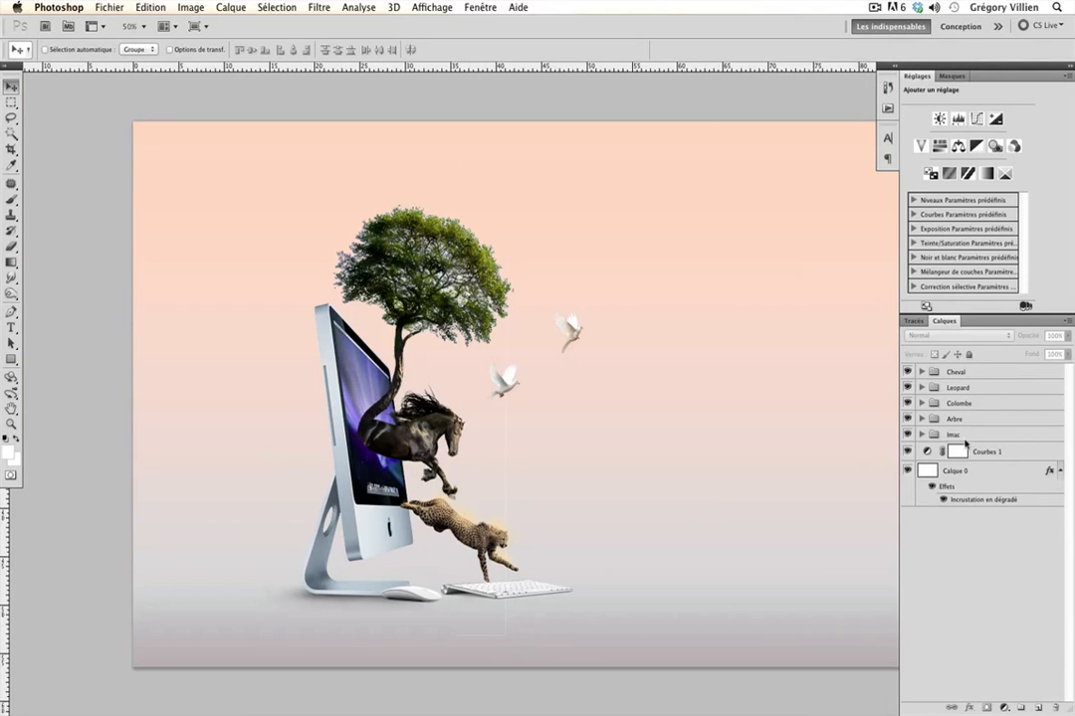
# Expand the Imac group, select the Imac layer and toggle its visibility off and back on to check it
pyautogui.click(967, 434)
pyautogui.click(963, 421)
pyautogui.click(952, 435)
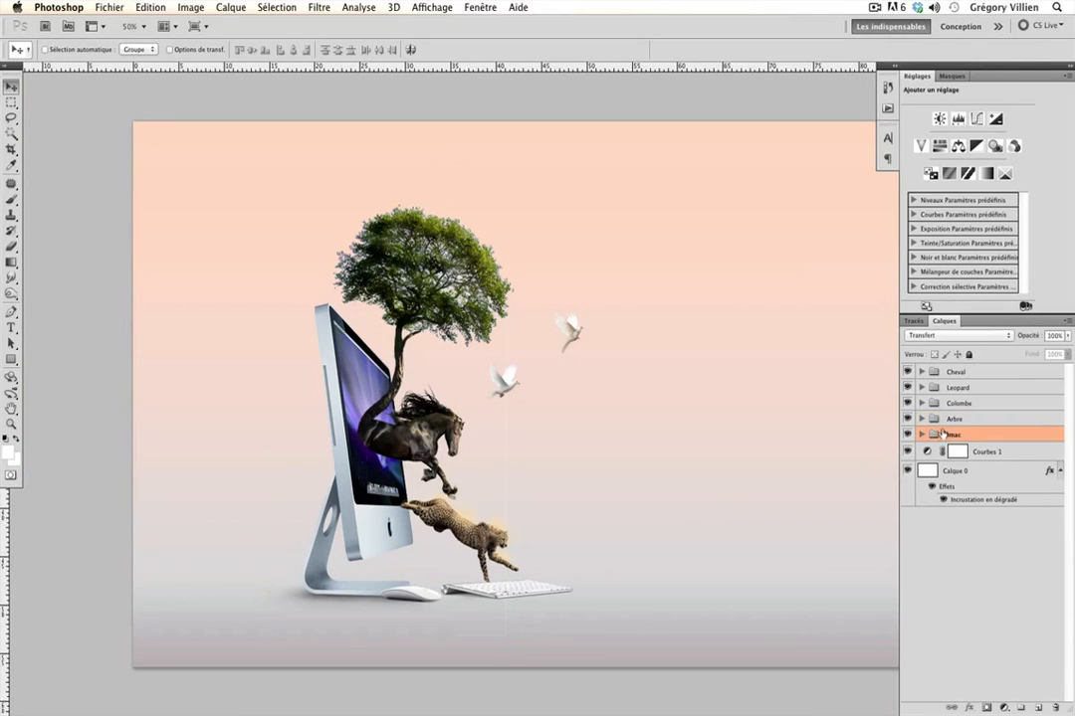
pyautogui.click(934, 422)
pyautogui.click(922, 435)
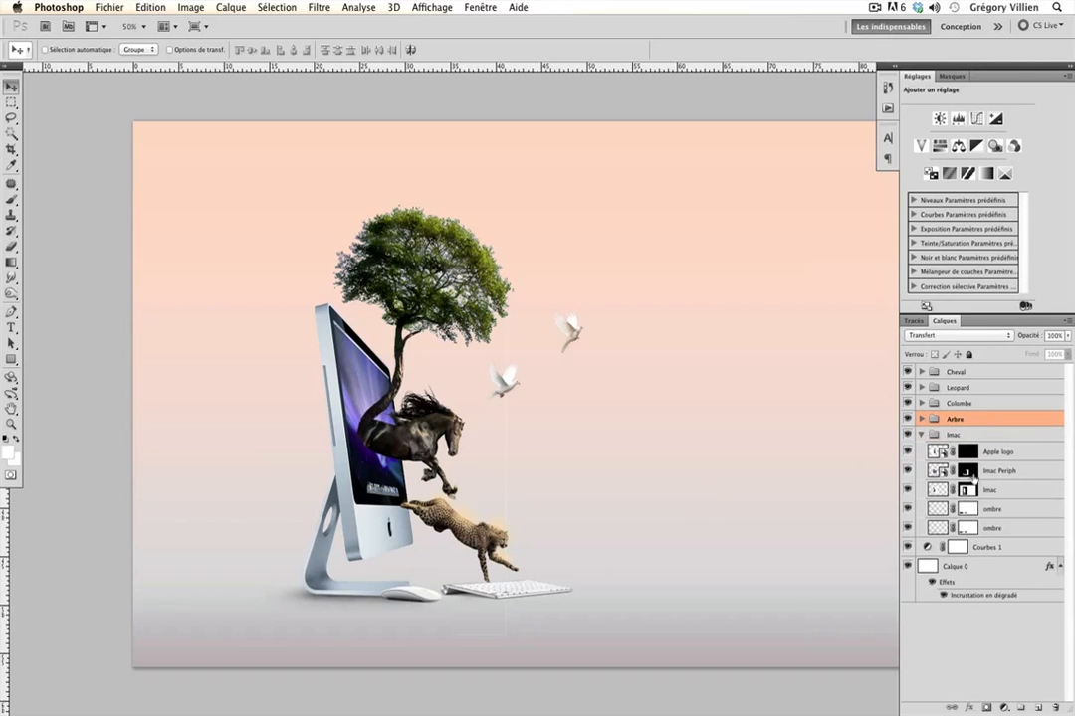
pyautogui.click(986, 493)
pyautogui.click(907, 490)
pyautogui.click(907, 491)
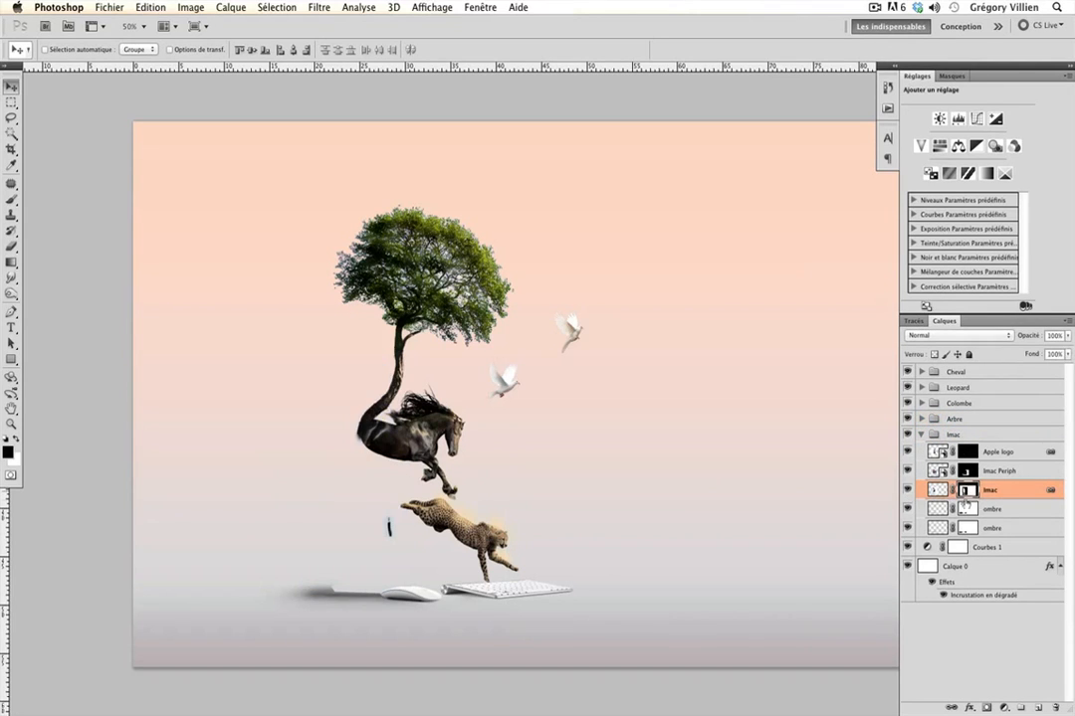
# Set the rectangular marquee's feather to 0 px and select a tall rectangle covering the area just beside the iMac screen
pyautogui.click(11, 102)
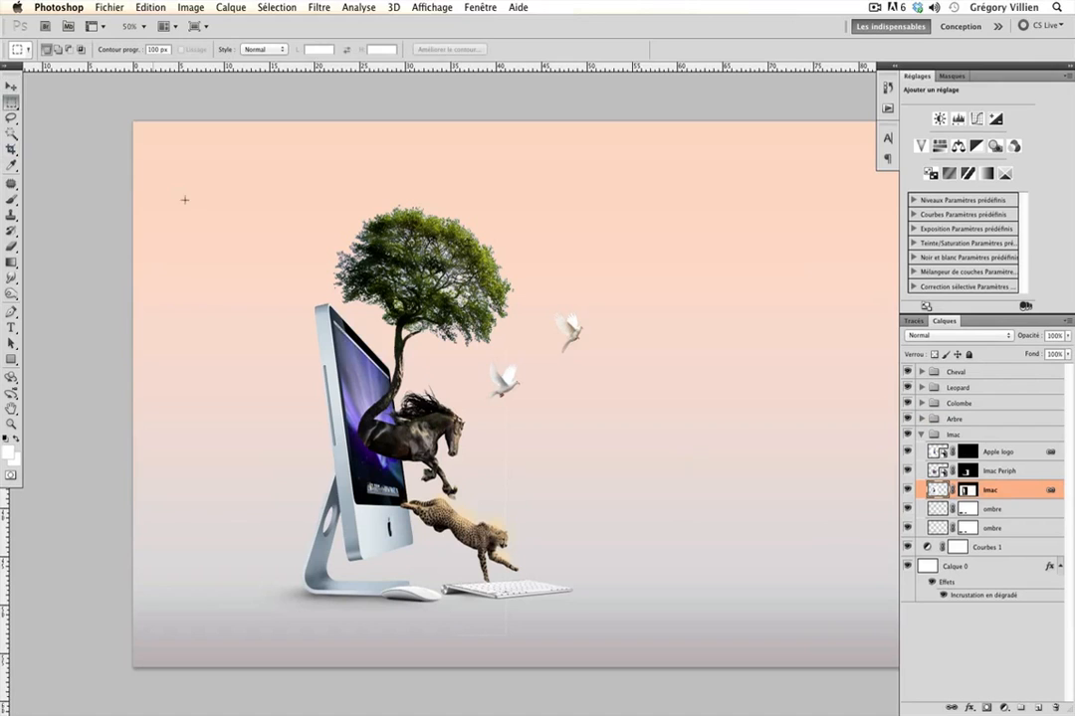
pyautogui.moveTo(422, 246); pyautogui.dragTo(591, 661)
pyautogui.click(297, 197)
pyautogui.moveTo(167, 49); pyautogui.dragTo(123, 48)
pyautogui.write('0')
pyautogui.press('Return')
pyautogui.moveTo(573, 577); pyautogui.dragTo(593, 668)
pyautogui.hotkey('shift', 'BackSpace')
pyautogui.press('Return')
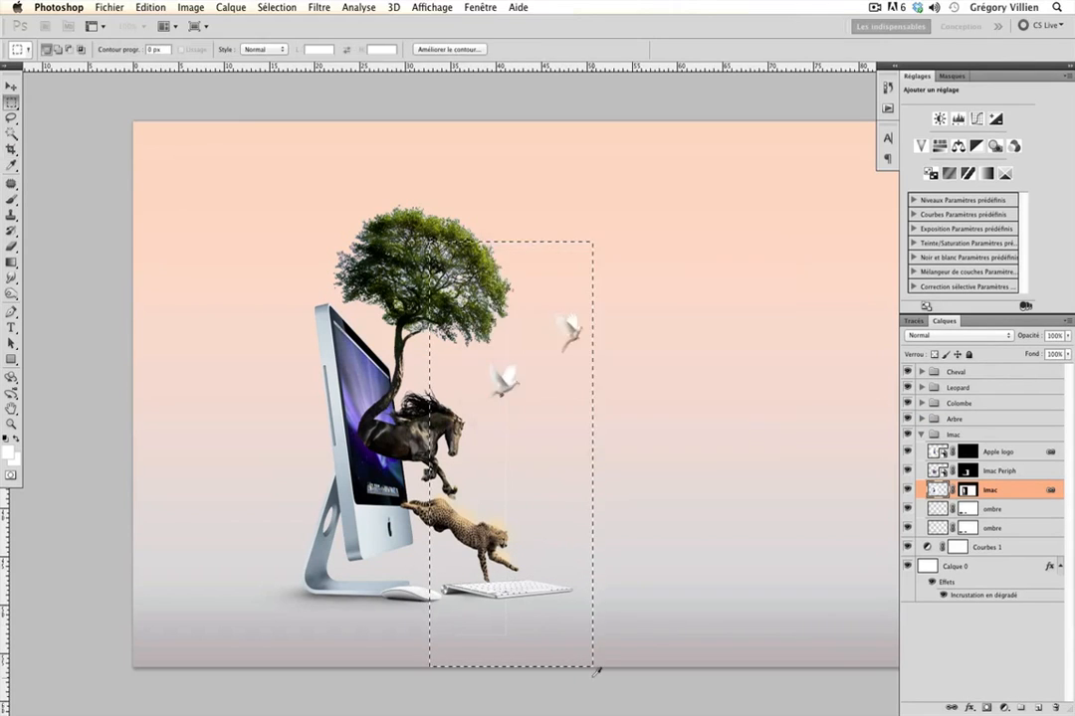
pyautogui.press('super+z')
# Fill the rectangular selection with black on the Imac layer's mask and deselect it
pyautogui.click(972, 494)
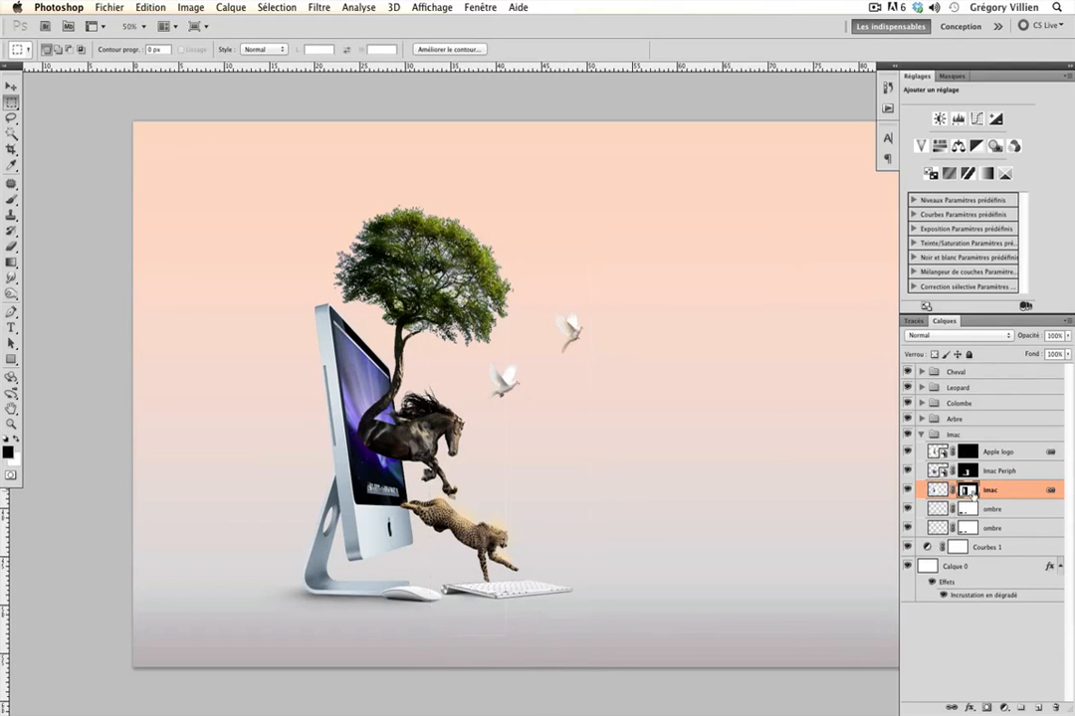
pyautogui.hotkey('shift', 'BackSpace')
pyautogui.press('Return')
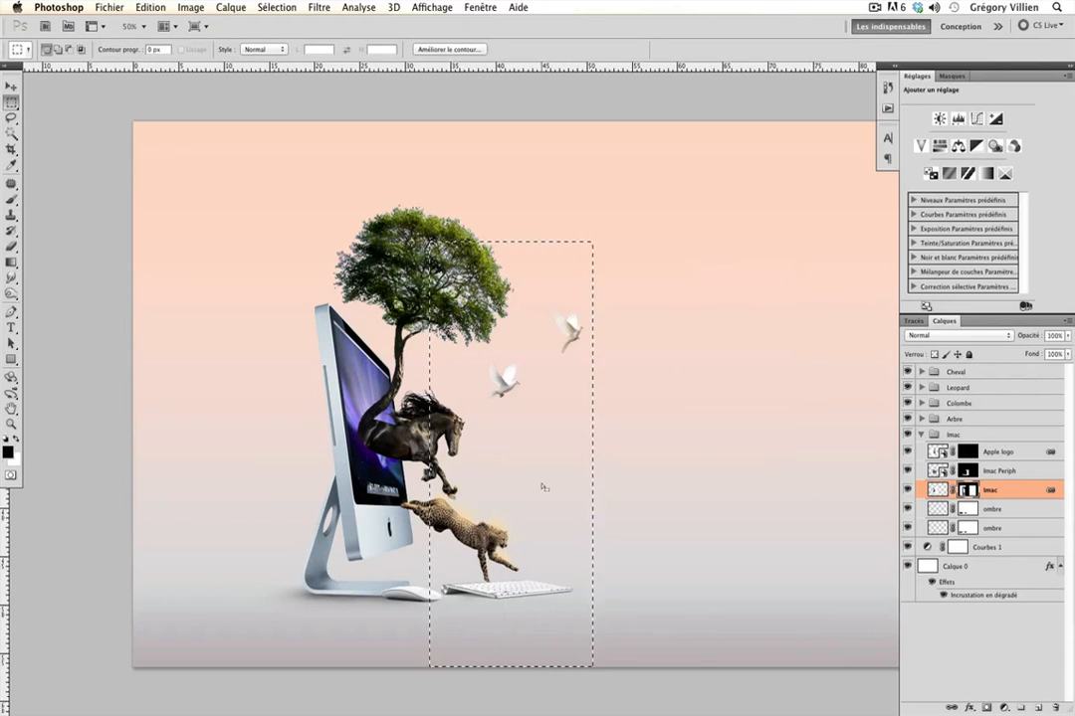
pyautogui.press('super+d')
pyautogui.click(10, 87)
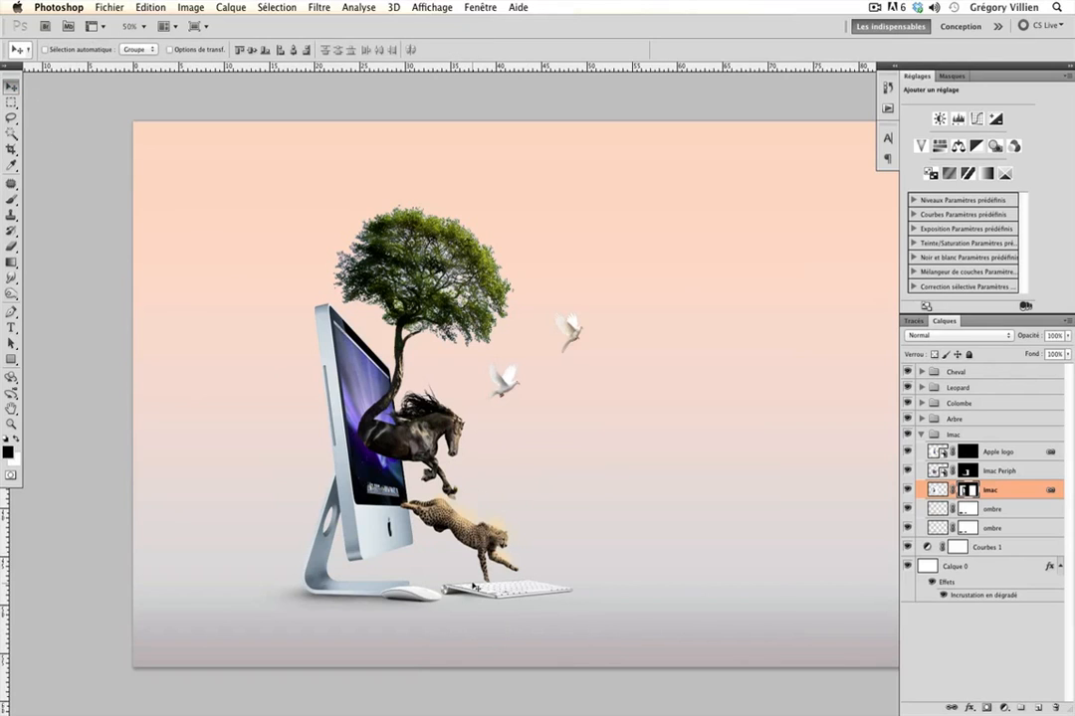
pyautogui.press('super+plus')
pyautogui.moveTo(461, 536); pyautogui.dragTo(440, 518)
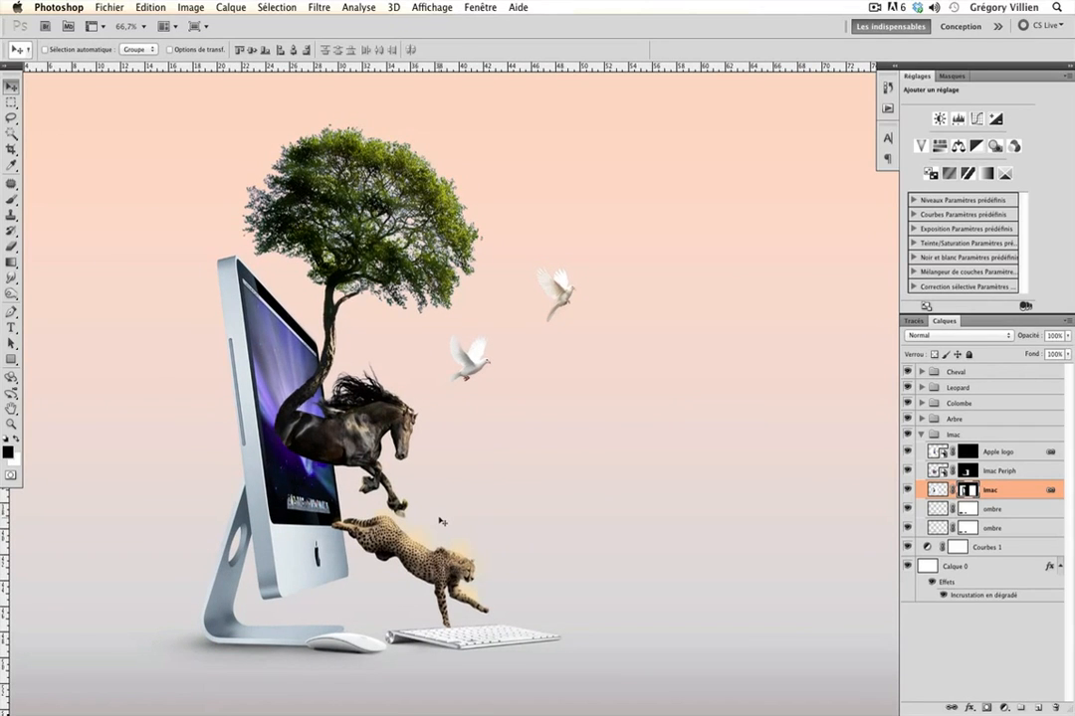
pyautogui.press('super+minus')
pyautogui.moveTo(416, 456); pyautogui.dragTo(337, 435)
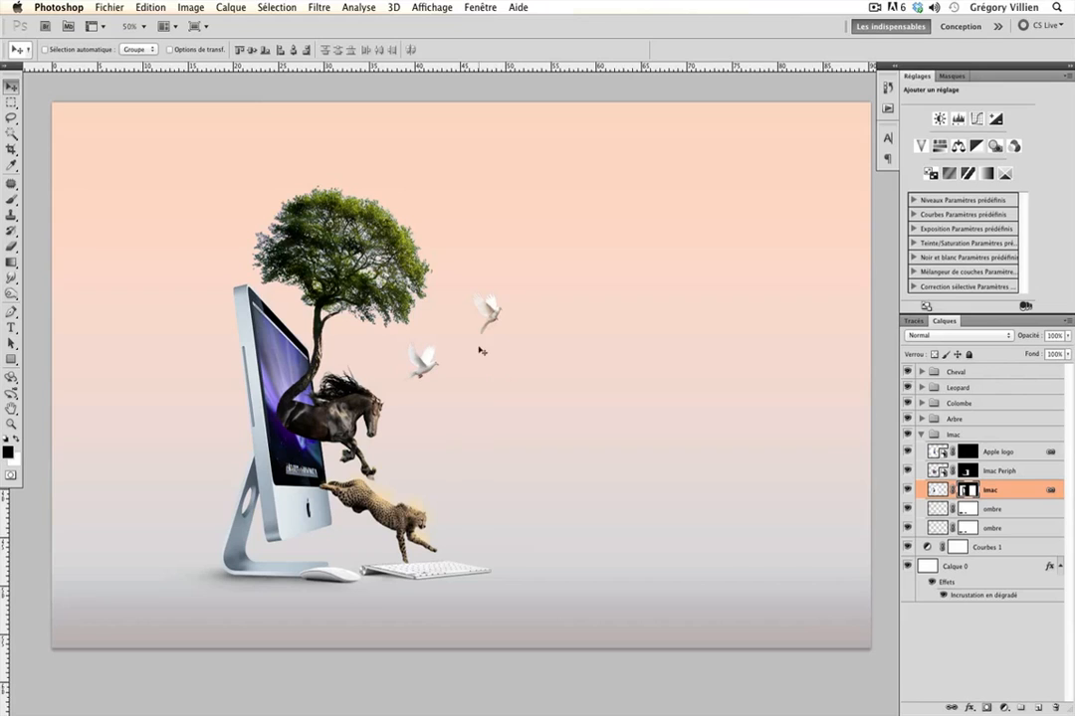
# Load the Clouds.abr brush set from the Brushes folder into the Brush tool's presets using the preset manager
pyautogui.click(12, 200)
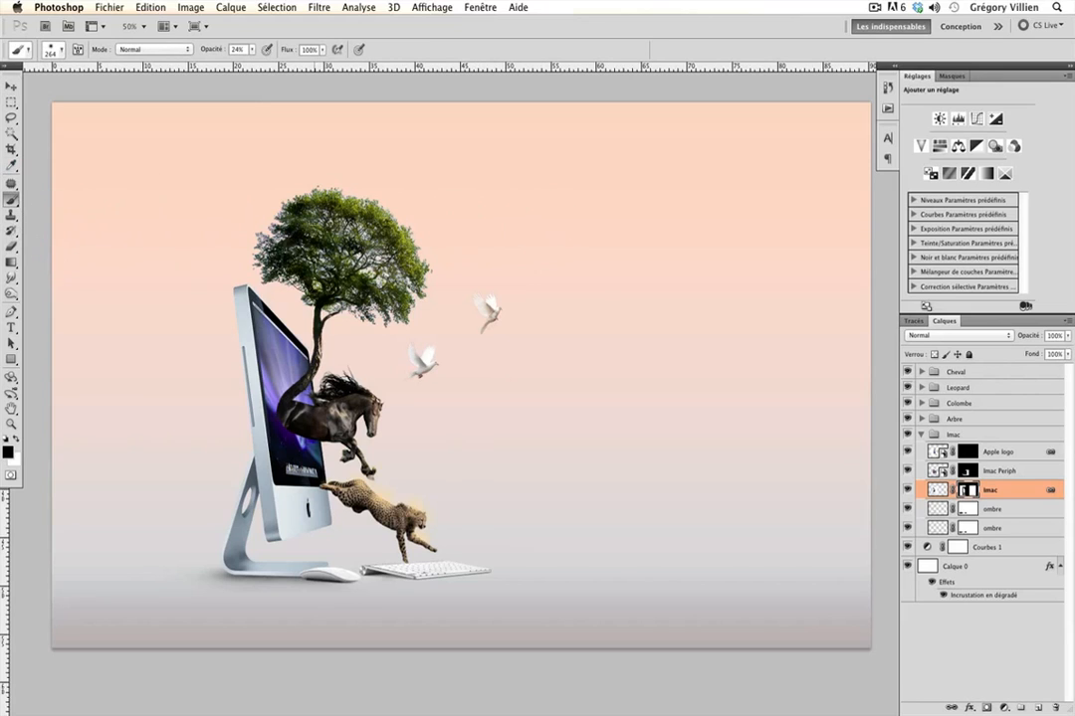
pyautogui.rightClick(572, 285)
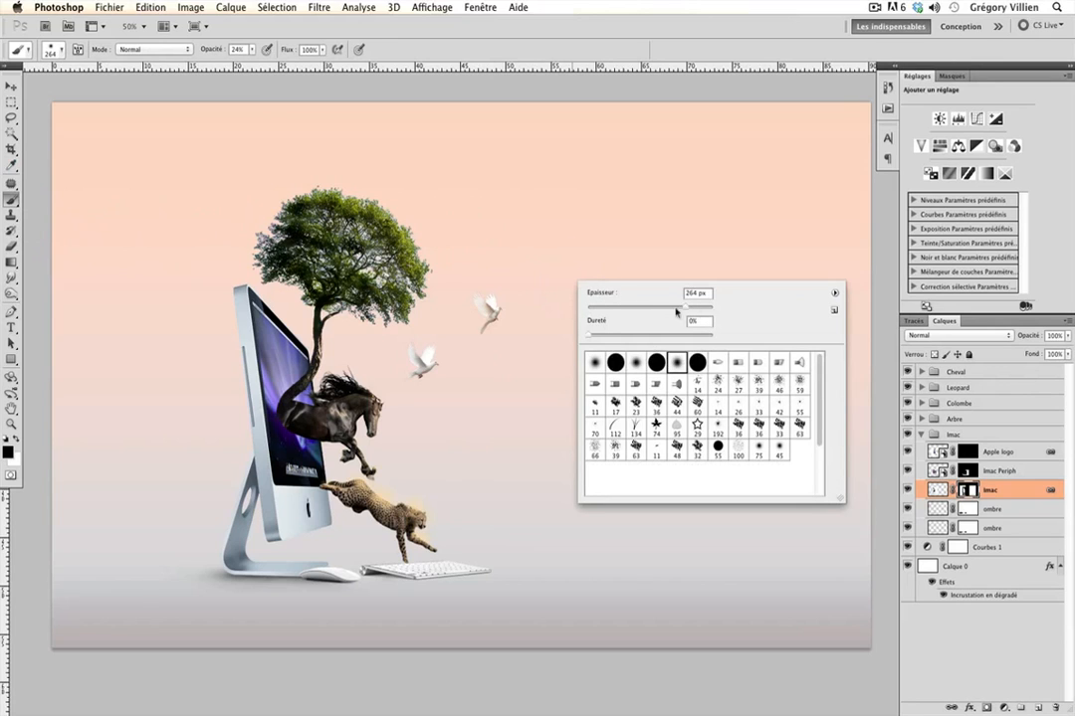
pyautogui.click(835, 295)
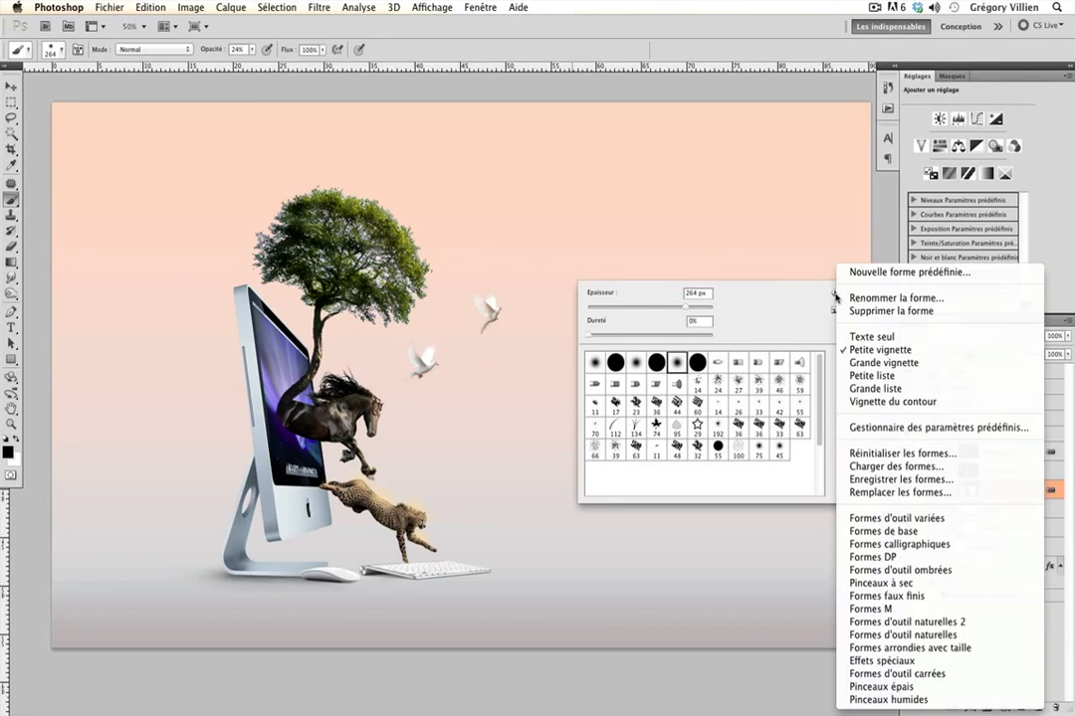
pyautogui.click(906, 427)
pyautogui.moveTo(638, 187); pyautogui.dragTo(548, 215)
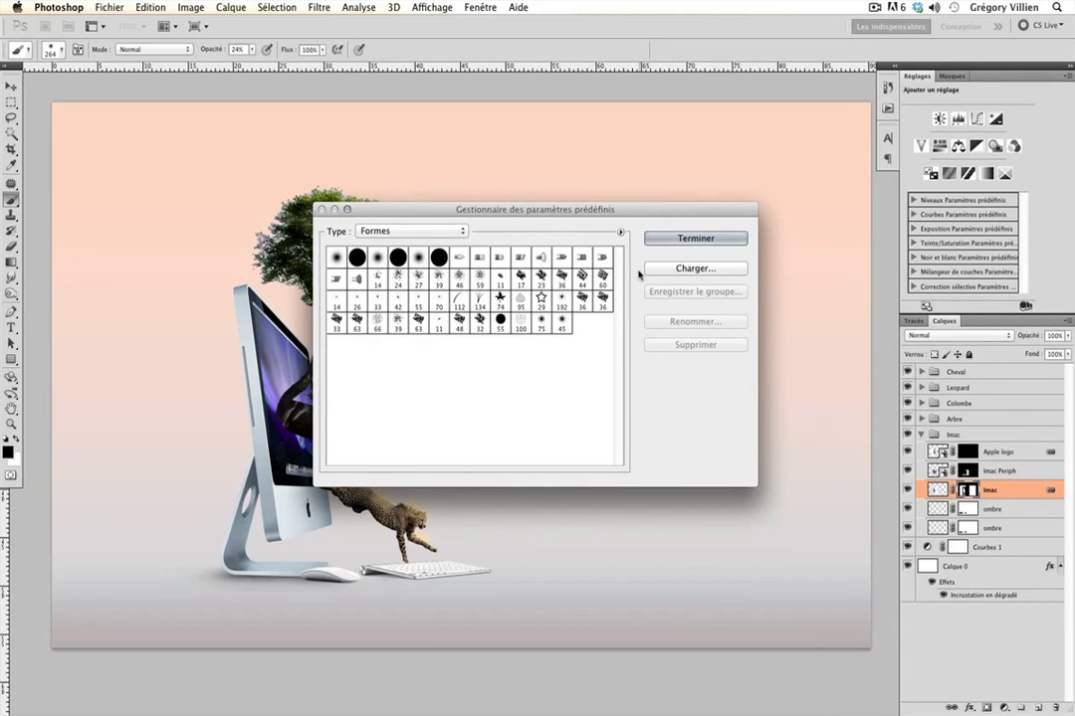
pyautogui.click(703, 268)
pyautogui.click(306, 140)
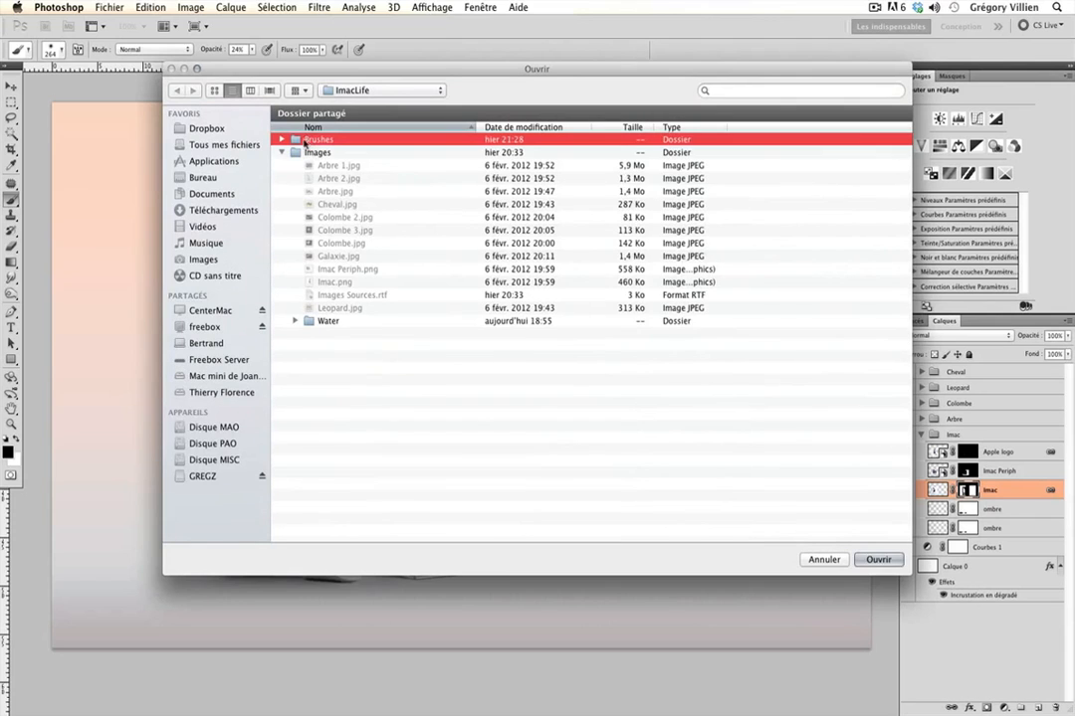
pyautogui.doubleClick(305, 140)
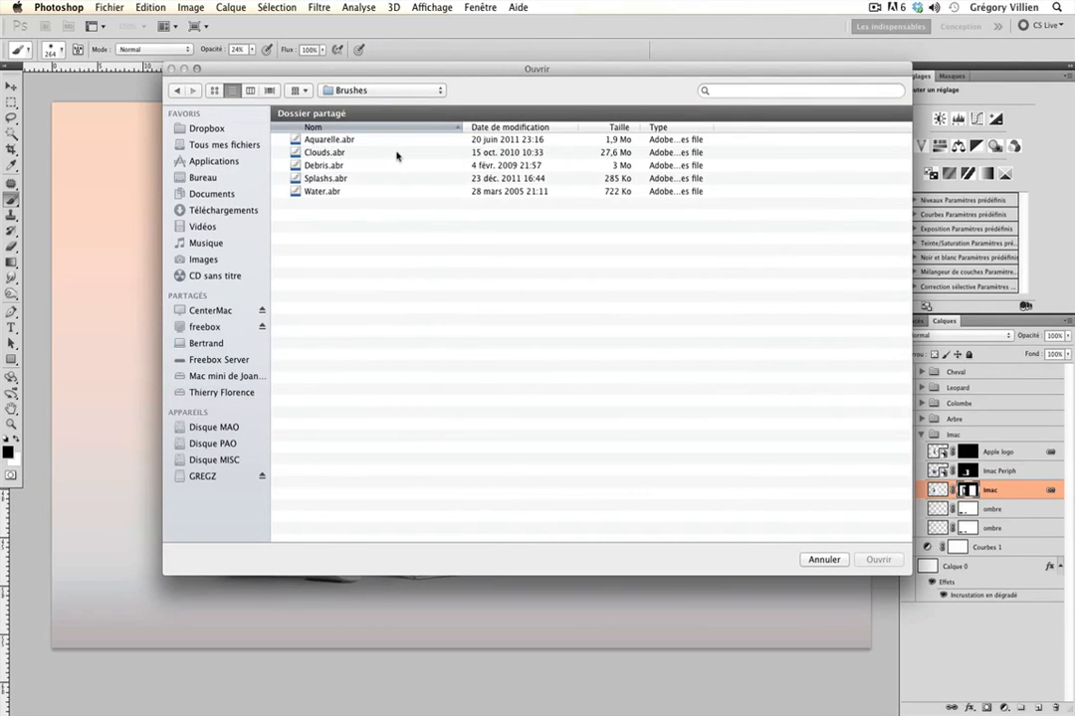
pyautogui.doubleClick(342, 154)
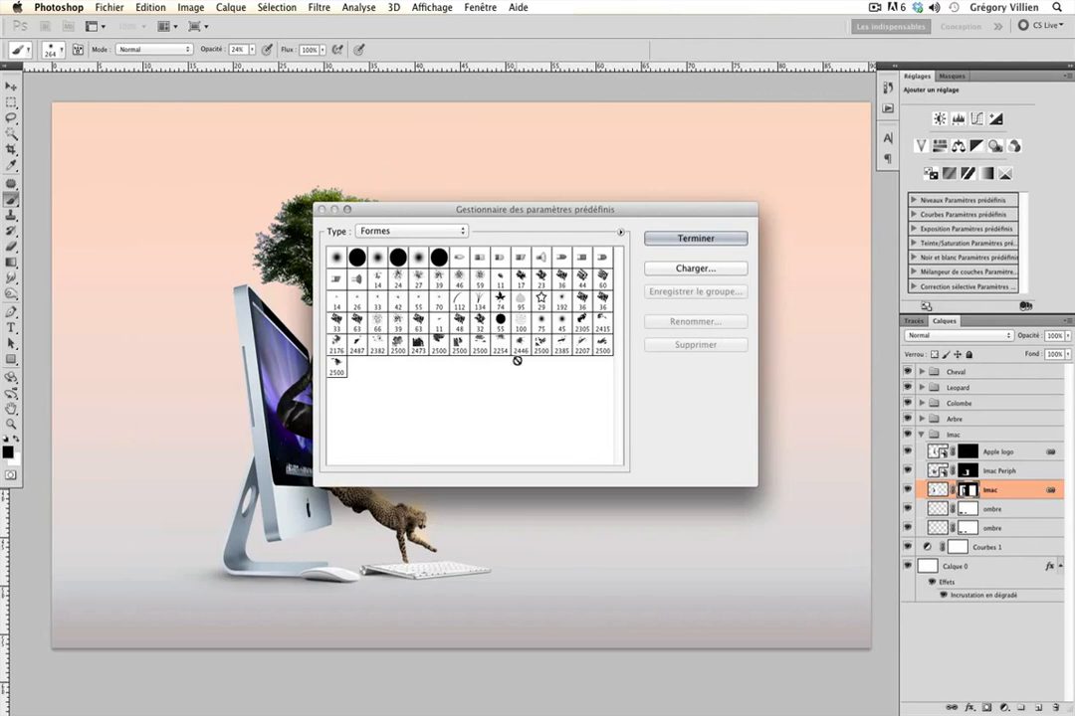
pyautogui.click(691, 238)
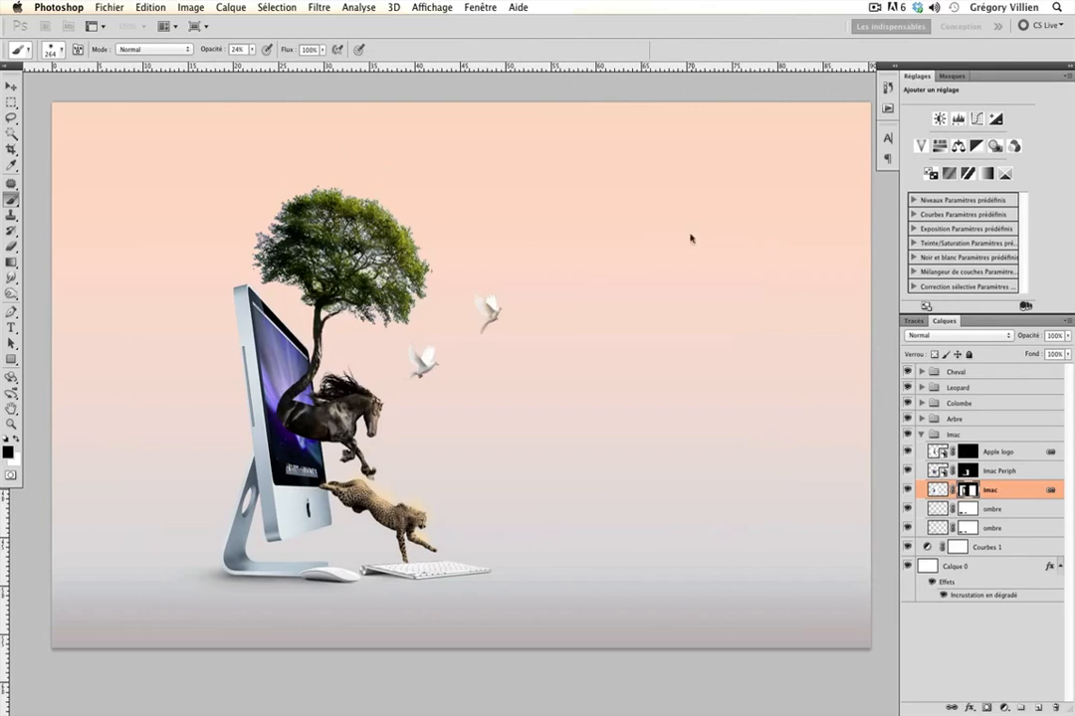
# Look through the newly loaded cloud brushes in the brush presets
pyautogui.rightClick(551, 279)
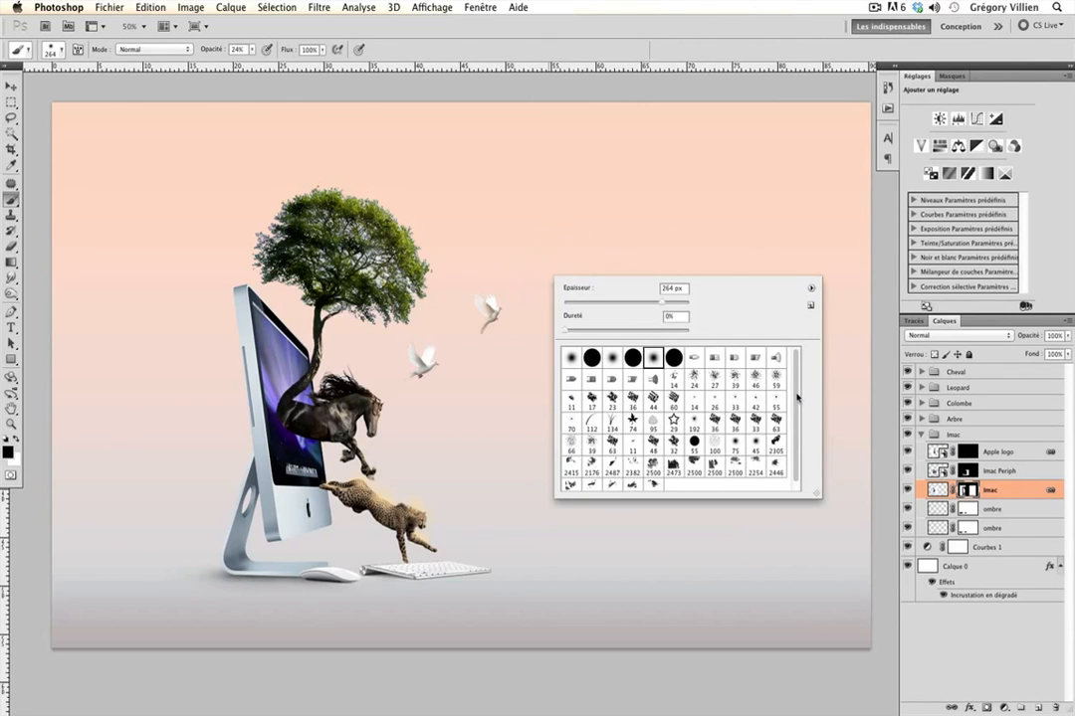
pyautogui.moveTo(797, 397); pyautogui.dragTo(800, 444)
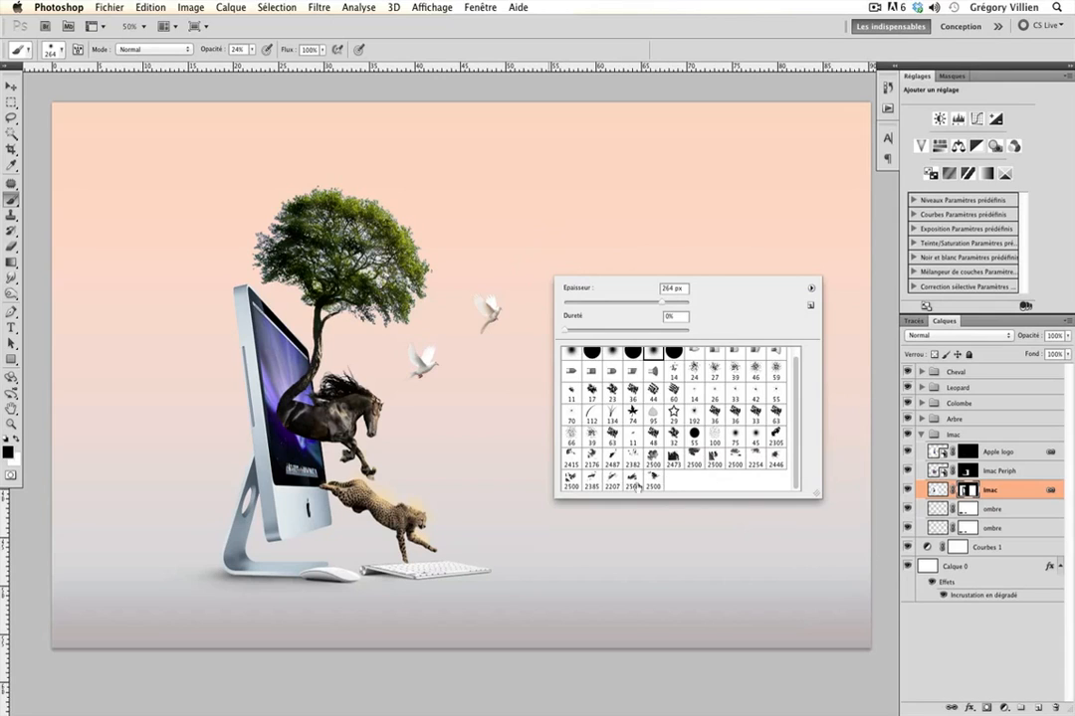
pyautogui.click(955, 634)
# Collapse the Imac group and add a new layer above the Cheval group
pyautogui.click(962, 435)
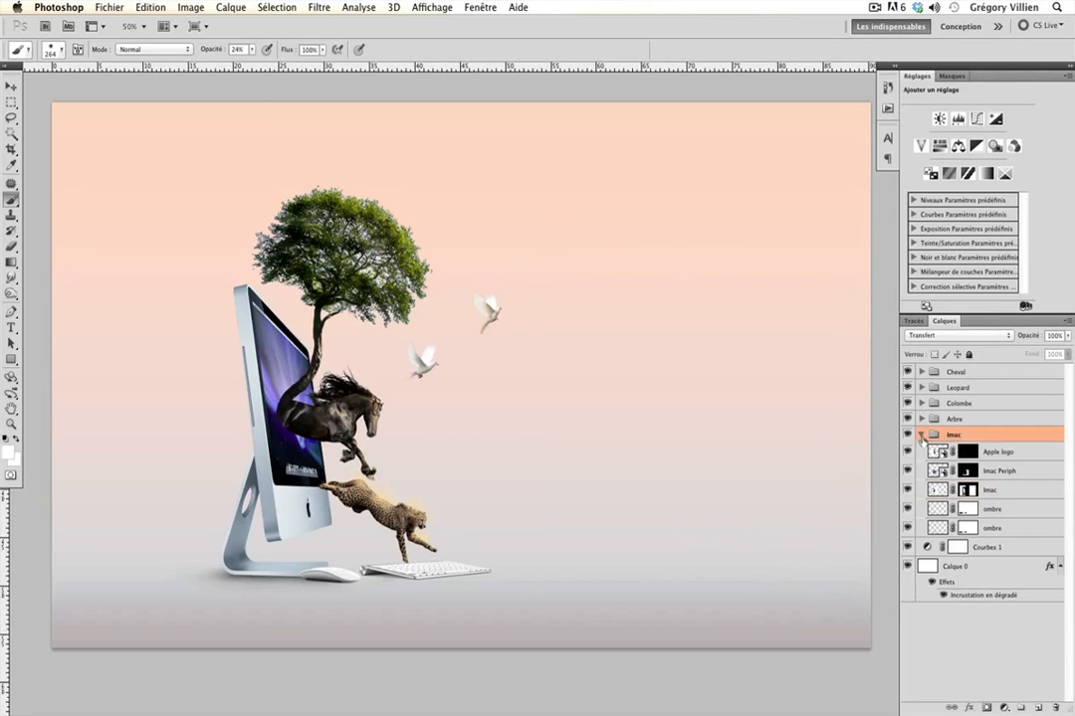
pyautogui.click(921, 435)
pyautogui.click(983, 373)
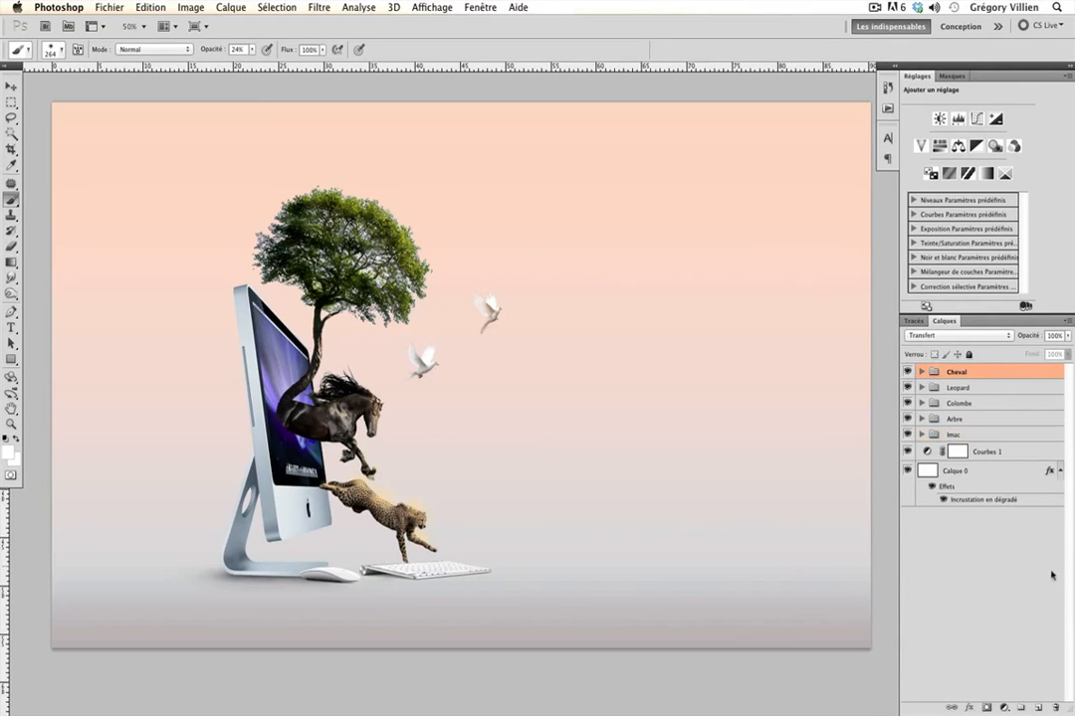
pyautogui.click(1037, 708)
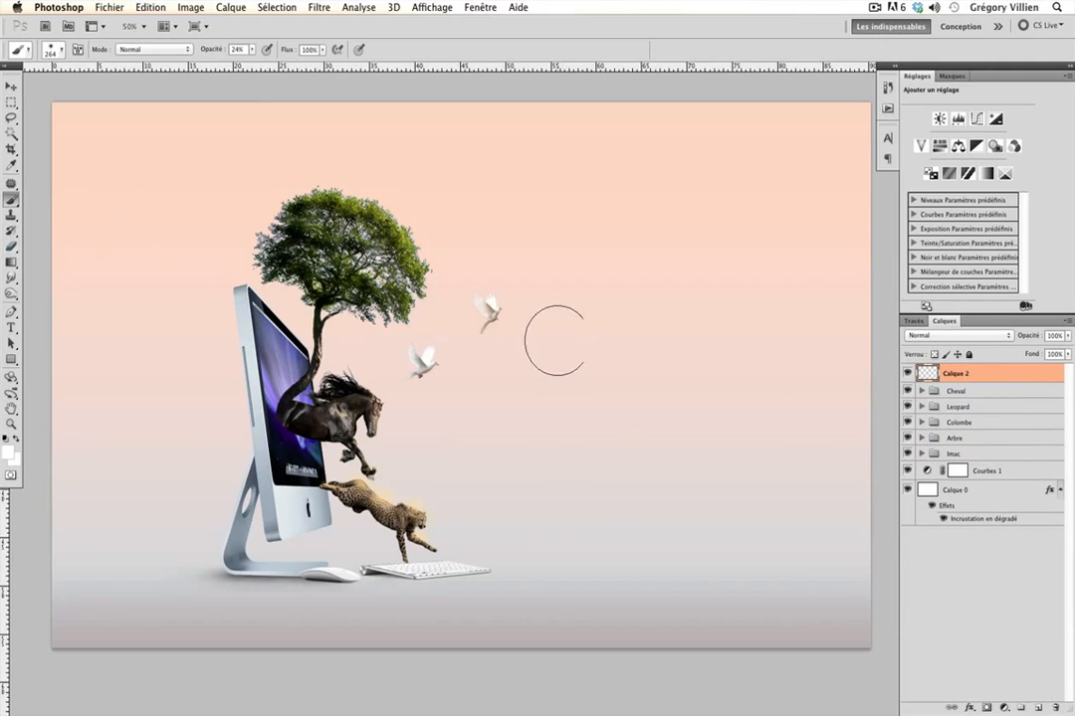
# Choose the 2176 px cloud brush, reduce its size to 463 px, and undo a test stamp in the sky
pyautogui.rightClick(554, 341)
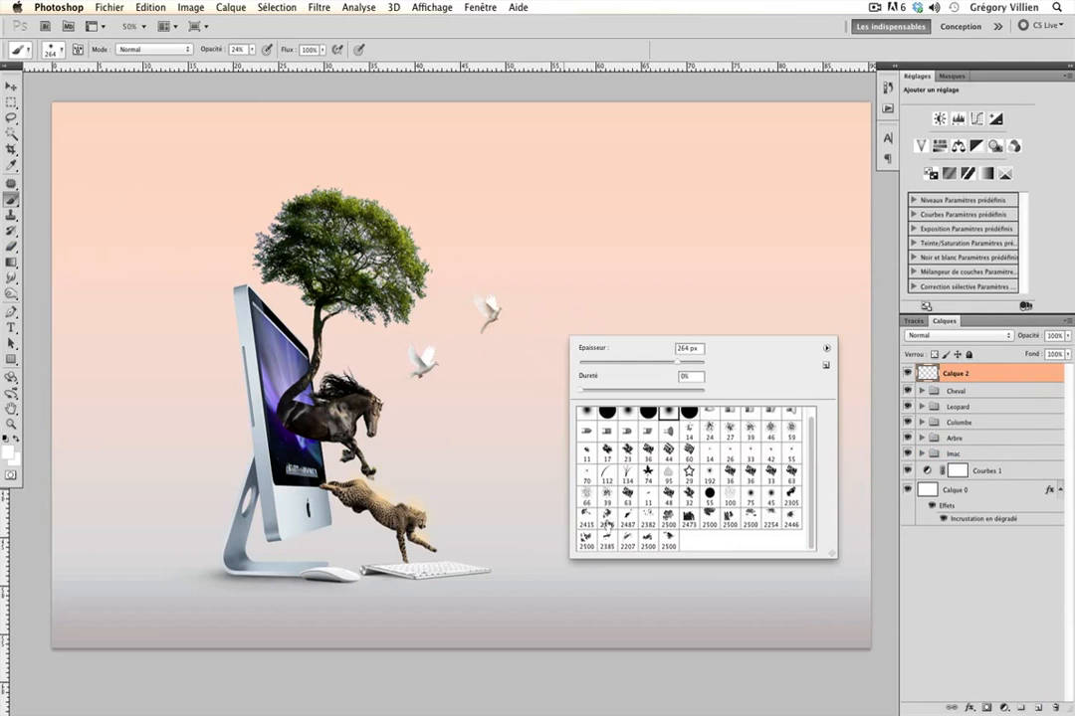
pyautogui.click(607, 518)
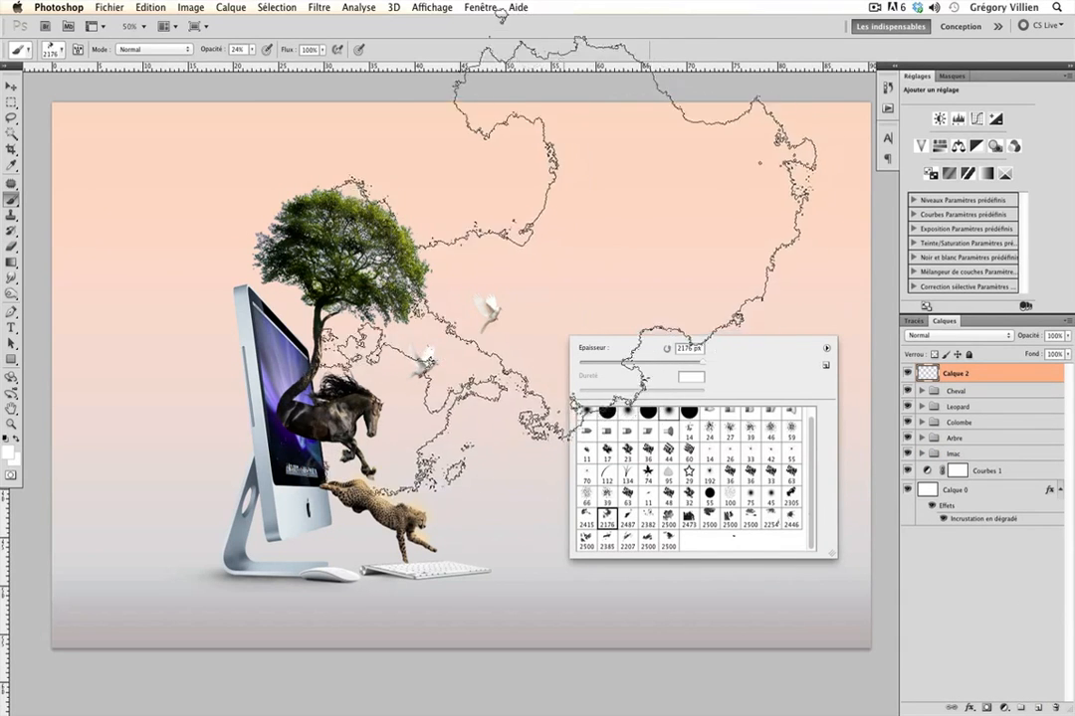
pyautogui.moveTo(695, 365); pyautogui.dragTo(689, 366)
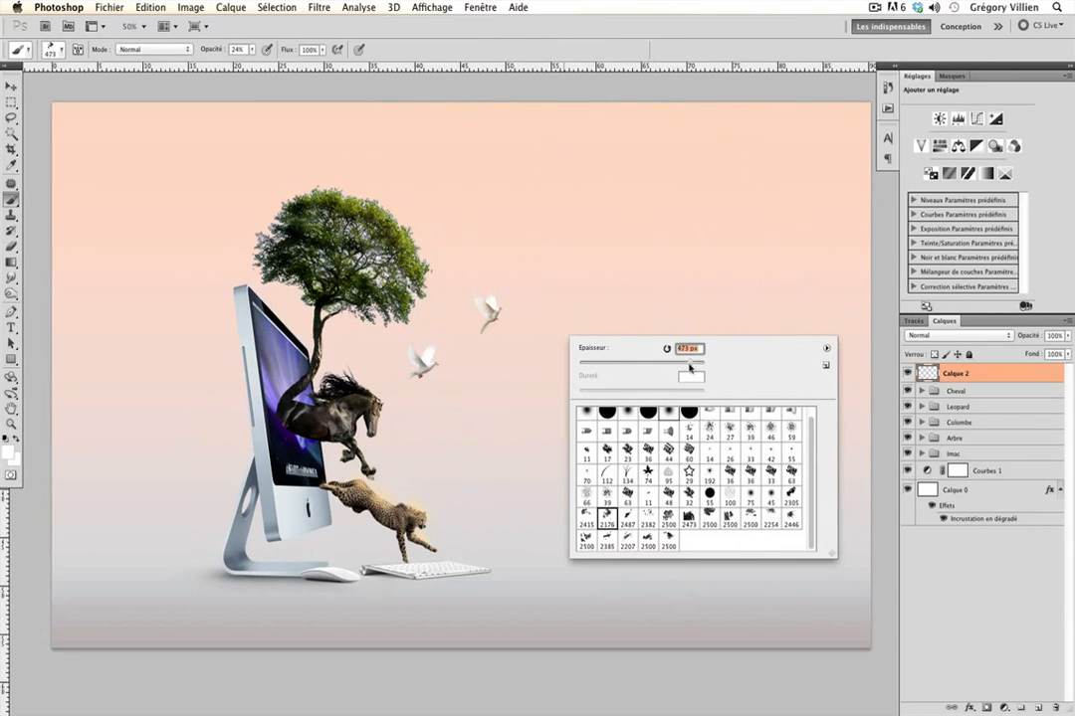
pyautogui.click(580, 268)
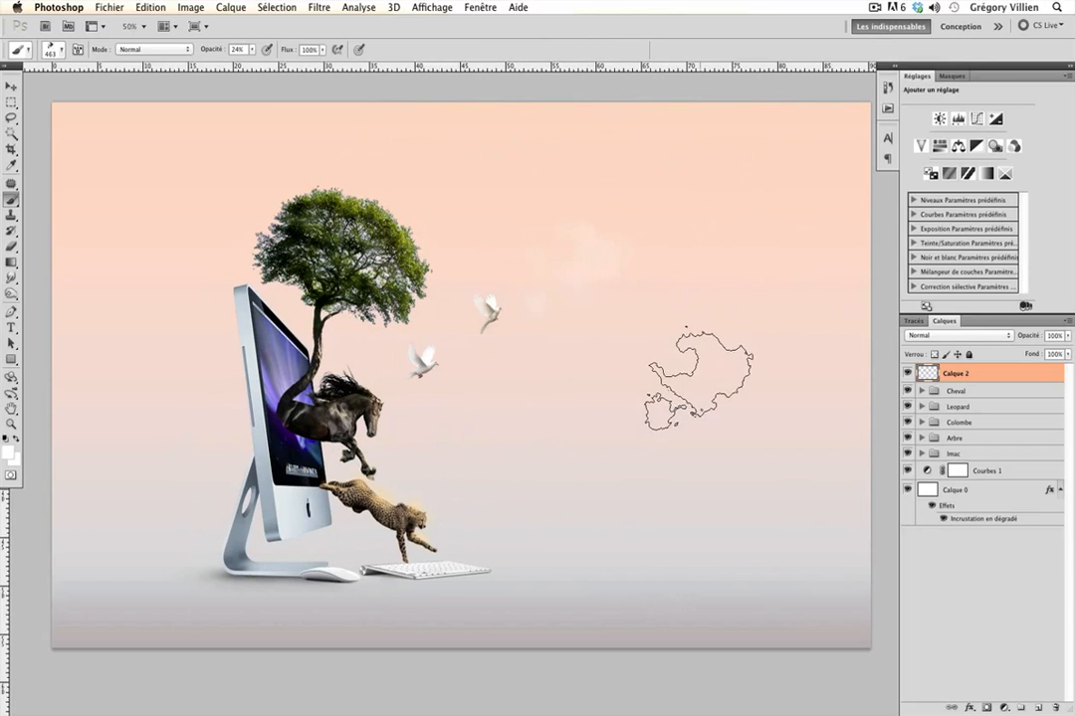
pyautogui.press('super+z')
# Stamp a white cloud in the sky at 100% brush opacity and move it above the doves, beside the tree
pyautogui.click(253, 49)
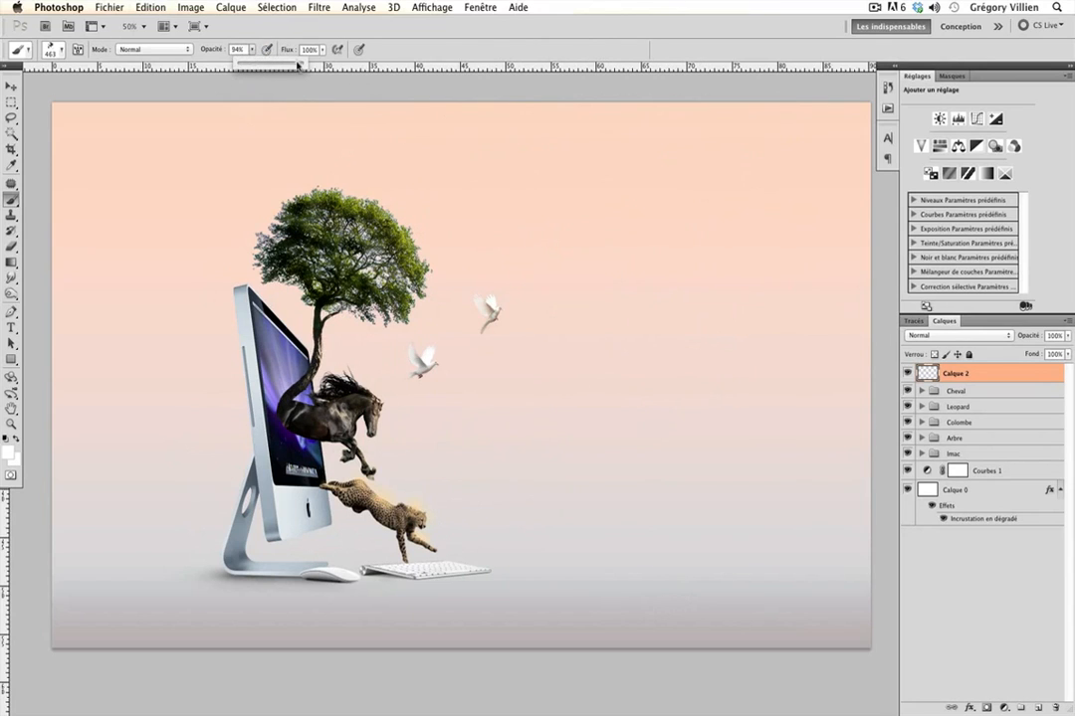
pyautogui.click(301, 64)
pyautogui.click(567, 256)
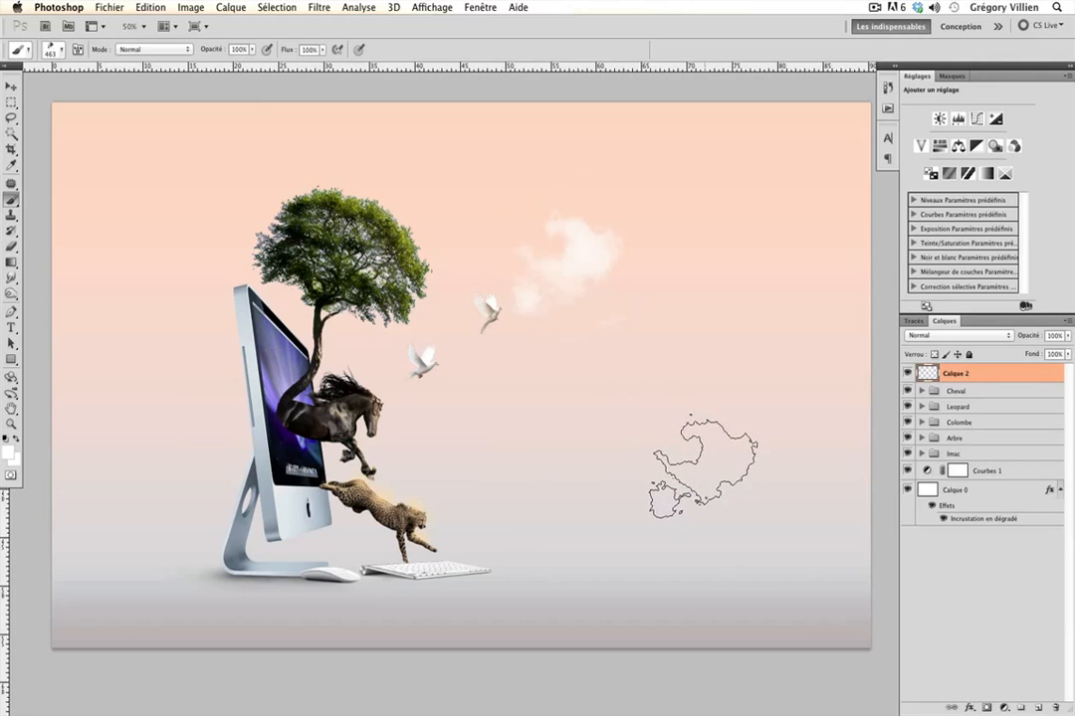
pyautogui.press('v')
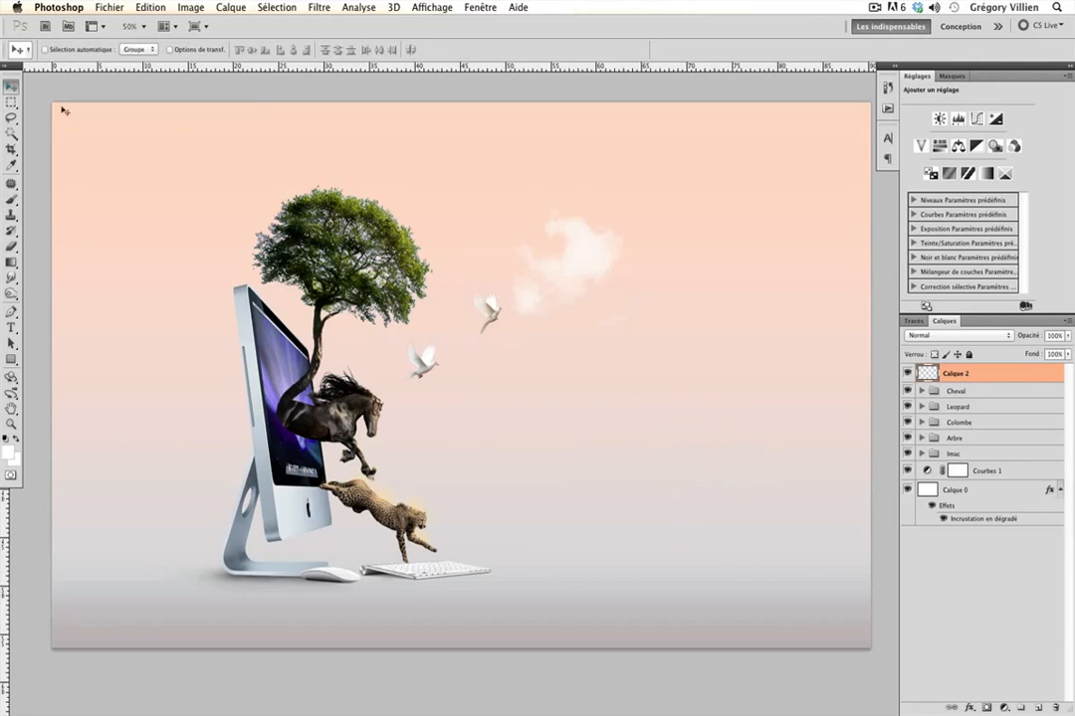
pyautogui.moveTo(567, 269); pyautogui.dragTo(487, 229)
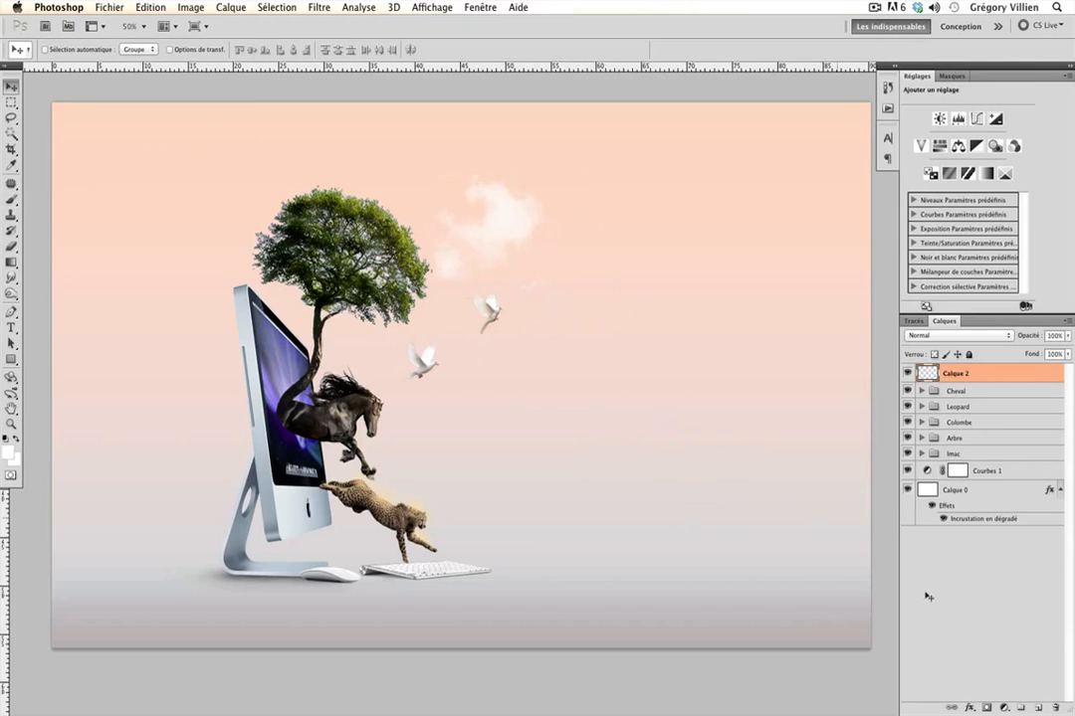
# On another new layer, stamp a second white cloud beside the first with the 2254 px cloud brush reduced to 569 px
pyautogui.click(1036, 708)
pyautogui.press('b')
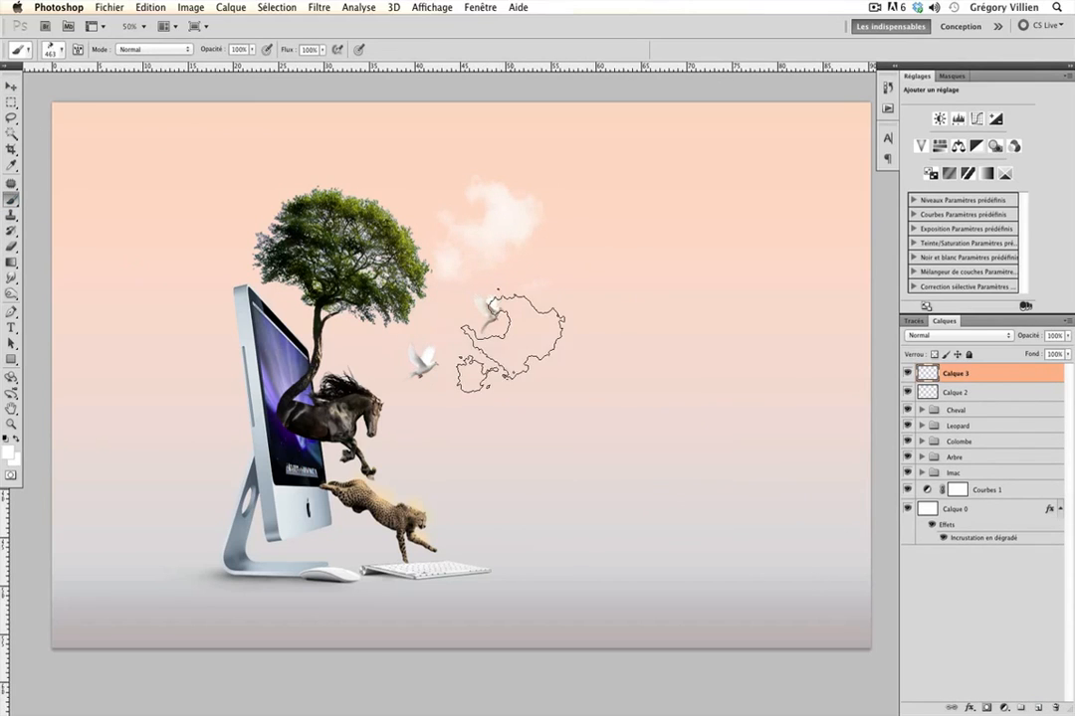
pyautogui.rightClick(513, 345)
pyautogui.click(726, 538)
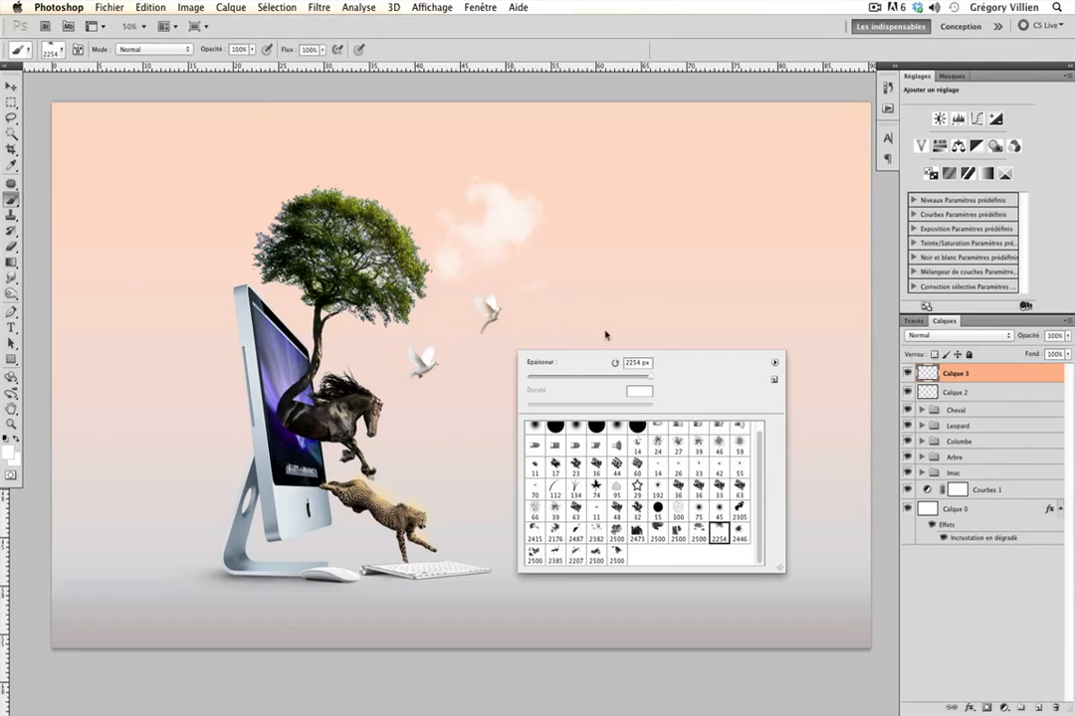
pyautogui.moveTo(651, 377); pyautogui.dragTo(639, 377)
pyautogui.click(615, 261)
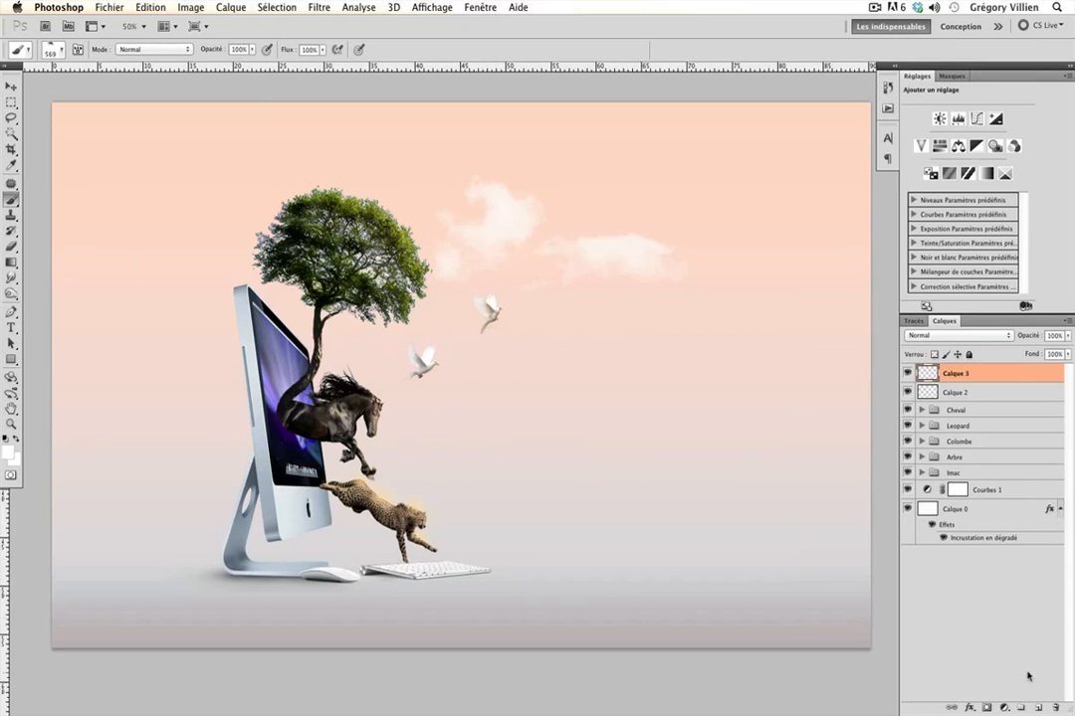
# On a new layer, stamp a white cloud low in the sky with the 2487 px cloud brush reduced to 504 px
pyautogui.click(1040, 708)
pyautogui.rightClick(695, 438)
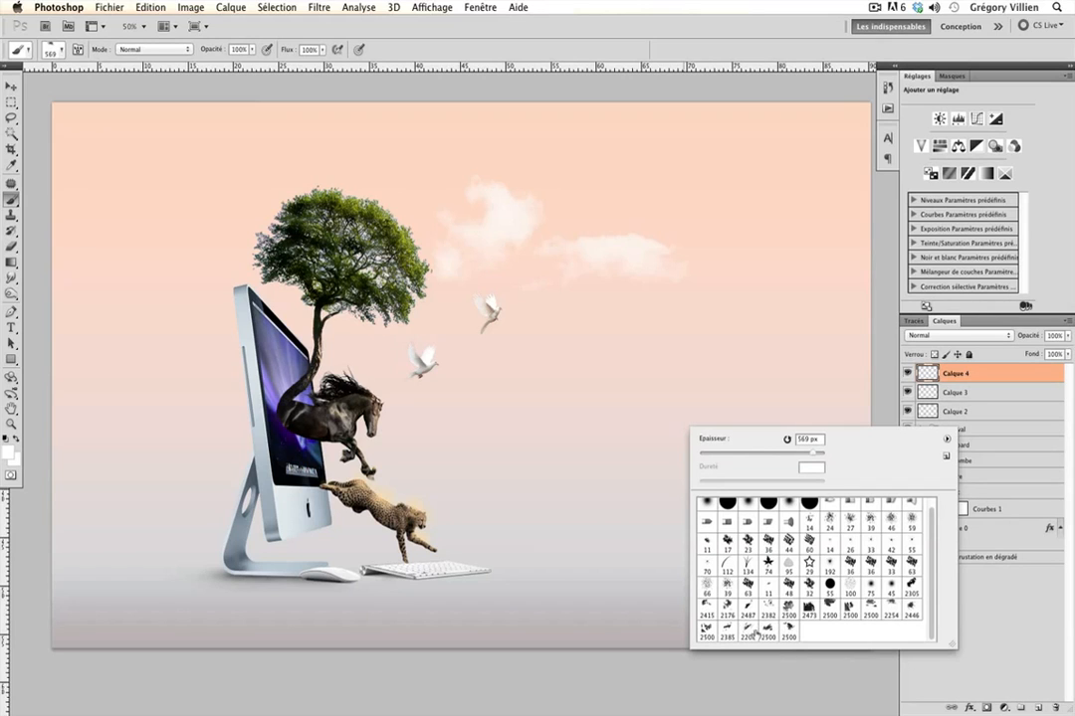
pyautogui.click(749, 612)
pyautogui.moveTo(810, 457); pyautogui.dragTo(810, 460)
pyautogui.click(640, 418)
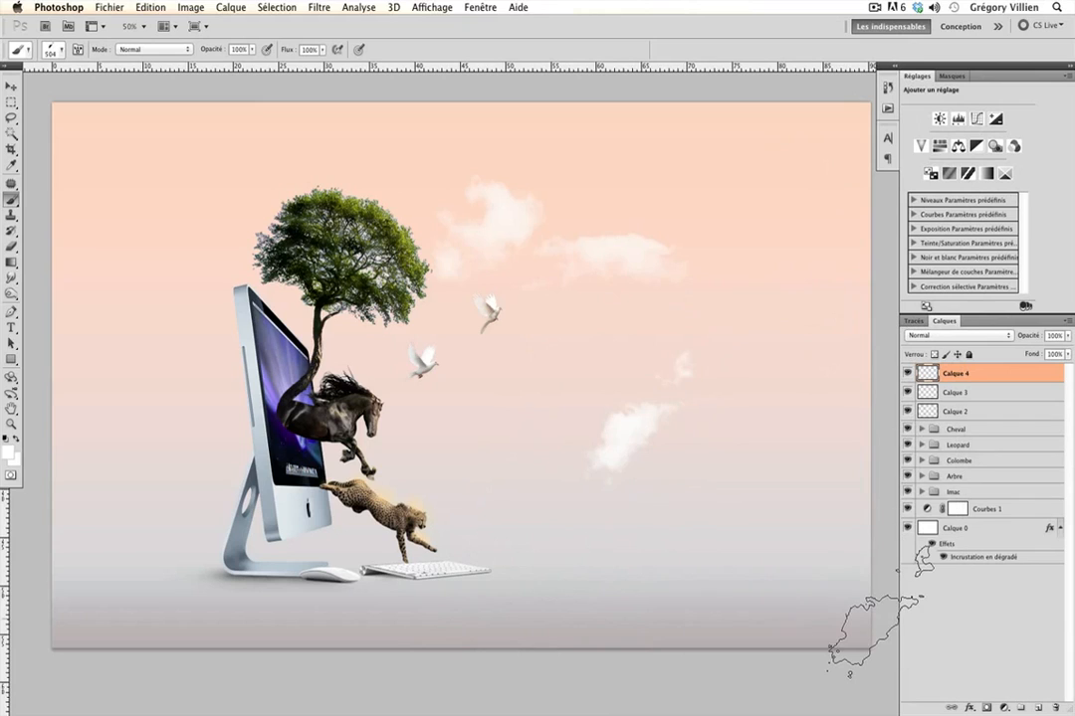
# On another new layer, stamp a cloud at the upper right of the sky with the 2415 px cloud brush at 569 px, redoing its placement once
pyautogui.click(1038, 708)
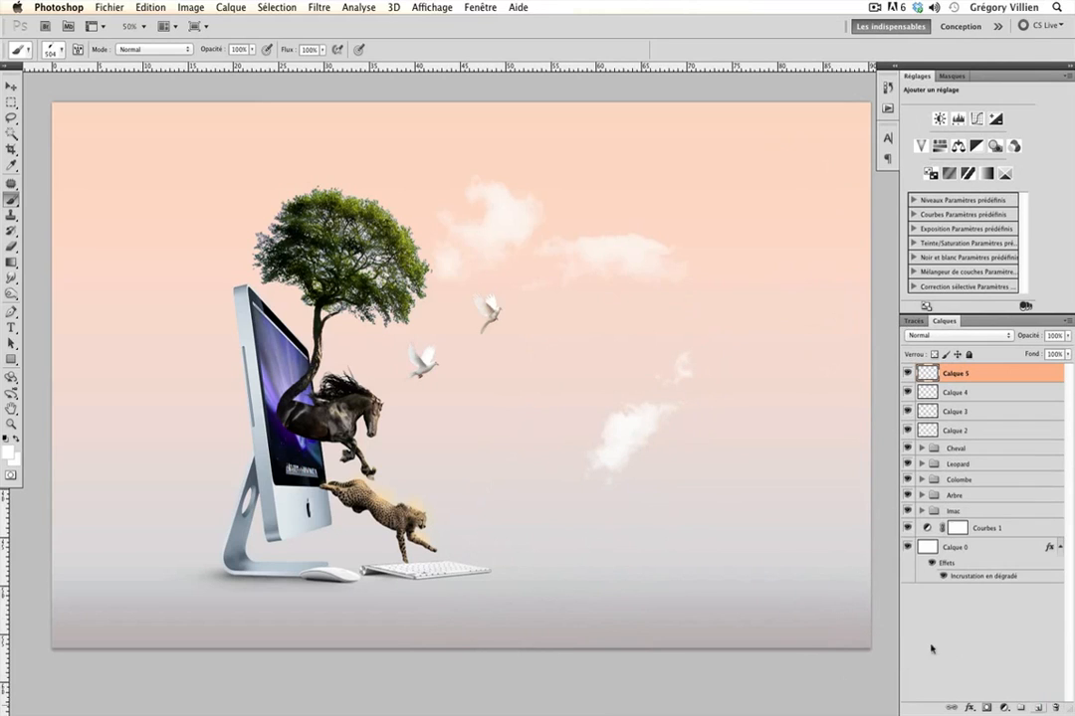
pyautogui.rightClick(523, 438)
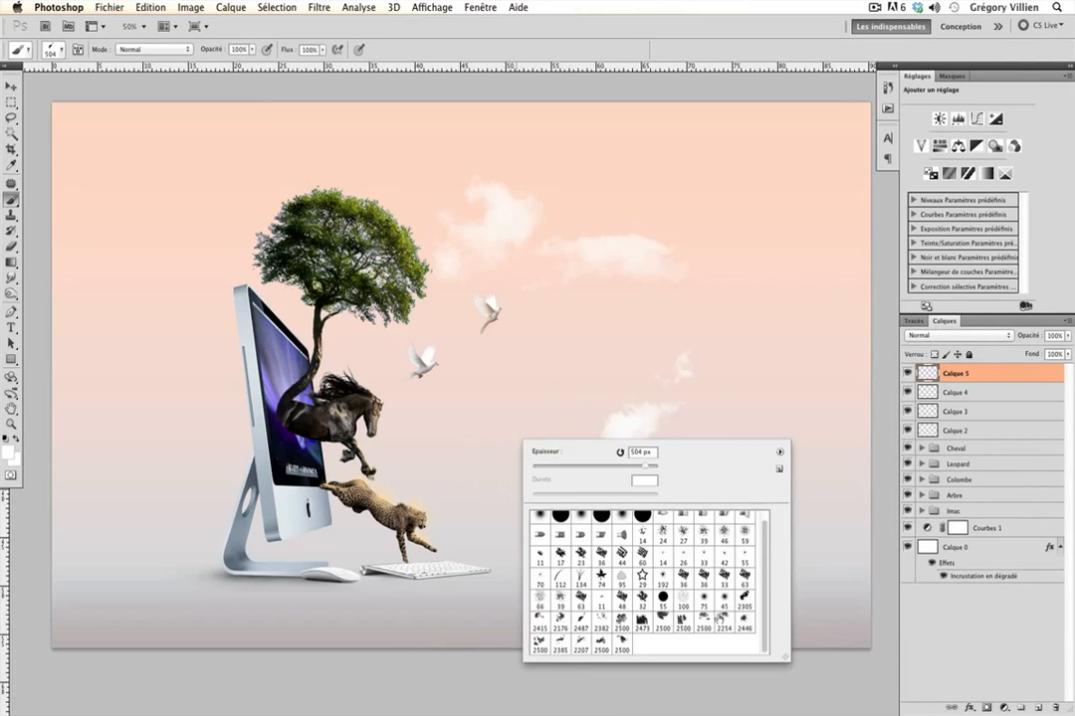
pyautogui.click(544, 627)
pyautogui.click(643, 467)
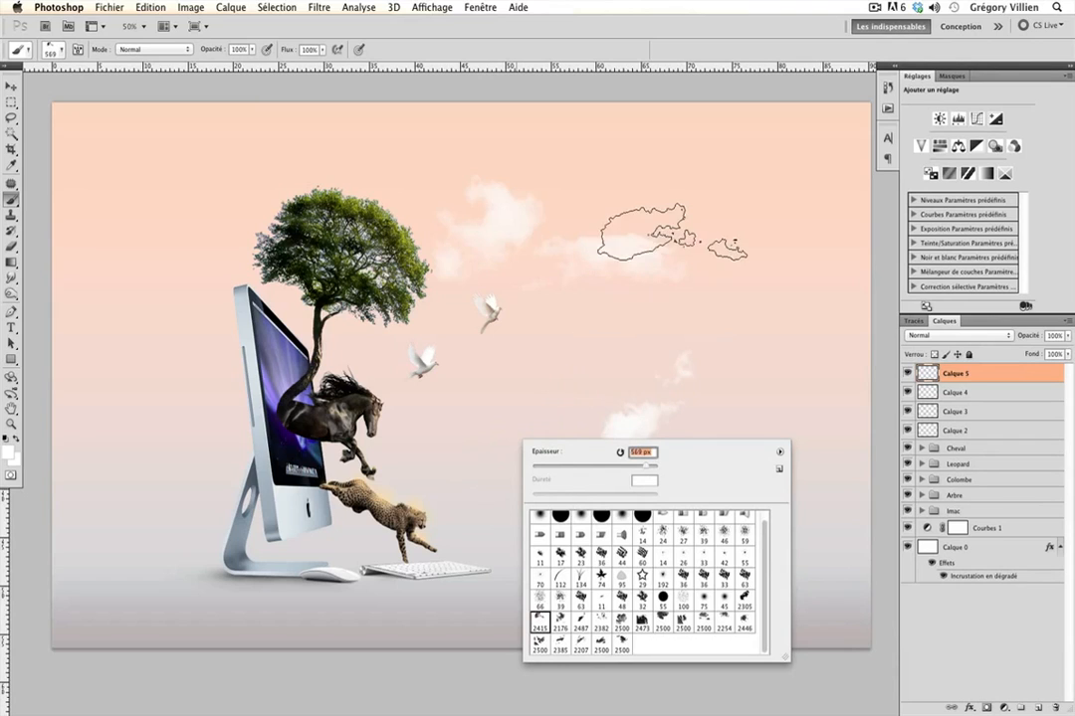
pyautogui.click(689, 189)
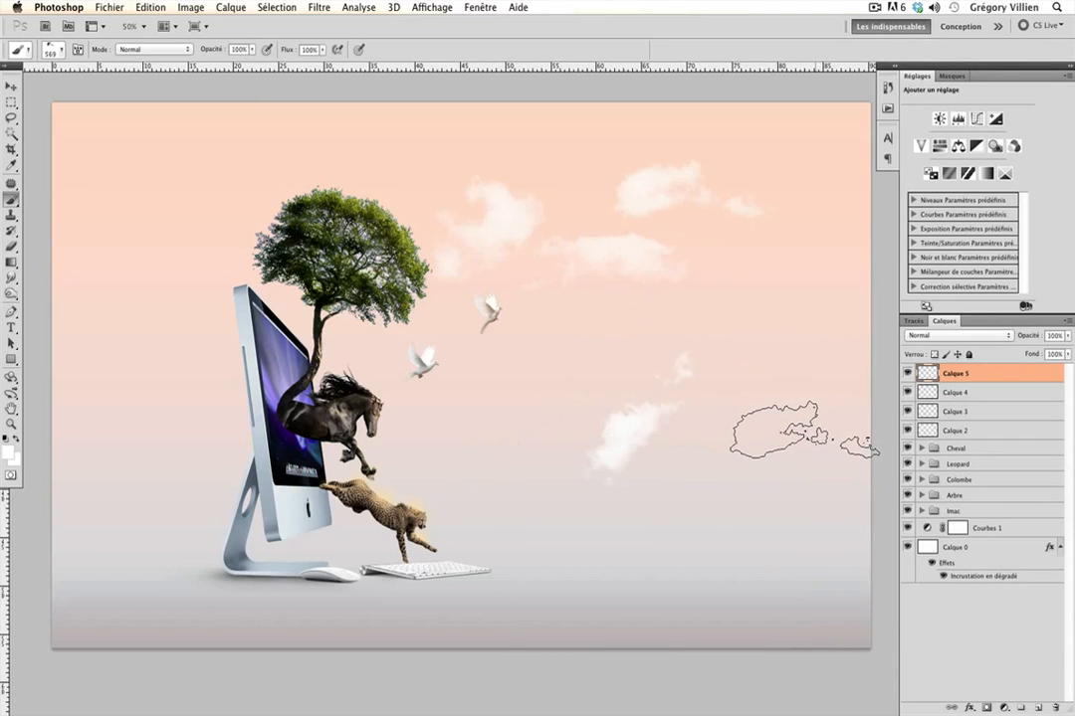
pyautogui.press('super+z')
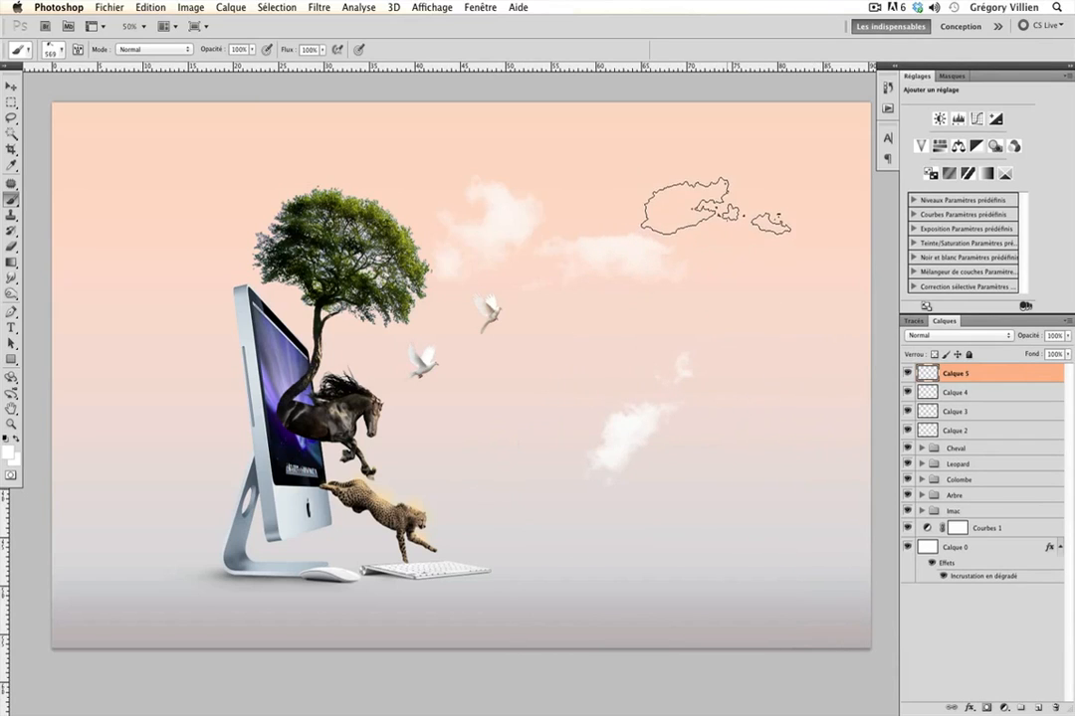
pyautogui.click(713, 205)
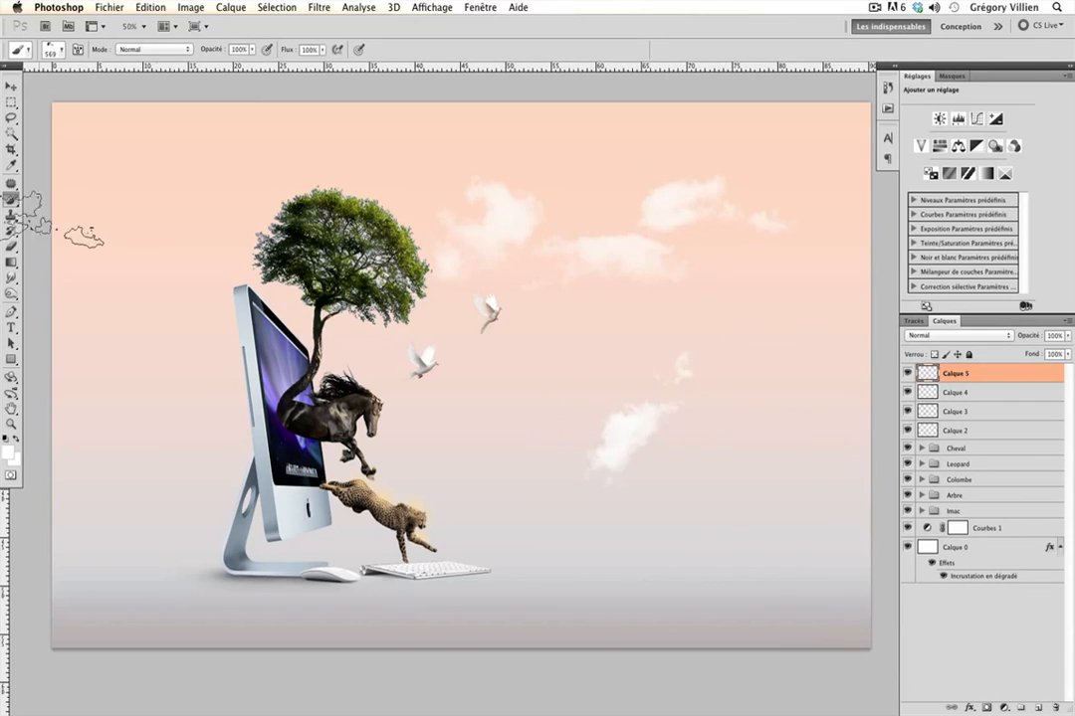
# Add a new layer and try a cloud stamp near the doves with the 2254 px cloud brush reduced to 813 px
pyautogui.click(1038, 708)
pyautogui.rightClick(591, 428)
pyautogui.click(802, 606)
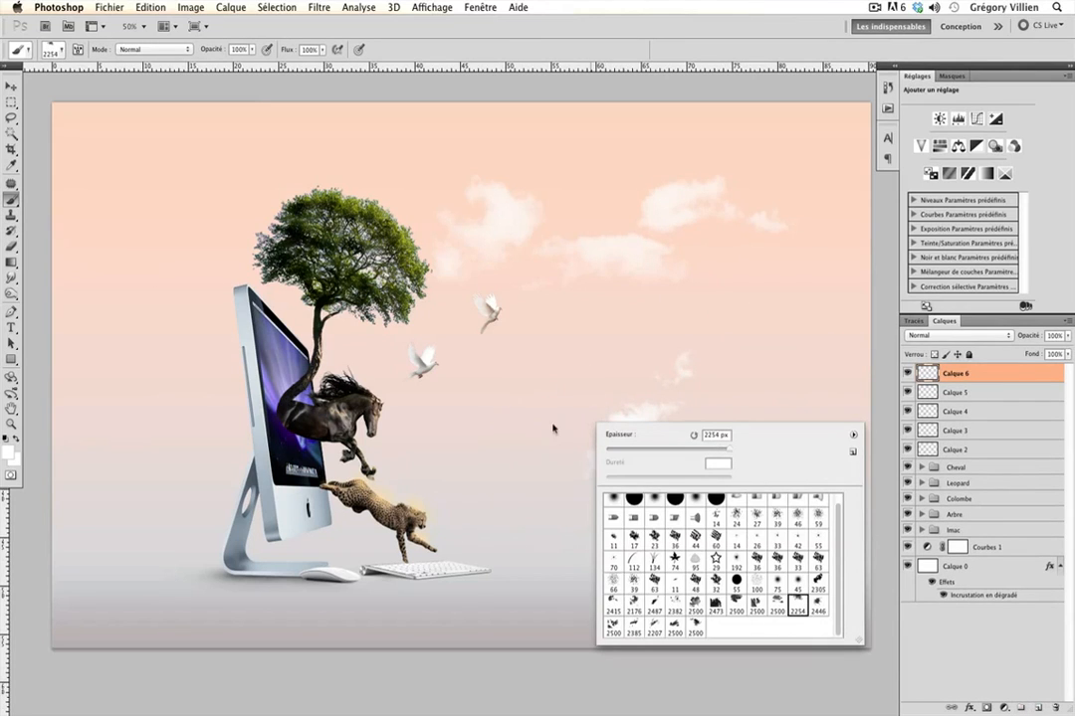
pyautogui.moveTo(728, 450); pyautogui.dragTo(723, 453)
pyautogui.click(496, 401)
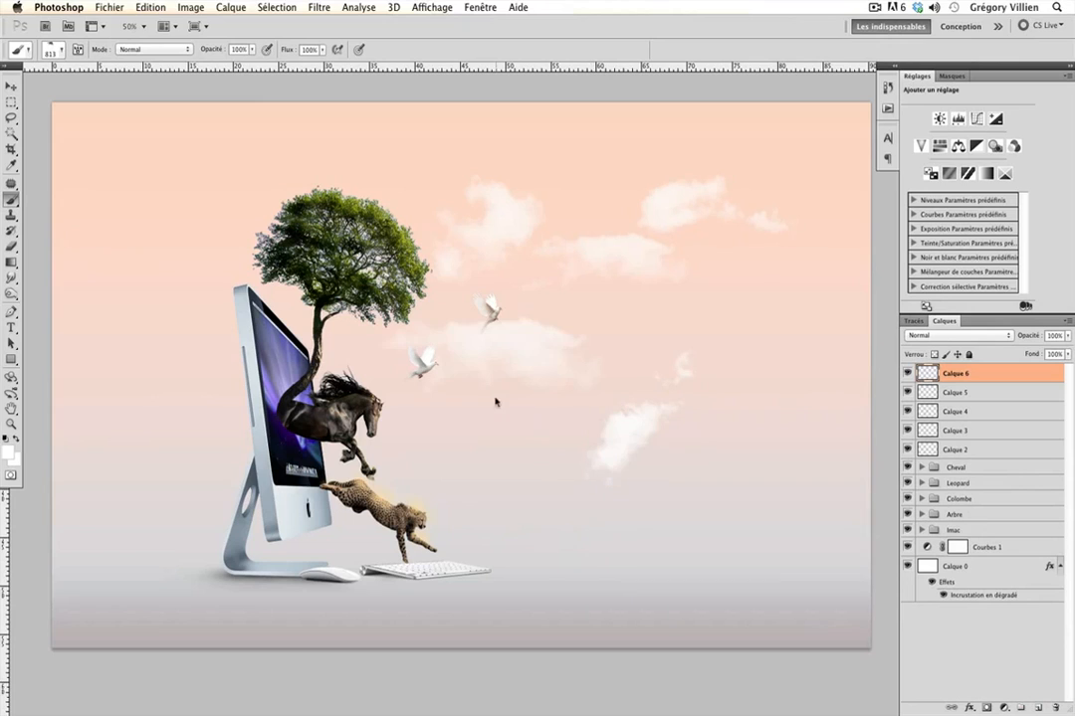
# Stamp a cloud beside the lower dove with the 2446 px cloud brush at 422 px, and shift it away from the dove
pyautogui.rightClick(555, 423)
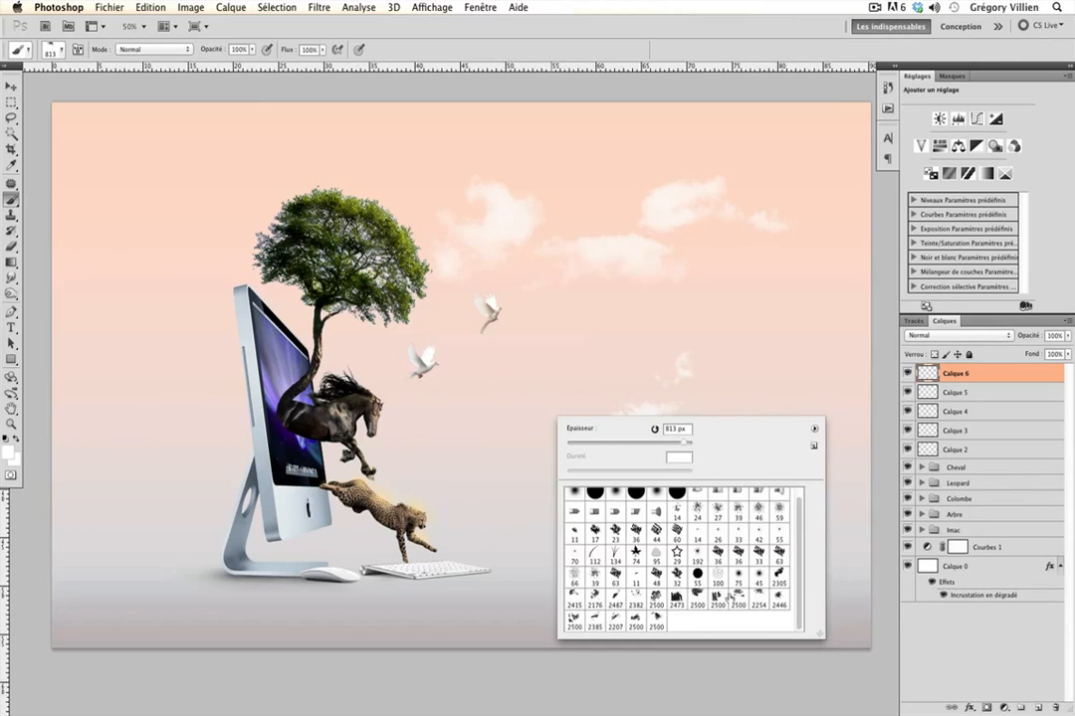
pyautogui.click(777, 601)
pyautogui.moveTo(676, 444); pyautogui.dragTo(597, 444)
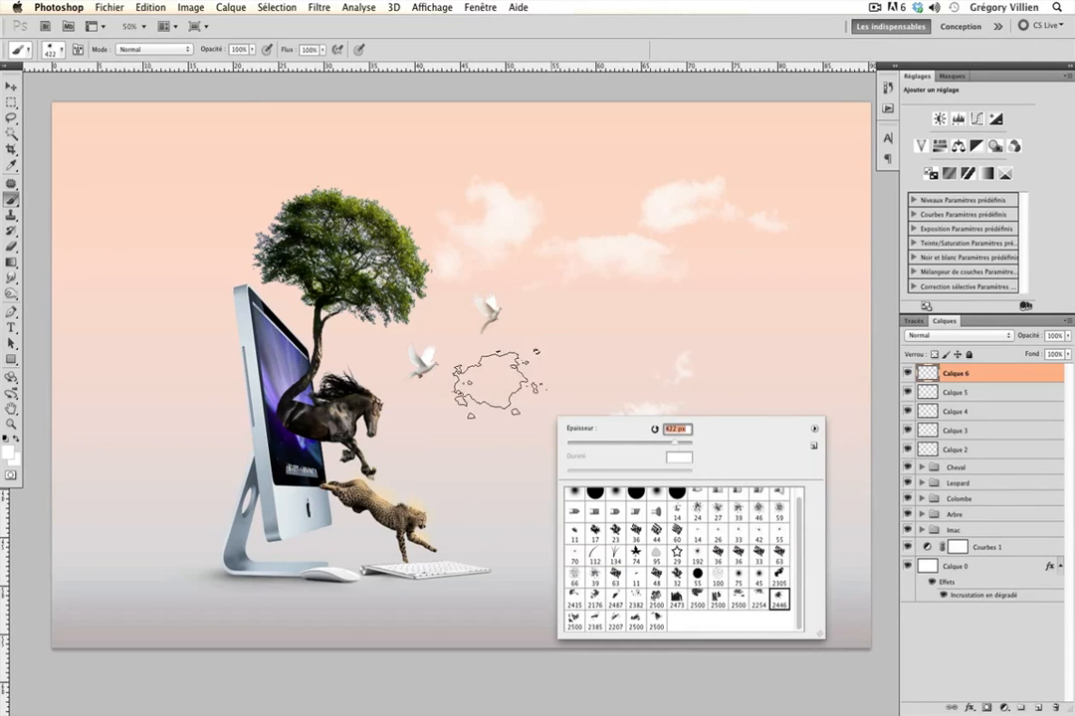
pyautogui.click(491, 376)
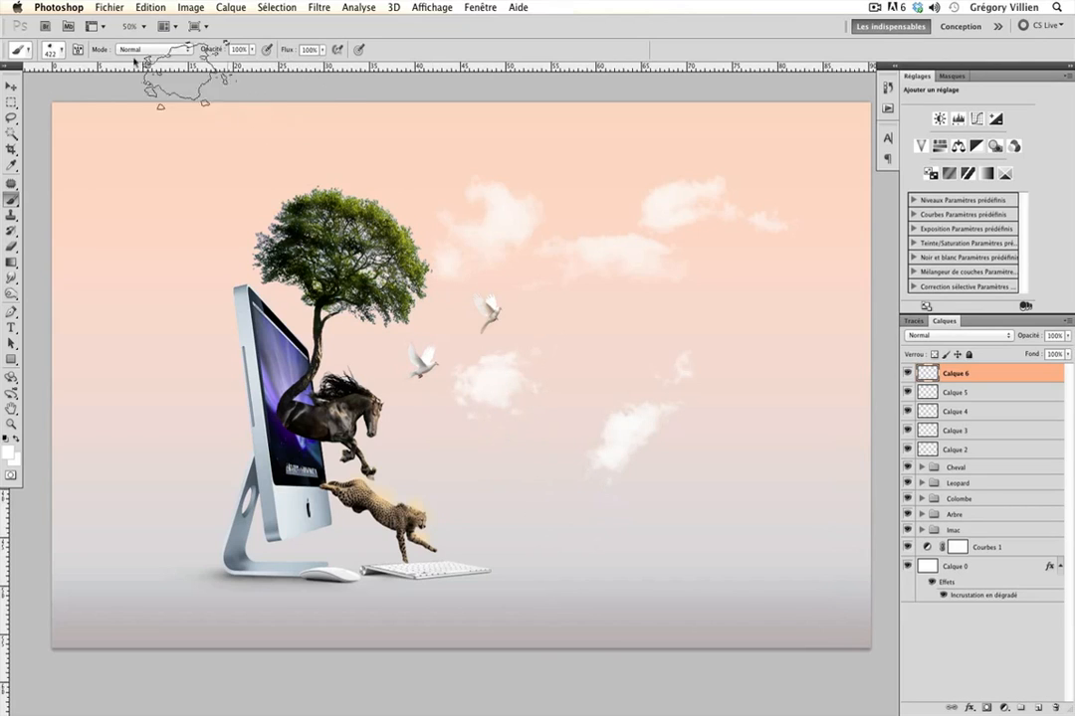
pyautogui.click(11, 86)
pyautogui.moveTo(463, 389); pyautogui.dragTo(509, 389)
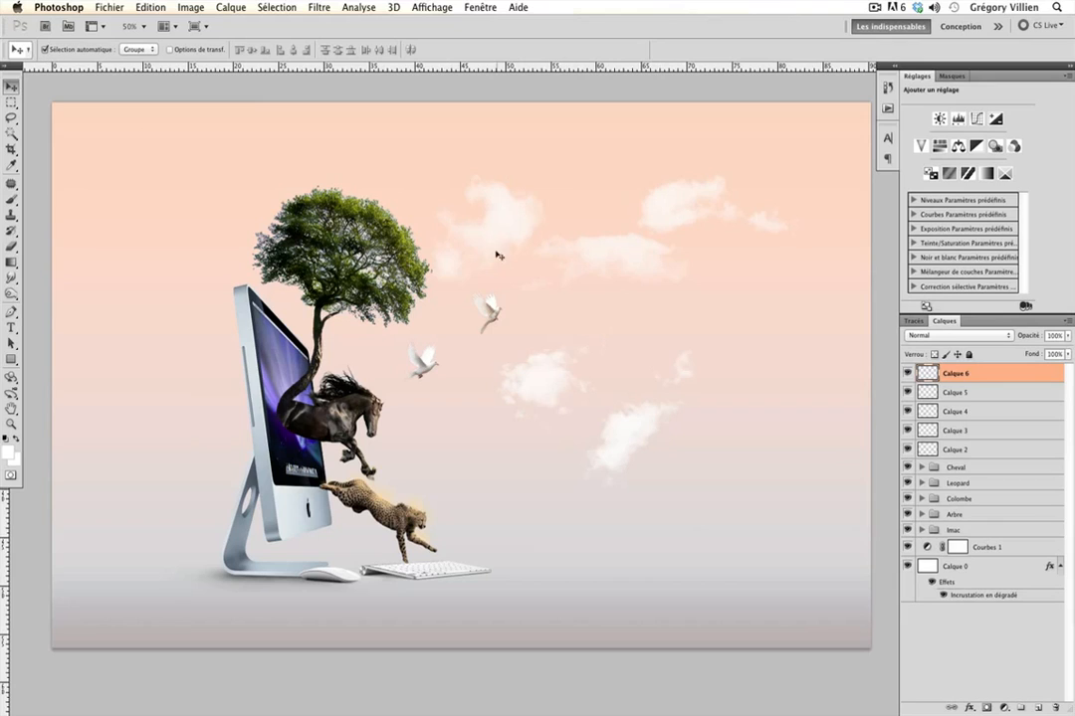
# Rearrange the five clouds, spreading the upper ones and bringing the lower two up between them and beside the doves
pyautogui.moveTo(508, 234); pyautogui.dragTo(474, 207)
pyautogui.moveTo(672, 209); pyautogui.dragTo(716, 194)
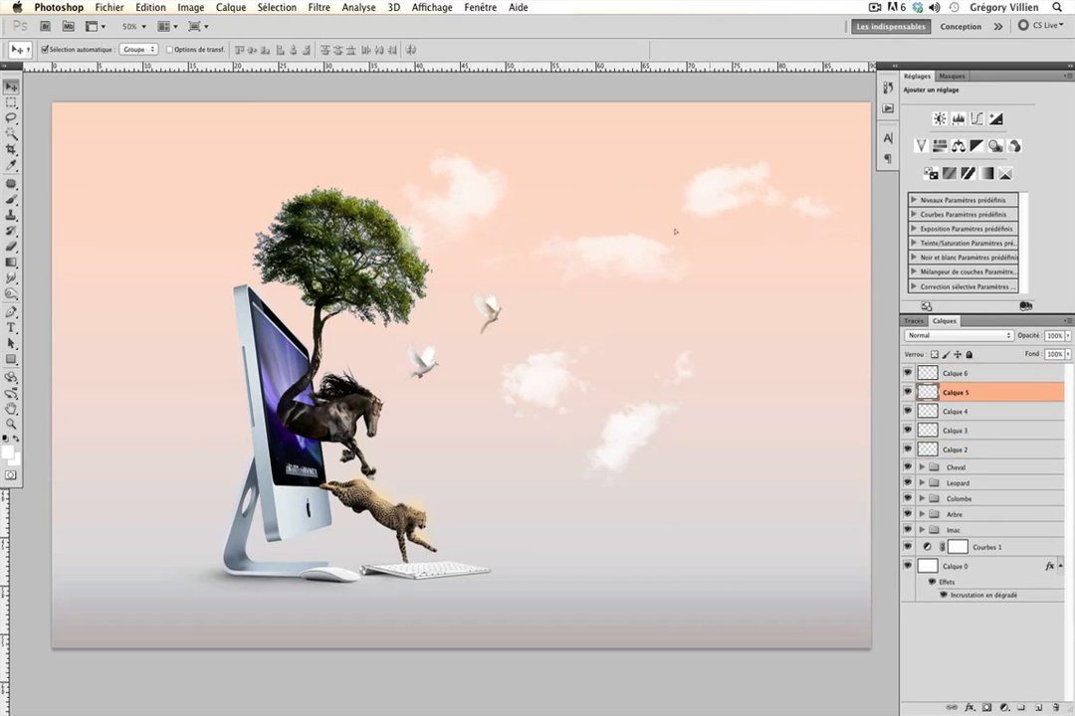
pyautogui.moveTo(497, 201); pyautogui.dragTo(559, 190)
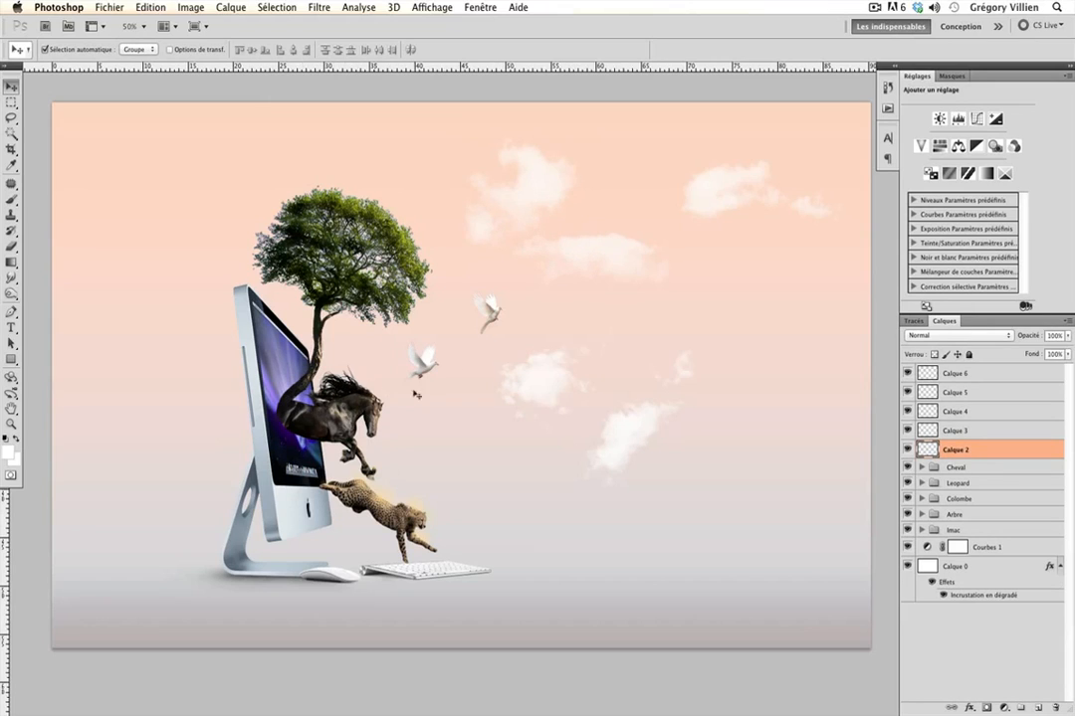
pyautogui.moveTo(548, 186); pyautogui.dragTo(520, 179)
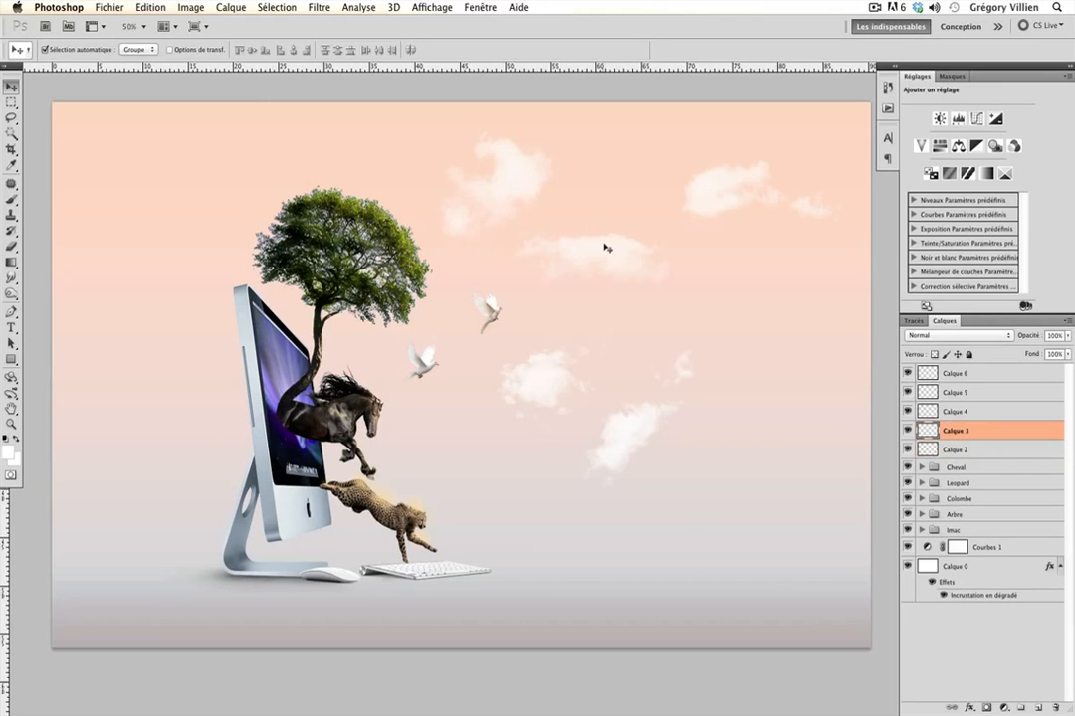
pyautogui.click(700, 198)
pyautogui.moveTo(699, 198); pyautogui.dragTo(682, 205)
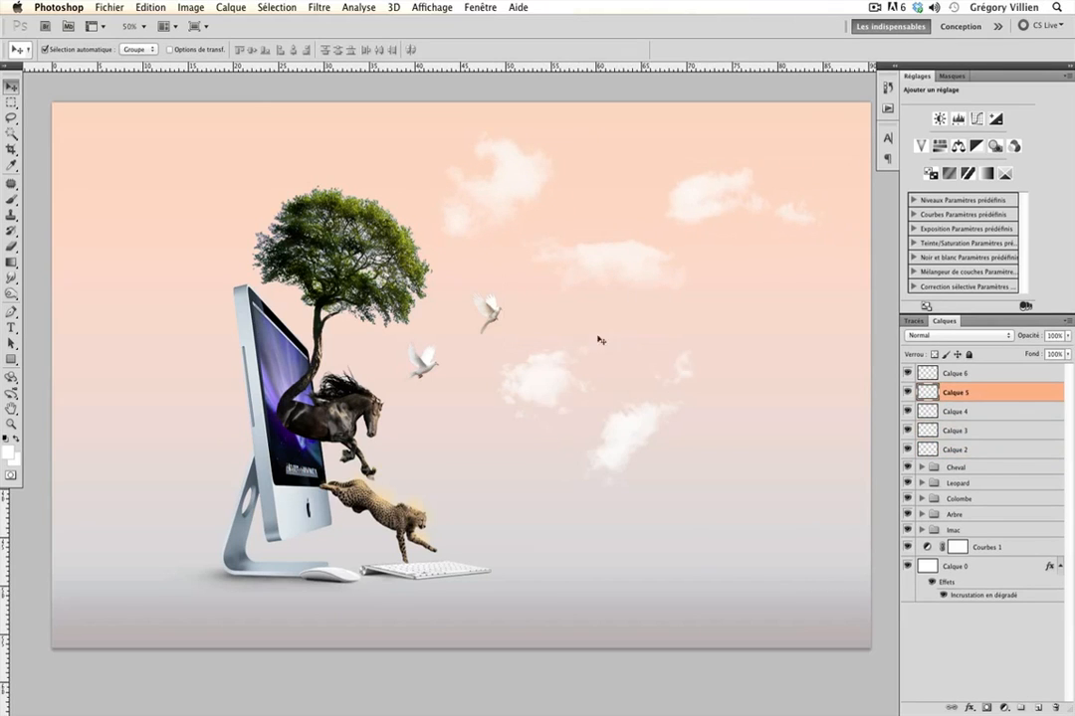
pyautogui.moveTo(542, 373); pyautogui.dragTo(587, 201)
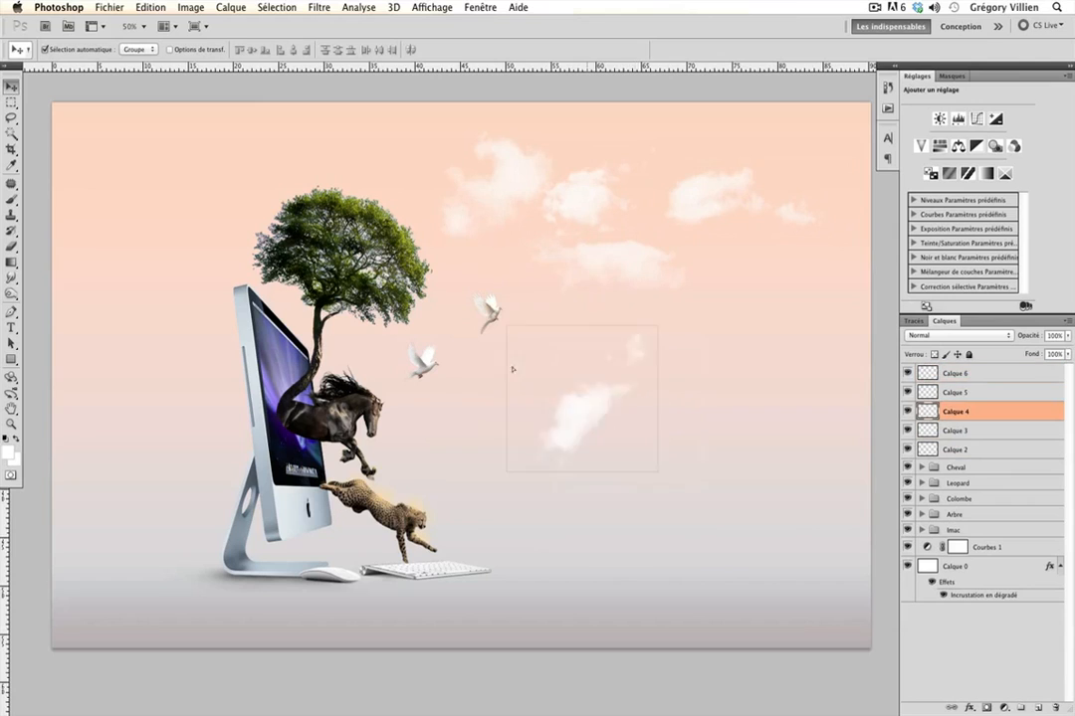
pyautogui.moveTo(511, 370); pyautogui.dragTo(427, 310)
# Delete the Calque 2 and Calque 3 cloud layers
pyautogui.moveTo(473, 160)
pyautogui.mouseDown()
pyautogui.moveTo(451, 163)
pyautogui.moveTo(451, 195)
pyautogui.moveTo(462, 171)
pyautogui.mouseUp()
pyautogui.press('Delete')
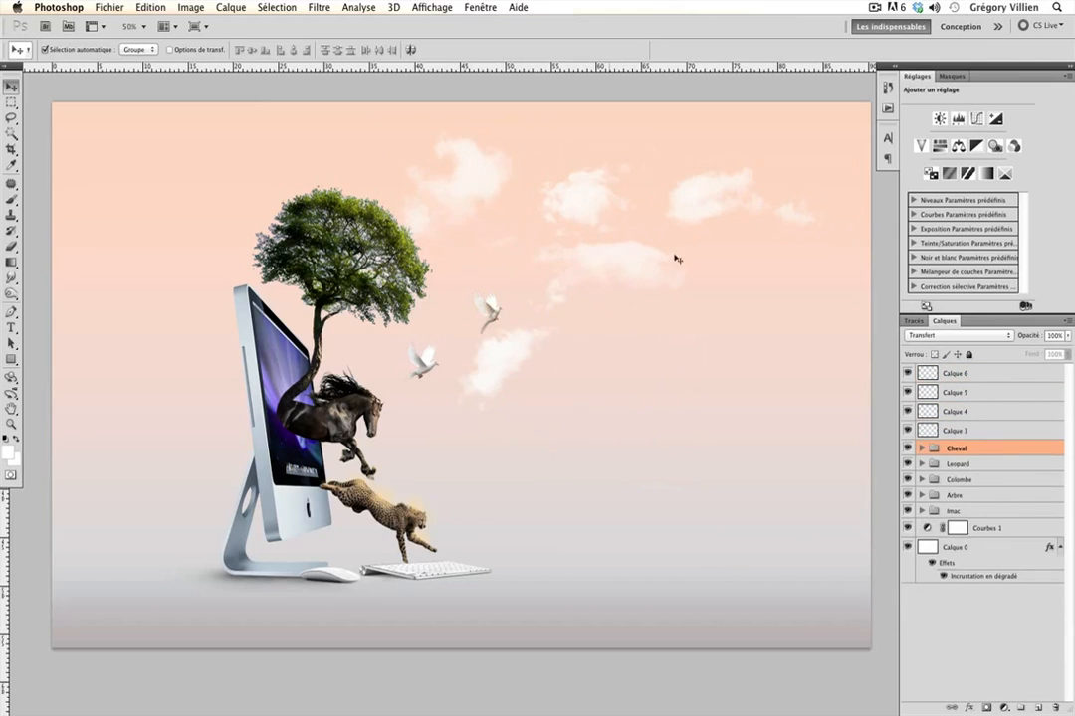
pyautogui.moveTo(595, 270); pyautogui.dragTo(384, 217)
pyautogui.press('Delete')
# Move the remaining clouds so Calque 5 sits high in the sky, Calque 4 right of the doves and Calque 6 beside the tree crown
pyautogui.moveTo(701, 211); pyautogui.dragTo(726, 187)
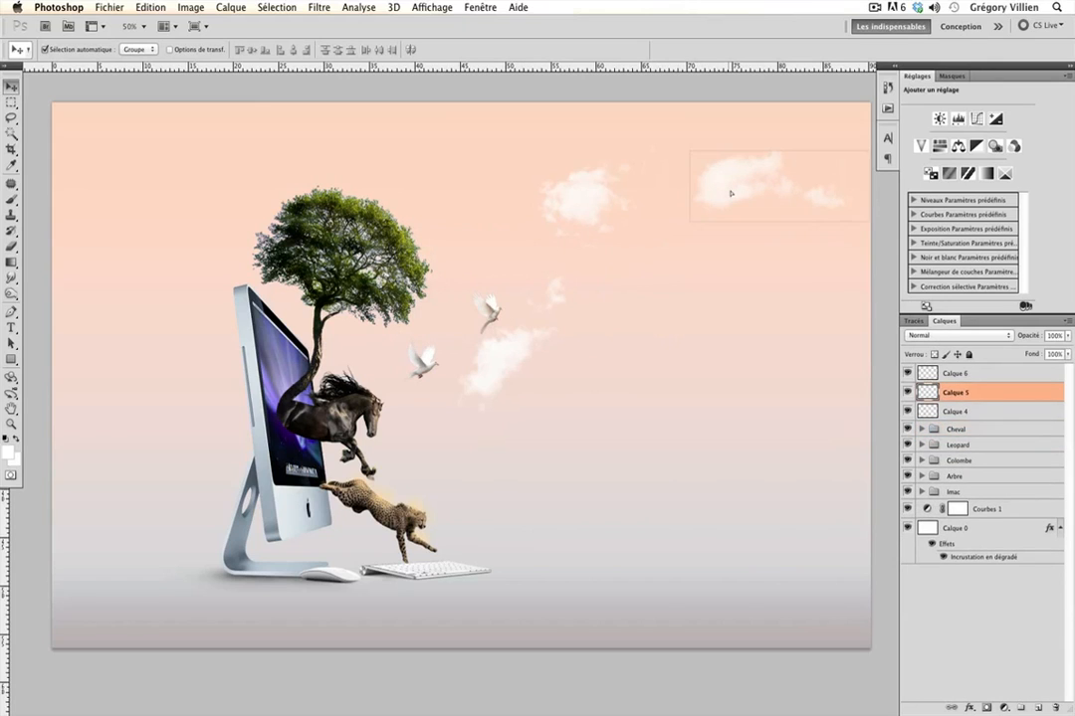
pyautogui.moveTo(509, 357); pyautogui.dragTo(472, 265)
pyautogui.moveTo(574, 210); pyautogui.dragTo(585, 161)
pyautogui.moveTo(715, 158); pyautogui.dragTo(713, 143)
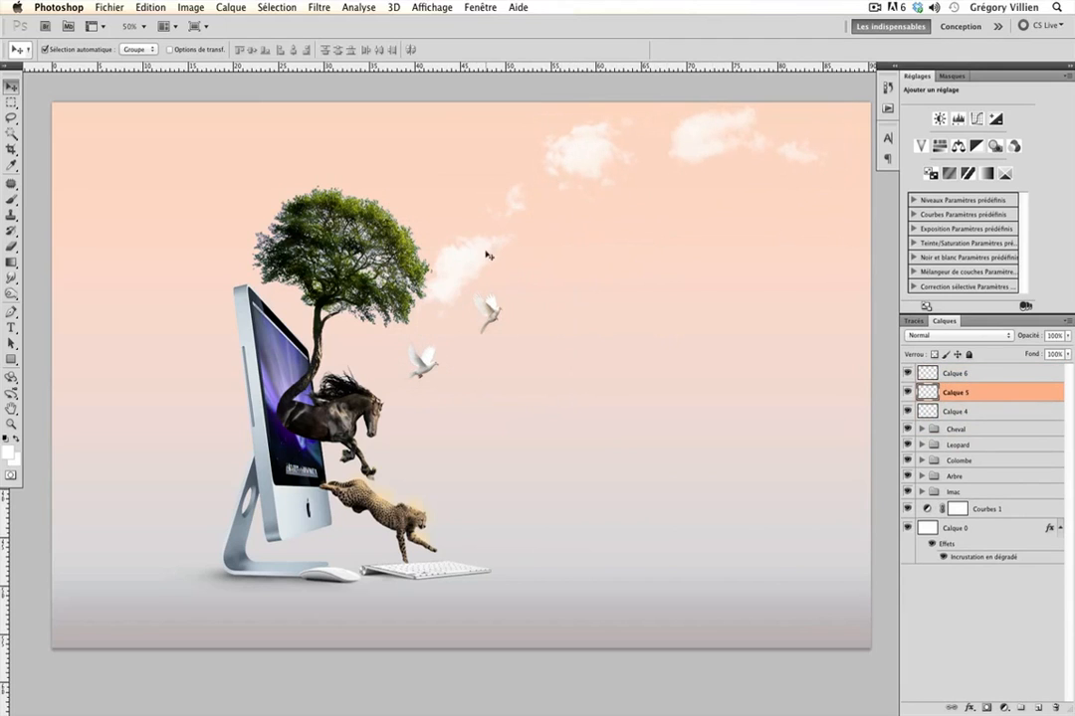
pyautogui.moveTo(484, 277); pyautogui.dragTo(646, 255)
pyautogui.moveTo(573, 183); pyautogui.dragTo(440, 282)
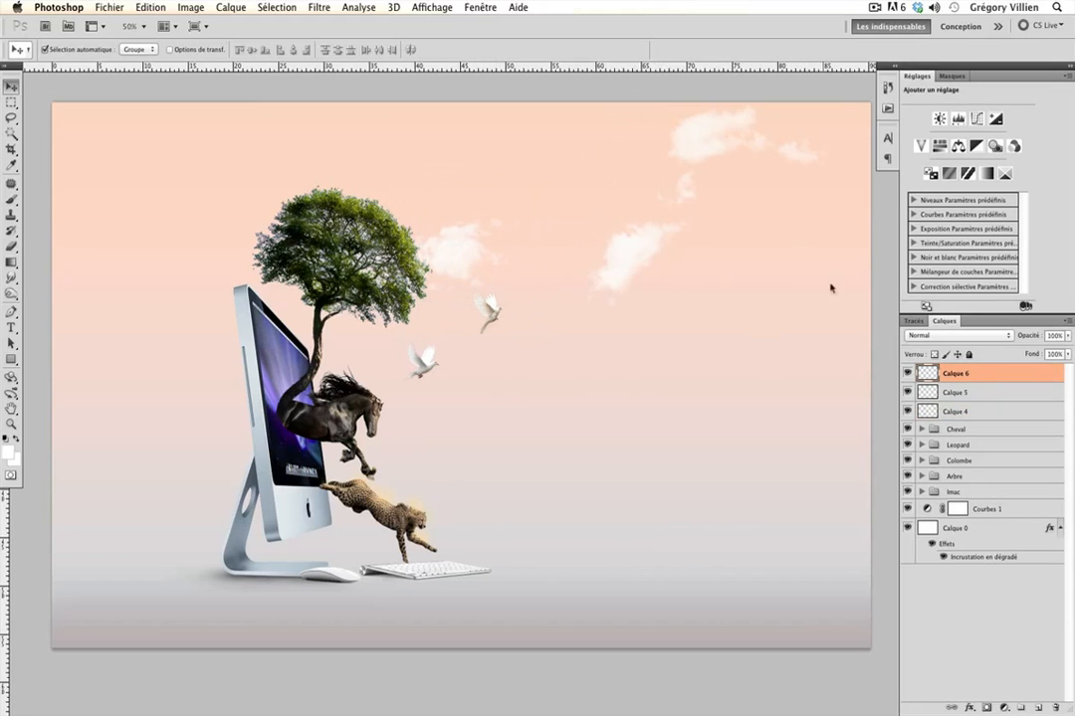
# Move the Calque 4, Calque 5 and Calque 6 cloud layers below the Imac group, just above Courbes 1
pyautogui.keyDown('shift'); pyautogui.click(971, 411); pyautogui.keyUp('shift')
pyautogui.moveTo(970, 410); pyautogui.dragTo(1007, 505)
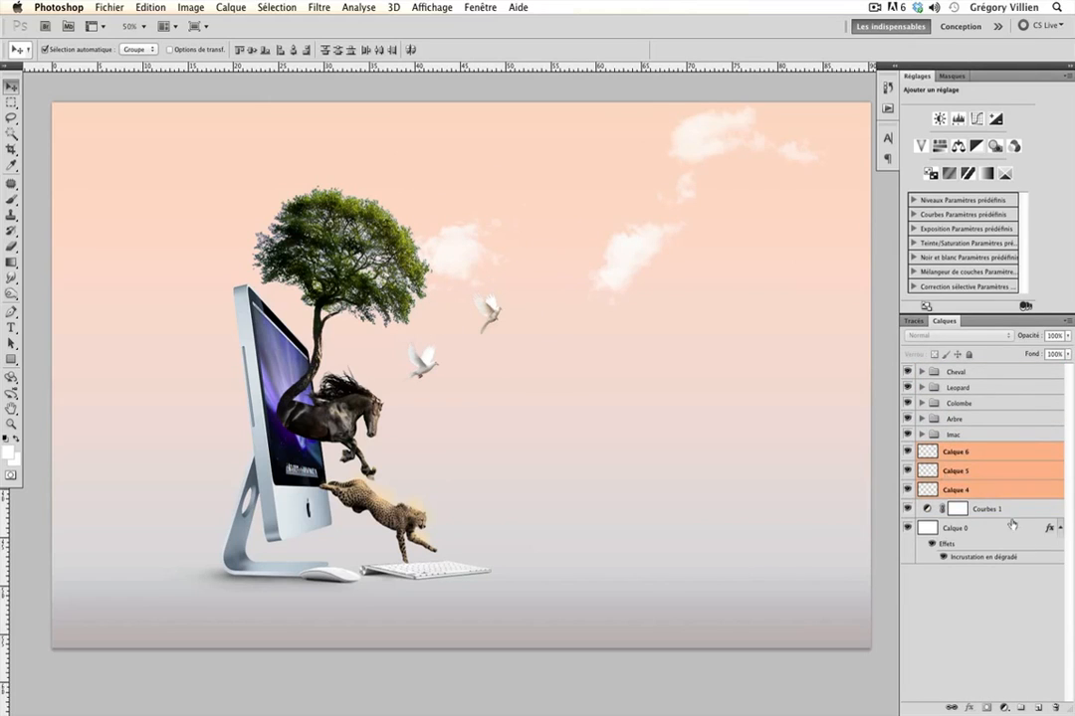
pyautogui.click(738, 418)
# Tuck one cloud behind the tree, raise the highest to the canvas edge, and place the third diagonally between them
pyautogui.moveTo(445, 258); pyautogui.dragTo(438, 262)
pyautogui.moveTo(640, 256); pyautogui.dragTo(600, 197)
pyautogui.moveTo(701, 159); pyautogui.dragTo(696, 127)
pyautogui.moveTo(583, 215); pyautogui.dragTo(558, 208)
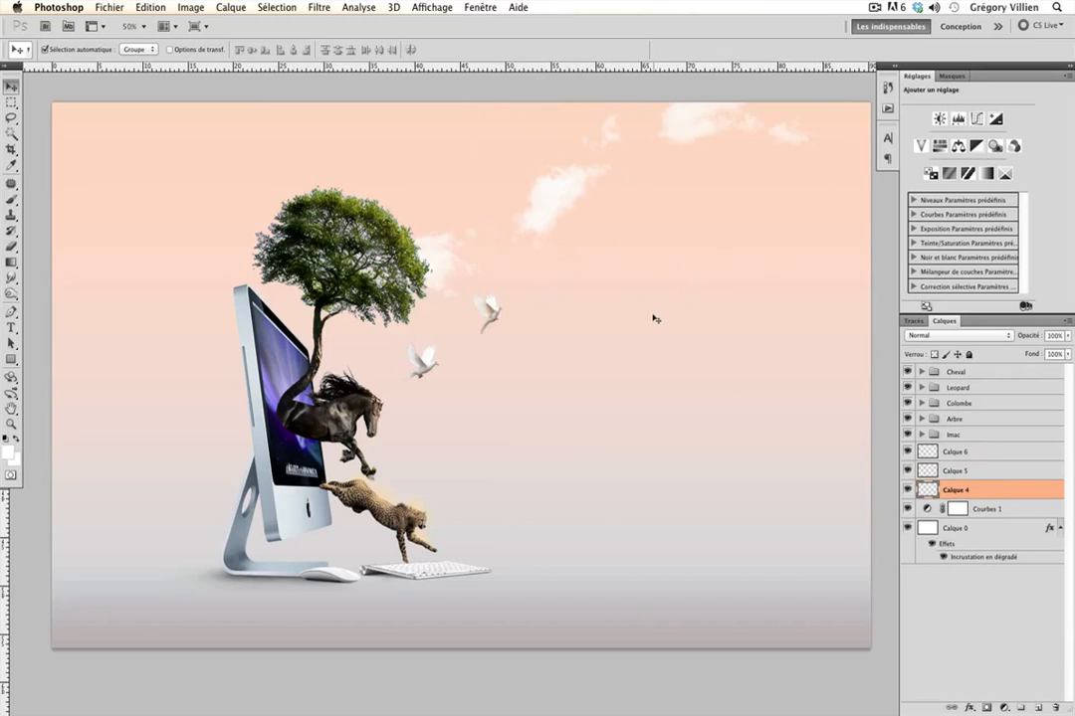
# Add a new layer above all groups and choose a soft round brush with 0% hardness, enlarged to 1174 px
pyautogui.click(1006, 637)
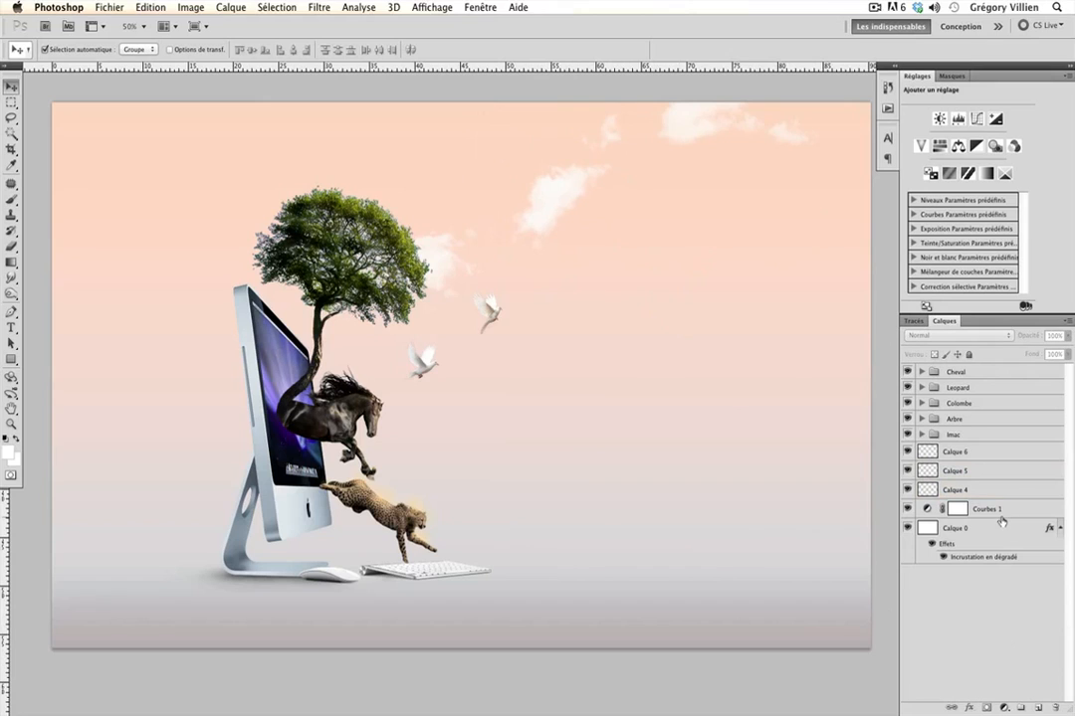
pyautogui.click(1038, 708)
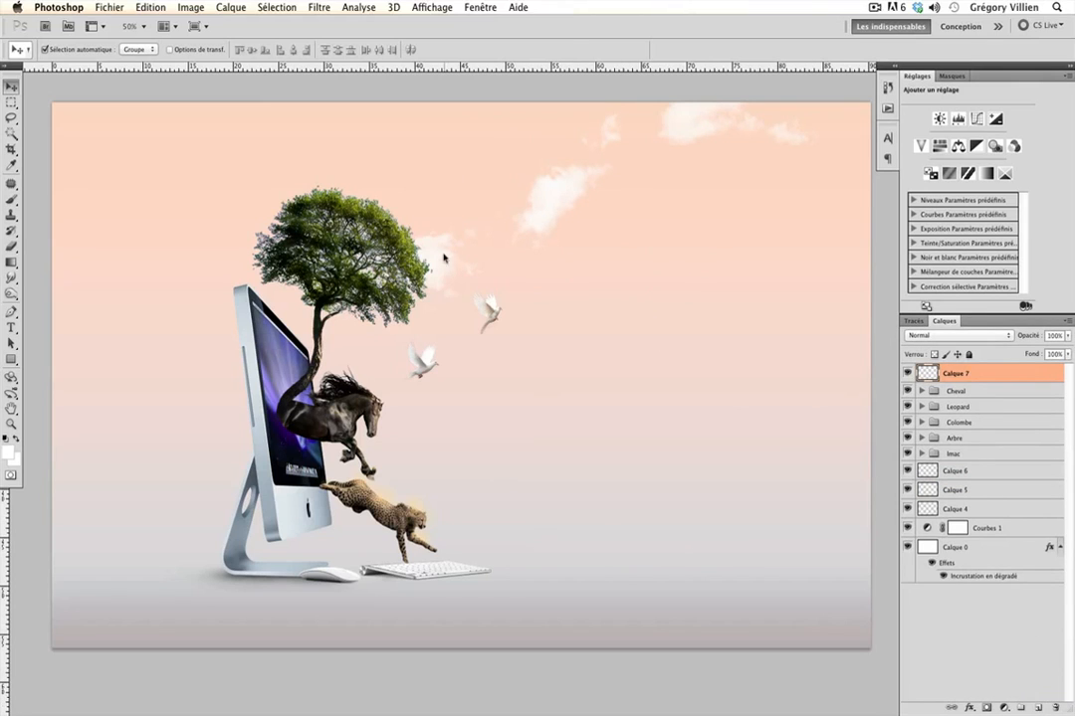
pyautogui.click(11, 199)
pyautogui.rightClick(577, 267)
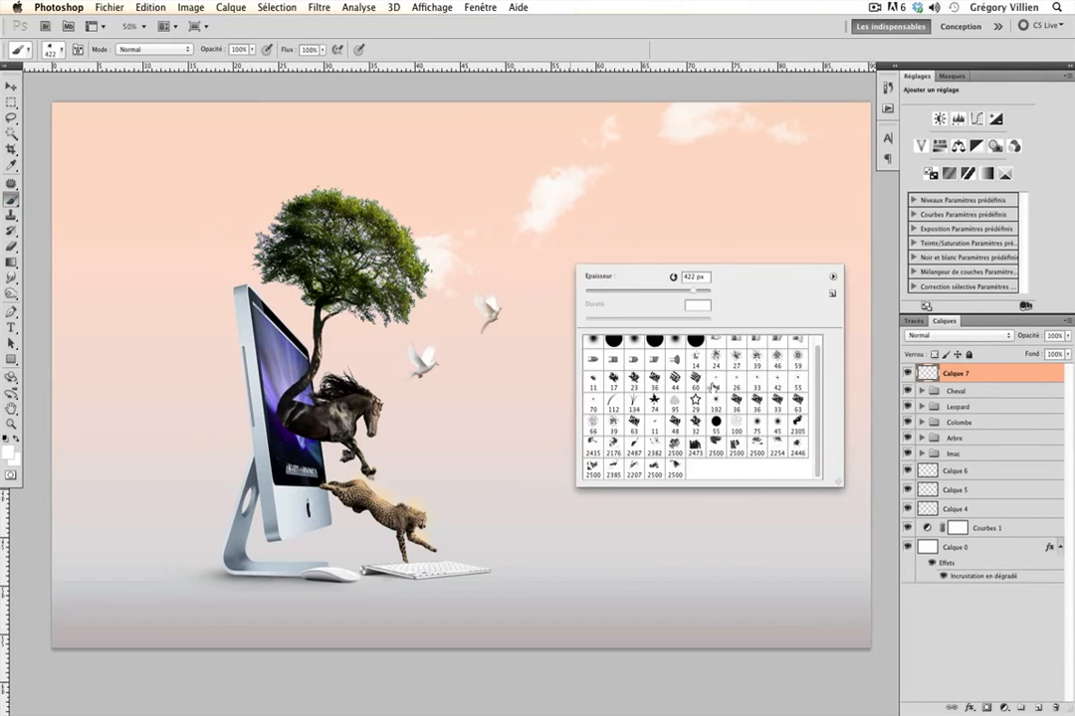
pyautogui.click(589, 345)
pyautogui.scroll(1, 818, 405)
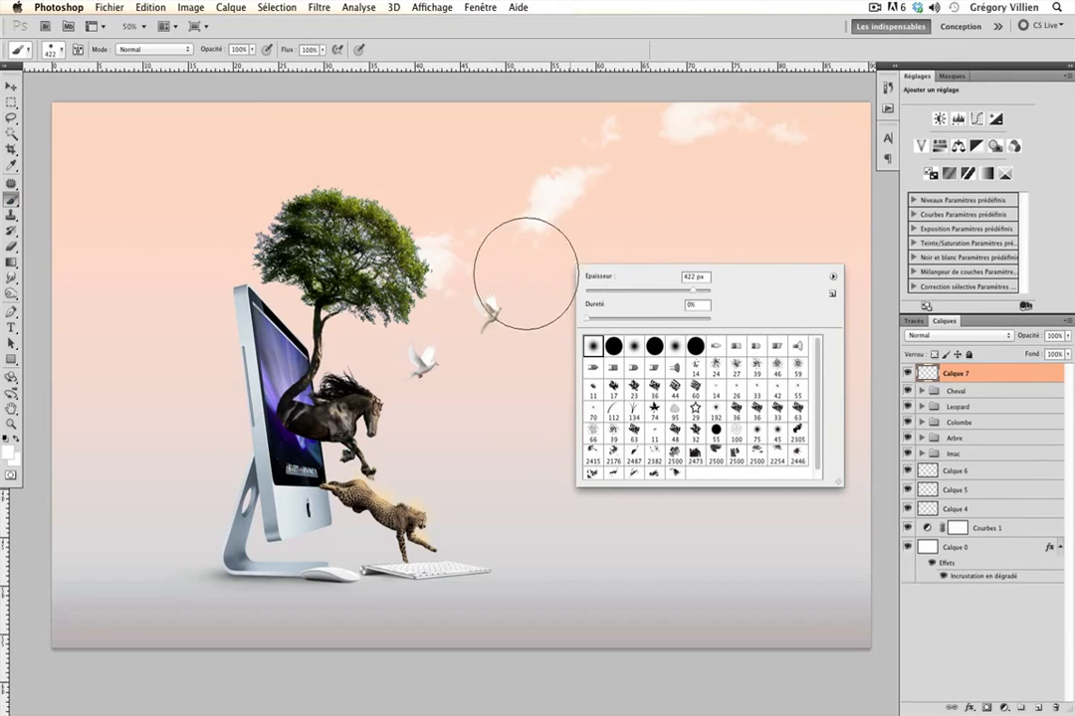
pyautogui.moveTo(530, 270)
pyautogui.mouseDown()
pyautogui.moveTo(634, 270)
pyautogui.moveTo(632, 260)
pyautogui.mouseUp()
# Lower the brush opacity to 24% and paint a soft white haze over the upper right of the sky
pyautogui.press('super+minus')
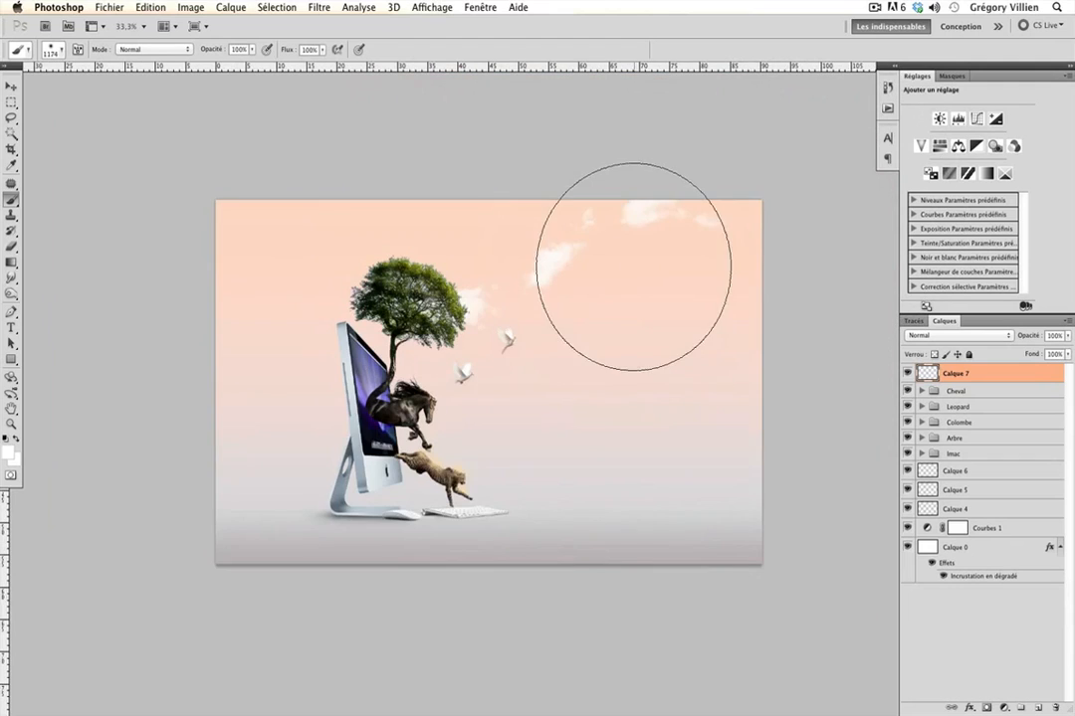
pyautogui.click(251, 49)
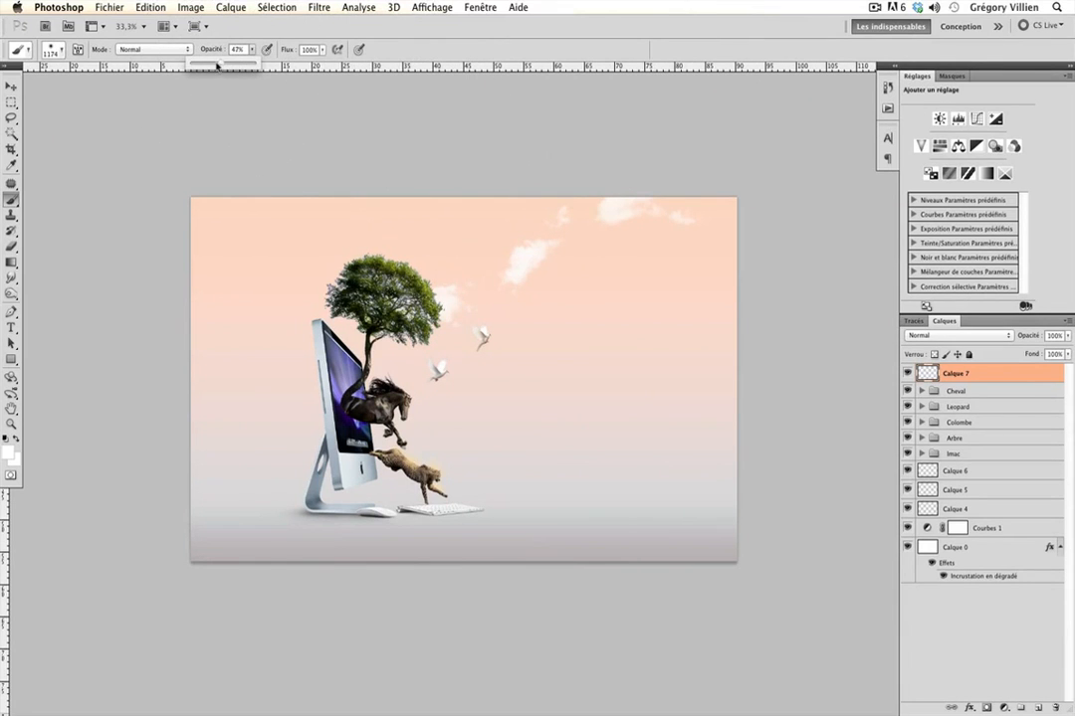
pyautogui.moveTo(207, 66); pyautogui.dragTo(204, 65)
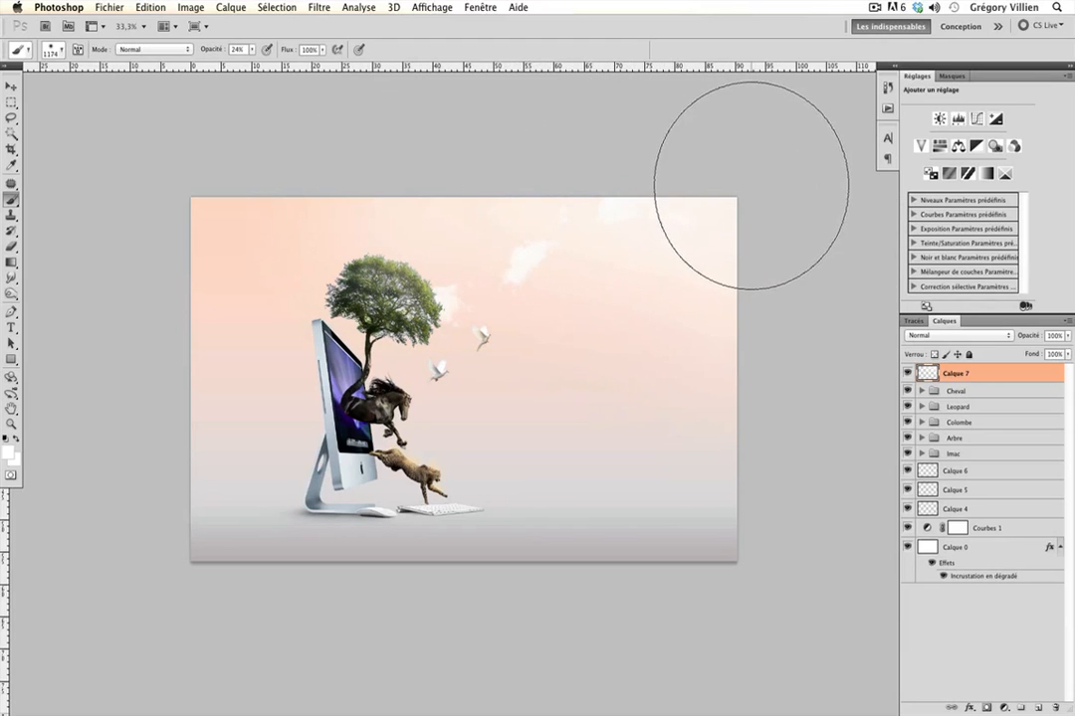
# Move the Calque 7 haze layer below the cloud layers, just above Courbes 1
pyautogui.press('super+plus')
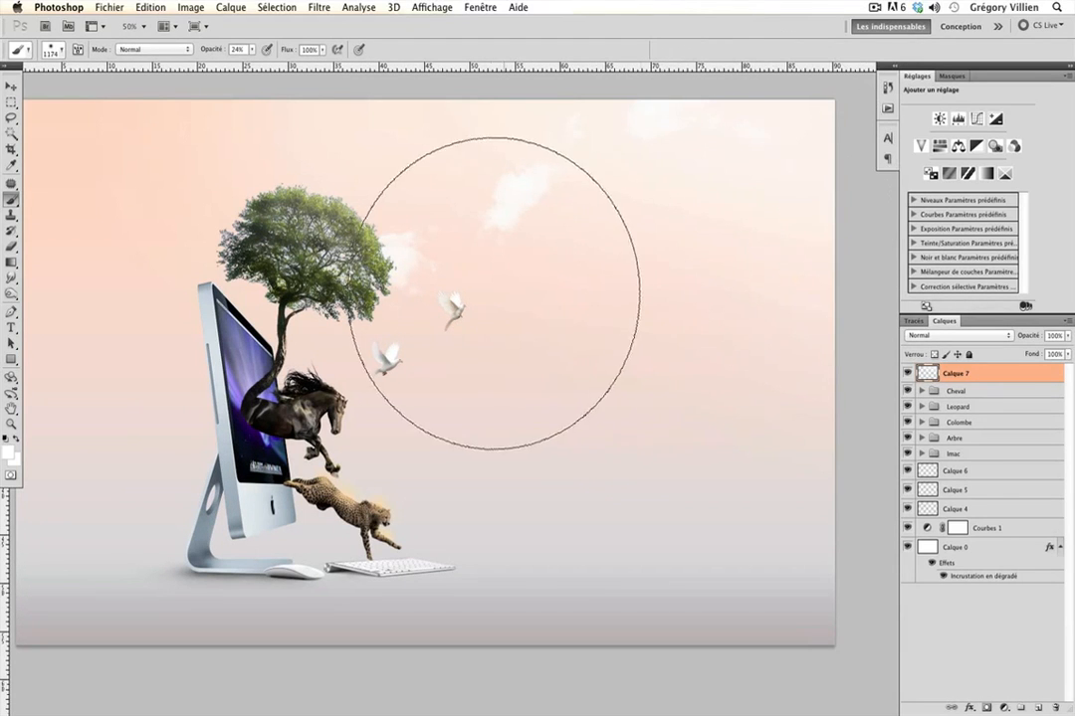
pyautogui.moveTo(676, 336); pyautogui.dragTo(655, 331)
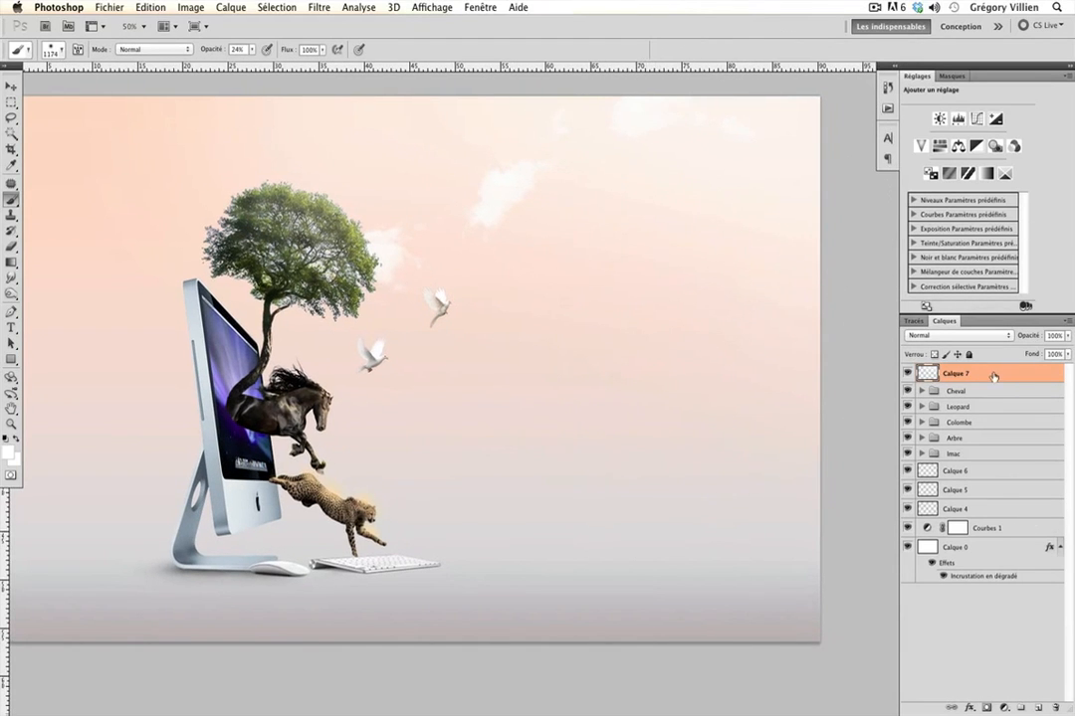
pyautogui.moveTo(993, 376); pyautogui.dragTo(1004, 524)
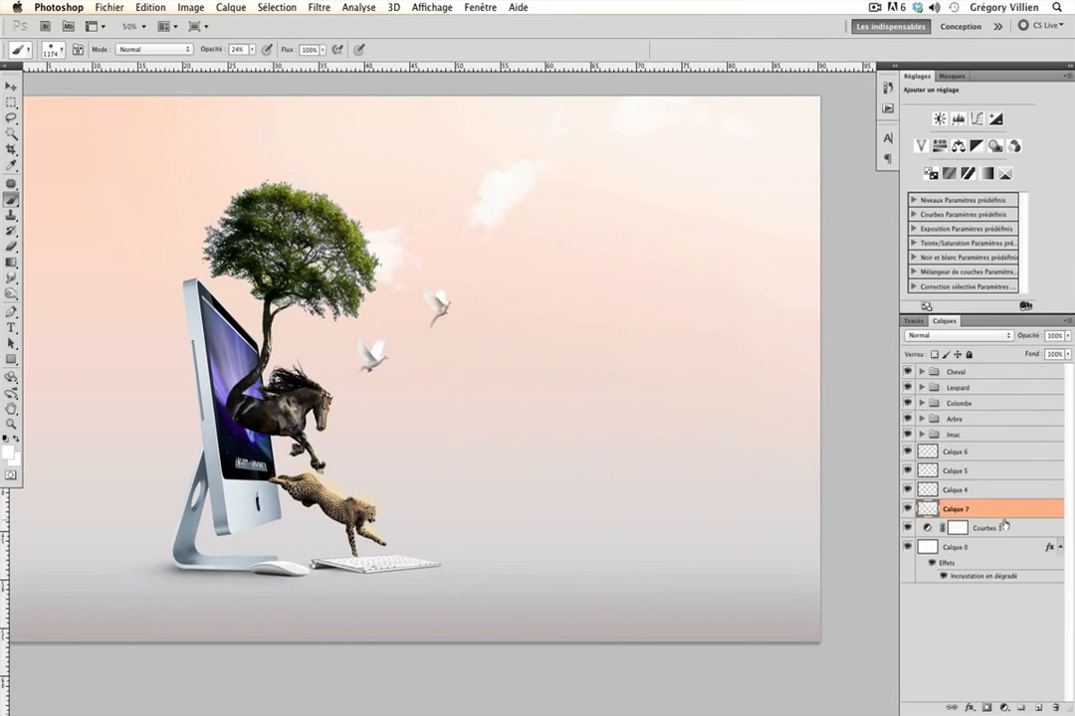
# Add an Exposition adjustment layer above Calque 7 with exposure 0 and offset -0,1702
pyautogui.click(11, 87)
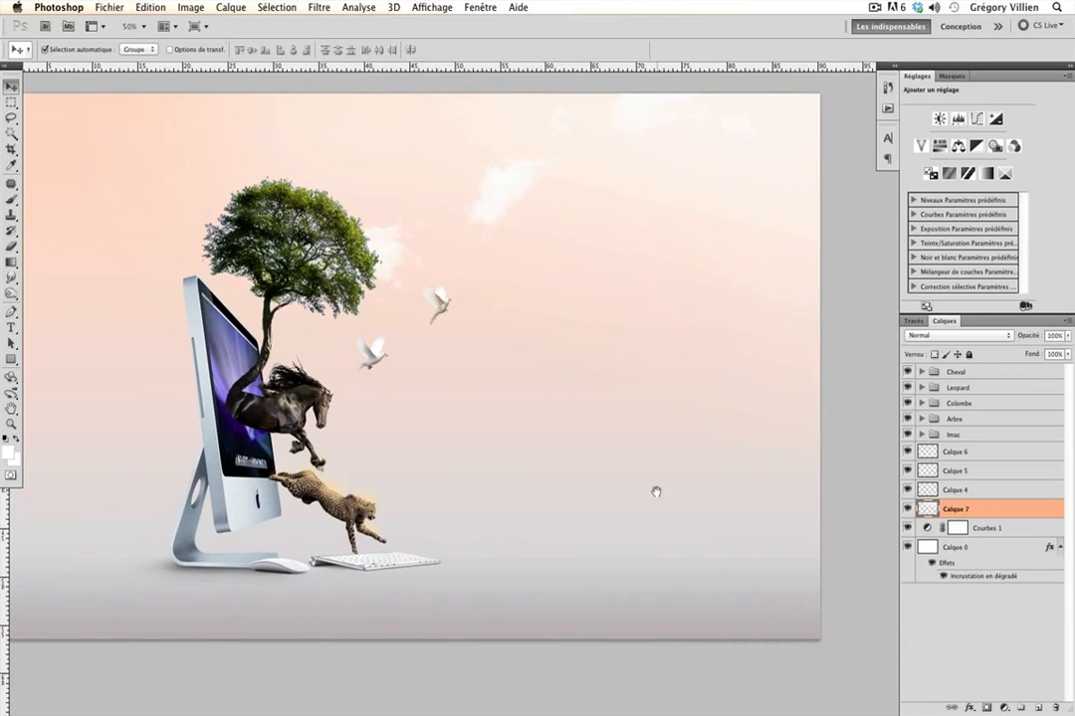
pyautogui.moveTo(467, 509); pyautogui.dragTo(506, 501)
pyautogui.moveTo(584, 531); pyautogui.dragTo(574, 517)
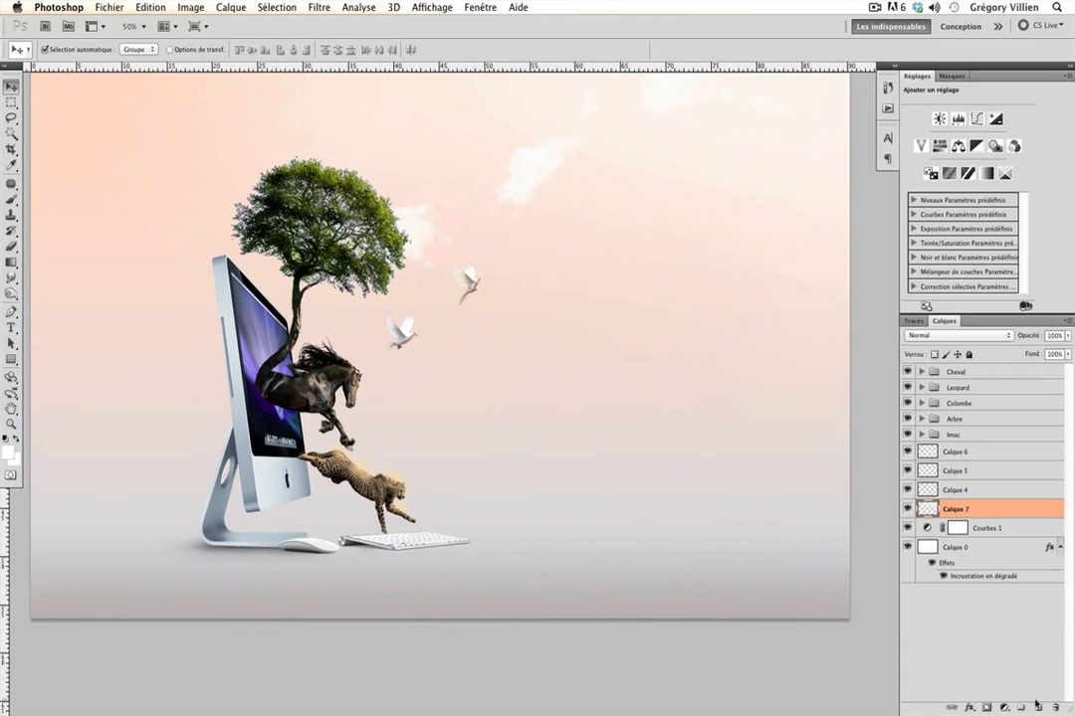
pyautogui.click(1005, 709)
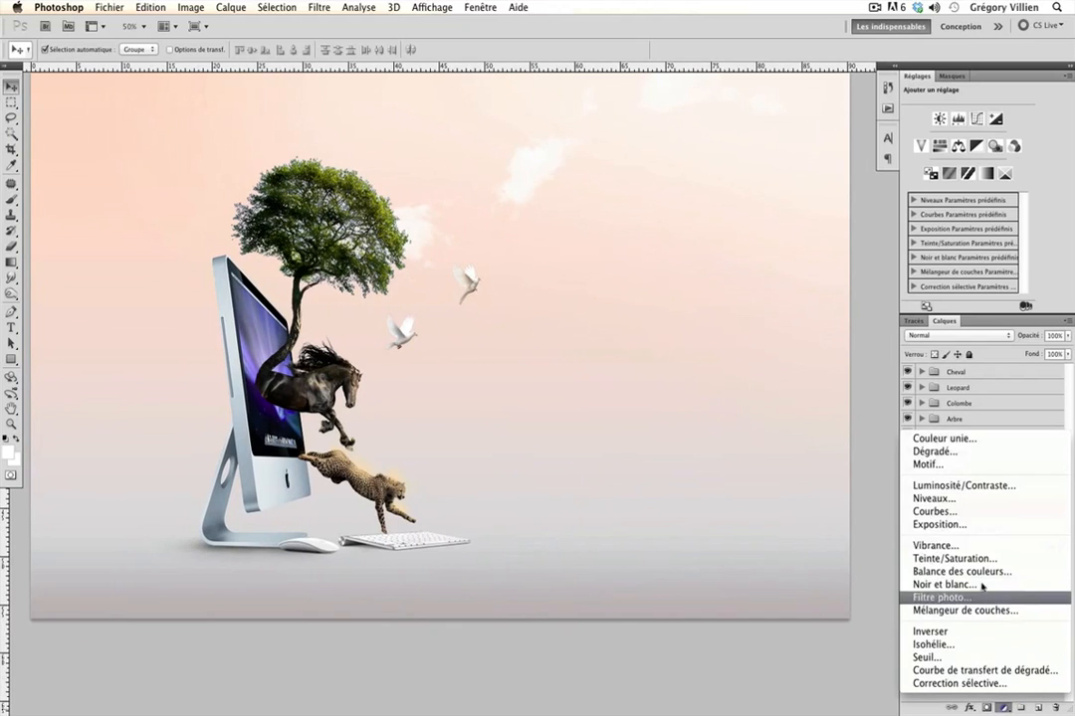
pyautogui.click(982, 525)
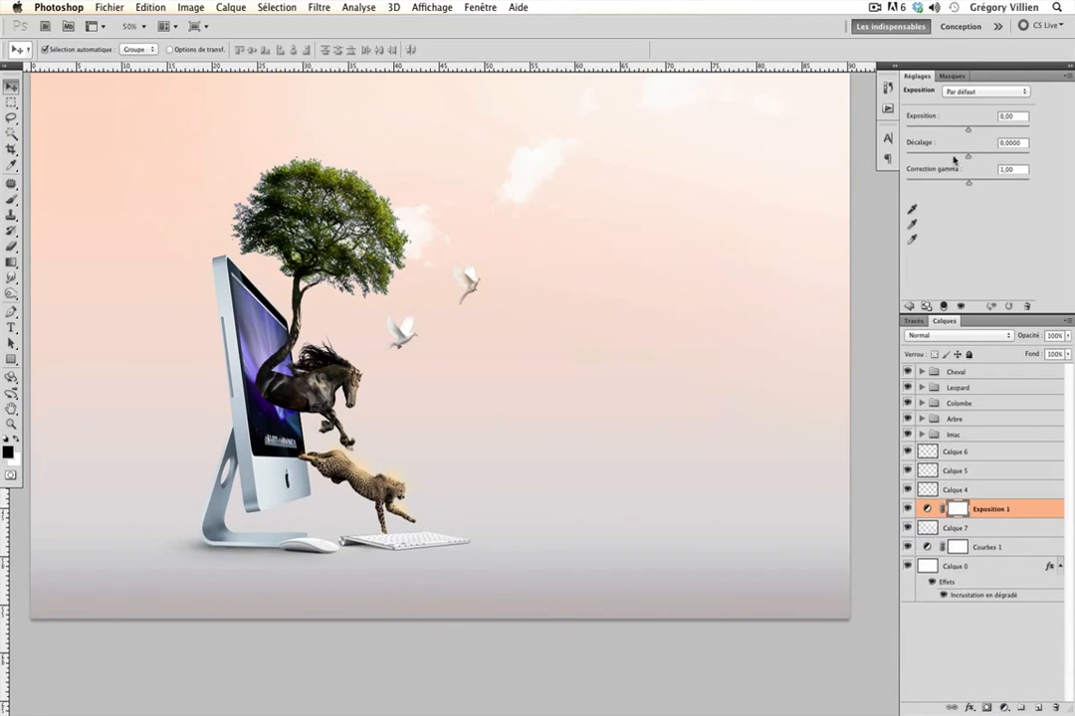
pyautogui.moveTo(966, 156); pyautogui.dragTo(964, 130)
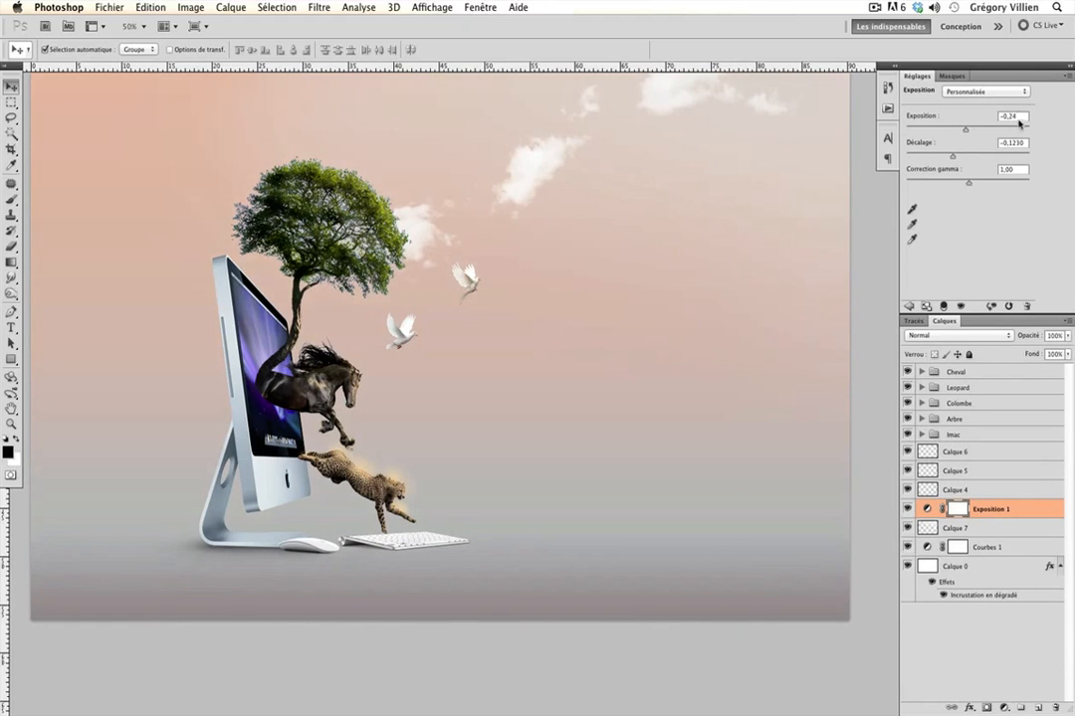
pyautogui.click(1013, 117)
pyautogui.write('0')
pyautogui.moveTo(955, 158); pyautogui.dragTo(951, 156)
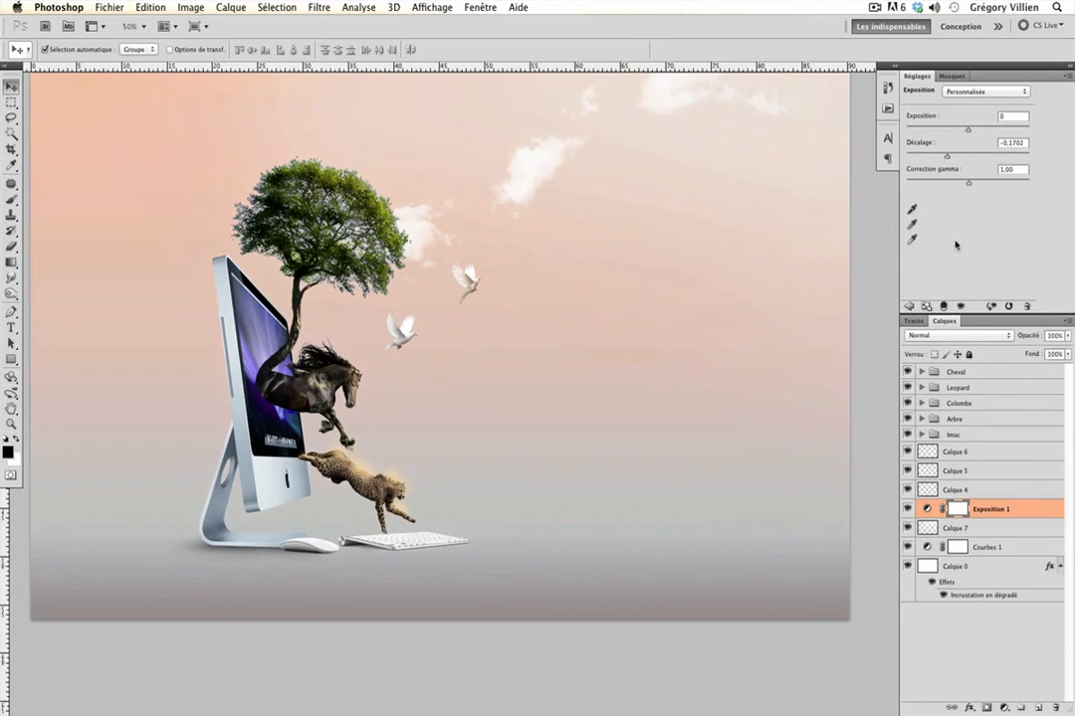
# Fill the Exposition 1 layer mask with black at 100% opacity
pyautogui.hscroll(-3, 235, 488)
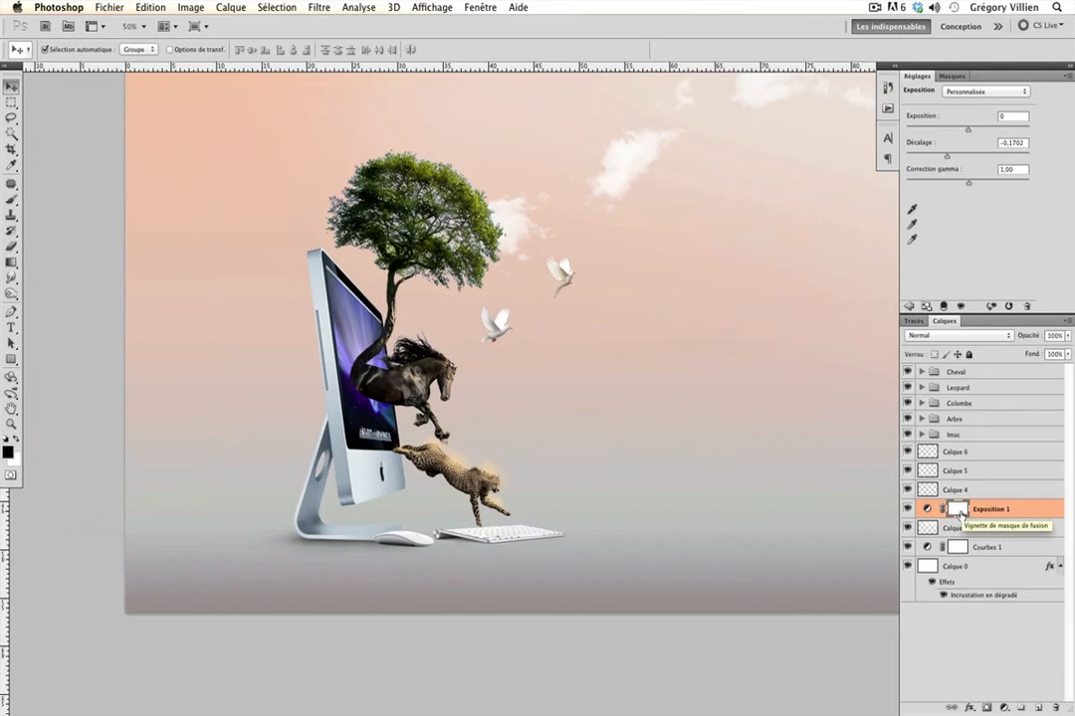
pyautogui.hotkey('shift', 'BackSpace')
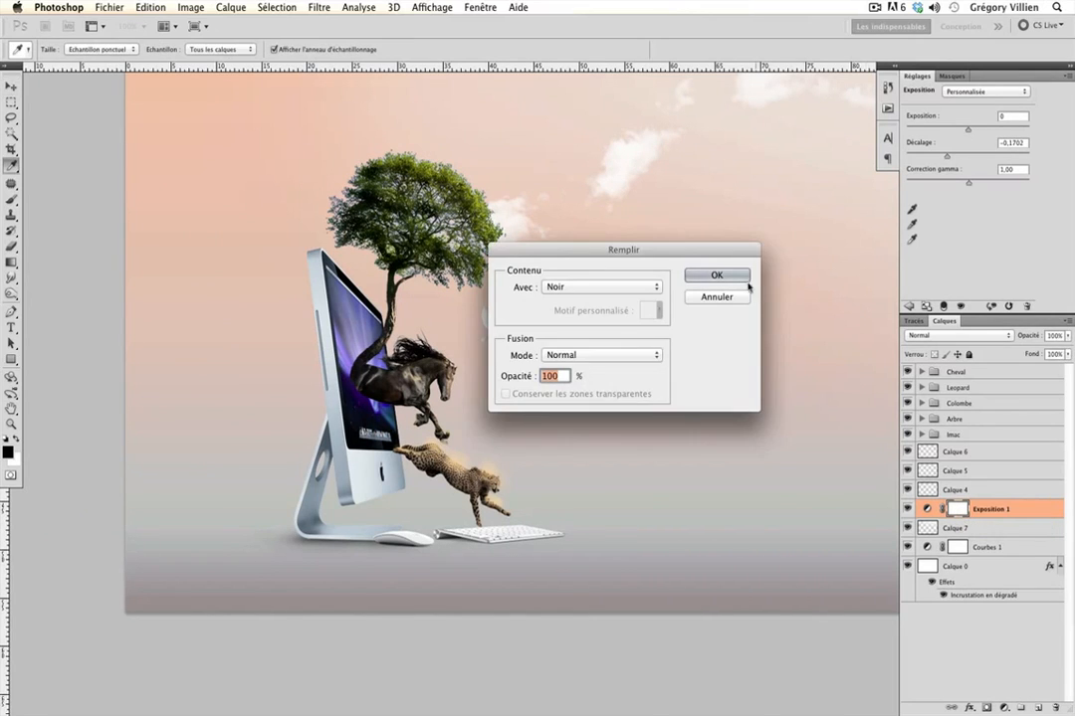
pyautogui.click(714, 276)
# Paint white on the Exposition 1 mask over the canvas's lower left area with the soft 24% opacity brush
pyautogui.press('super+minus')
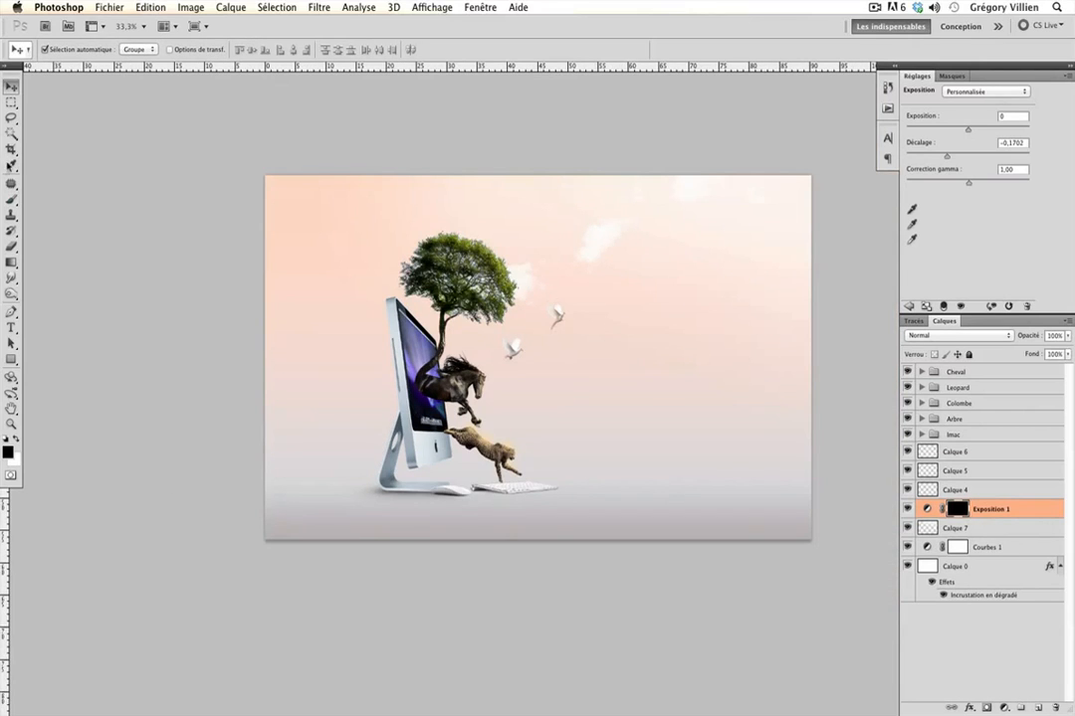
pyautogui.click(11, 199)
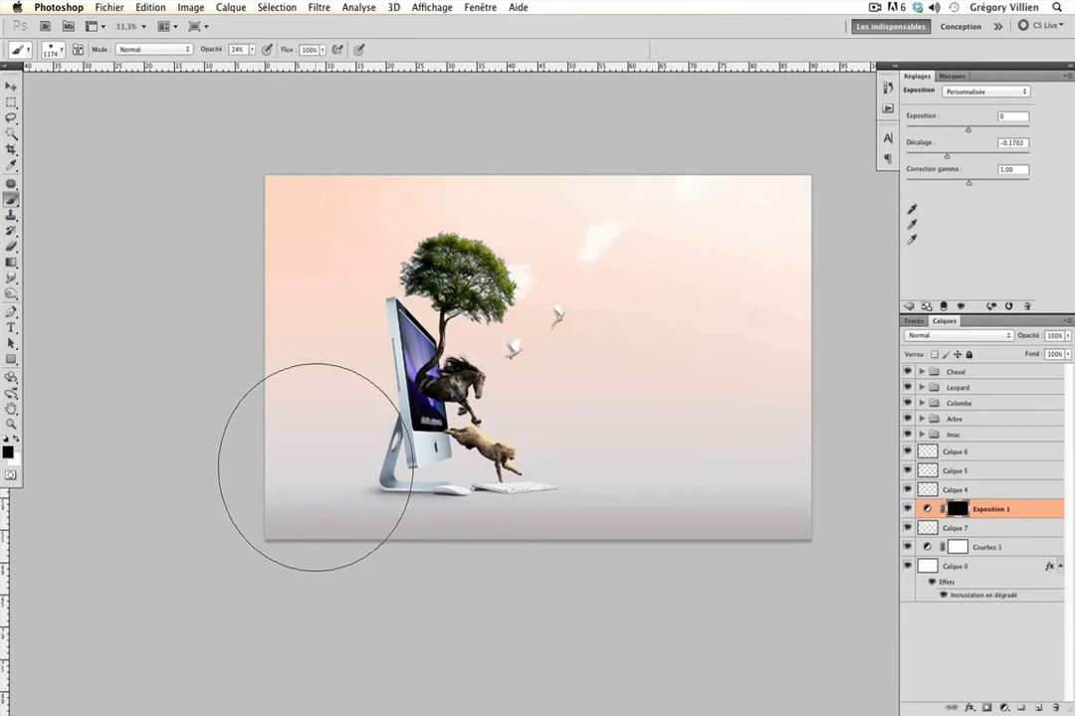
pyautogui.press('x')
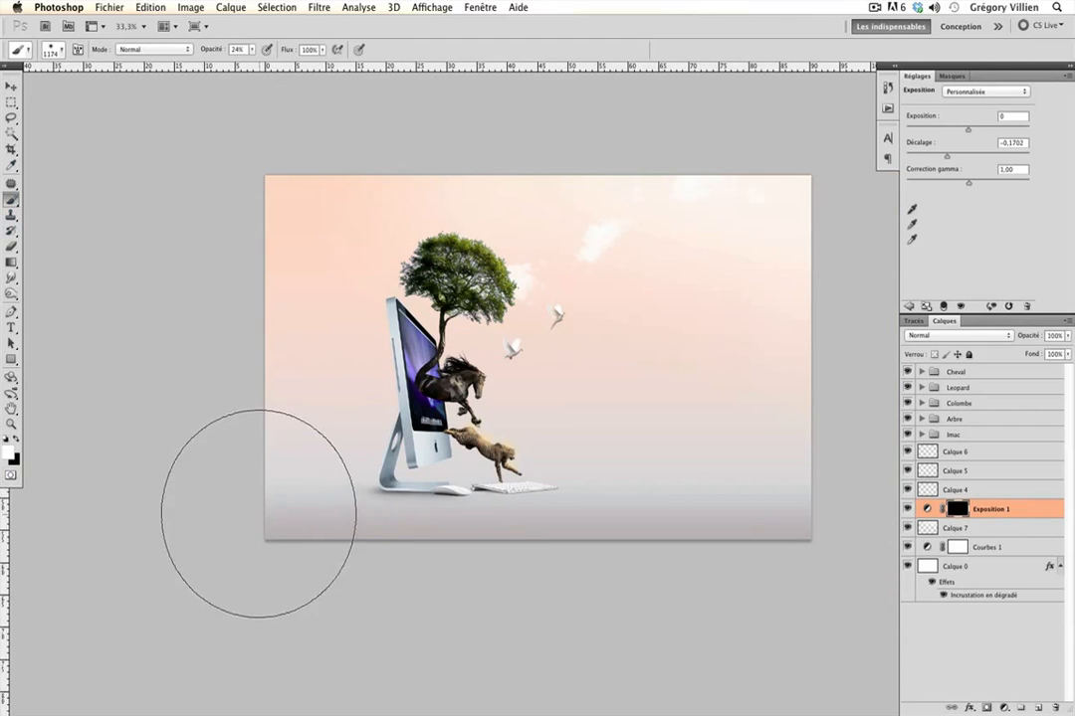
pyautogui.moveTo(259, 513)
pyautogui.mouseDown()
pyautogui.moveTo(347, 473)
pyautogui.moveTo(355, 509)
pyautogui.moveTo(268, 456)
pyautogui.moveTo(304, 507)
pyautogui.mouseUp()
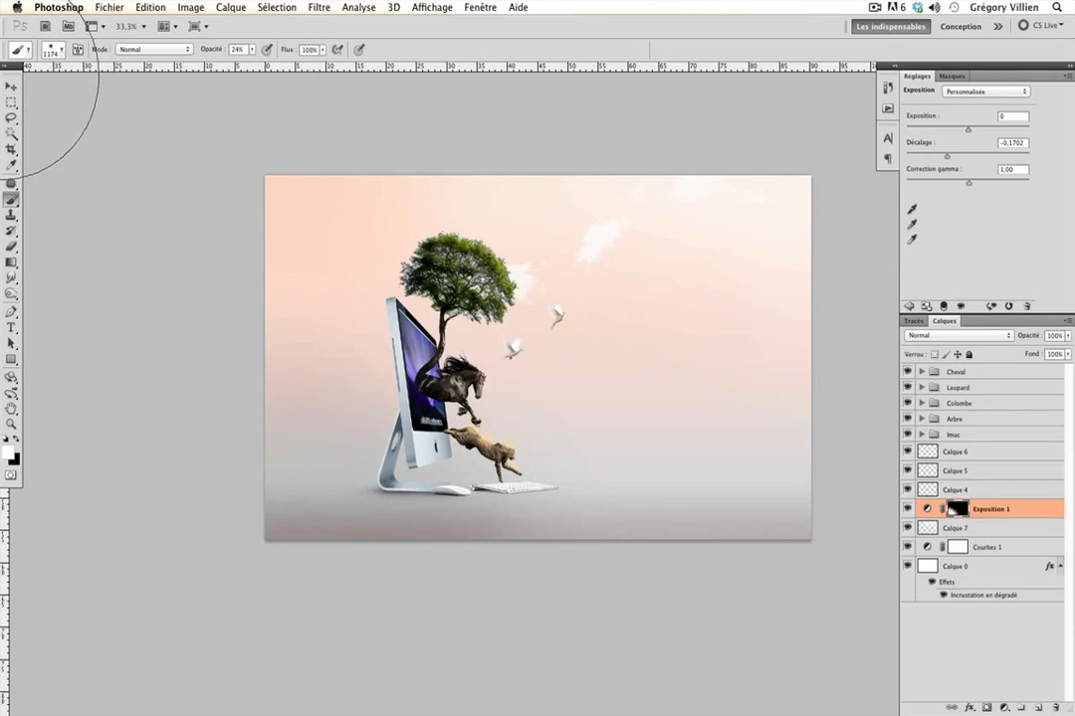
# Examine the composition around the iMac and the animals at several magnifications
pyautogui.click(11, 88)
pyautogui.press('super+plus')
pyautogui.moveTo(515, 429); pyautogui.dragTo(442, 452)
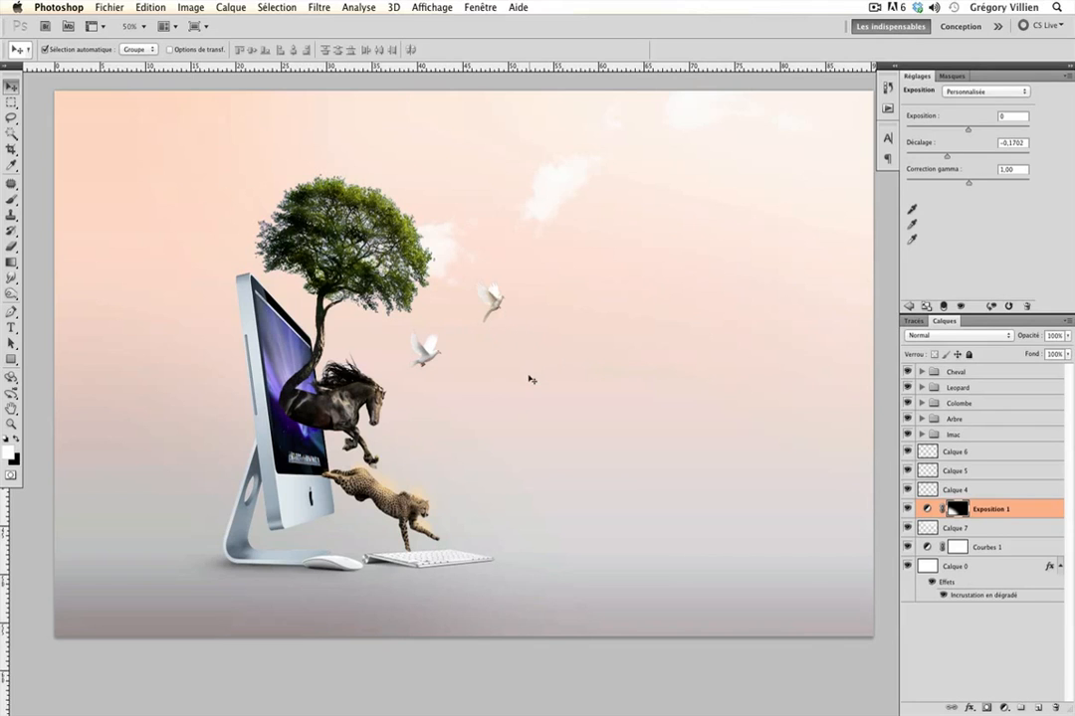
pyautogui.press('super+plus')
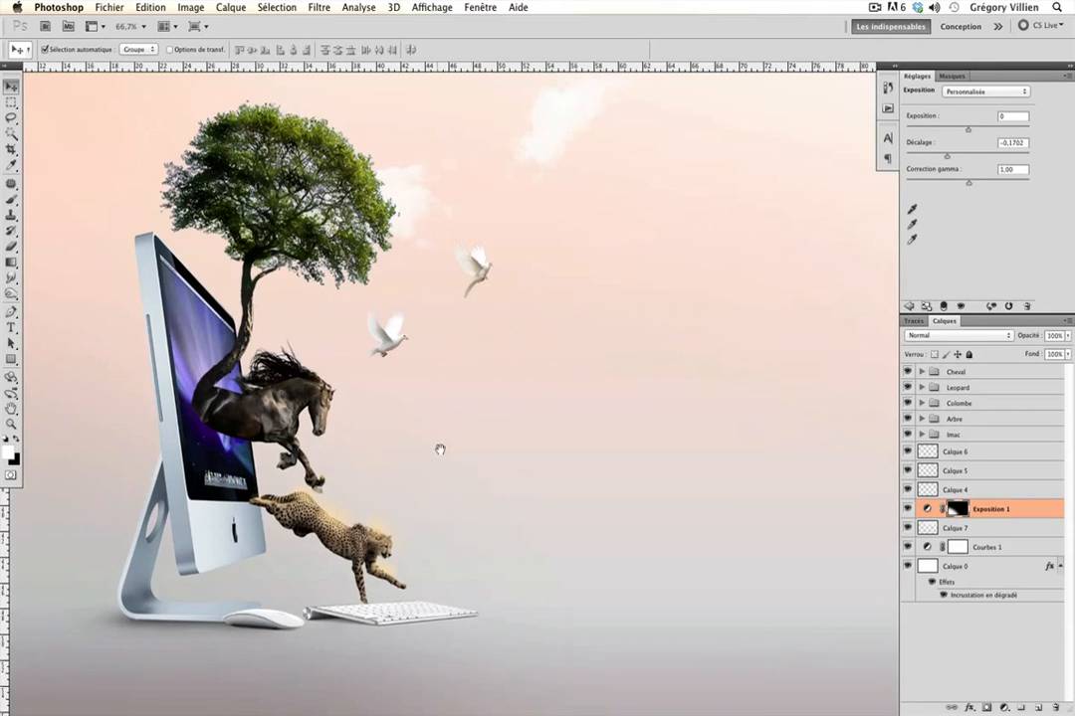
pyautogui.moveTo(438, 456); pyautogui.dragTo(547, 401)
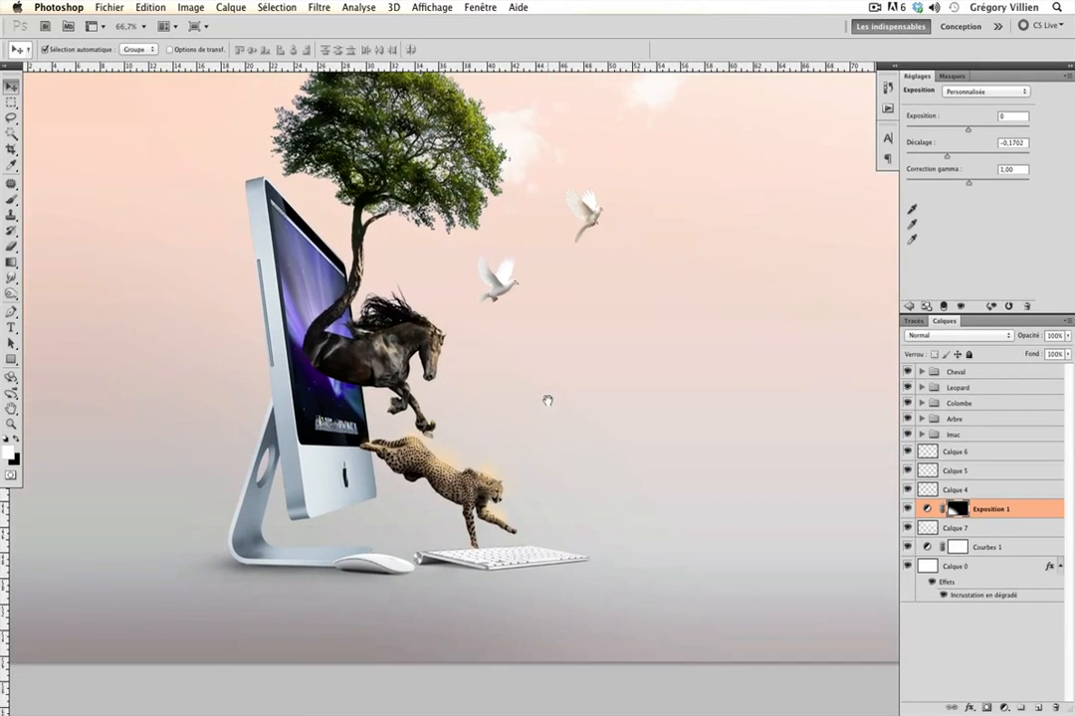
pyautogui.press('super+plus')
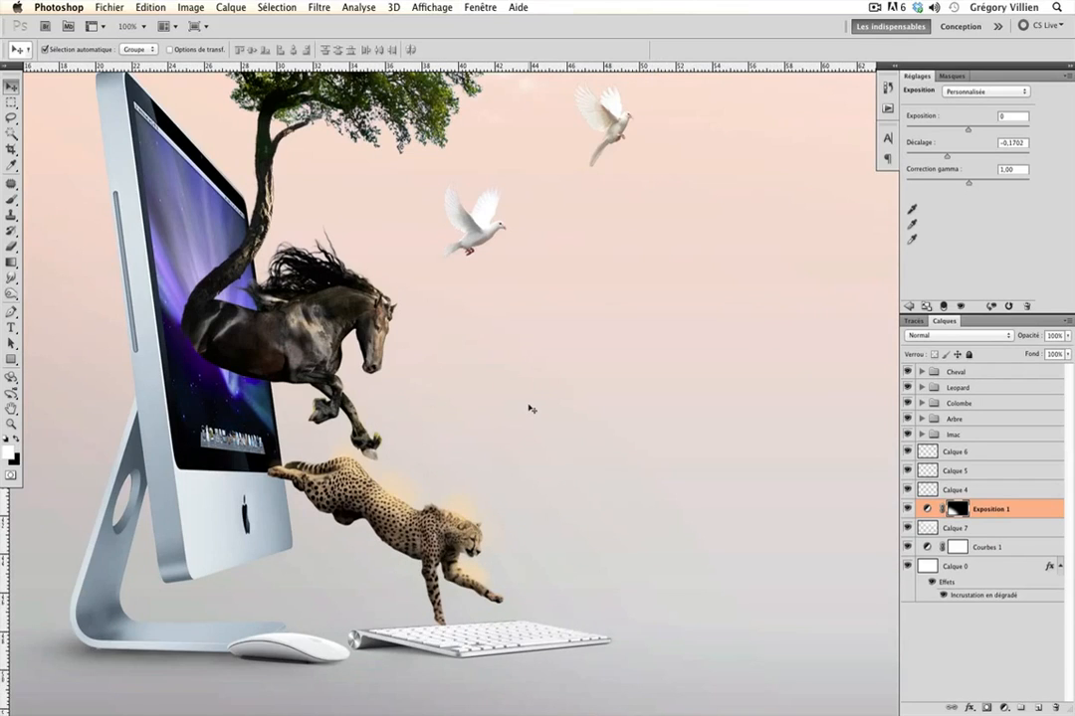
pyautogui.press('super+minus')
pyautogui.moveTo(524, 403); pyautogui.dragTo(450, 428)
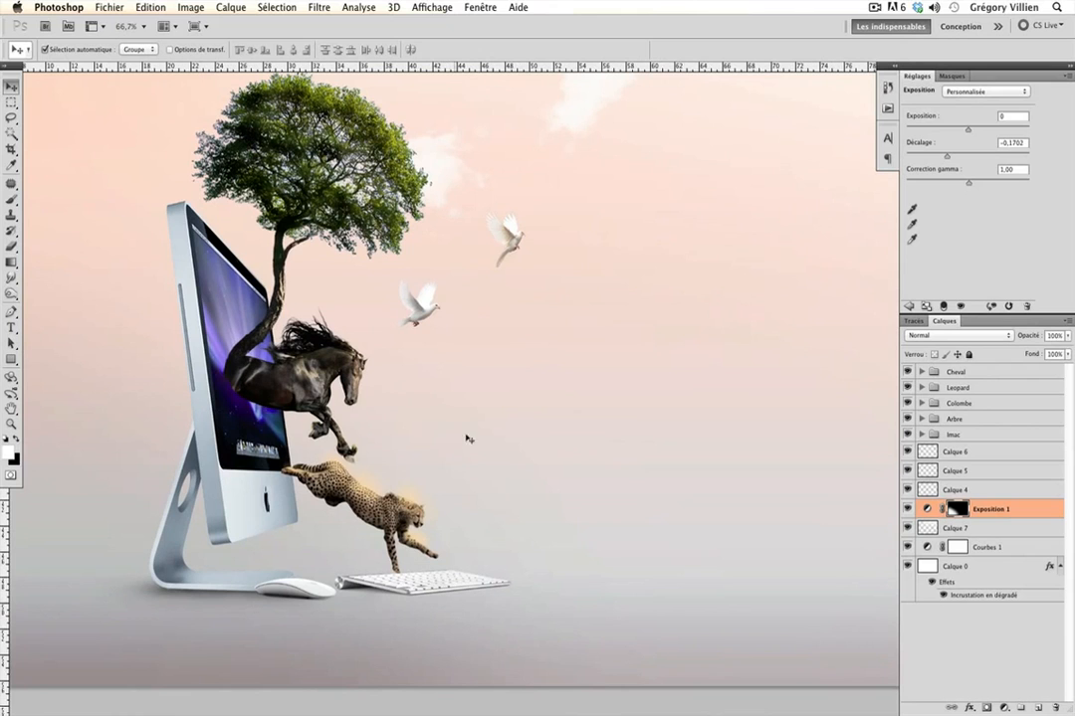
# Switch to Finder and preview Galaxie.jpg from the Images folder of ImacLife
pyautogui.moveTo(485, 712)
pyautogui.click(274, 688)
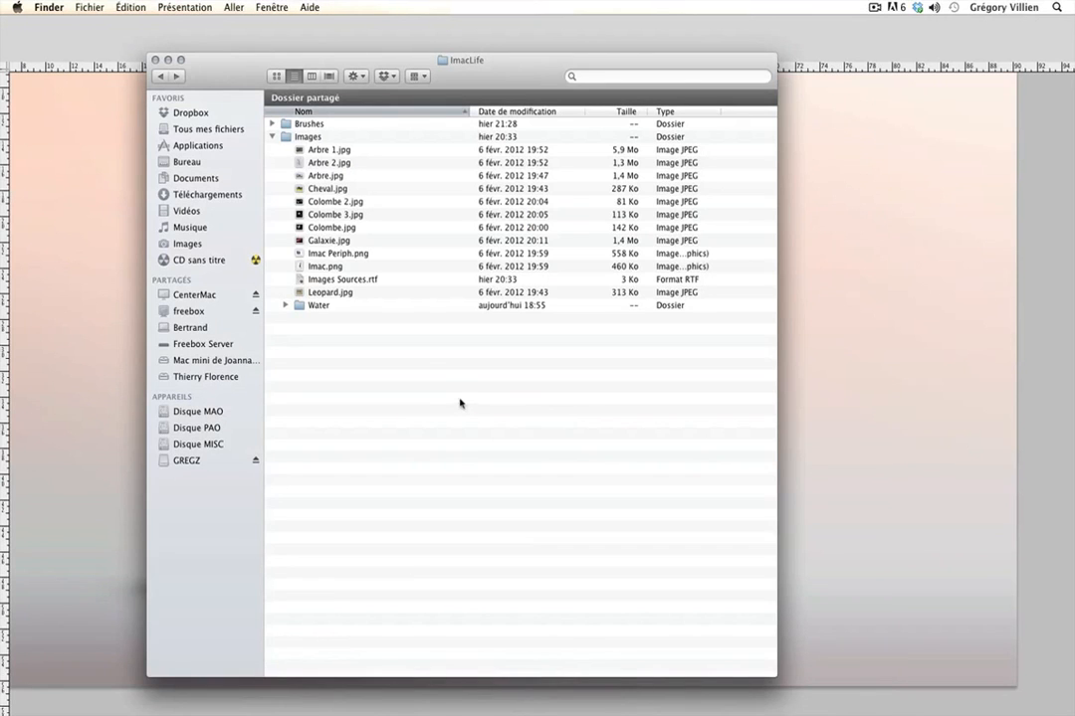
pyautogui.click(343, 241)
pyautogui.press('space')
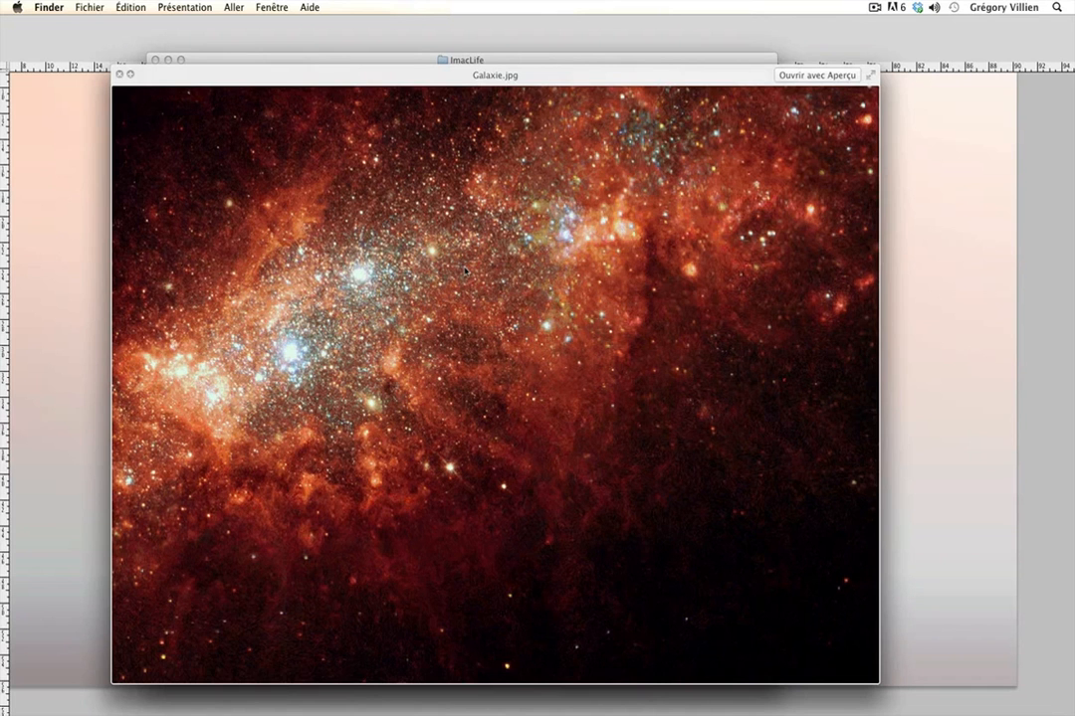
pyautogui.press('space')
# Place Galaxie.jpg into the Photoshop composition at 100% scale and move its layer above Calque 6, just below the Imac group
pyautogui.moveTo(480, 62); pyautogui.dragTo(707, 84)
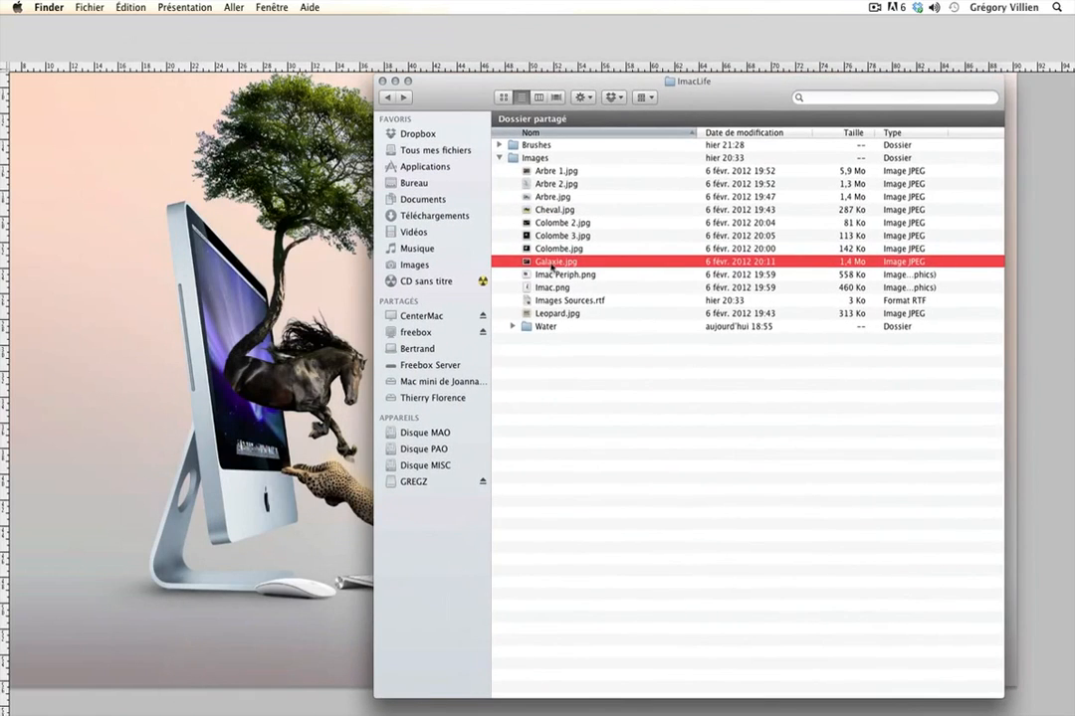
pyautogui.moveTo(553, 266); pyautogui.dragTo(390, 290)
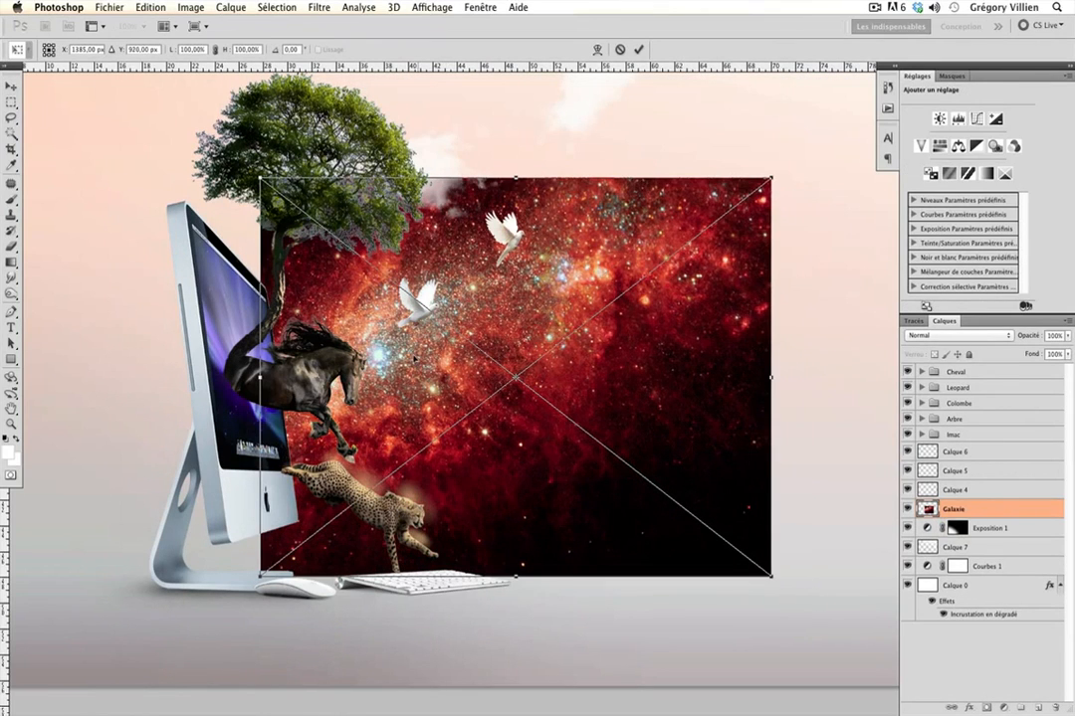
pyautogui.press('Return')
pyautogui.press('super+minus')
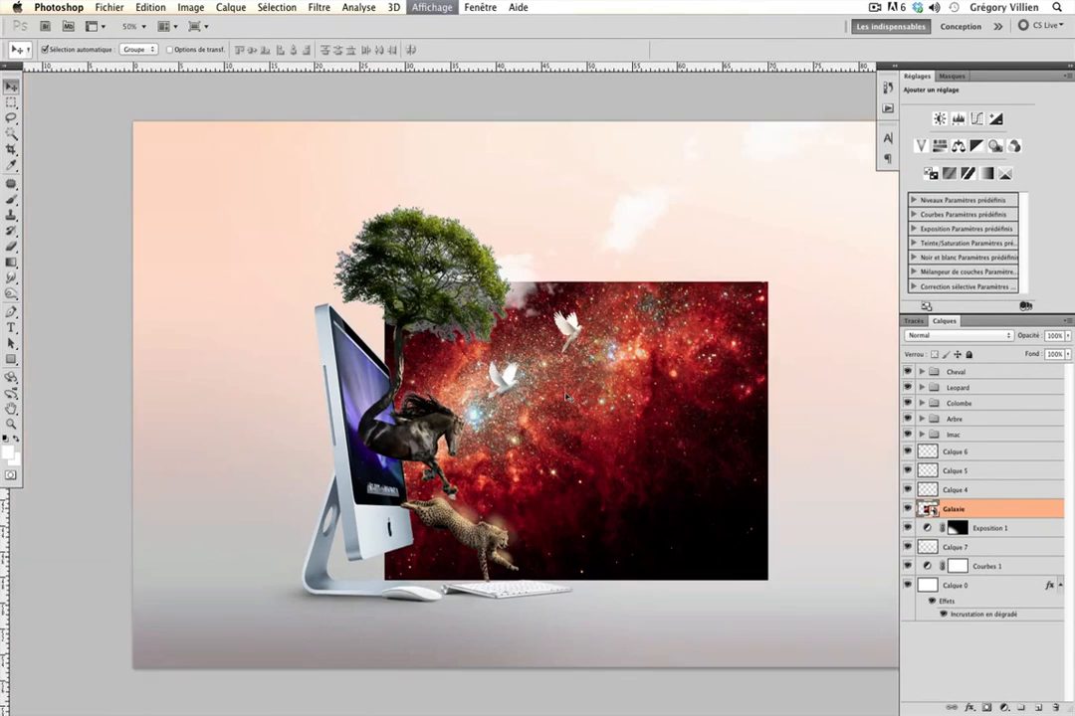
pyautogui.moveTo(572, 406); pyautogui.dragTo(501, 358)
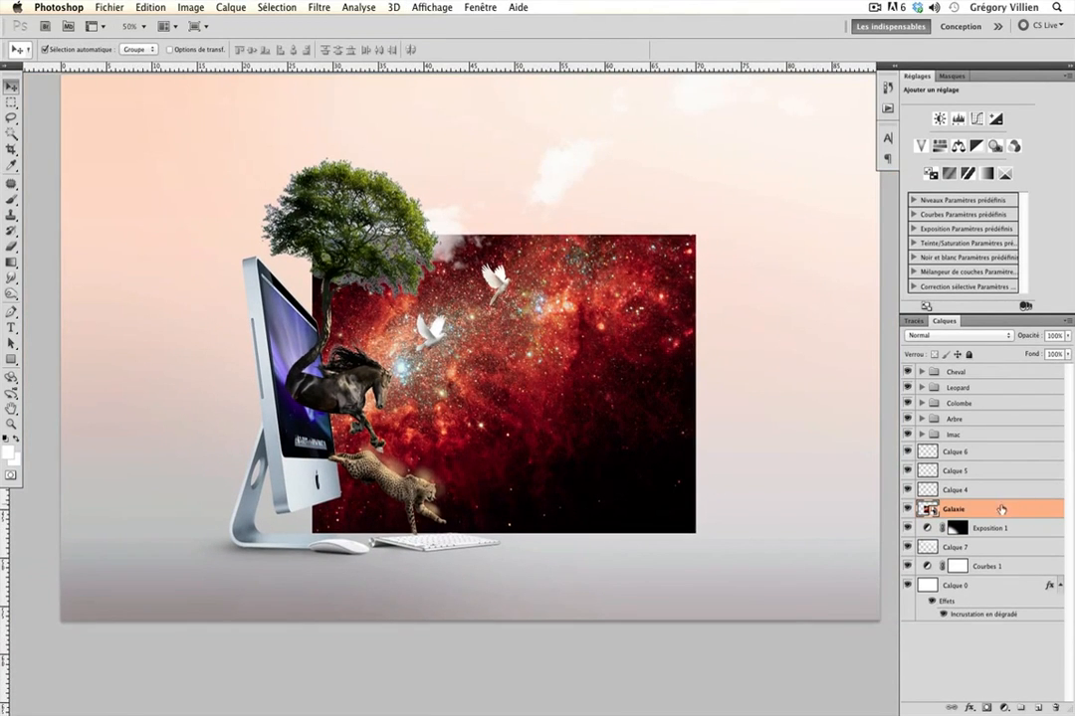
pyautogui.moveTo(1002, 510); pyautogui.dragTo(979, 446)
pyautogui.press('super+j')
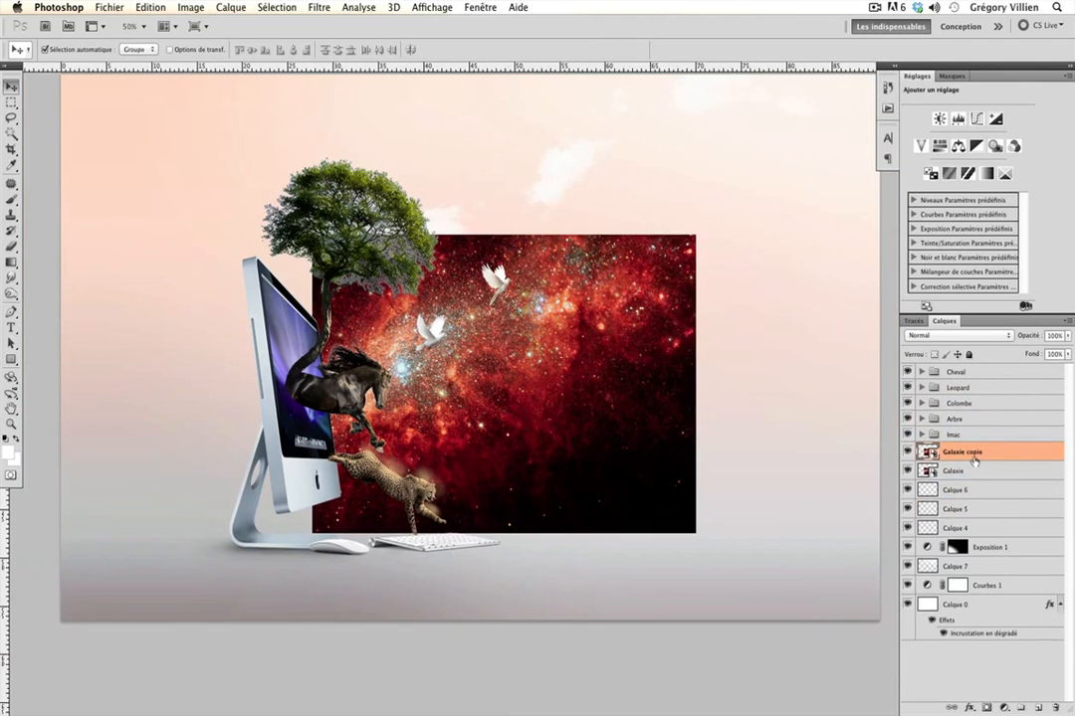
pyautogui.click(969, 478)
pyautogui.click(906, 471)
pyautogui.click(958, 454)
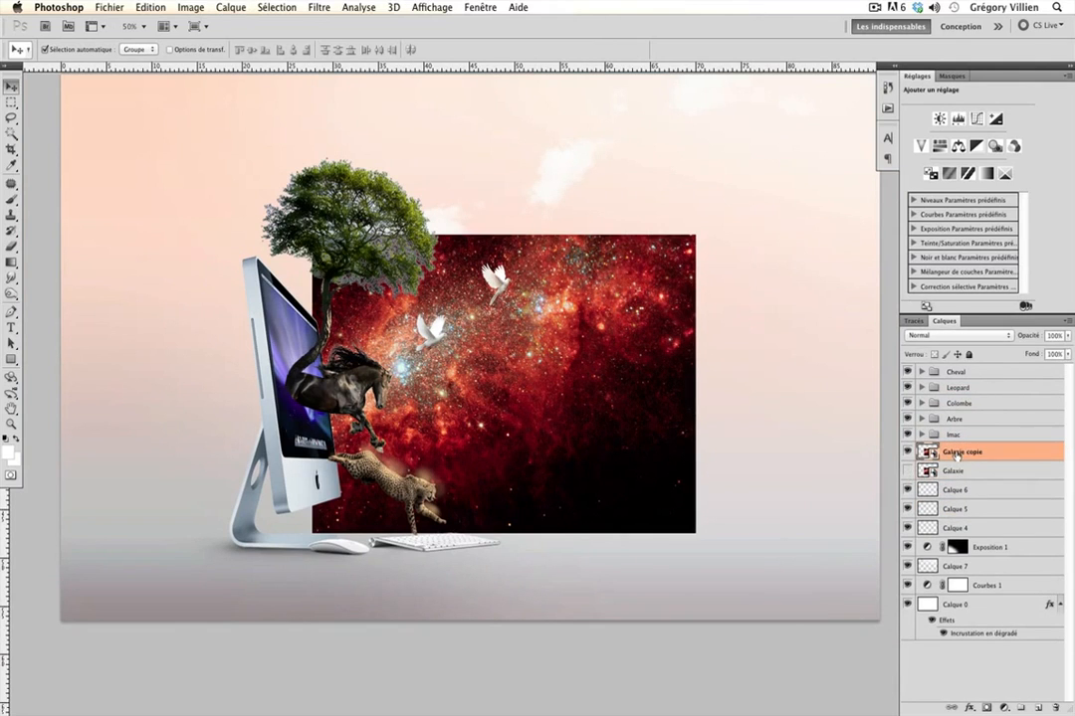
pyautogui.press('Delete')
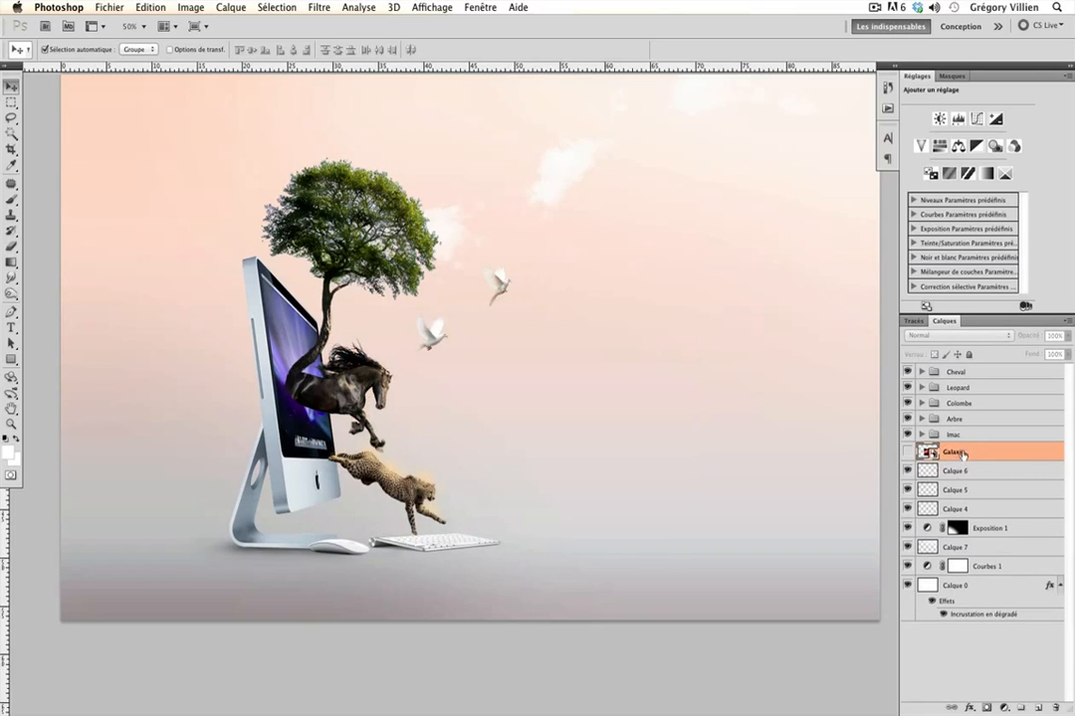
pyautogui.click(908, 452)
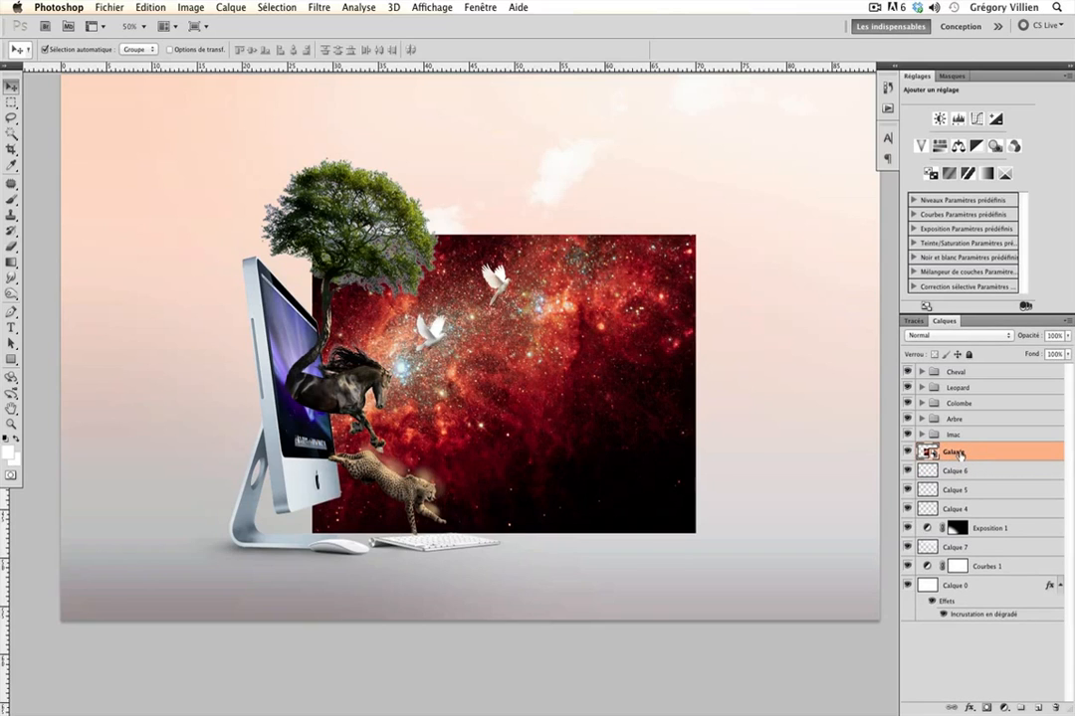
# Shift the galaxy image slightly up and to the right, and rasterize the Galaxie layer
pyautogui.moveTo(649, 417); pyautogui.dragTo(664, 413)
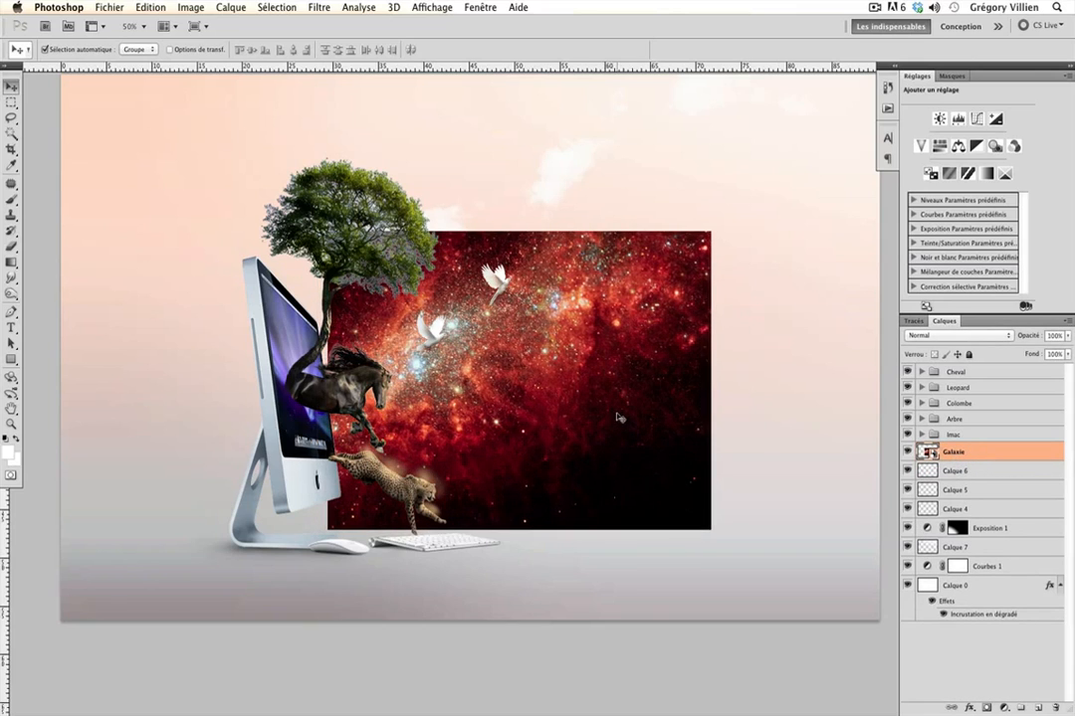
pyautogui.rightClick(965, 457)
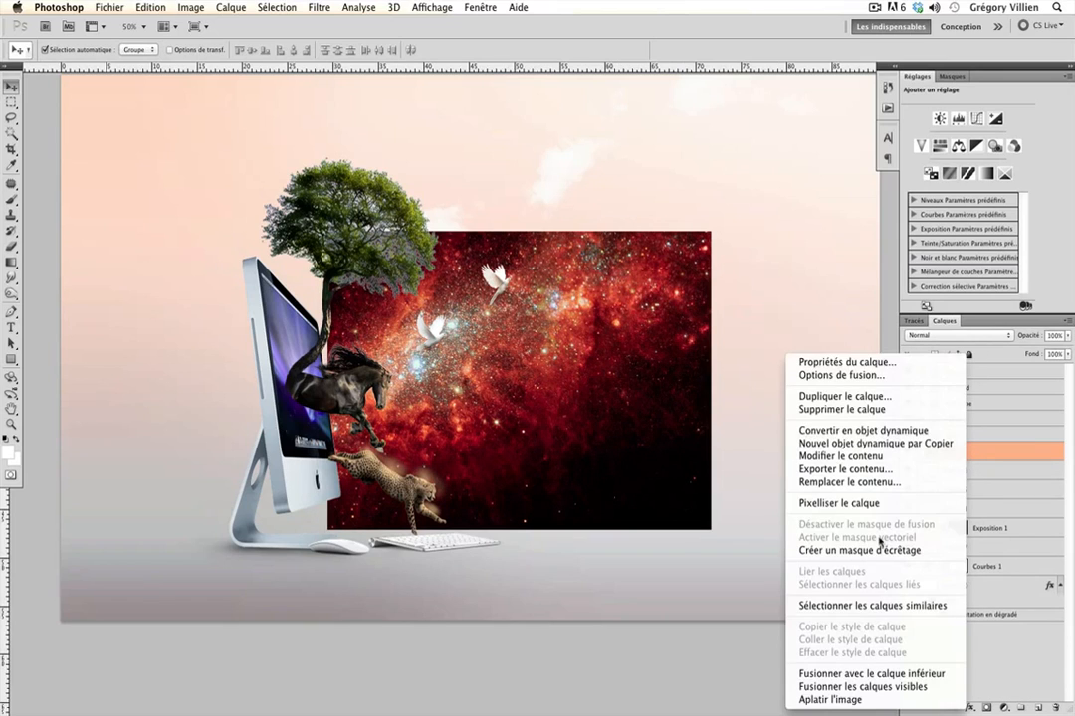
pyautogui.click(816, 504)
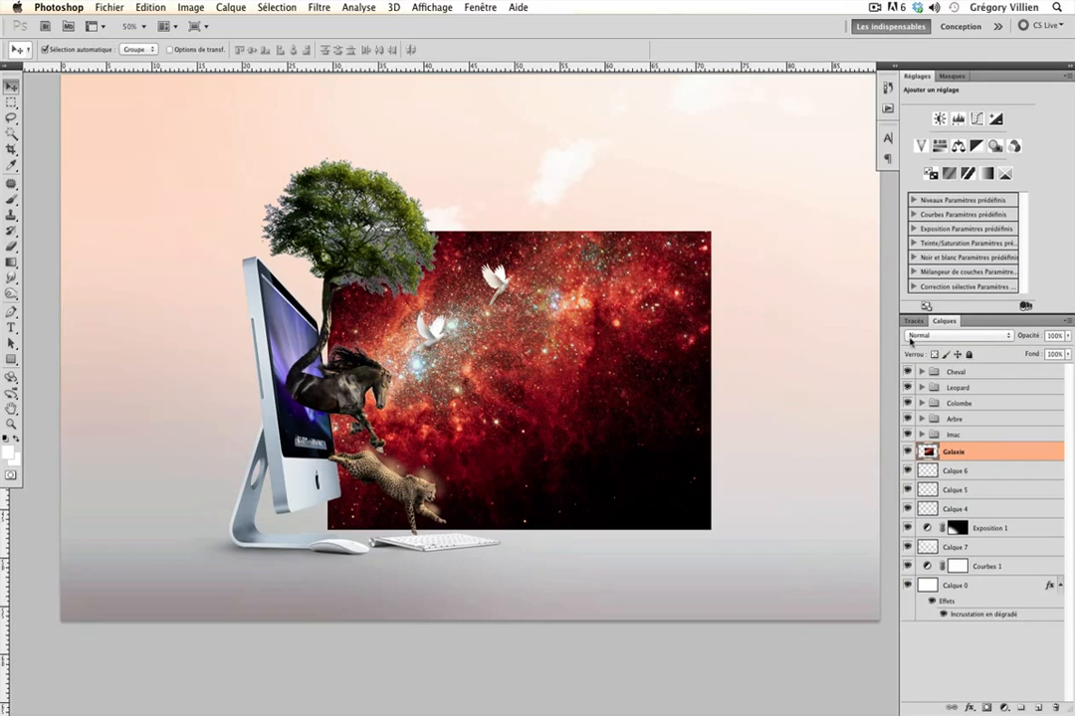
# Compare the available blending modes on the Galaxie layer and set it to Superposition
pyautogui.hotkey('shift', '-')
pyautogui.hotkey('shift', '-')
pyautogui.hotkey('shift', '-')
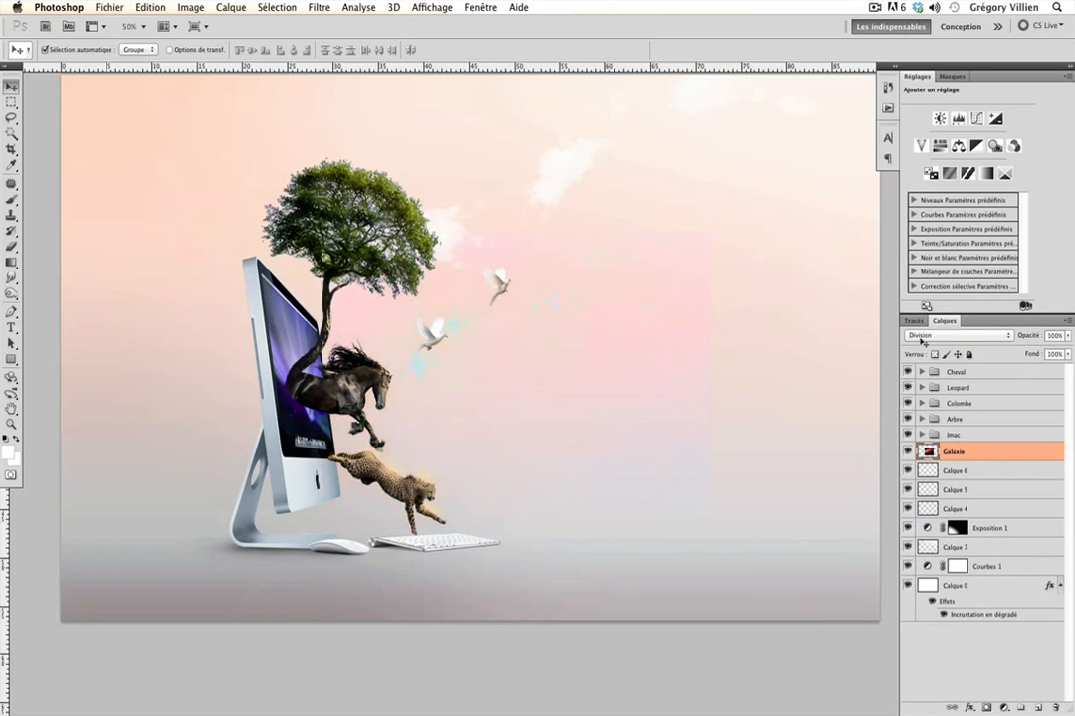
pyautogui.hotkey('shift', '-')
pyautogui.hotkey('shift', '-')
pyautogui.hotkey('shift', '-')
pyautogui.hotkey('shift', '-')
pyautogui.hotkey('shift', '-')
pyautogui.hotkey('shift', '-')
pyautogui.hotkey('shift', '-')
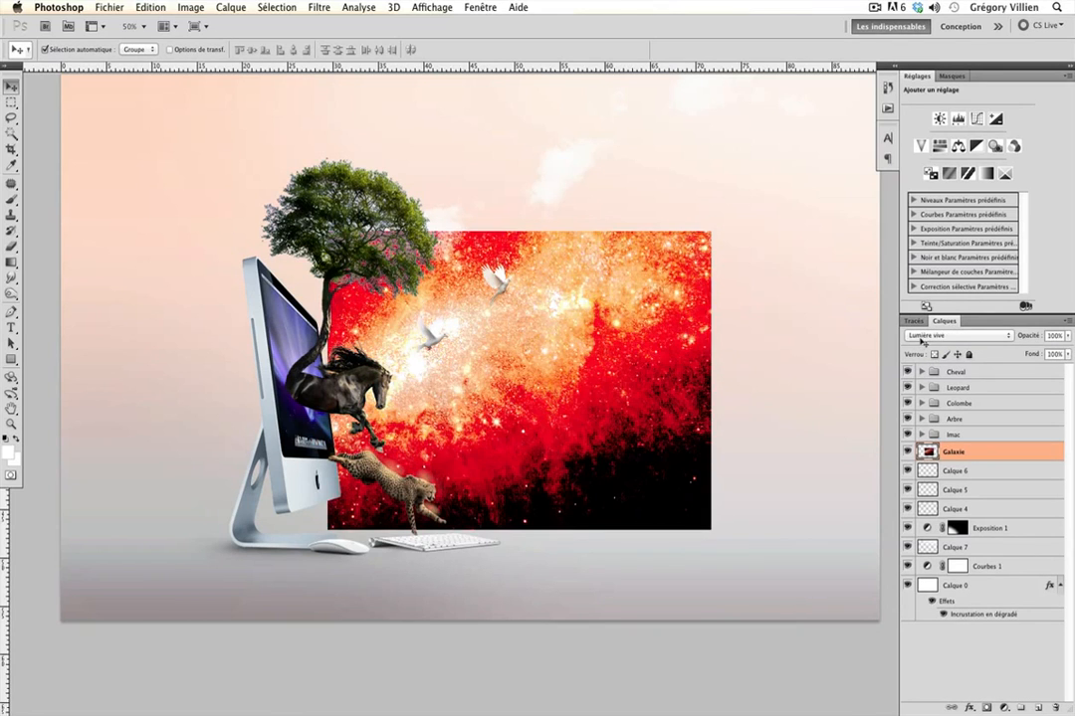
pyautogui.hotkey('shift', '-')
pyautogui.hotkey('shift', '-')
pyautogui.hotkey('shift', '-')
pyautogui.hotkey('shift', '-')
pyautogui.hotkey('shift', '-')
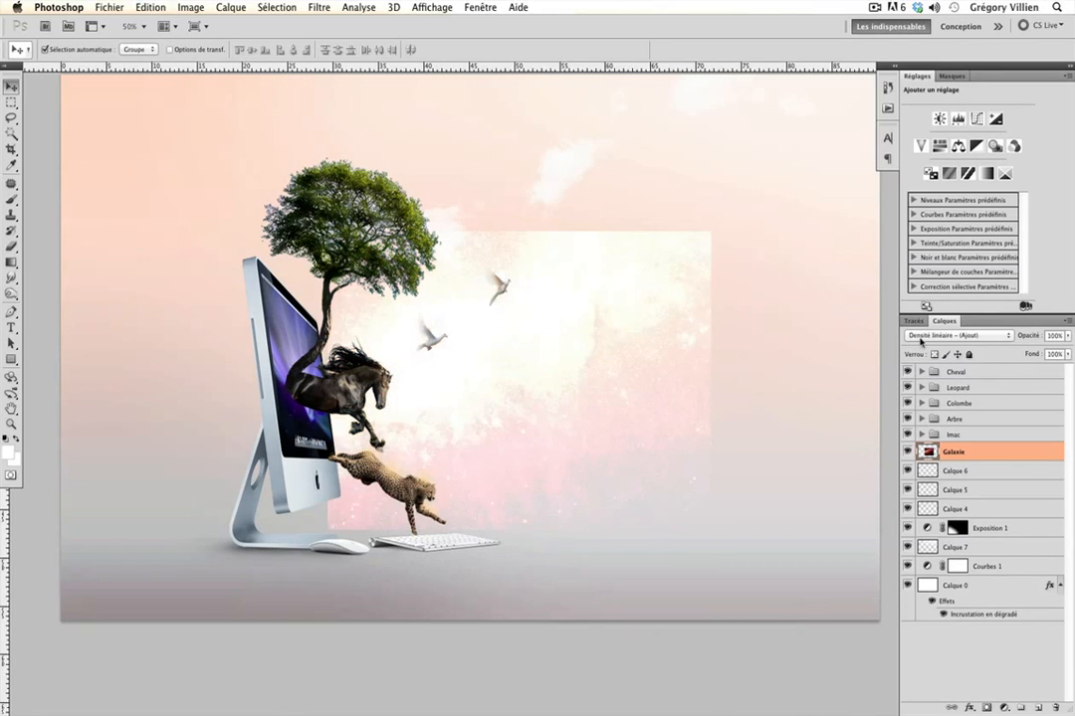
pyautogui.hotkey('shift', '-')
pyautogui.hotkey('shift', '-')
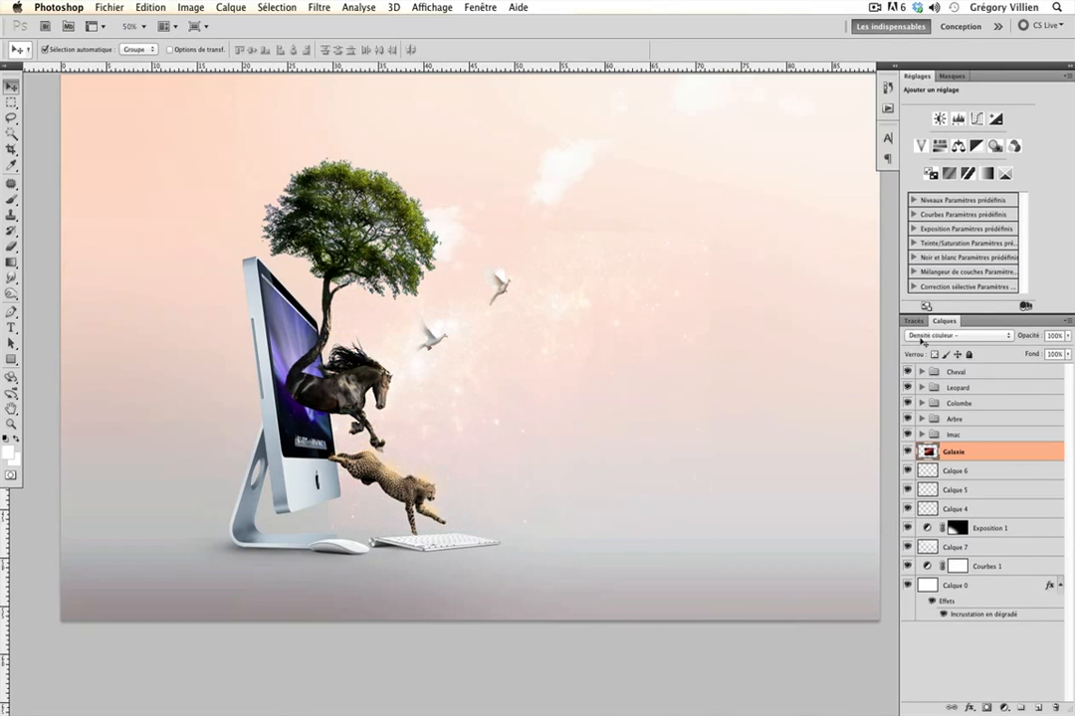
pyautogui.hotkey('shift', '+')
pyautogui.hotkey('shift', '-')
pyautogui.hotkey('shift', '+')
pyautogui.hotkey('shift', '+')
pyautogui.hotkey('shift', '+')
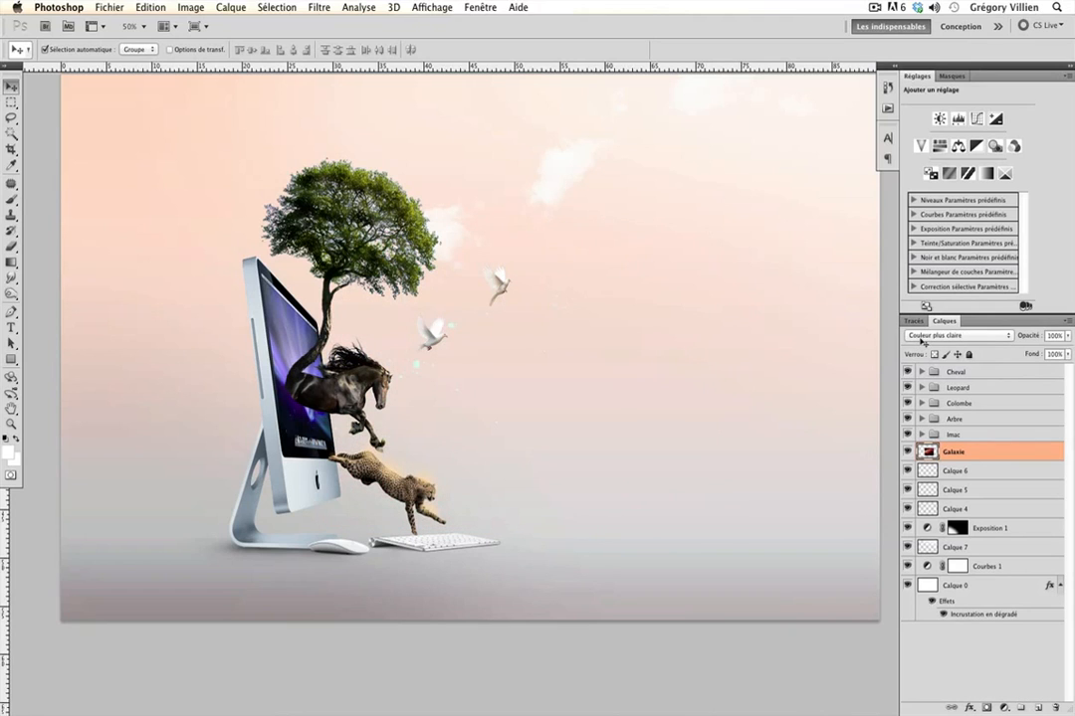
pyautogui.hotkey('shift', '-')
pyautogui.hotkey('shift', '+')
pyautogui.hotkey('shift', '+')
pyautogui.hotkey('shift', '+')
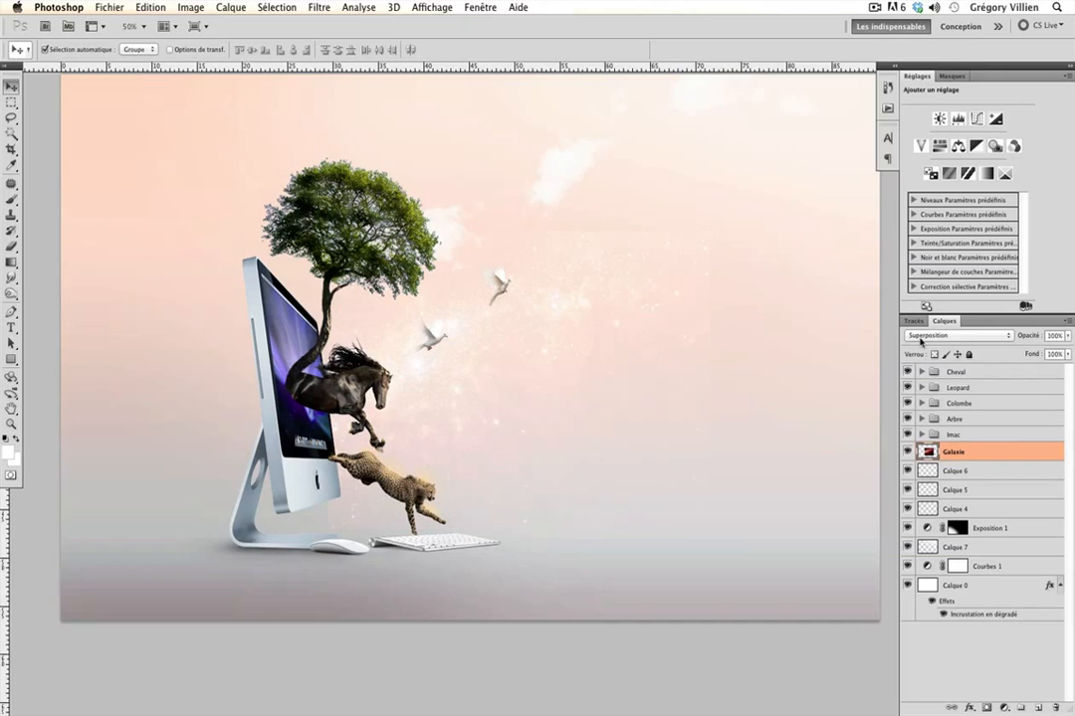
# Apply Levels to the Galaxie layer with a midtone of 1,07, a white input of 236 and a black input slightly above 70
pyautogui.press('super+l')
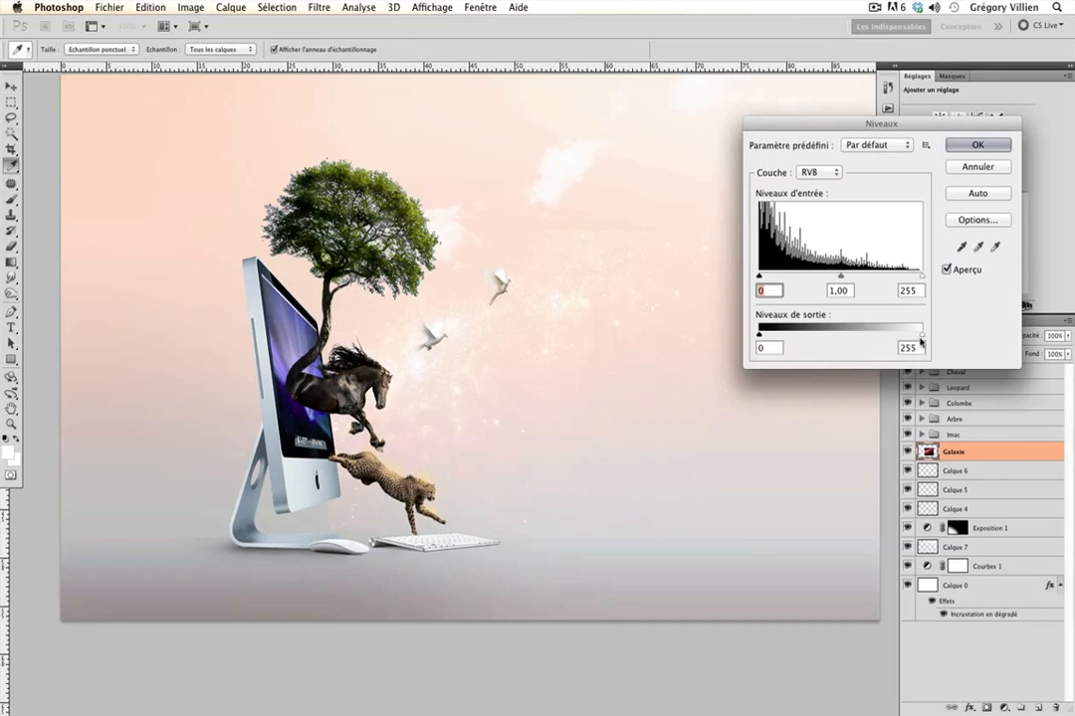
pyautogui.moveTo(905, 124); pyautogui.dragTo(850, 131)
pyautogui.moveTo(864, 284); pyautogui.dragTo(840, 285)
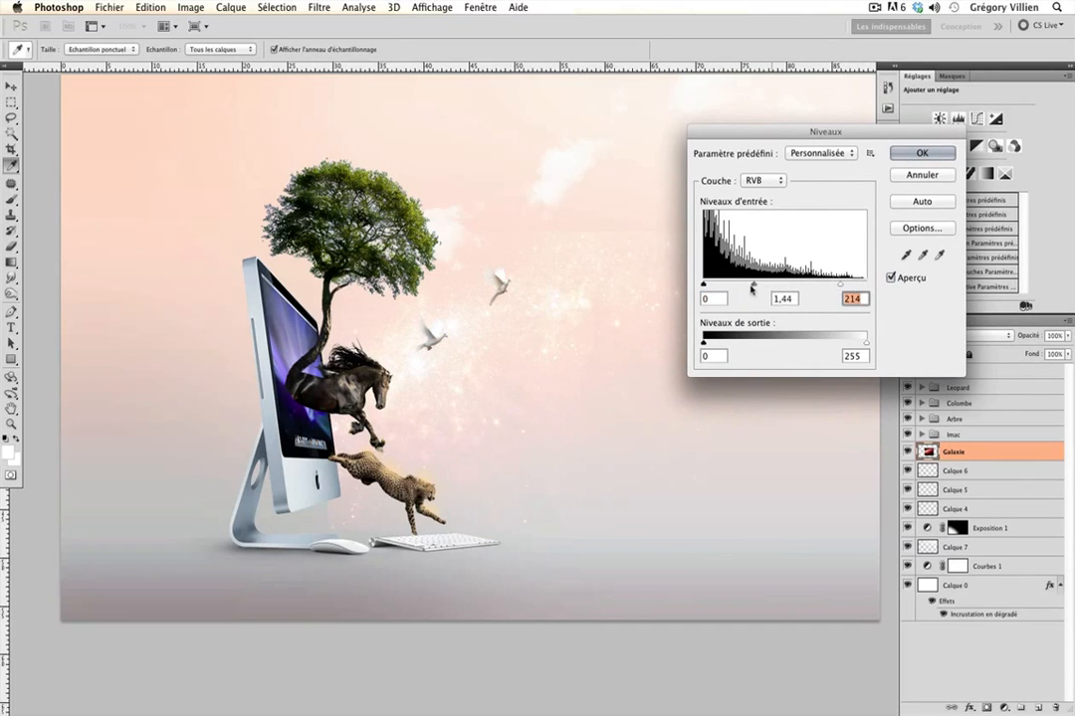
pyautogui.moveTo(773, 285); pyautogui.dragTo(747, 287)
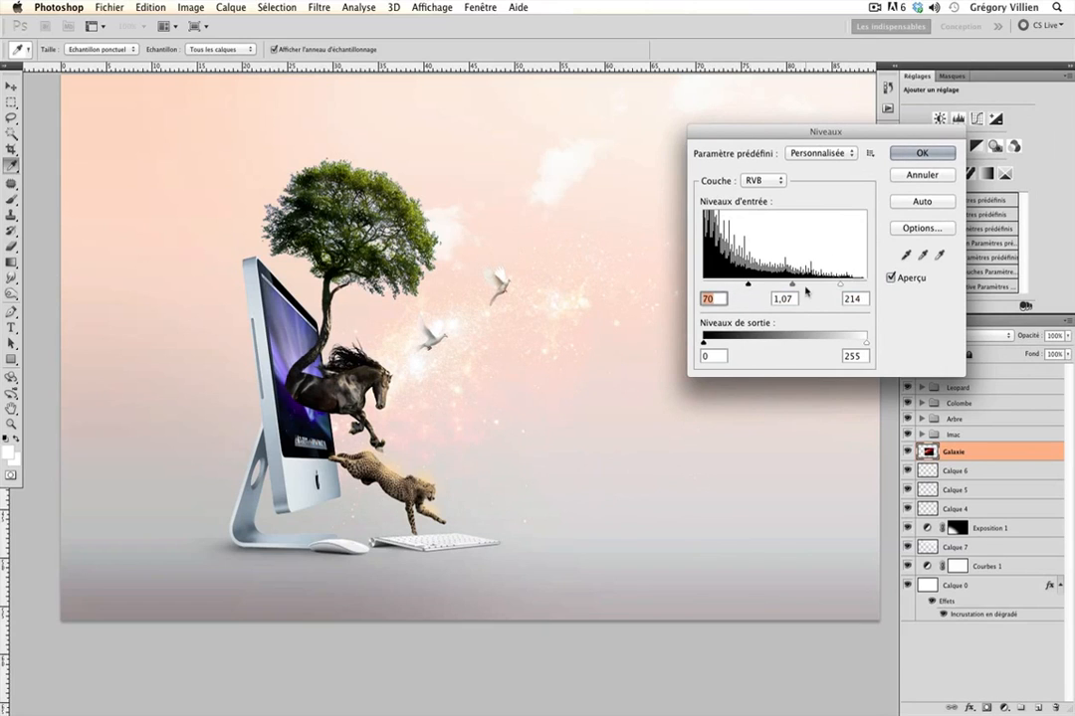
pyautogui.moveTo(841, 285); pyautogui.dragTo(851, 287)
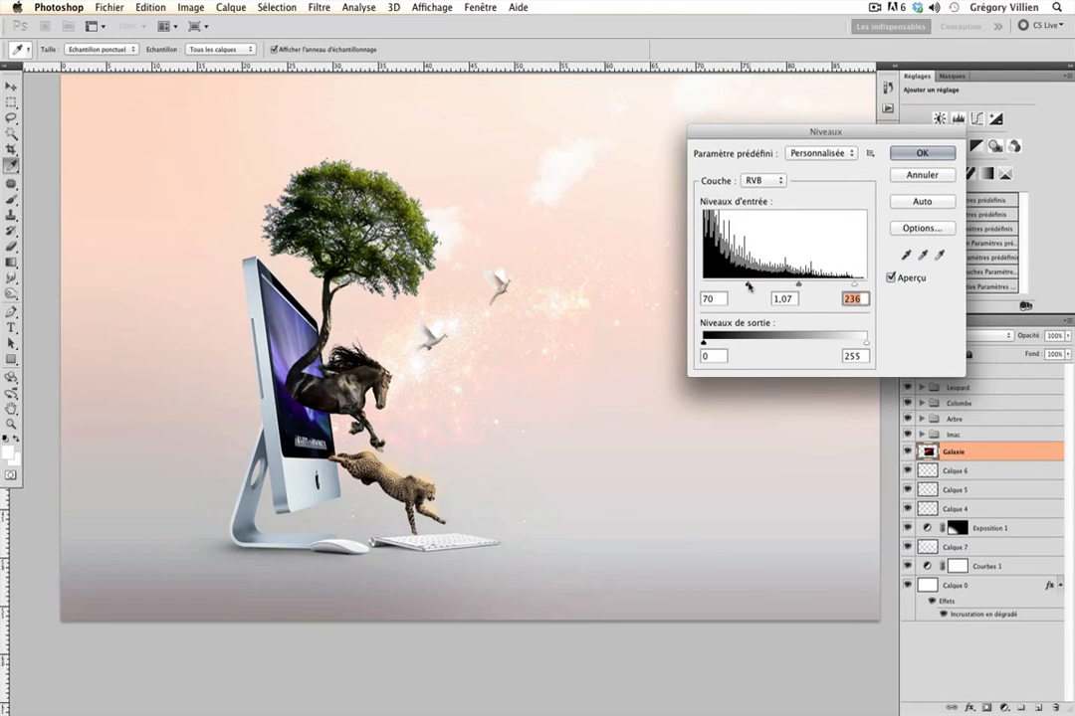
pyautogui.moveTo(747, 288)
pyautogui.mouseDown()
pyautogui.moveTo(767, 287)
pyautogui.moveTo(757, 286)
pyautogui.mouseUp()
pyautogui.click(922, 153)
pyautogui.press('v')
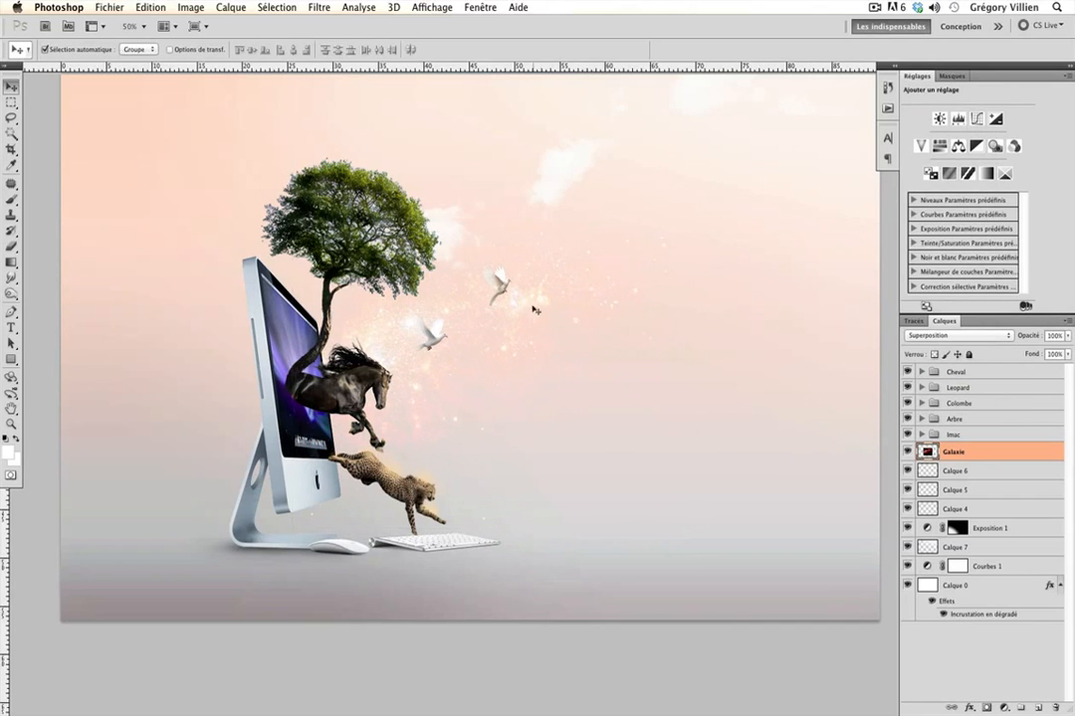
# Rotate the galaxy image about 6° counterclockwise and shift it left, closer to the iMac
pyautogui.hotkey('ctrl', 't')
pyautogui.moveTo(715, 366); pyautogui.dragTo(652, 336)
pyautogui.moveTo(559, 354); pyautogui.dragTo(534, 356)
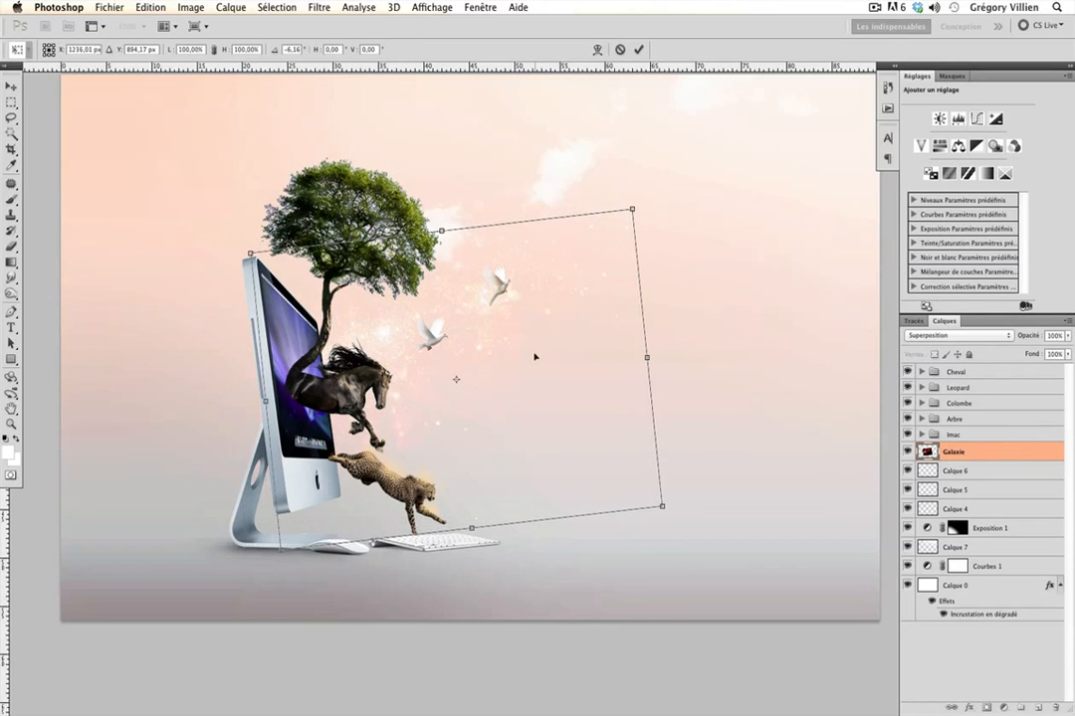
pyautogui.press('Return')
# Apply Levels to the Galaxie layer with a midtone of 1,44, a white input of 236 and a white output of 225
pyautogui.press('super+l')
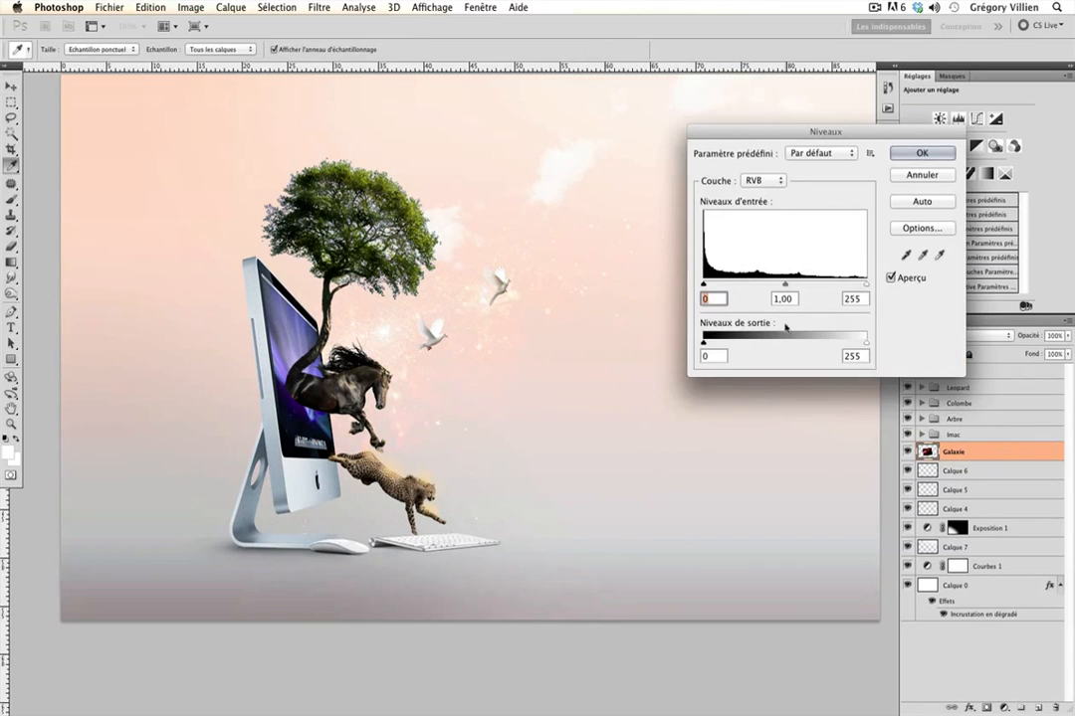
pyautogui.moveTo(865, 345)
pyautogui.mouseDown()
pyautogui.moveTo(837, 351)
pyautogui.moveTo(884, 347)
pyautogui.mouseUp()
pyautogui.moveTo(865, 283); pyautogui.dragTo(852, 288)
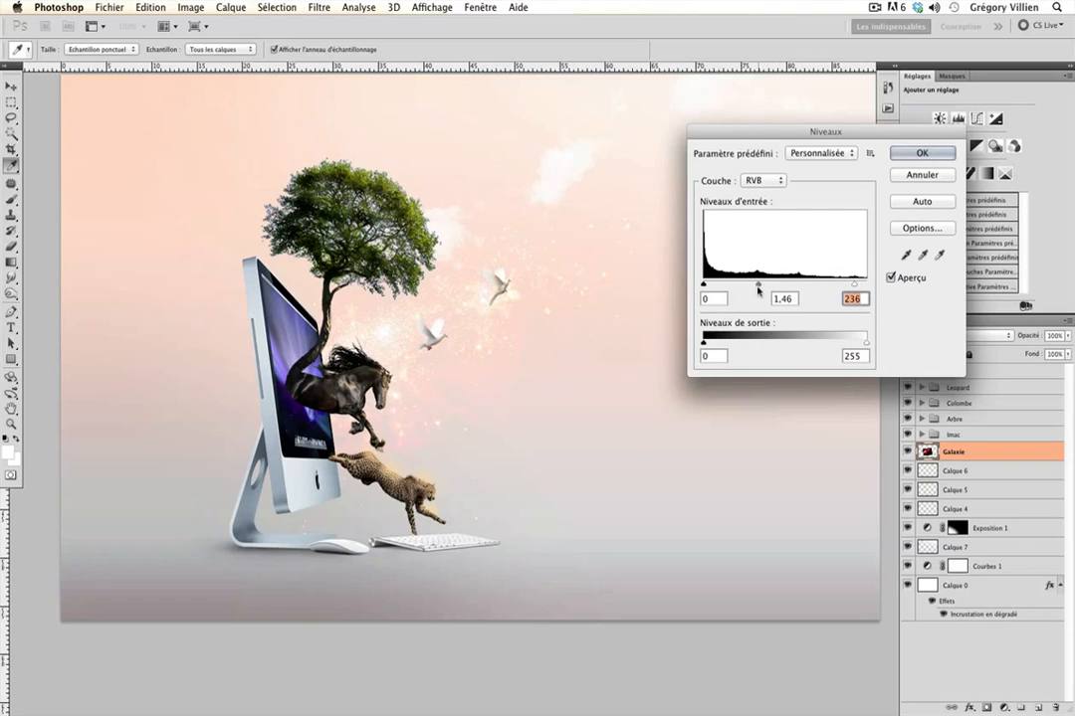
pyautogui.moveTo(759, 288)
pyautogui.mouseDown()
pyautogui.moveTo(741, 291)
pyautogui.moveTo(760, 291)
pyautogui.mouseUp()
pyautogui.moveTo(866, 343); pyautogui.dragTo(847, 348)
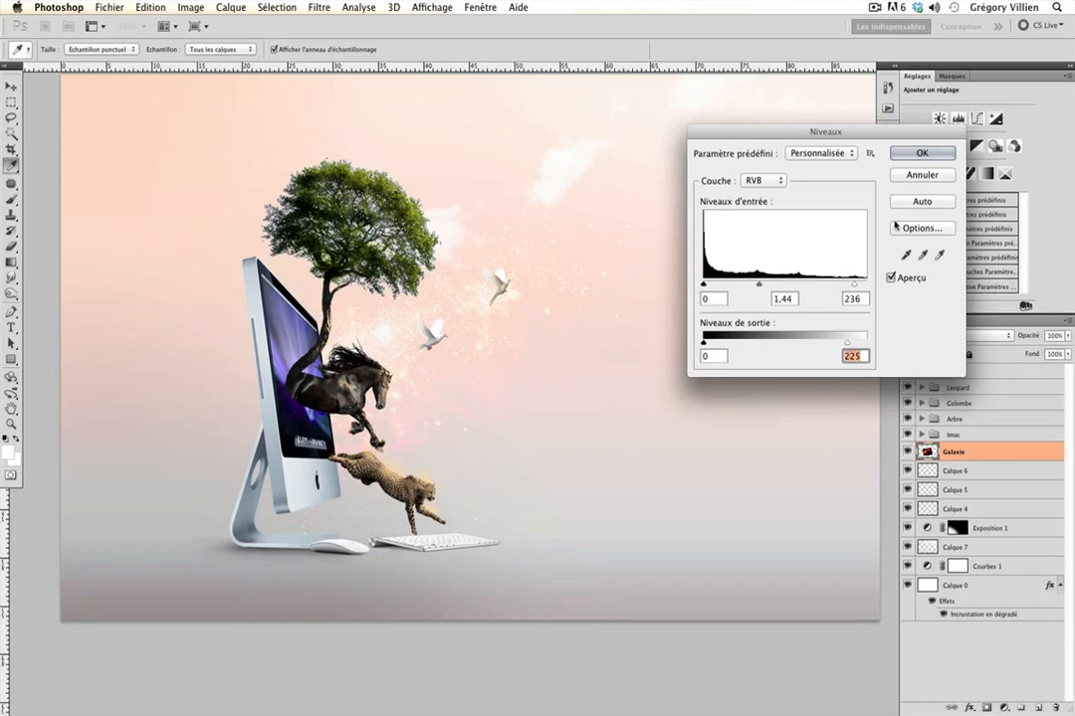
pyautogui.press('Return')
pyautogui.press('v')
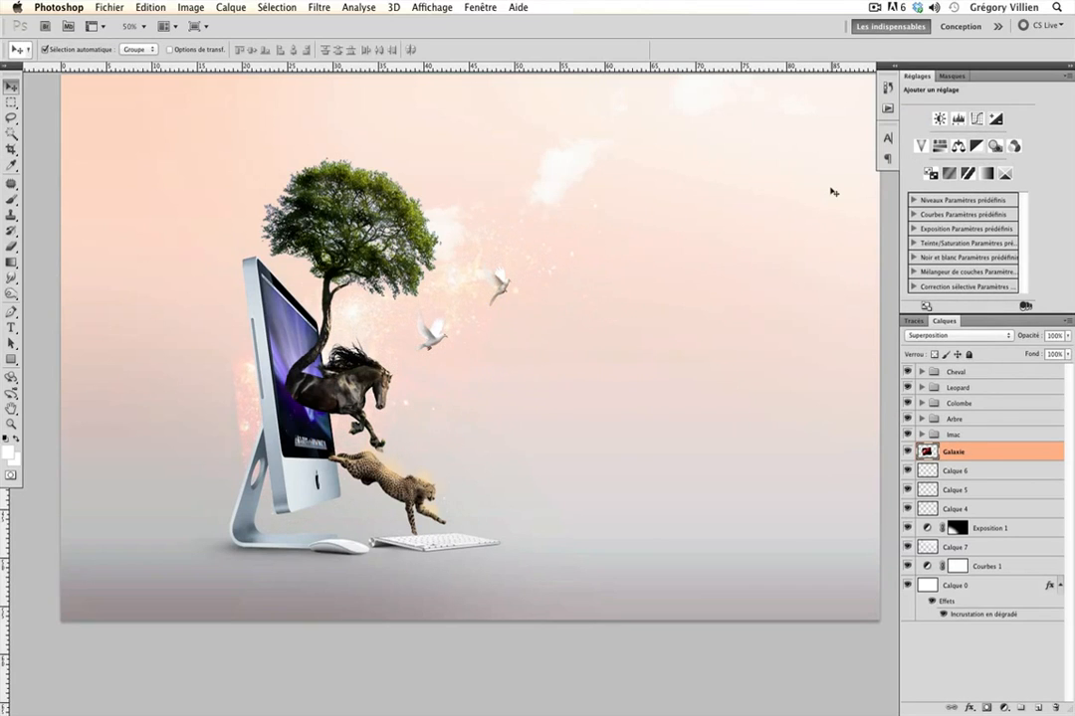
# Duplicate the Galaxie layer down and to the right, and flip the copy with Symétrie axe vertical
pyautogui.moveTo(478, 286); pyautogui.dragTo(590, 380)
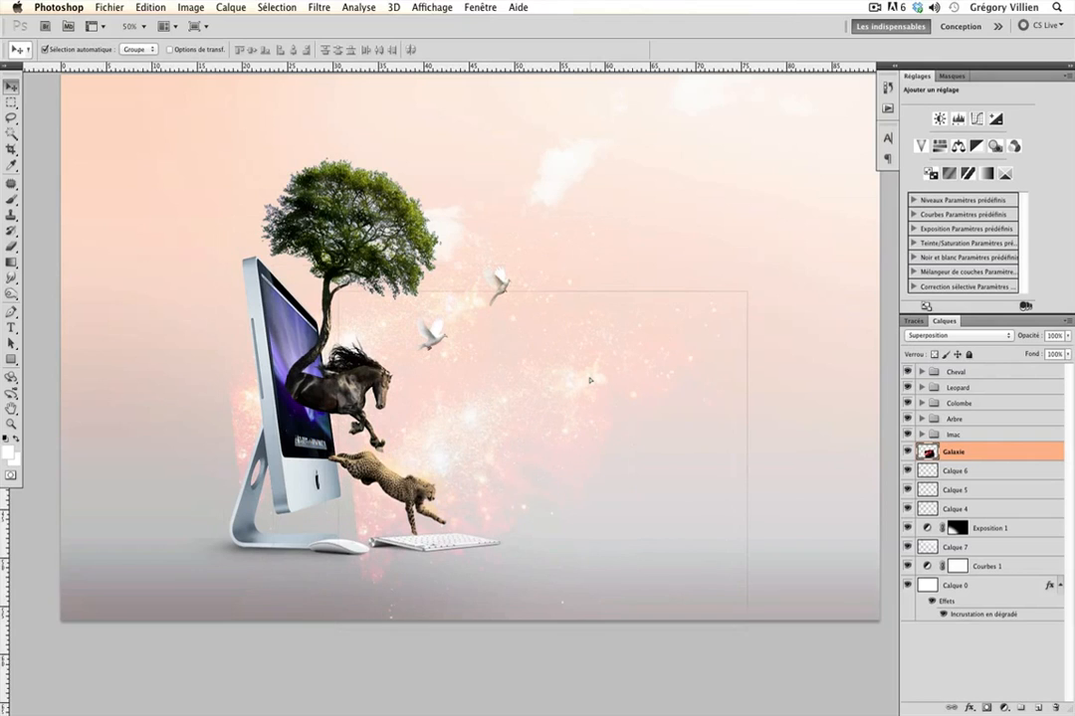
pyautogui.press('super+j')
pyautogui.press('super+t')
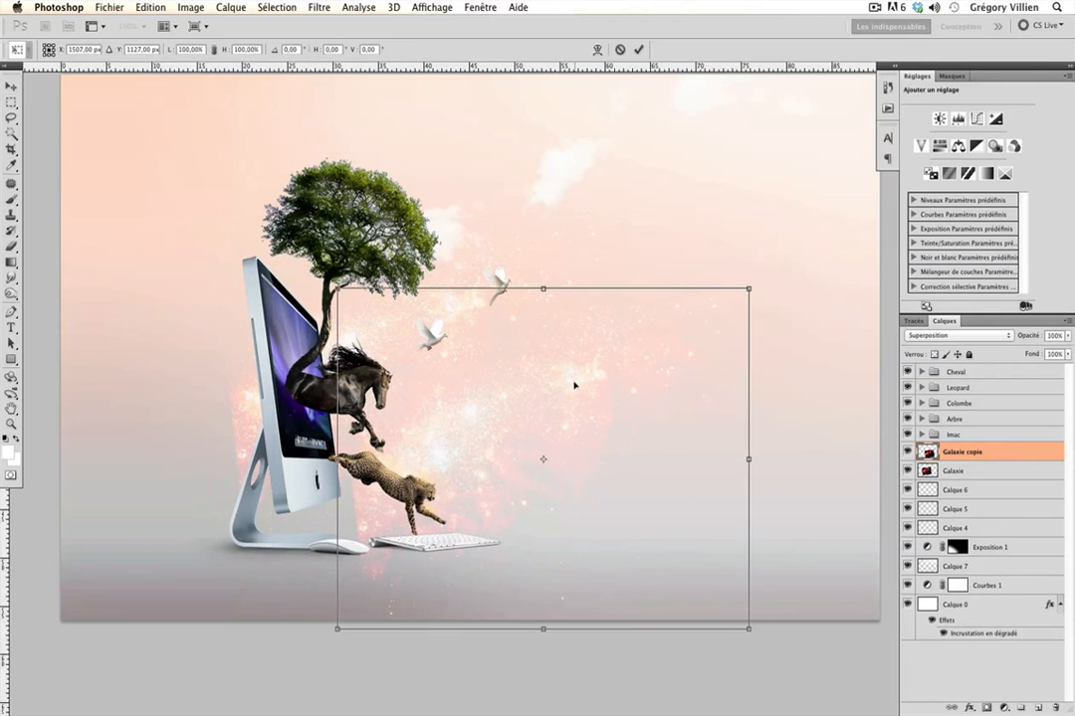
pyautogui.rightClick(574, 386)
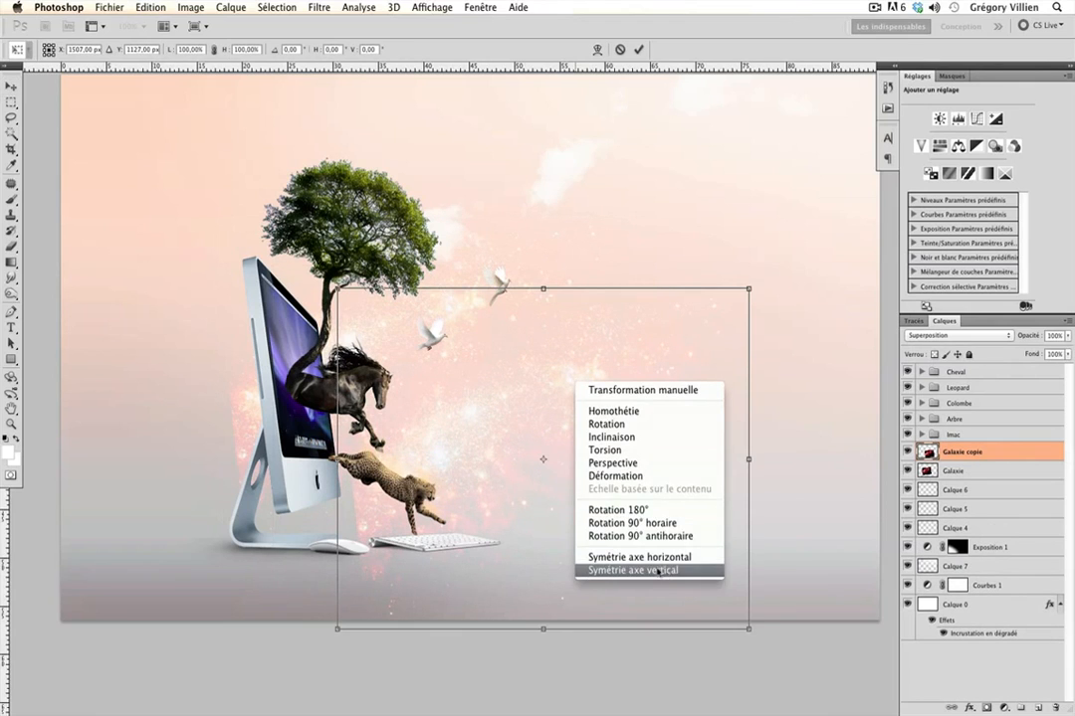
pyautogui.click(589, 570)
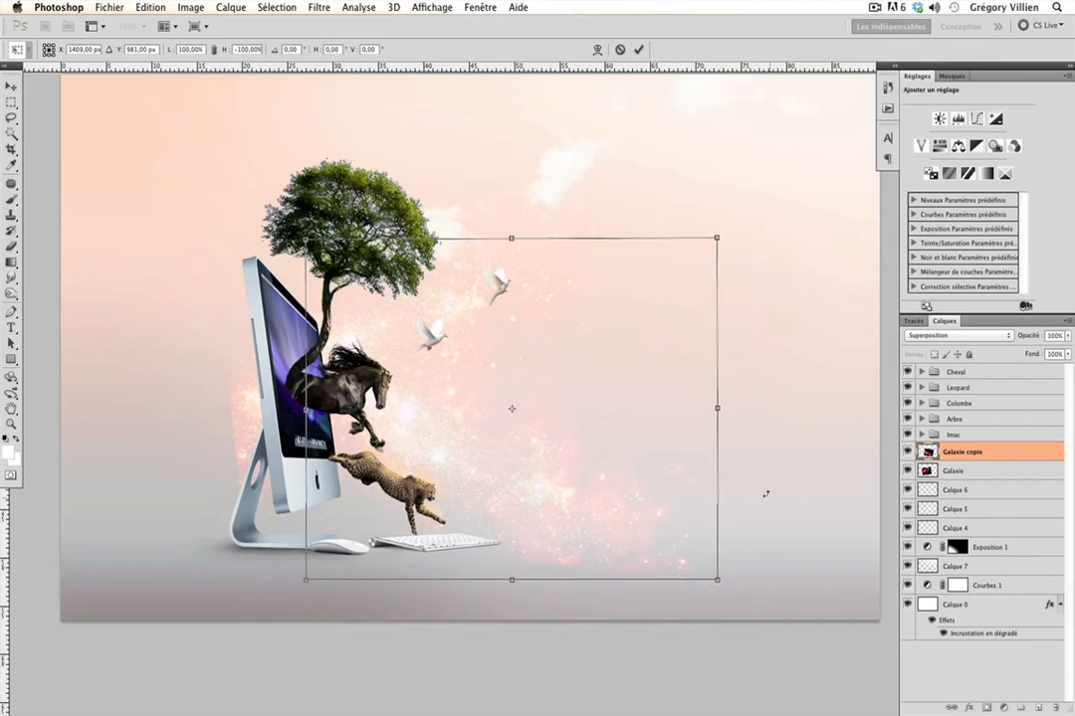
# Rotate the flipped galaxy copy about 4° counterclockwise and move it left, with its stars spreading around the leopard and keyboard
pyautogui.moveTo(766, 491); pyautogui.dragTo(746, 468)
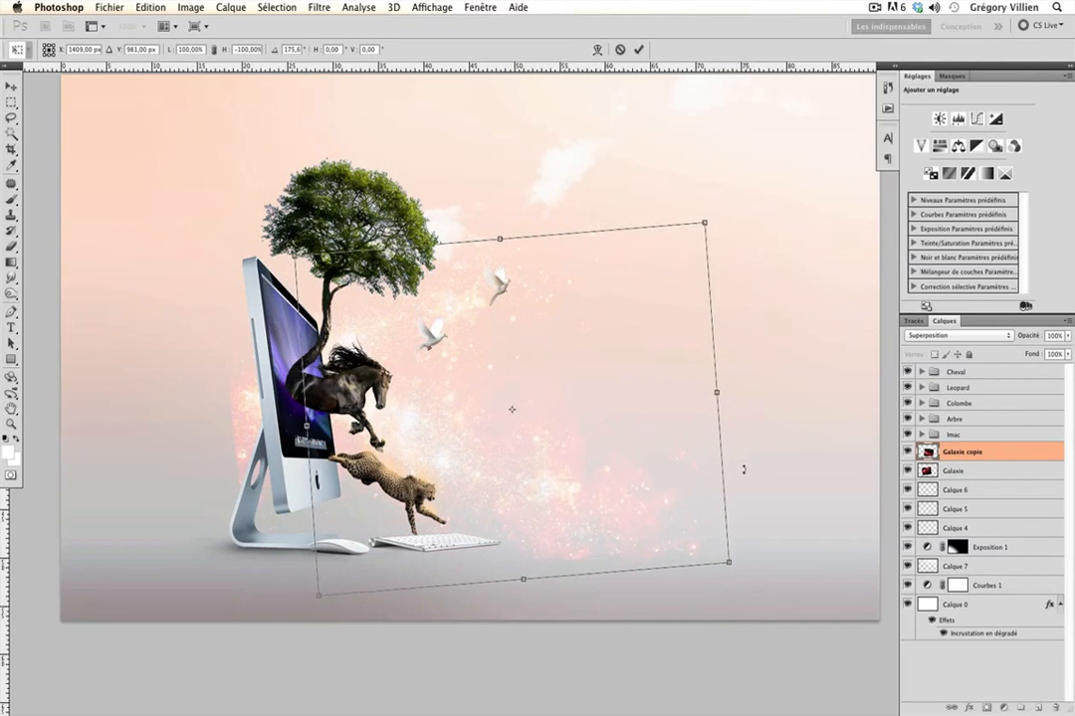
pyautogui.moveTo(620, 508); pyautogui.dragTo(604, 510)
pyautogui.press('Return')
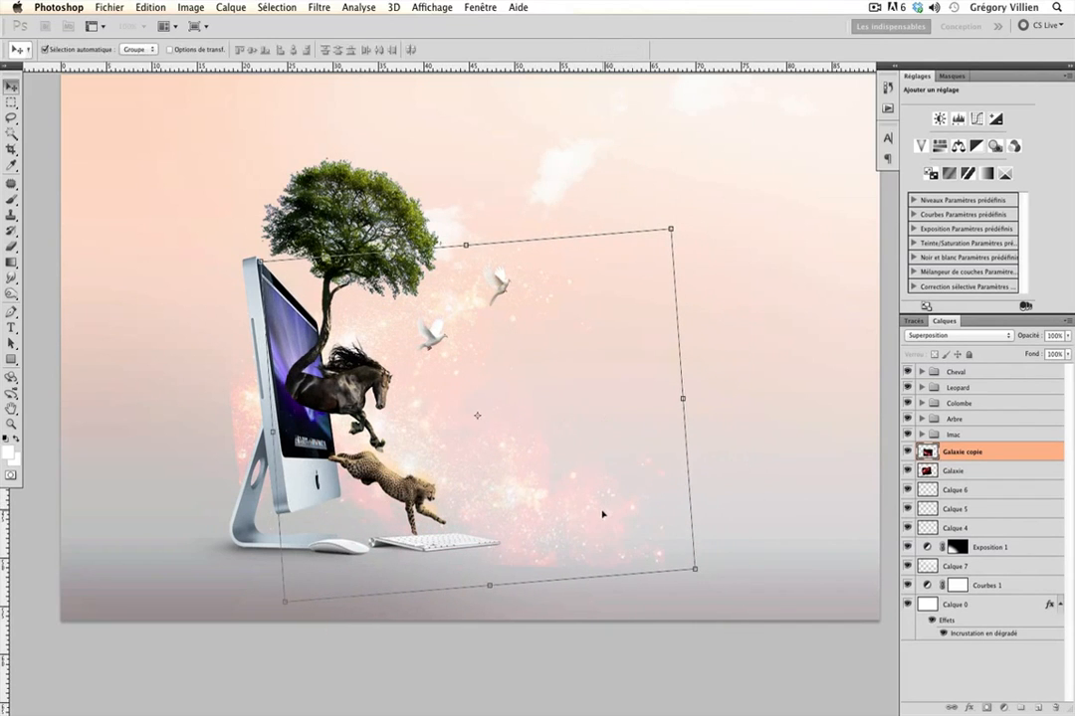
# Desaturate the Galaxie copie layer completely with a Teinte/Saturation saturation of -100
pyautogui.hotkey('ctrl', 'u')
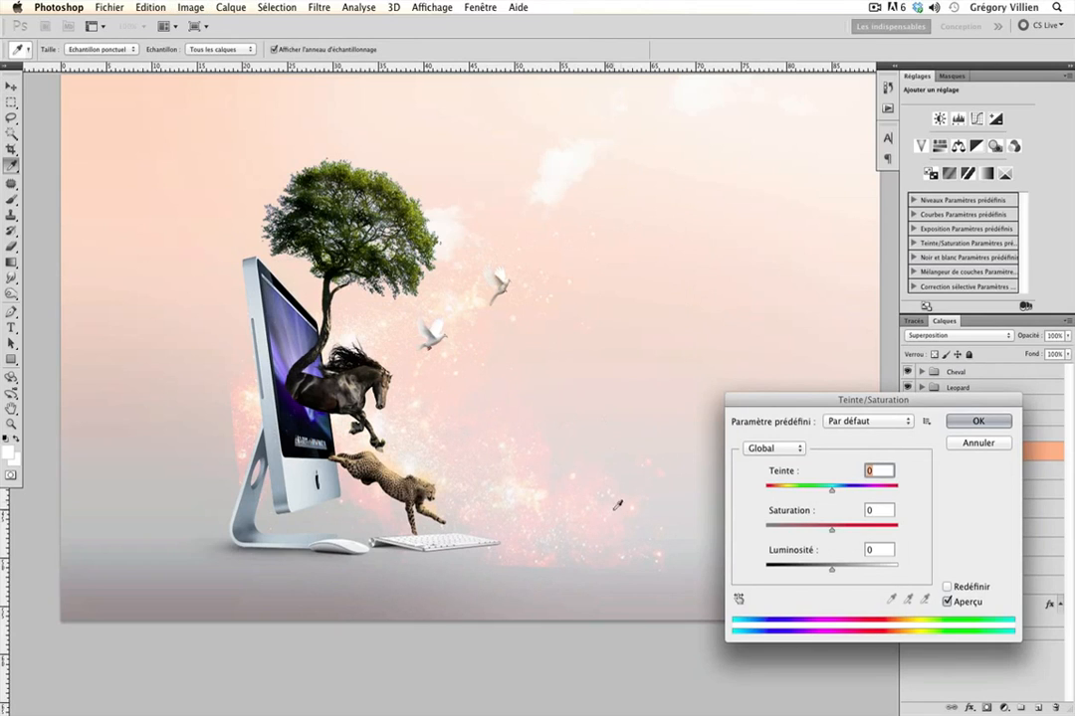
pyautogui.moveTo(831, 534); pyautogui.dragTo(764, 532)
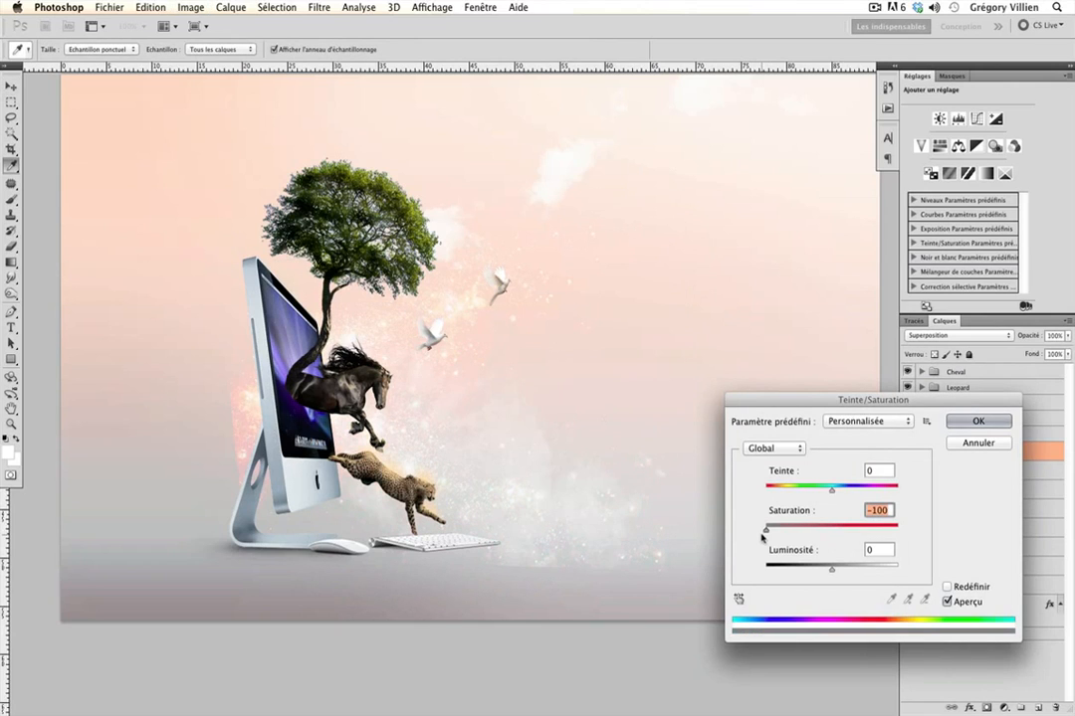
pyautogui.click(955, 447)
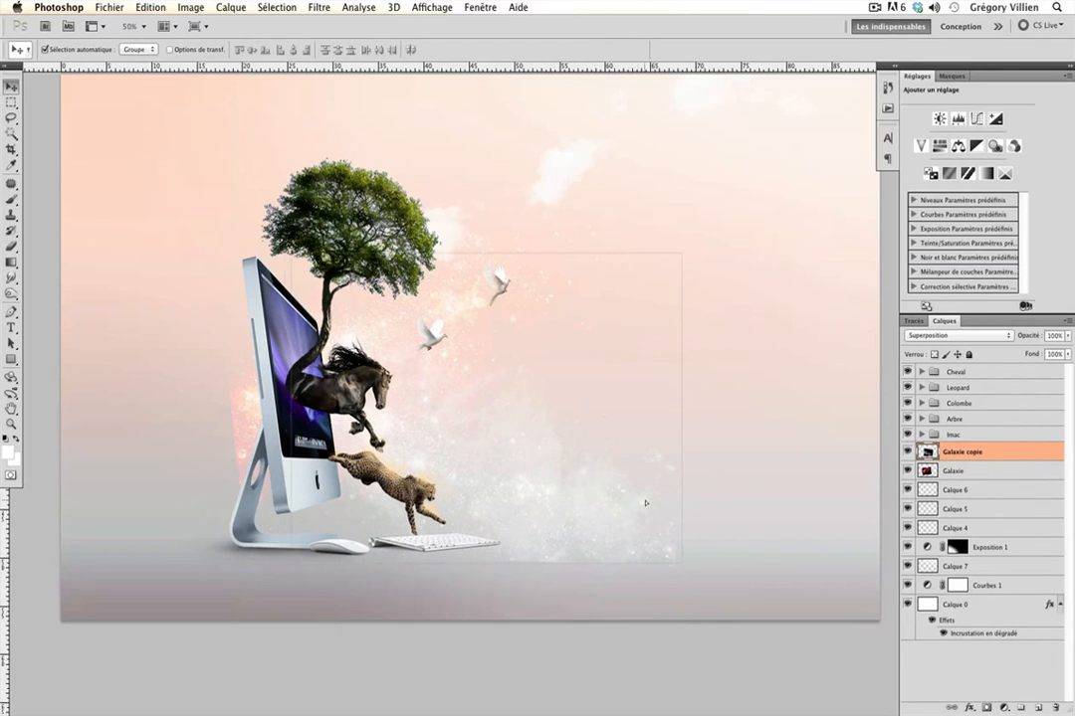
# Mask the Galaxie copie layer and paint out its hard edges in black with a 198 px brush at 79% opacity
pyautogui.click(985, 708)
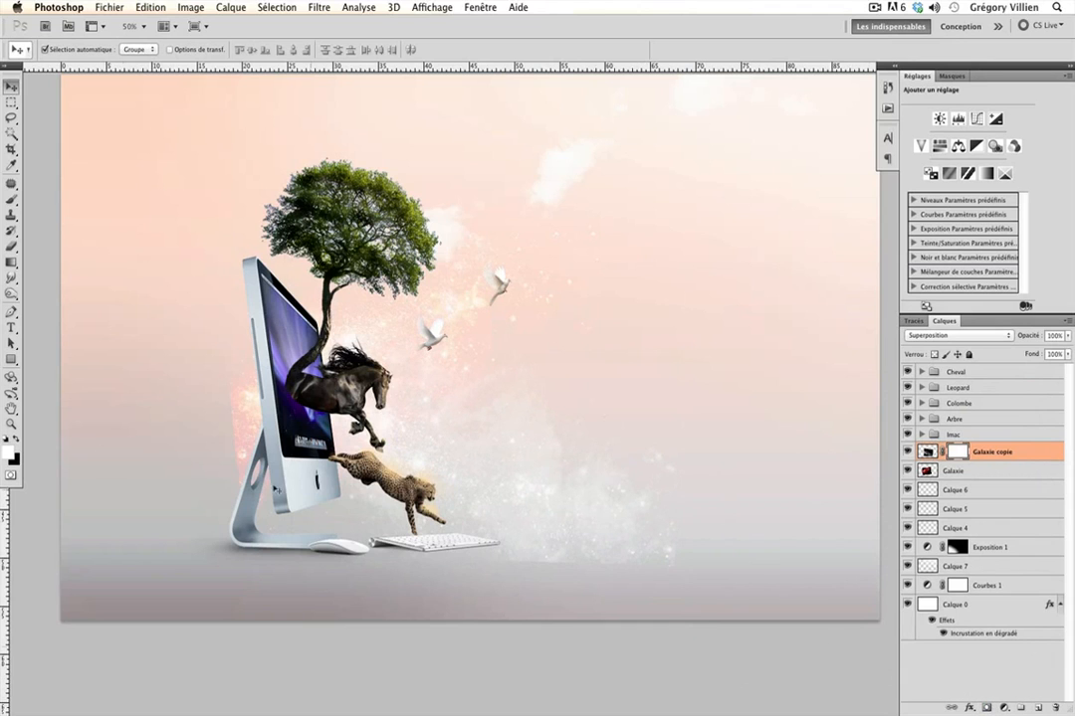
pyautogui.click(11, 199)
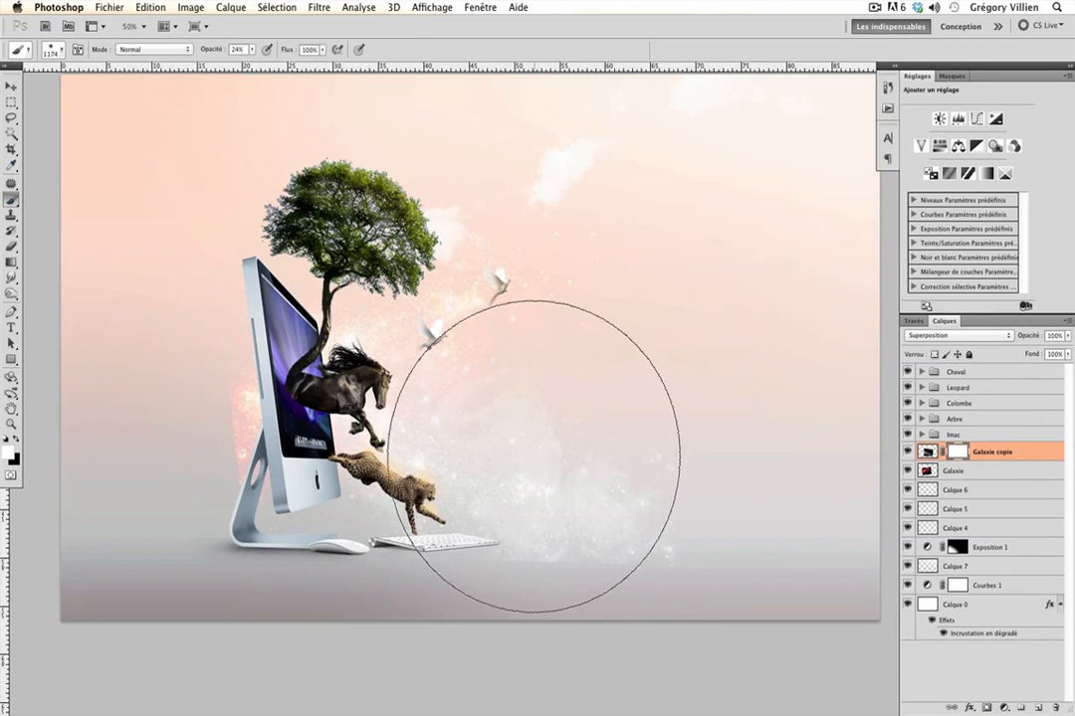
pyautogui.click(539, 408)
pyautogui.moveTo(475, 445); pyautogui.dragTo(360, 475)
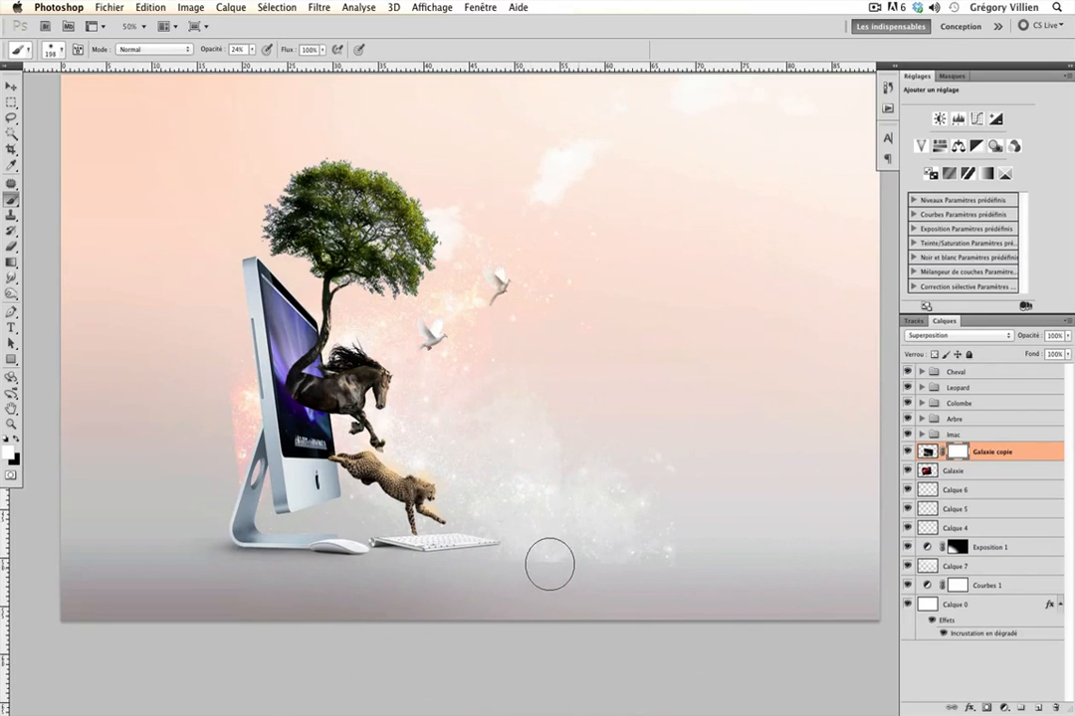
pyautogui.click(252, 53)
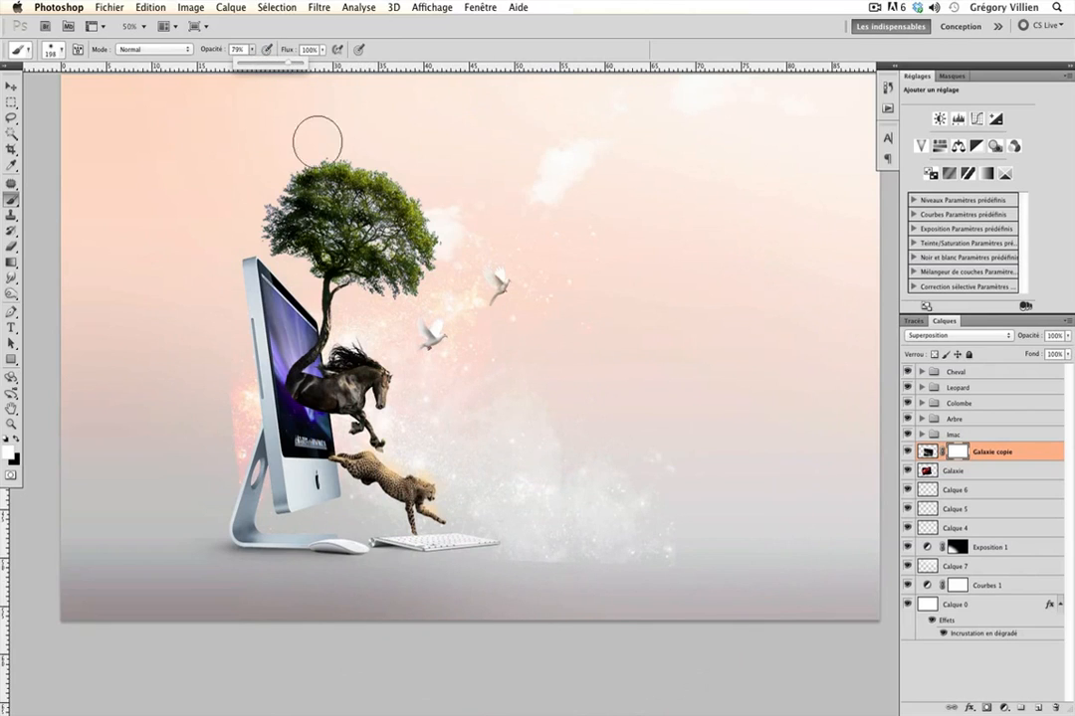
pyautogui.click(572, 574)
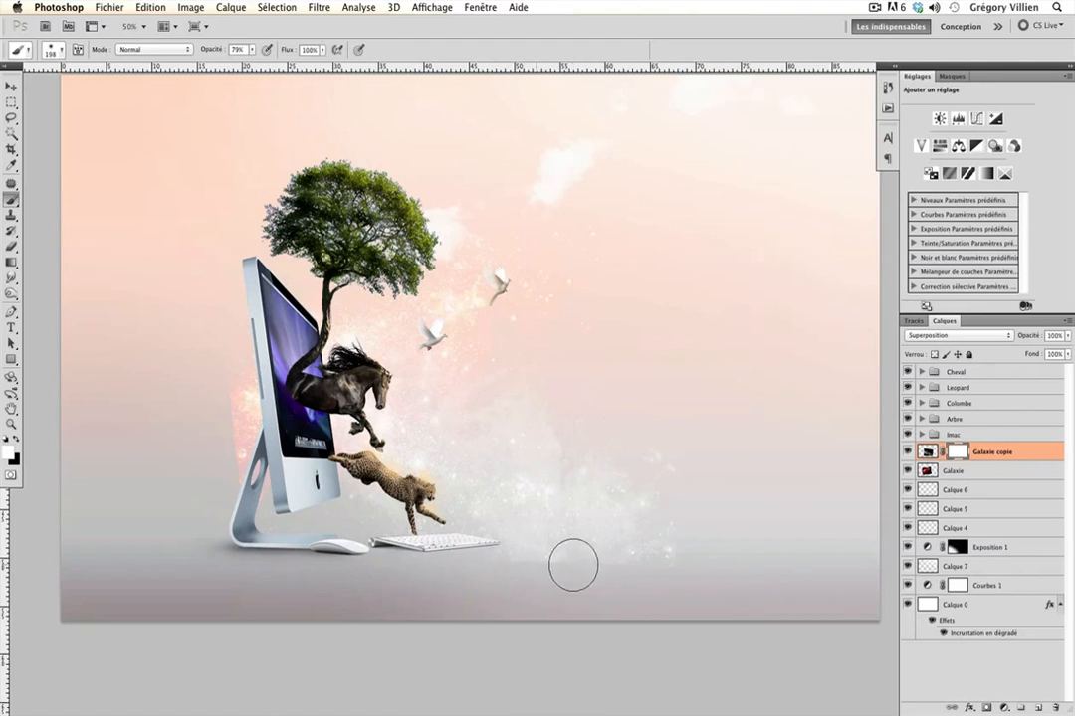
pyautogui.press('x')
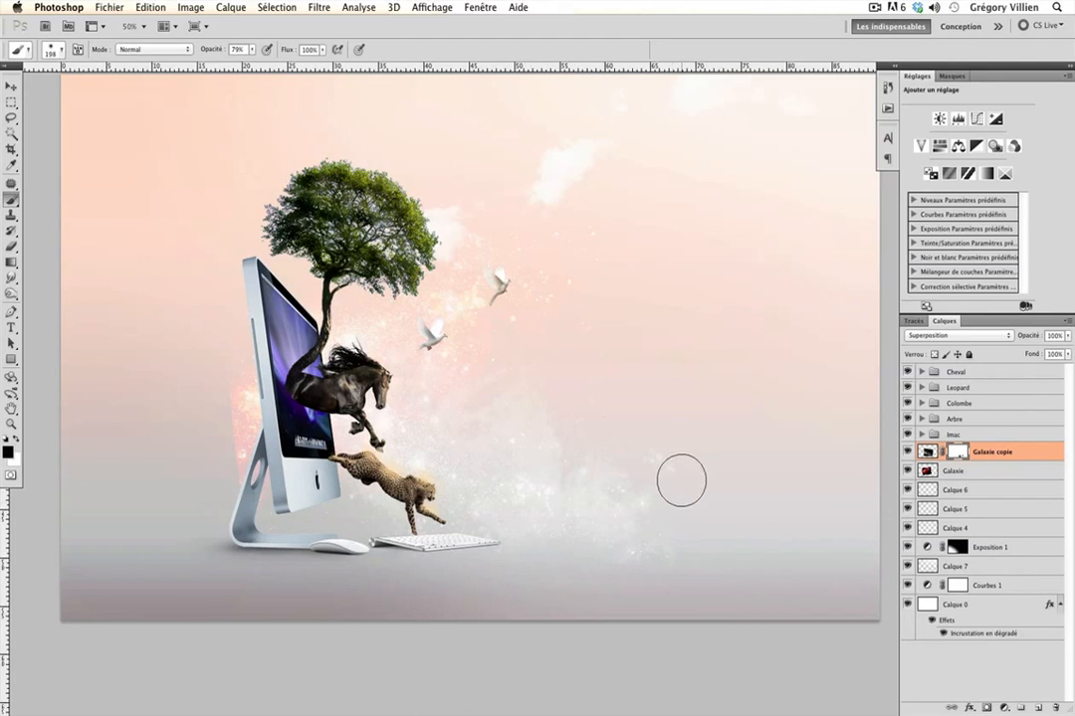
pyautogui.moveTo(555, 443); pyautogui.dragTo(572, 445)
# Mask the Galaxie layer and paint out its visible edges behind the iMac with a 262 px black brush
pyautogui.click(955, 474)
pyautogui.click(983, 709)
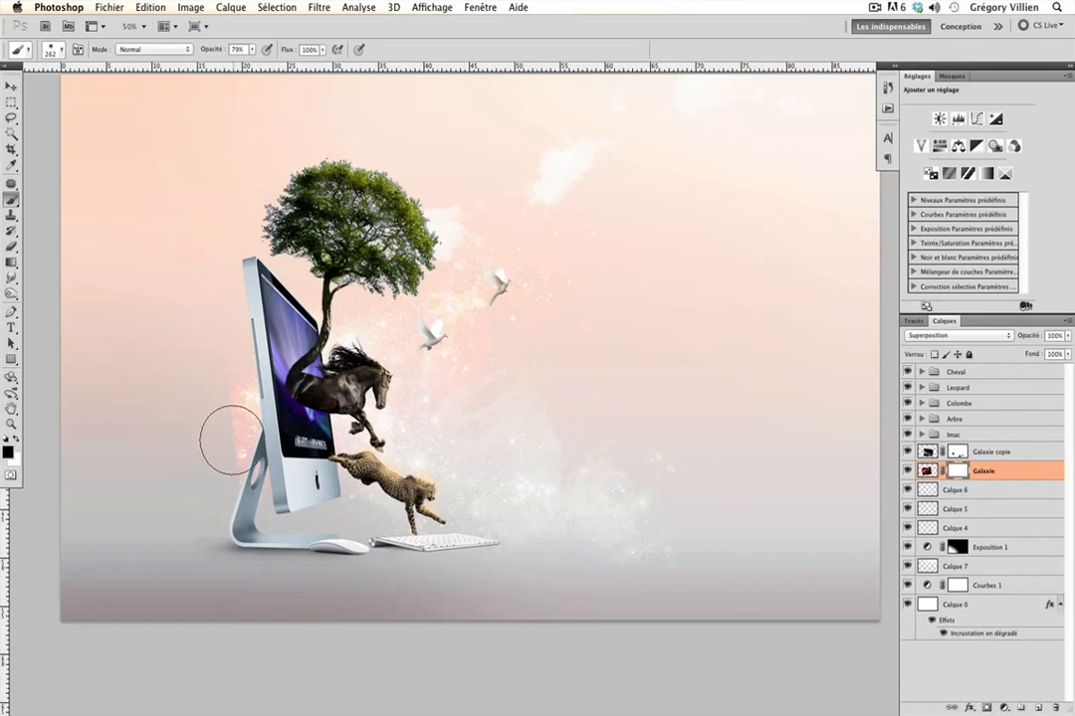
pyautogui.moveTo(232, 439)
pyautogui.mouseDown()
pyautogui.moveTo(226, 470)
pyautogui.moveTo(221, 361)
pyautogui.moveTo(229, 491)
pyautogui.moveTo(249, 266)
pyautogui.mouseUp()
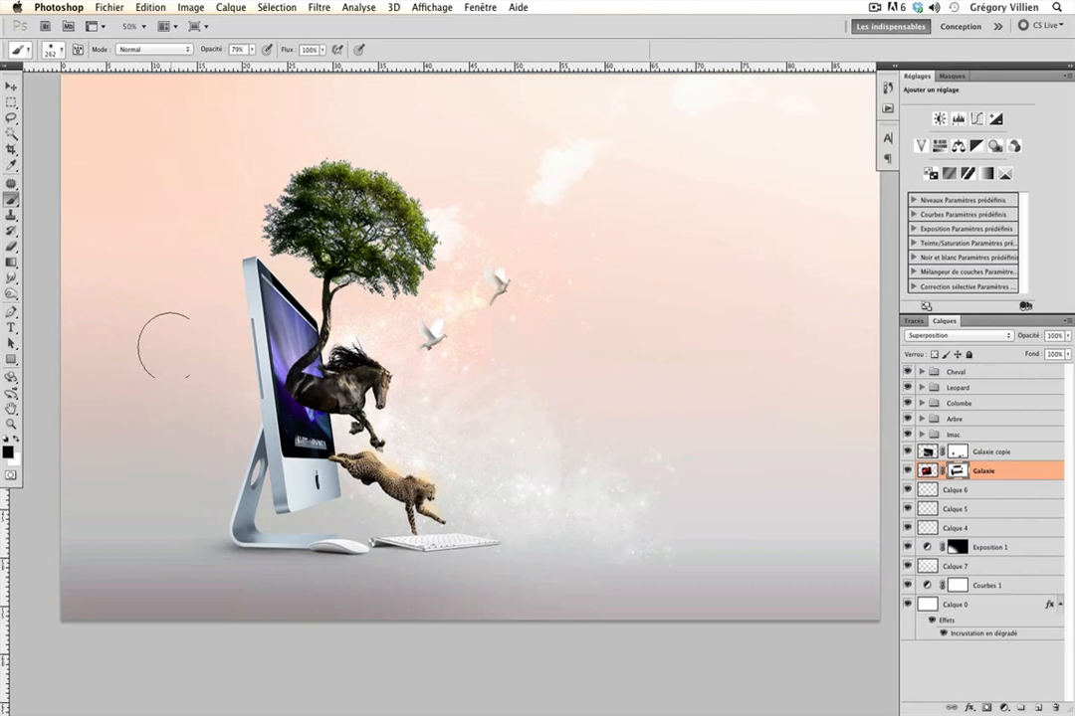
# Switch to Finder, open the Water folder inside Images and shift its window aside to uncover the composition
pyautogui.click(10, 87)
pyautogui.moveTo(473, 434); pyautogui.dragTo(569, 391)
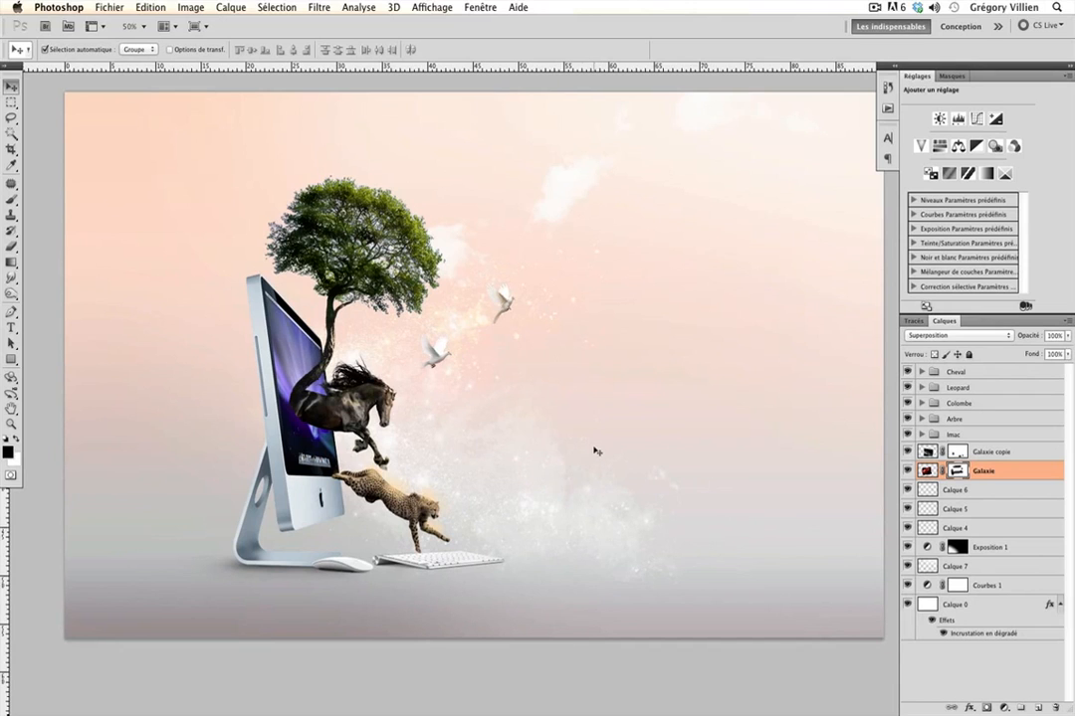
pyautogui.click(271, 685)
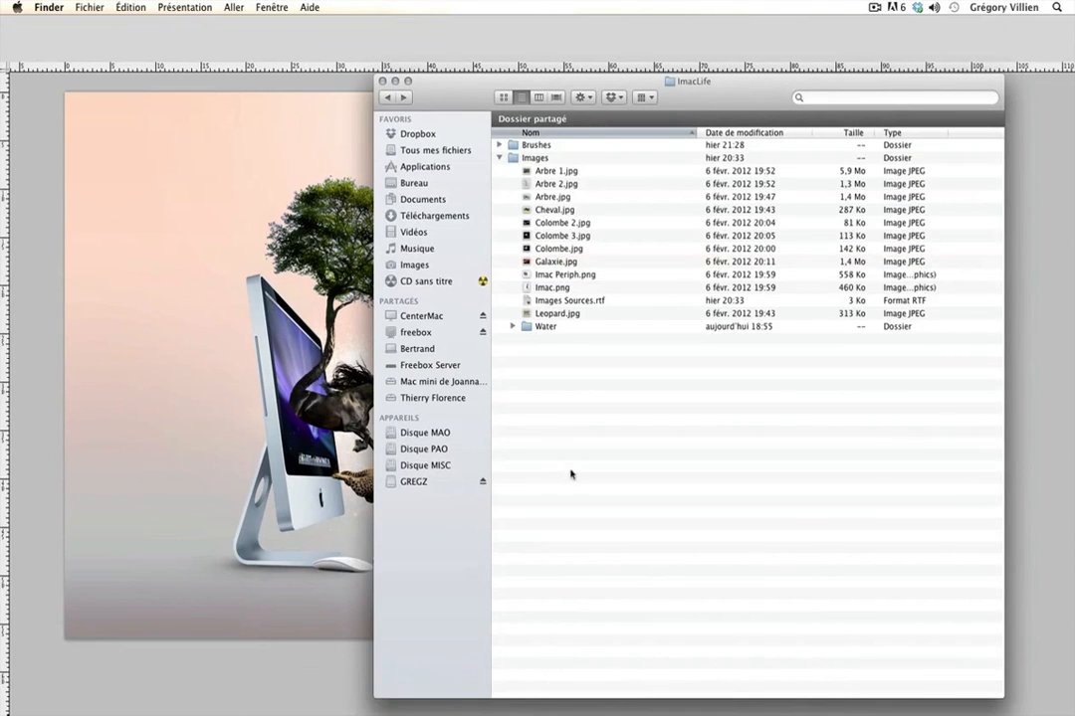
pyautogui.doubleClick(542, 327)
pyautogui.moveTo(686, 106); pyautogui.dragTo(850, 105)
# Preview the first water photos in the Water folder, including 205971_7658.jpeg and 884261_80615033.jpeg, to compare their splashes
pyautogui.click(781, 151)
pyautogui.press('space')
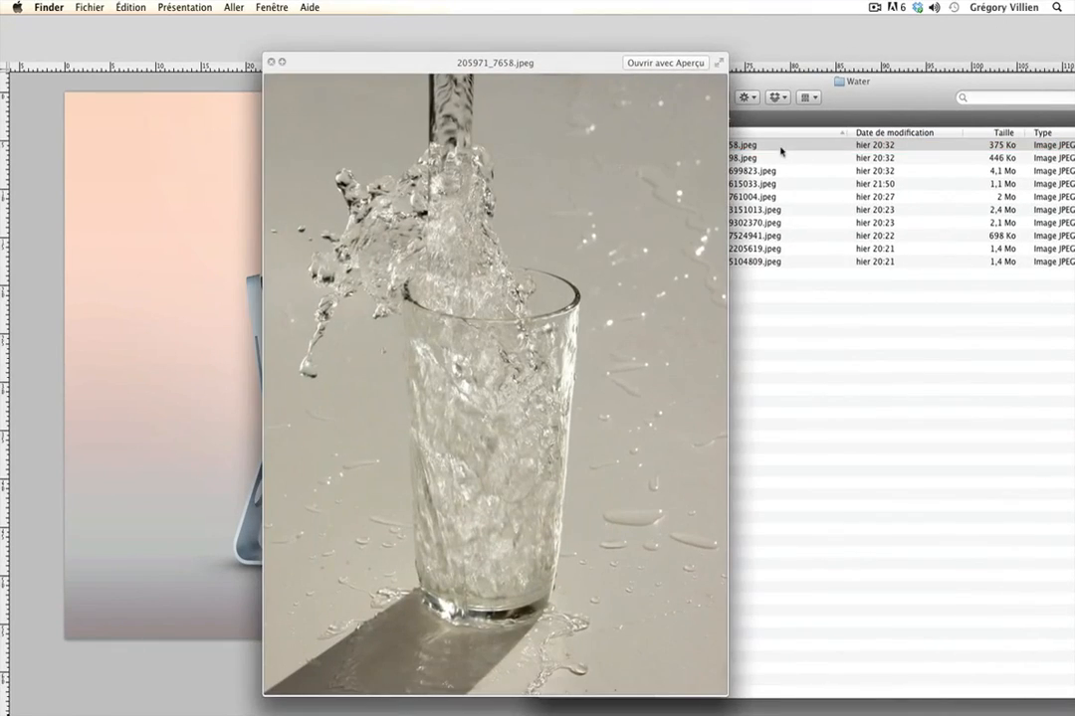
pyautogui.press('Down')
pyautogui.press('Down')
pyautogui.press('Down')
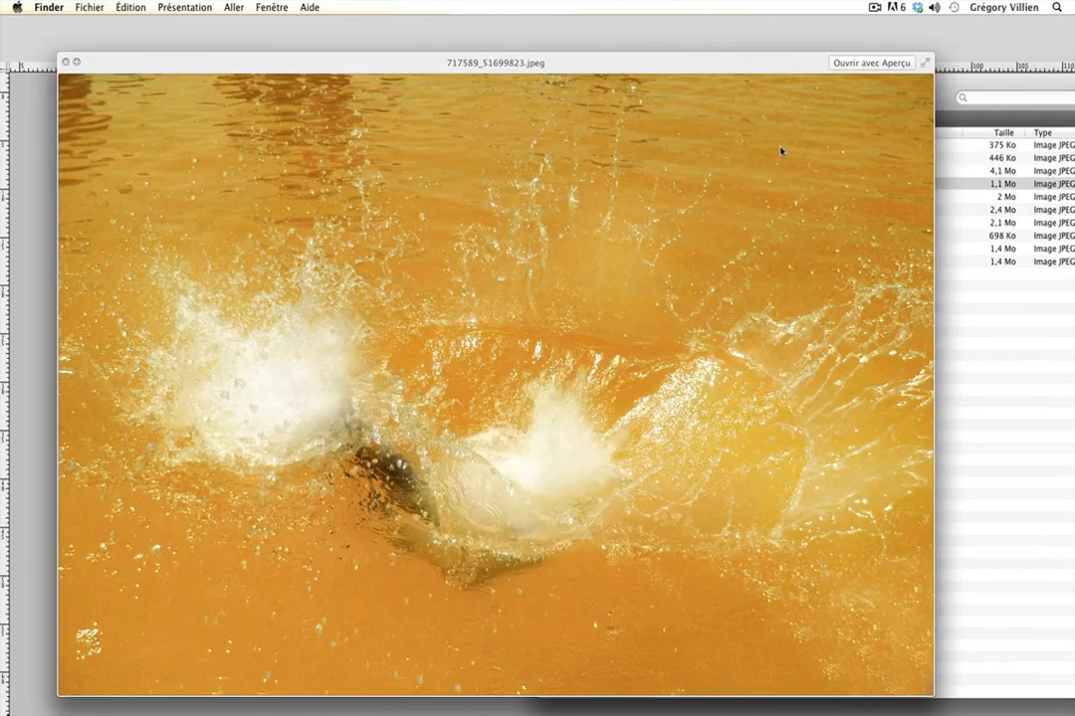
pyautogui.press('Down')
pyautogui.press('Up')
pyautogui.press('space')
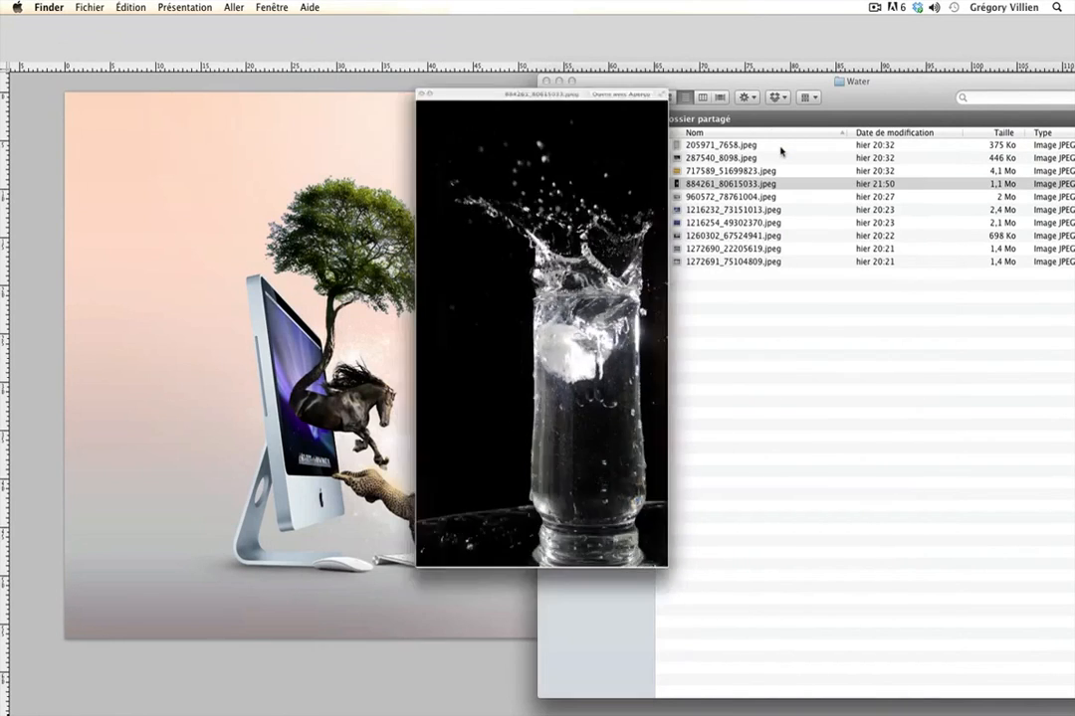
pyautogui.press('space')
pyautogui.press('space')
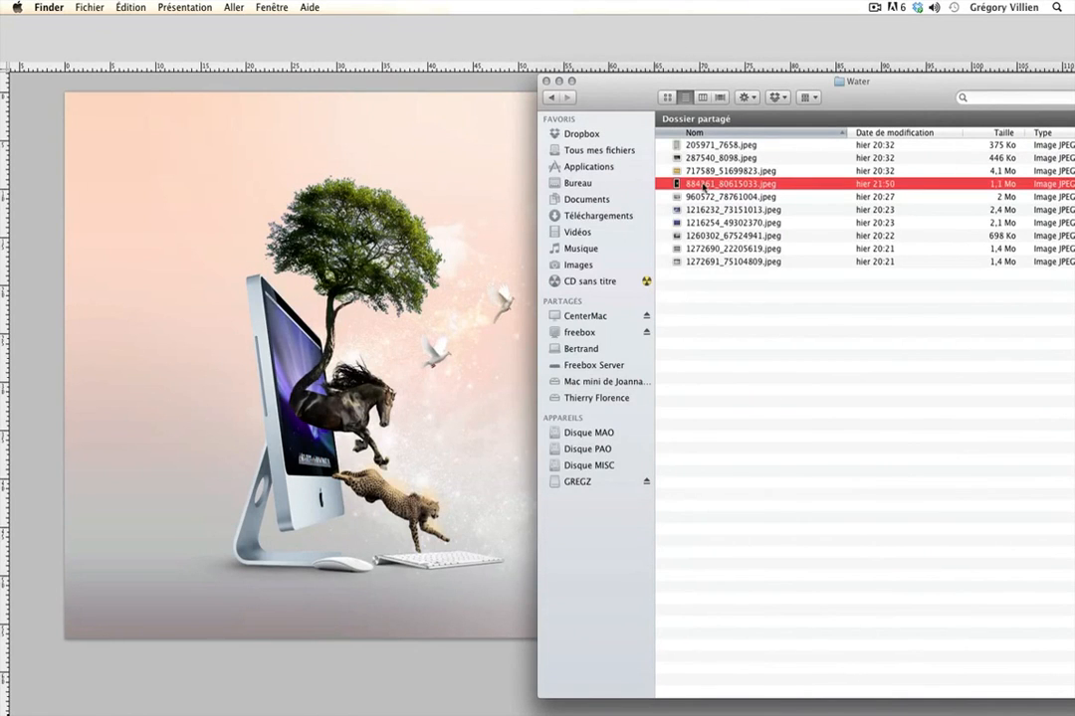
pyautogui.press('space')
pyautogui.press('space')
# Place 884261_80615033.jpeg from Finder into the Photoshop composition as a new layer, undoing the stray move of Galaxie copie
pyautogui.moveTo(704, 186); pyautogui.dragTo(447, 236)
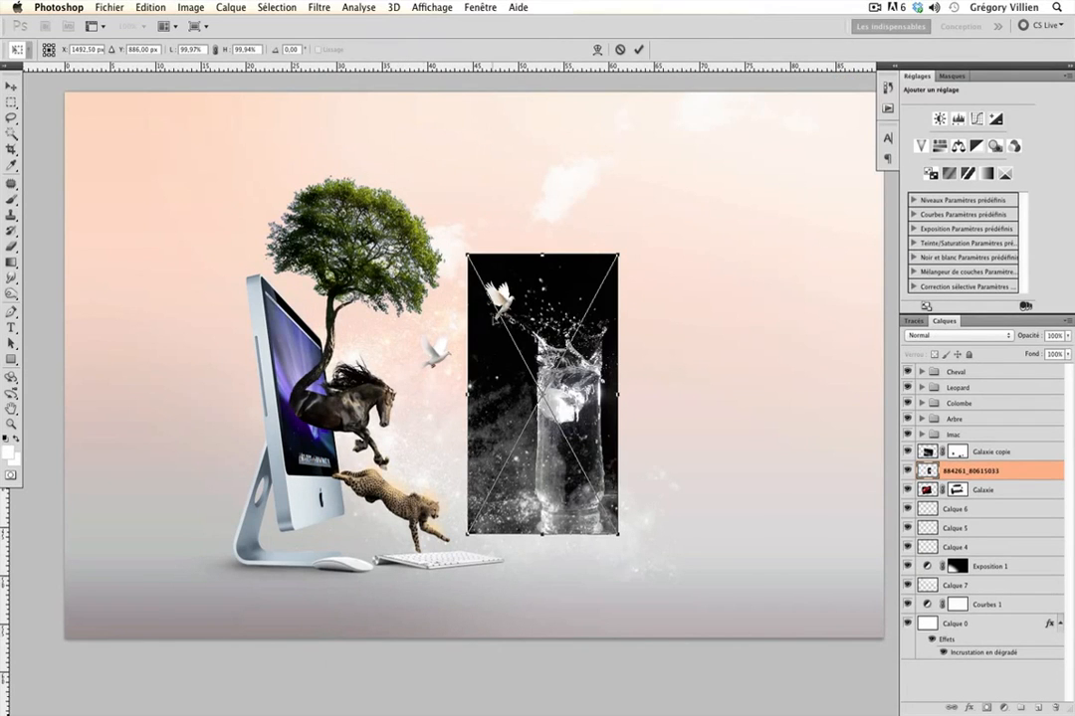
pyautogui.press('Return')
pyautogui.moveTo(565, 394); pyautogui.dragTo(625, 400)
pyautogui.press('super+z')
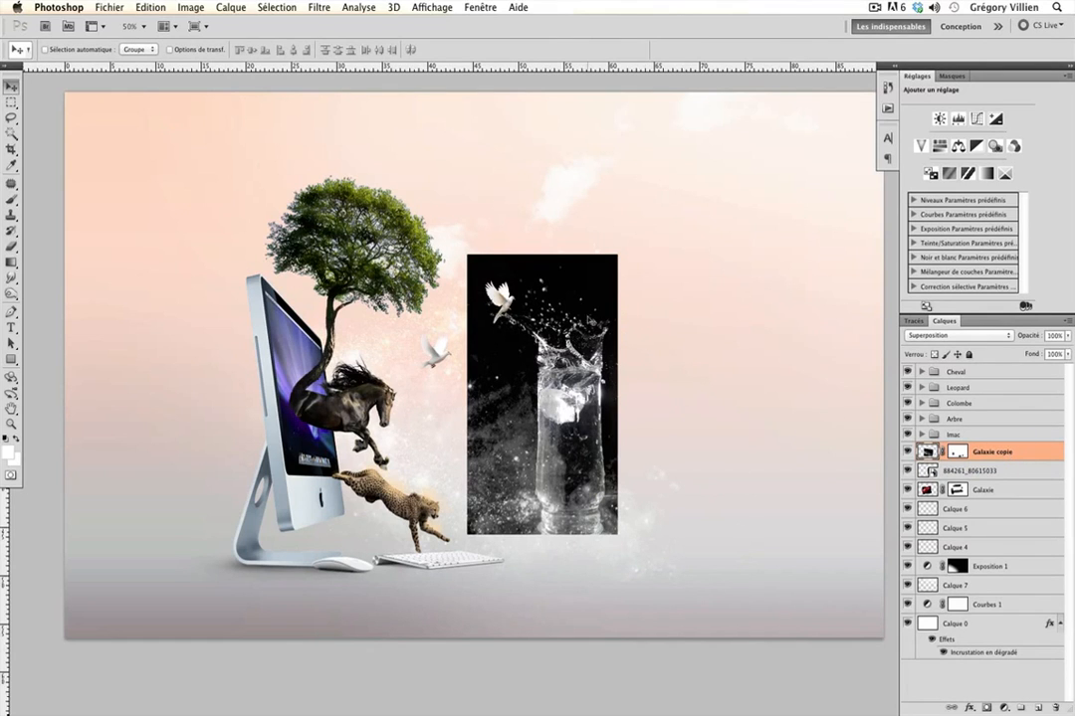
# Raise the 884261_80615033 layer above Galaxie copie and move the glass photo right, clear of the doves
pyautogui.click(989, 471)
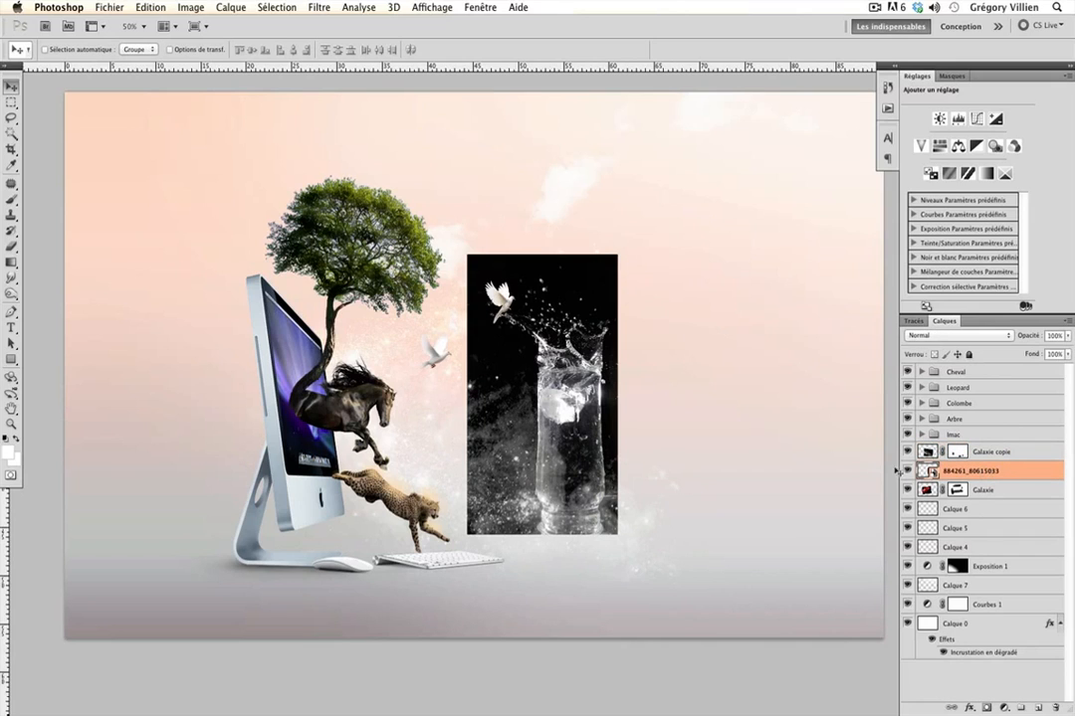
pyautogui.click(906, 470)
pyautogui.click(907, 471)
pyautogui.moveTo(978, 471); pyautogui.dragTo(976, 443)
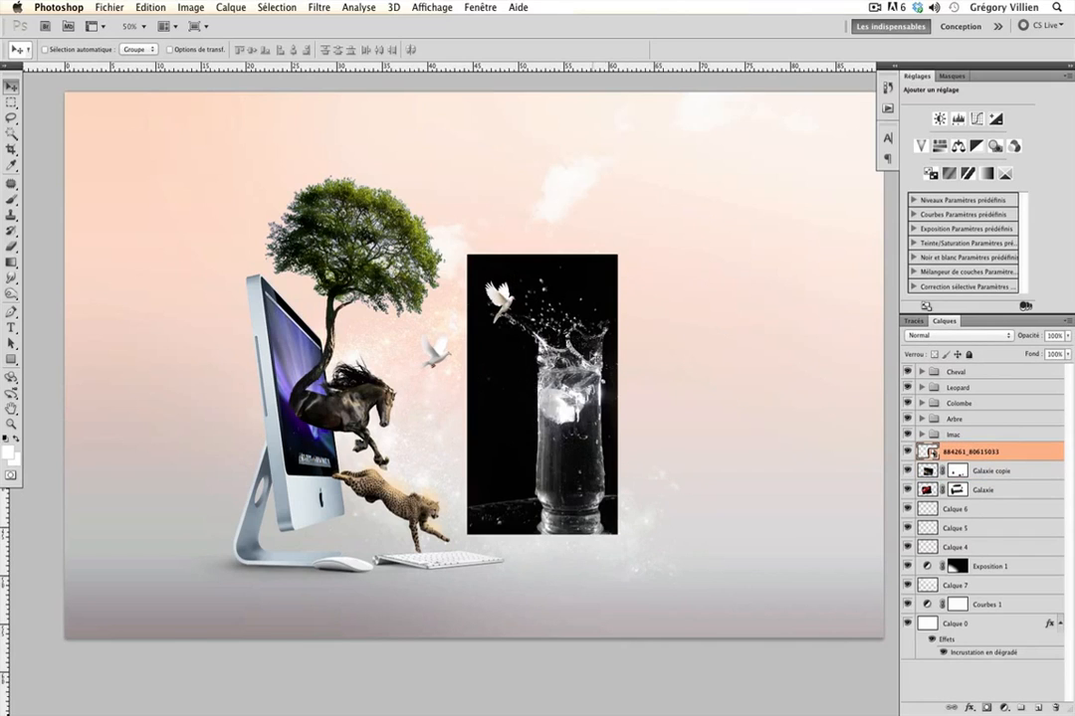
pyautogui.moveTo(587, 393); pyautogui.dragTo(649, 369)
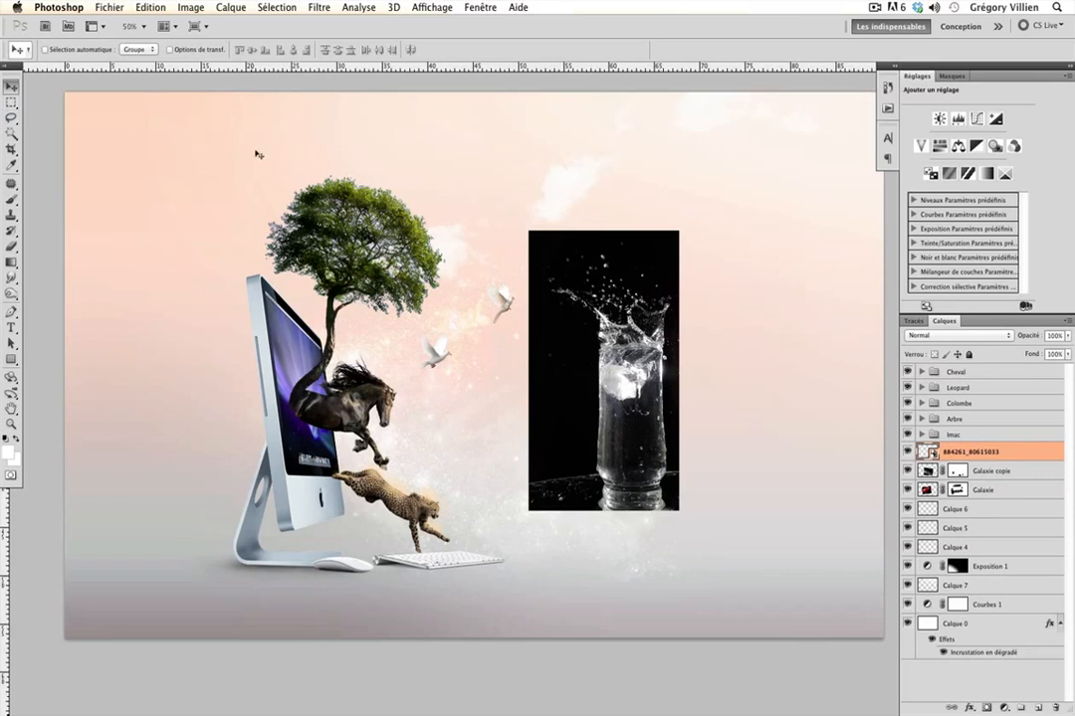
# Mask the glass photo with a rectangular selection that keeps only the splash above the glass
pyautogui.click(11, 102)
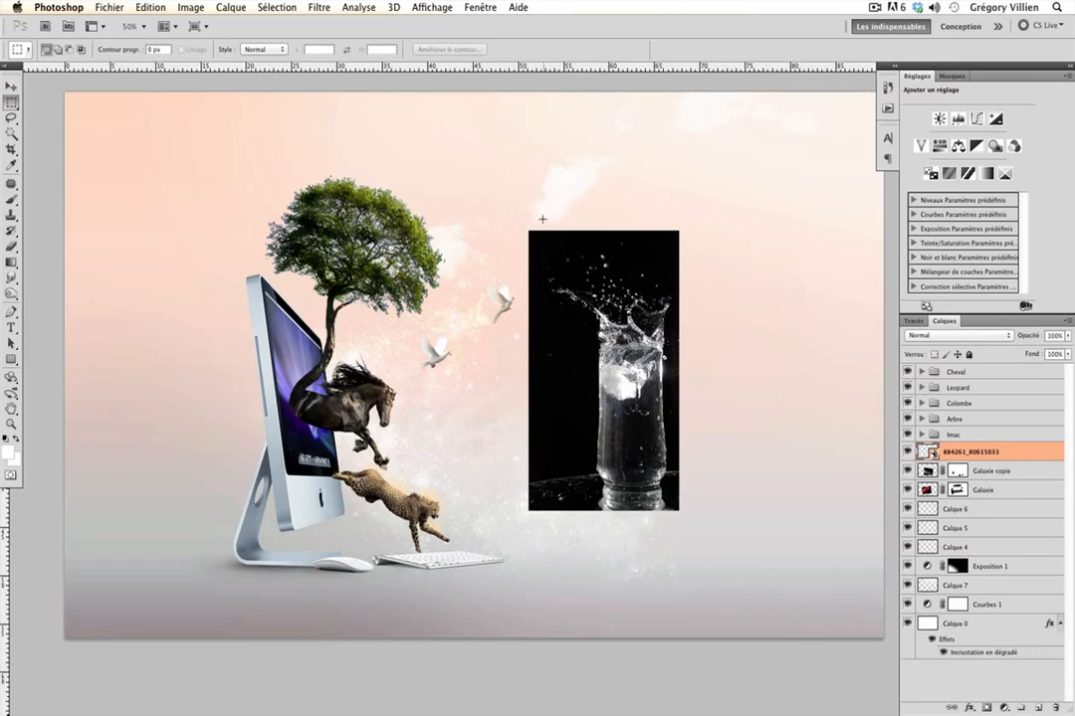
pyautogui.moveTo(691, 373); pyautogui.dragTo(696, 365)
pyautogui.click(986, 707)
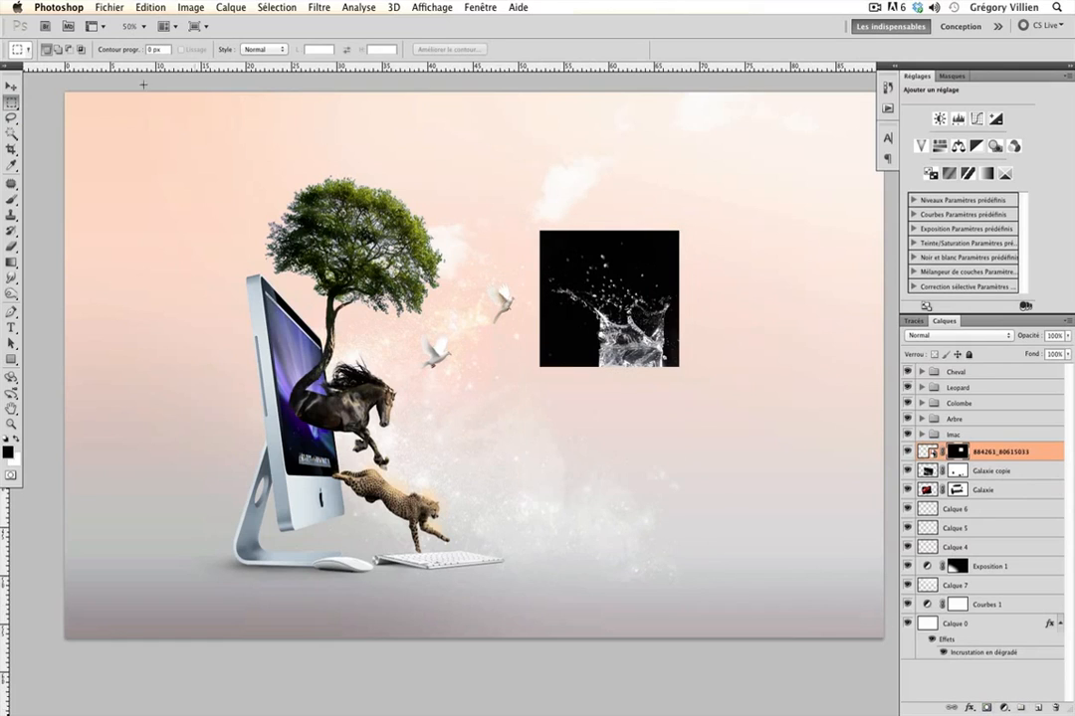
pyautogui.press('v')
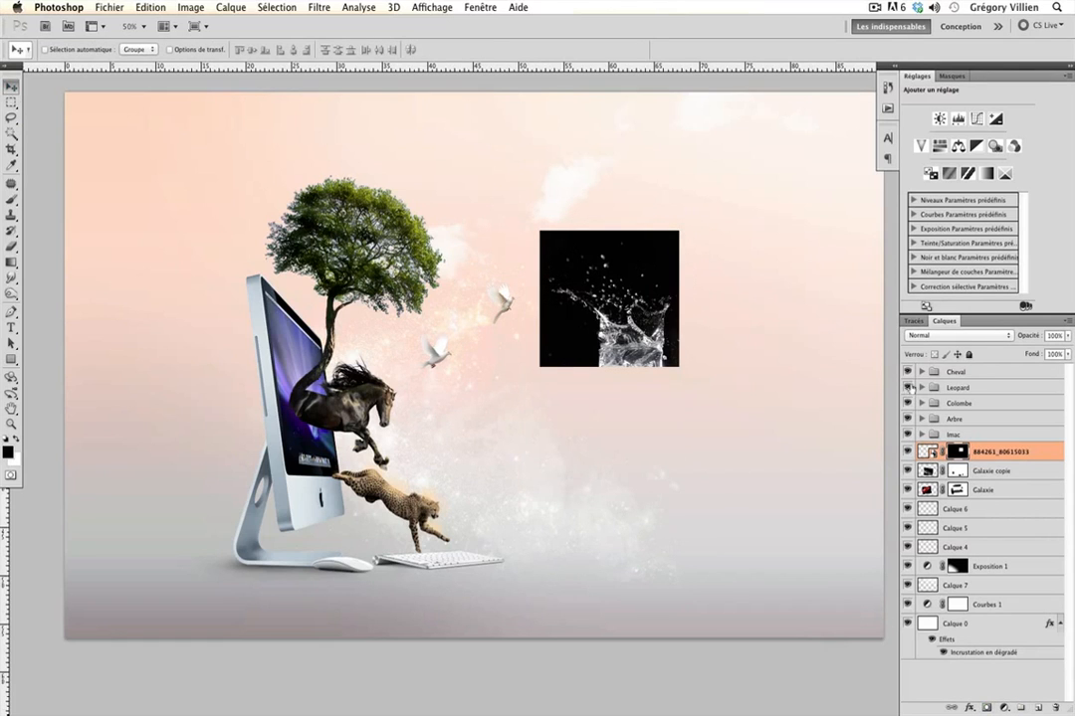
# Set the blend mode of the 884261_80615033 splash layer to Eclaircir
pyautogui.rightClick(988, 453)
pyautogui.press('Escape')
pyautogui.click(957, 337)
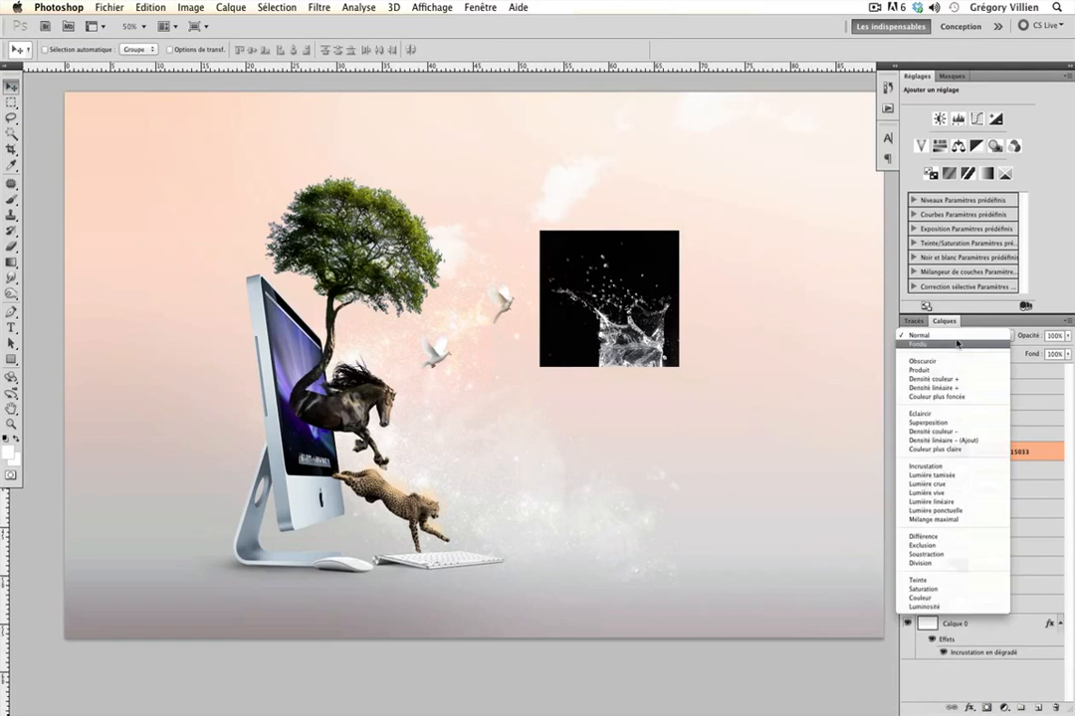
pyautogui.click(923, 414)
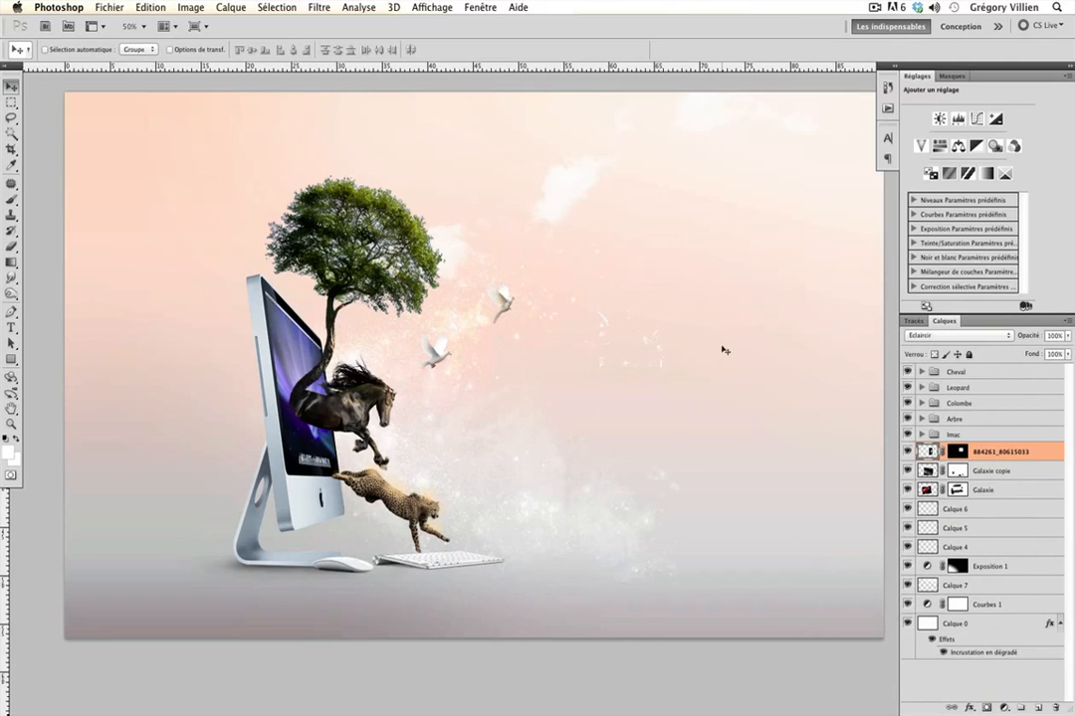
# Bring the splash layer to the top of the stack above the Cheval group and place it over the horse's rear
pyautogui.moveTo(634, 356); pyautogui.dragTo(375, 384)
pyautogui.moveTo(296, 350); pyautogui.dragTo(656, 358)
pyautogui.moveTo(988, 451); pyautogui.dragTo(995, 371)
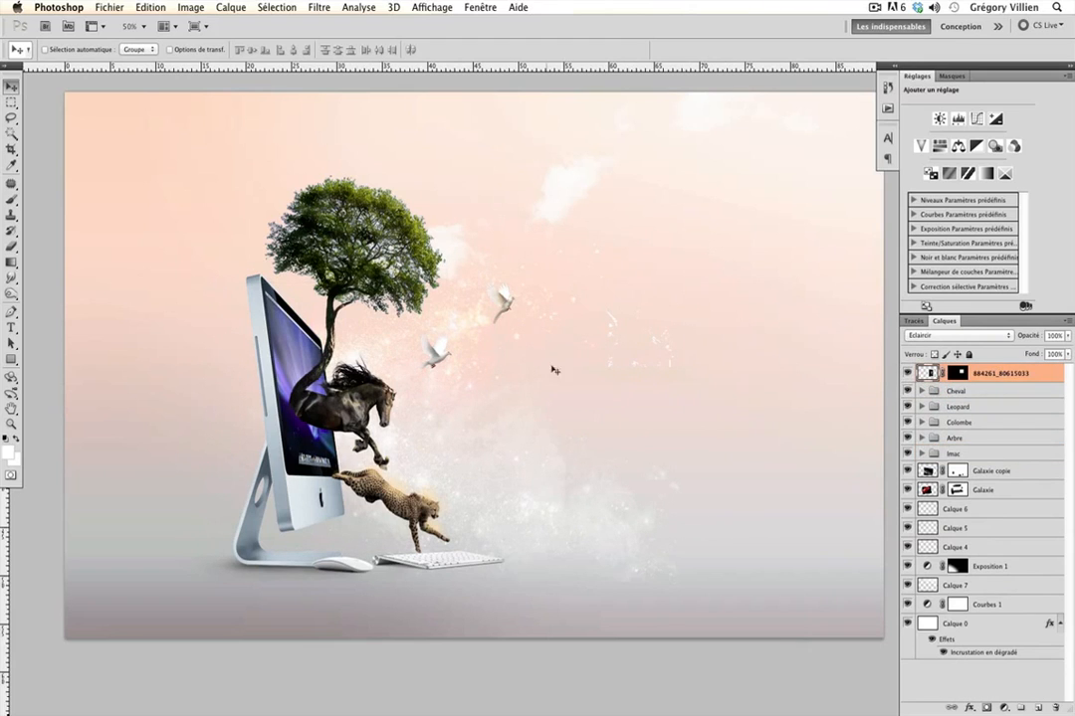
pyautogui.moveTo(642, 348); pyautogui.dragTo(317, 370)
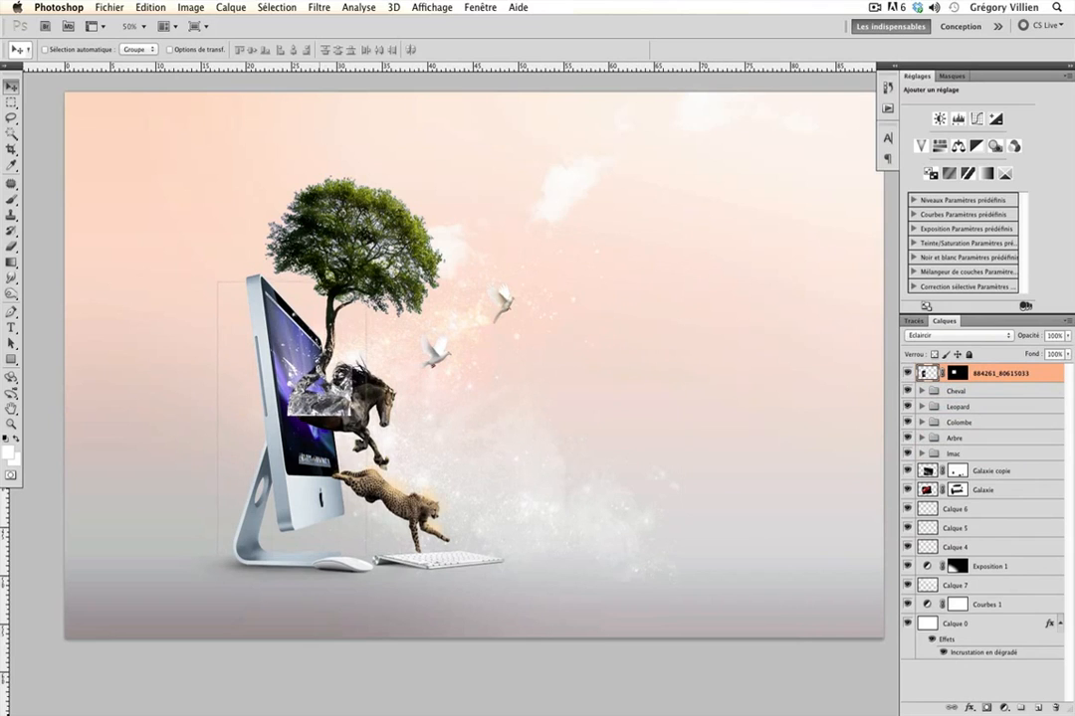
# Rotate the splash about 87° clockwise and move it up over the horse's body where it leaves the screen
pyautogui.press('super+t')
pyautogui.moveTo(544, 408); pyautogui.dragTo(307, 547)
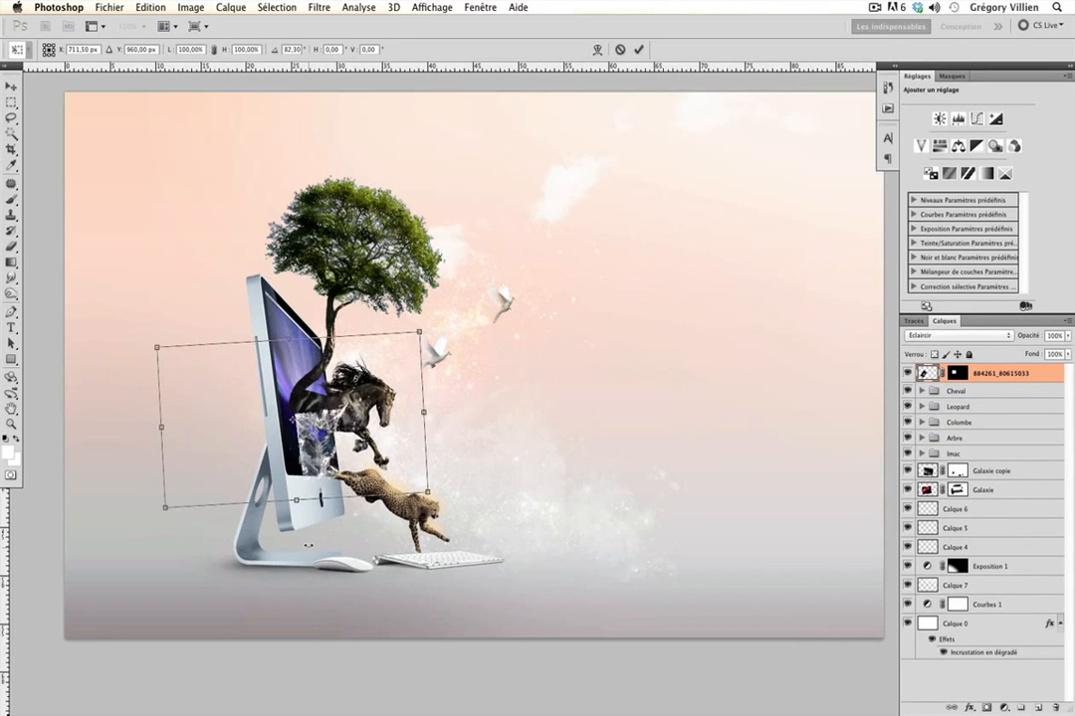
pyautogui.moveTo(340, 459); pyautogui.dragTo(345, 412)
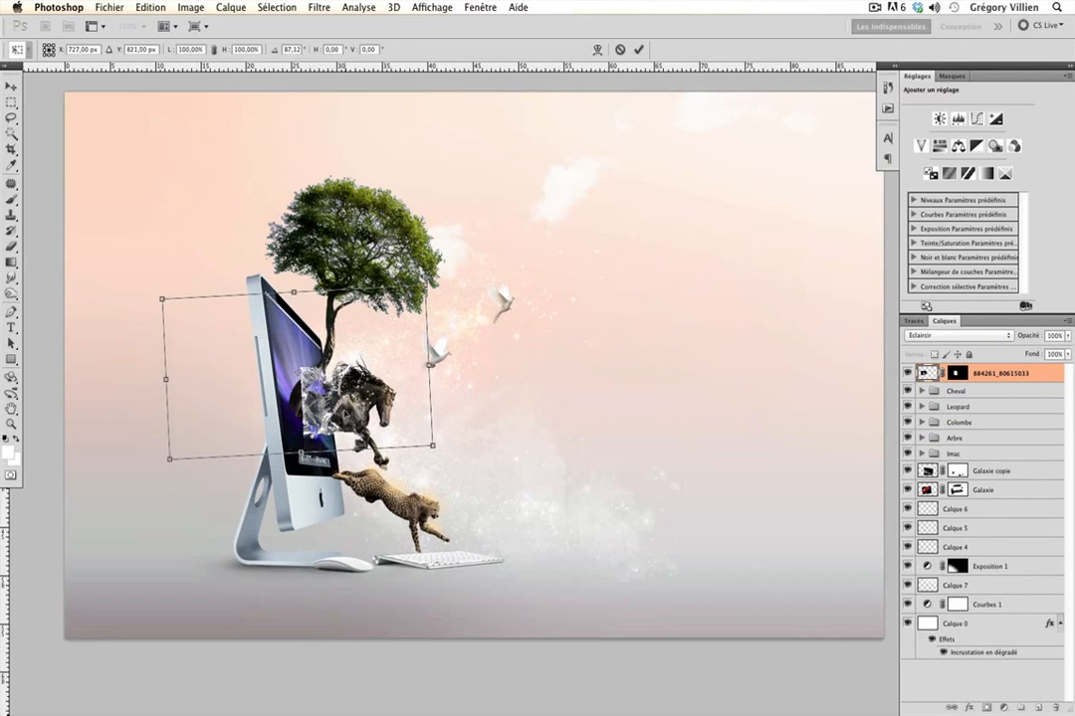
pyautogui.press('Return')
# Scale the splash to about 68%, reposition it on the horse's hindquarters and tilt it slightly counterclockwise
pyautogui.press('super+1')
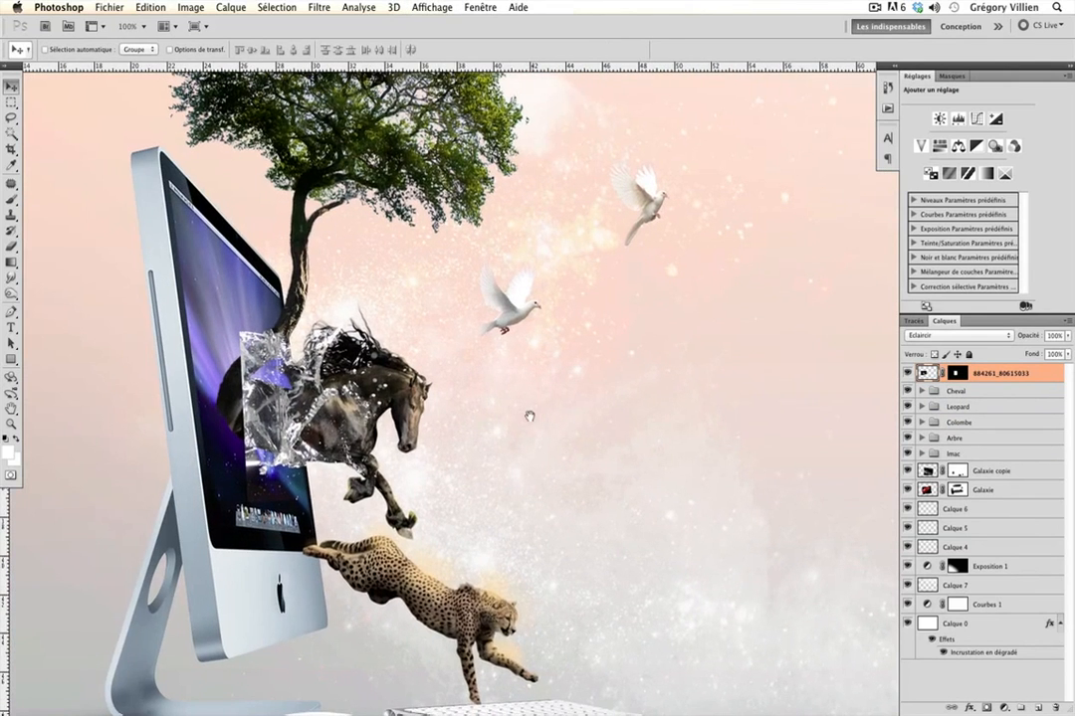
pyautogui.press('super+t')
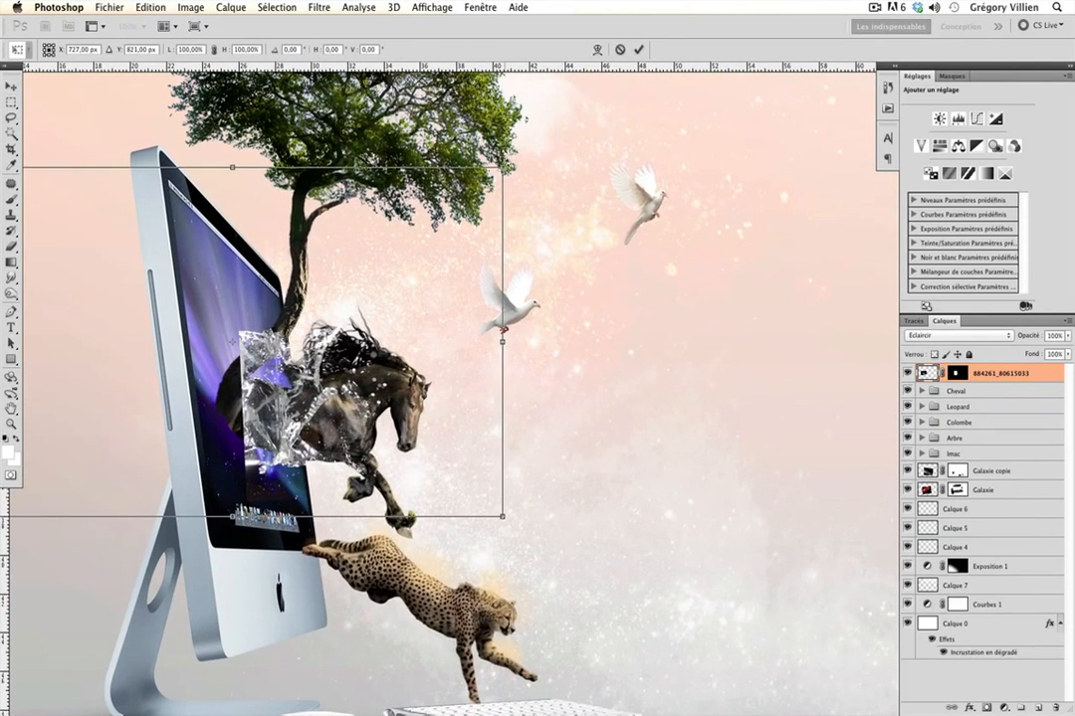
pyautogui.moveTo(503, 168); pyautogui.dragTo(329, 279)
pyautogui.moveTo(254, 421); pyautogui.dragTo(347, 394)
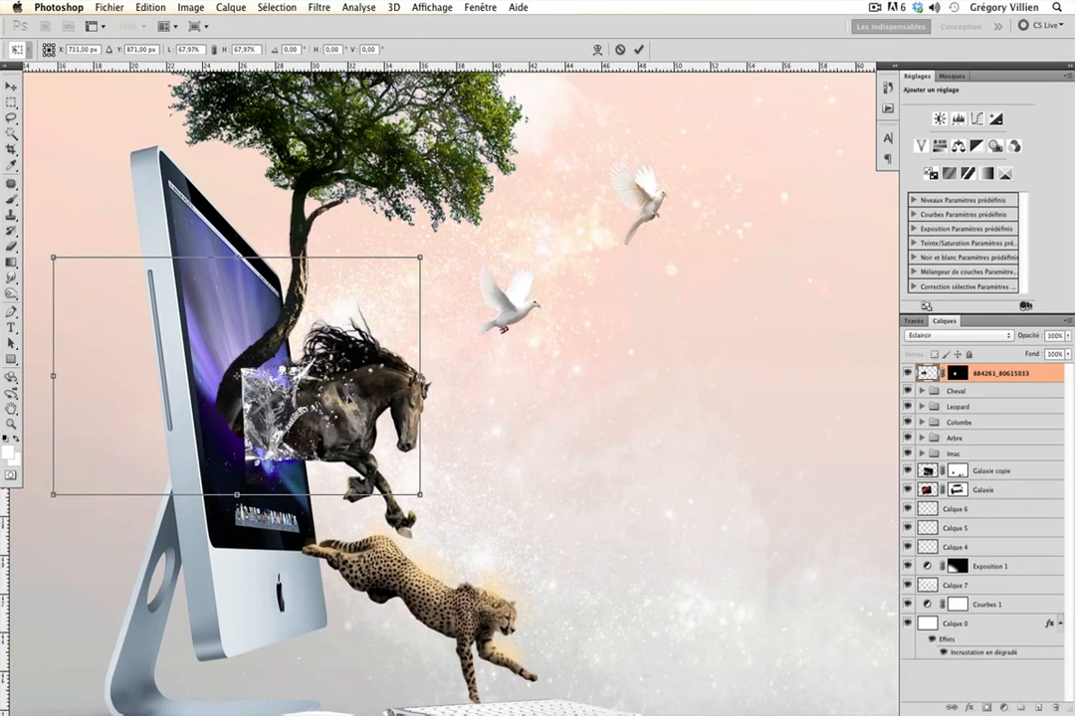
pyautogui.moveTo(450, 488); pyautogui.dragTo(462, 453)
pyautogui.press('Return')
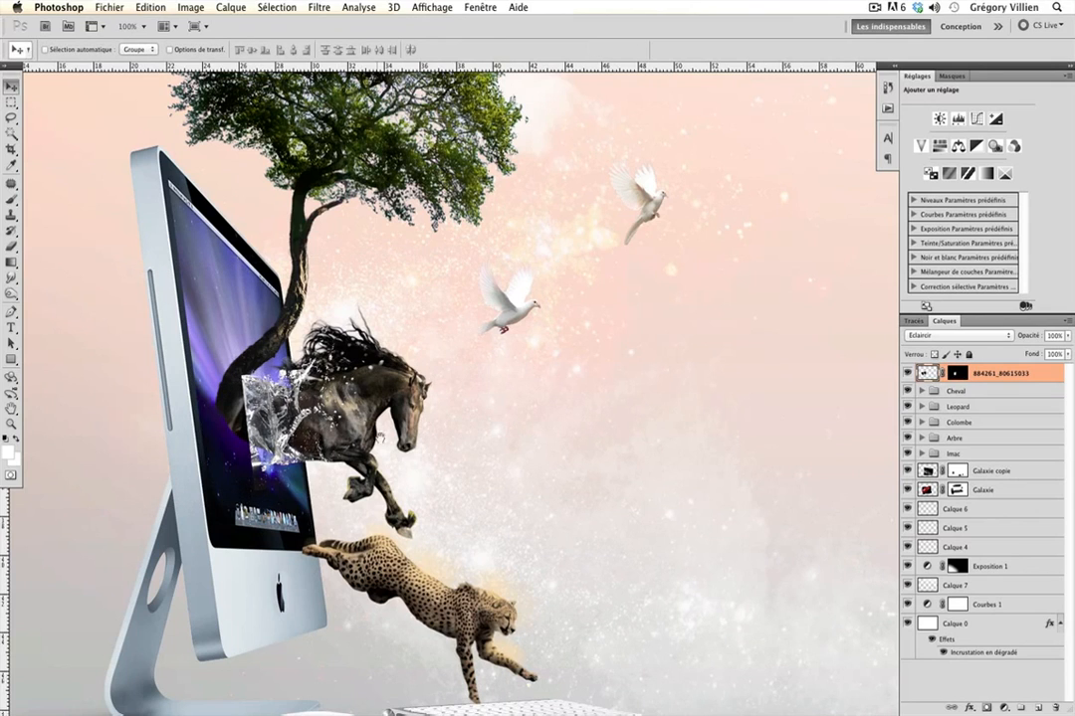
# Start a Déformation warp on the splash, pulling its upper corners outward and downward and bending the upper edge toward the tree trunk
pyautogui.hscroll(-3, 484, 471)
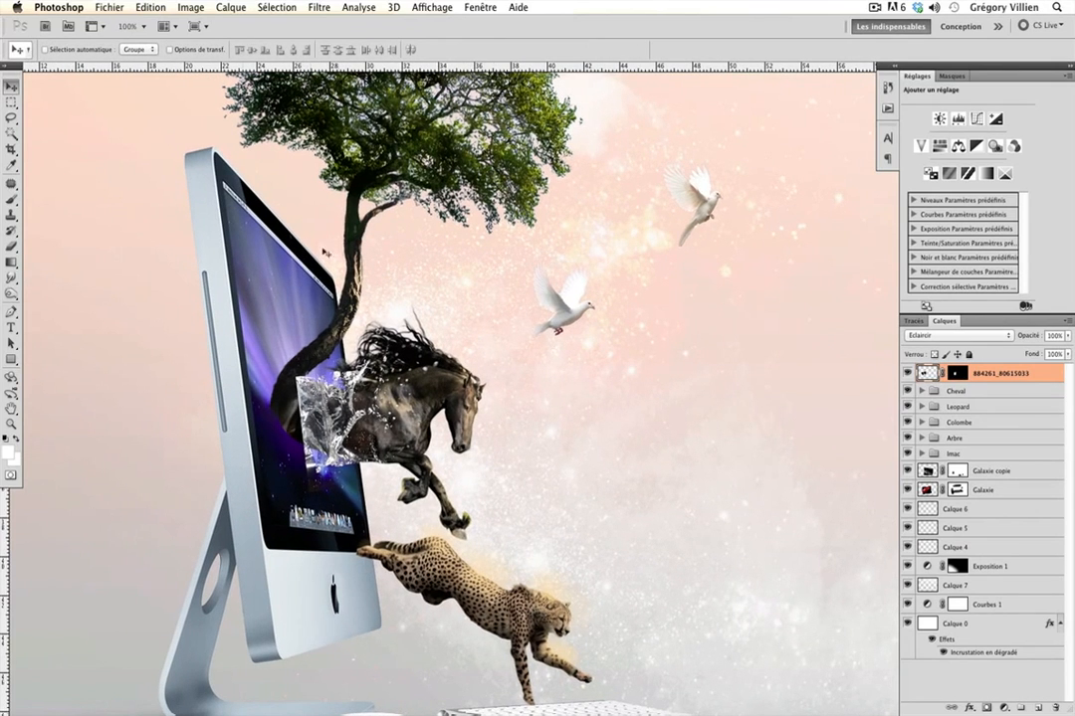
pyautogui.click(150, 8)
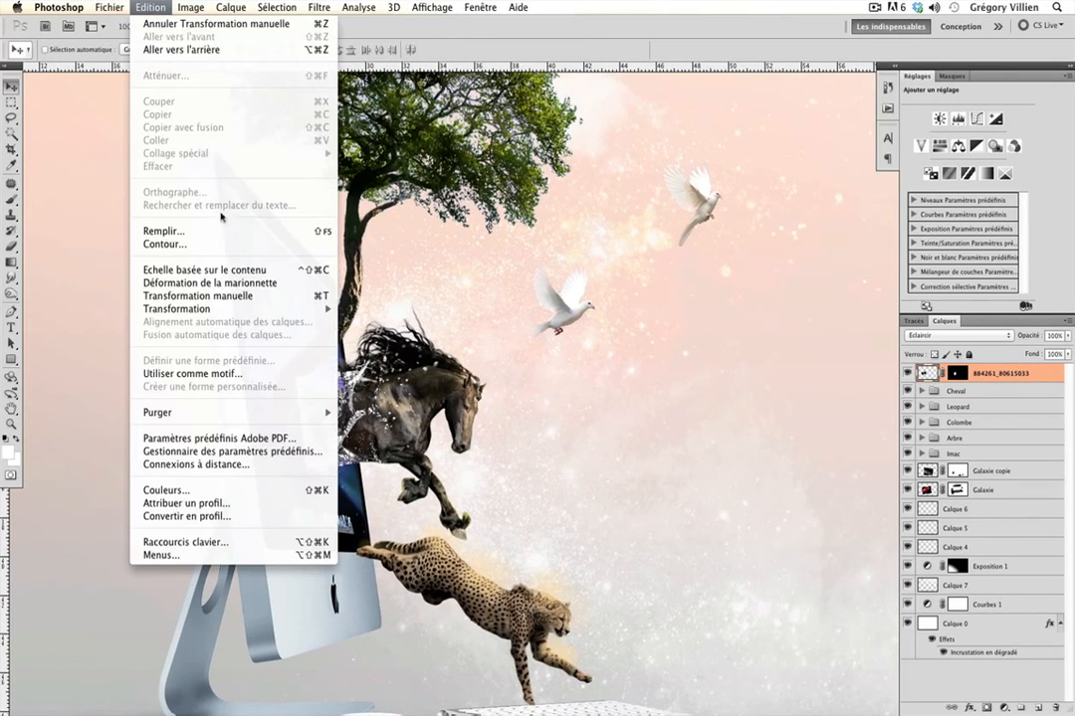
pyautogui.moveTo(248, 312)
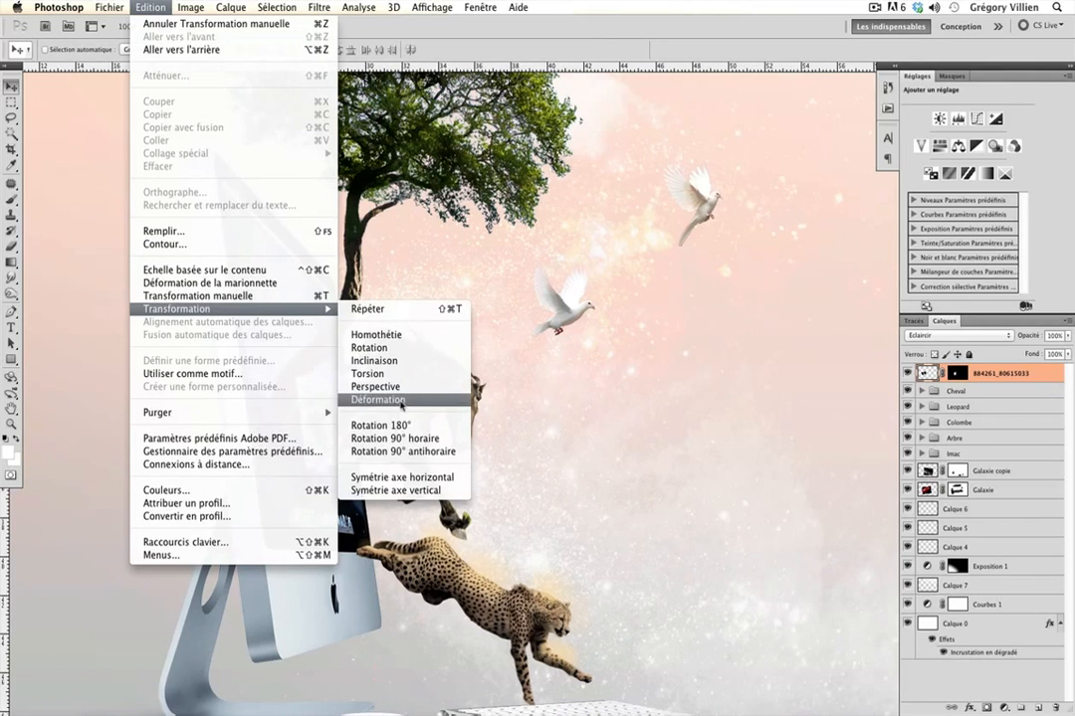
pyautogui.click(378, 399)
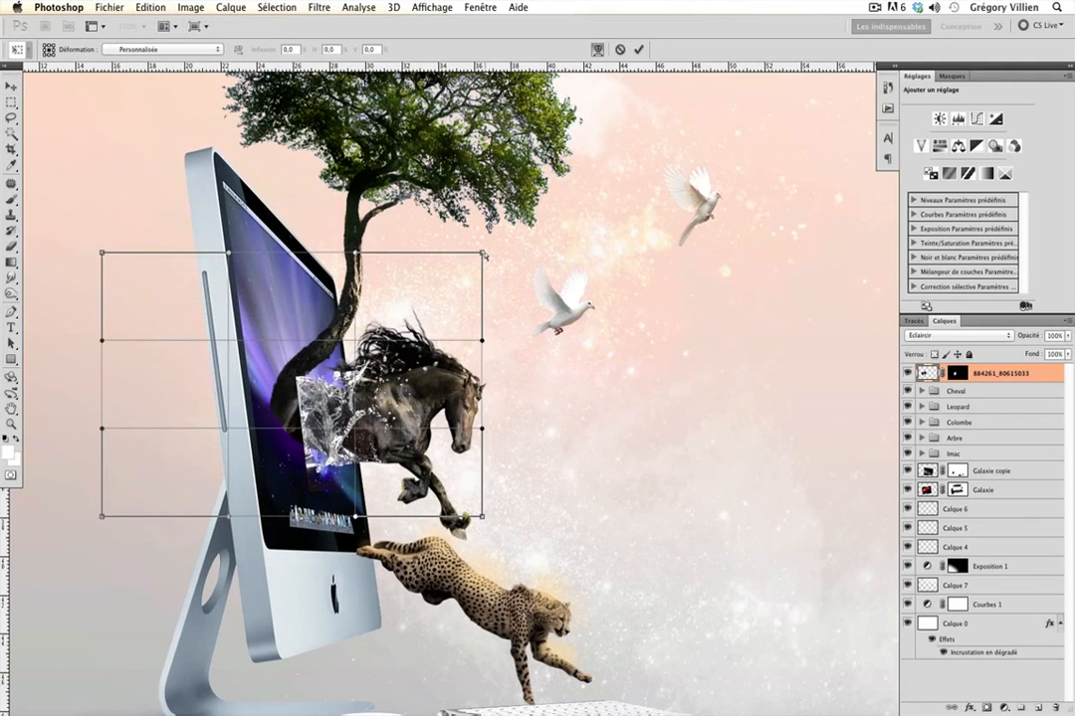
pyautogui.moveTo(484, 255); pyautogui.dragTo(520, 260)
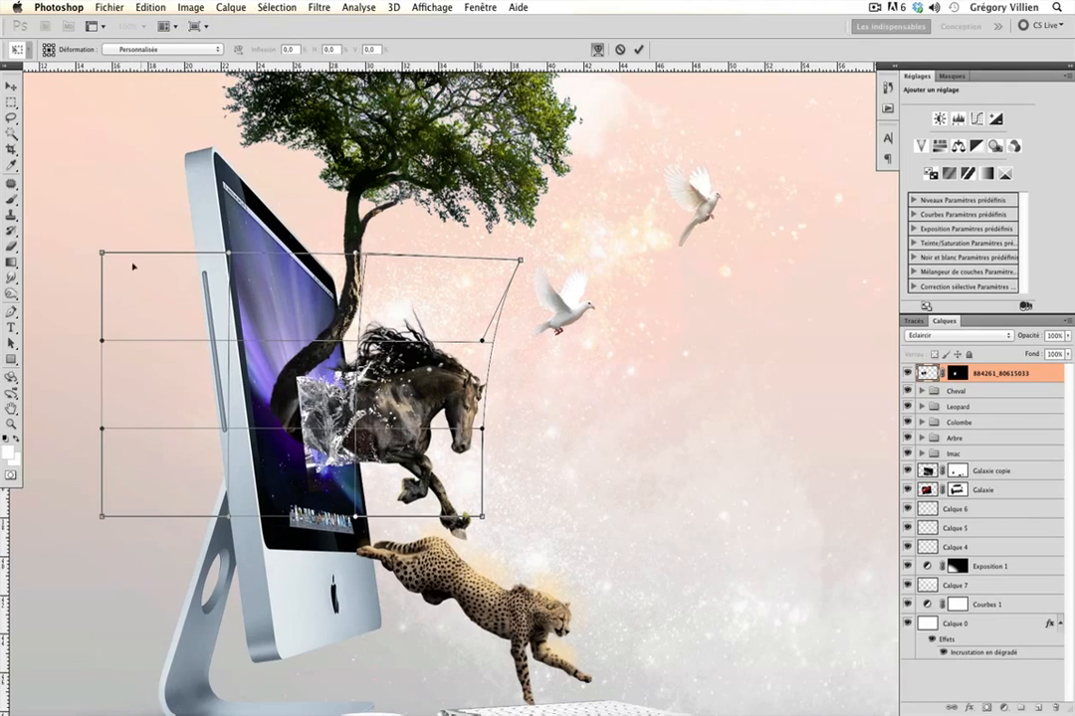
pyautogui.moveTo(103, 254); pyautogui.dragTo(111, 327)
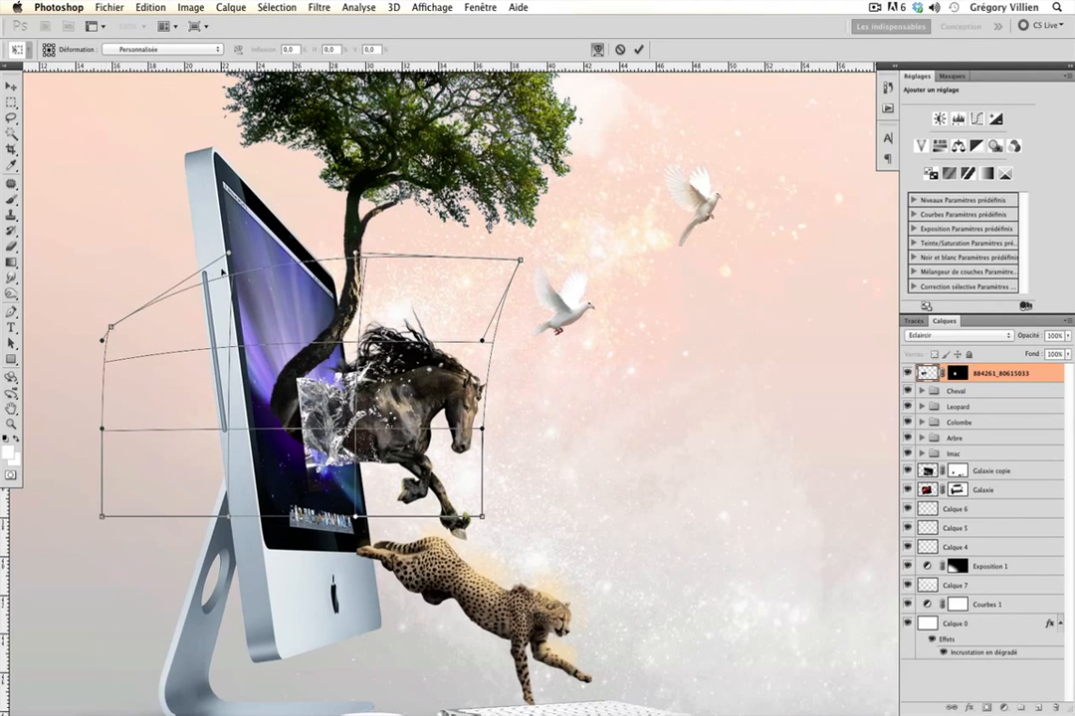
pyautogui.moveTo(229, 284); pyautogui.dragTo(307, 282)
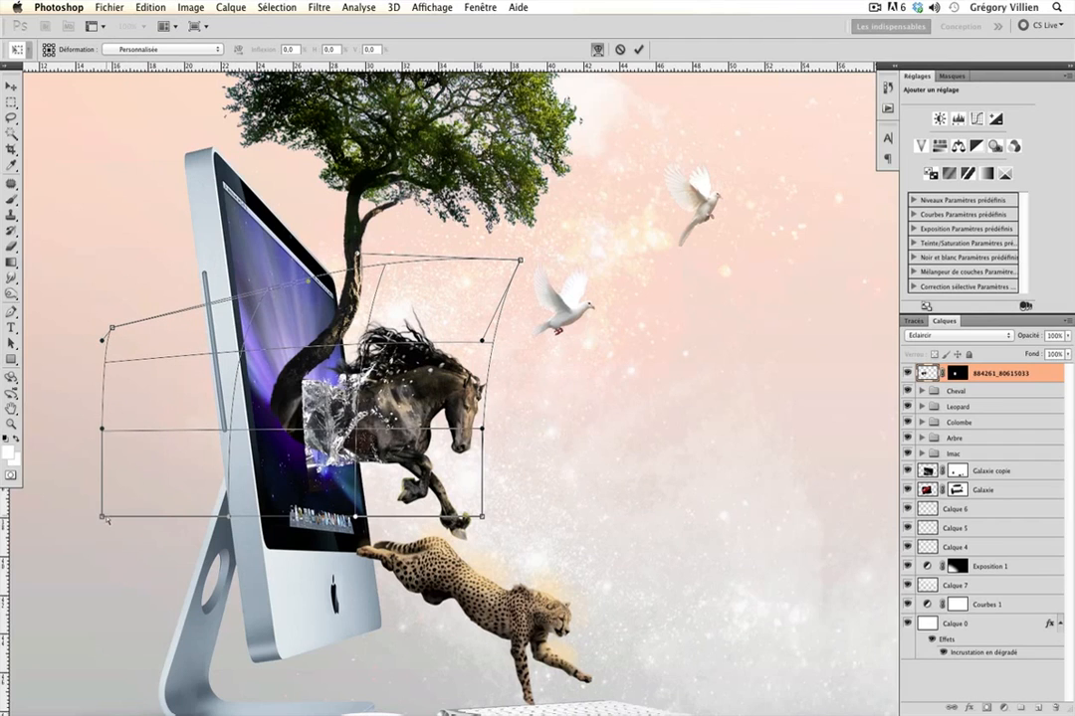
# Warp the splash's lower edge and interior to follow the horse's belly and hindquarters, and apply the deformation
pyautogui.moveTo(103, 516); pyautogui.dragTo(95, 437)
pyautogui.moveTo(258, 467); pyautogui.dragTo(270, 462)
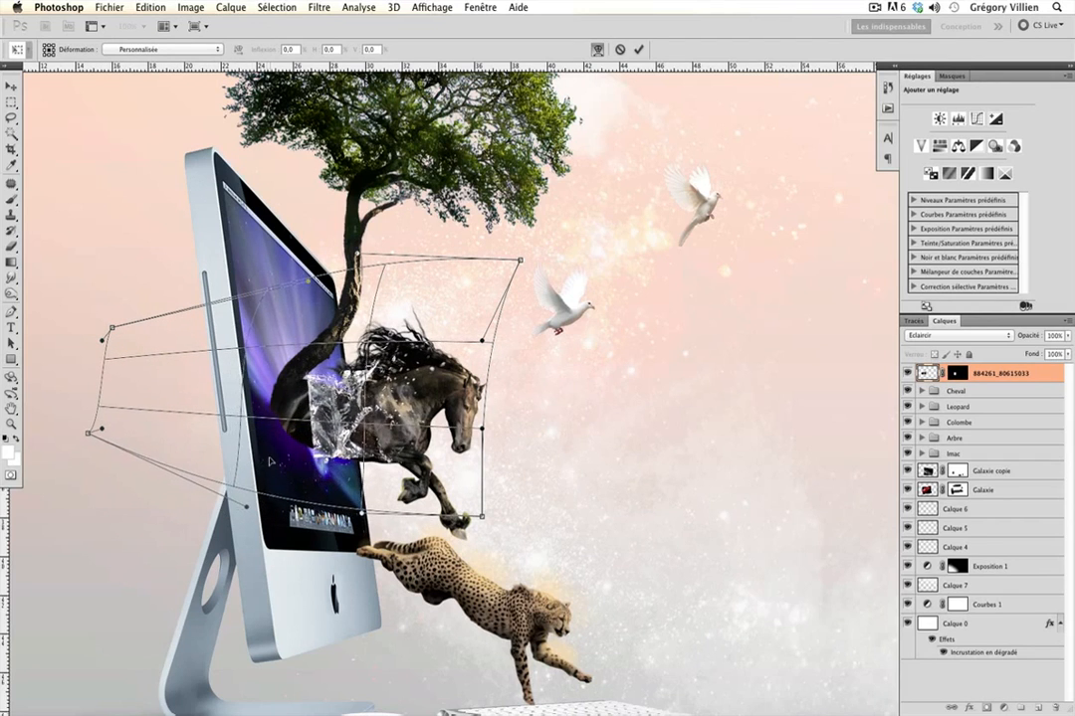
pyautogui.moveTo(247, 506); pyautogui.dragTo(187, 459)
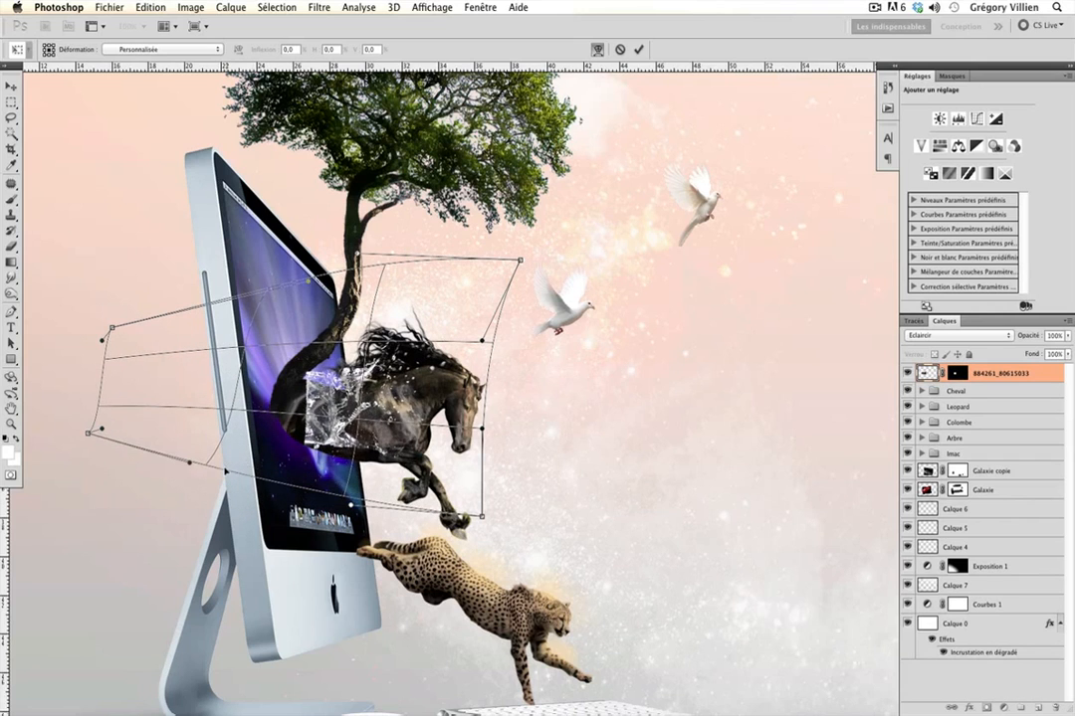
pyautogui.moveTo(361, 513); pyautogui.dragTo(349, 504)
pyautogui.moveTo(367, 427); pyautogui.dragTo(382, 454)
pyautogui.moveTo(187, 458); pyautogui.dragTo(171, 430)
pyautogui.moveTo(330, 382); pyautogui.dragTo(328, 374)
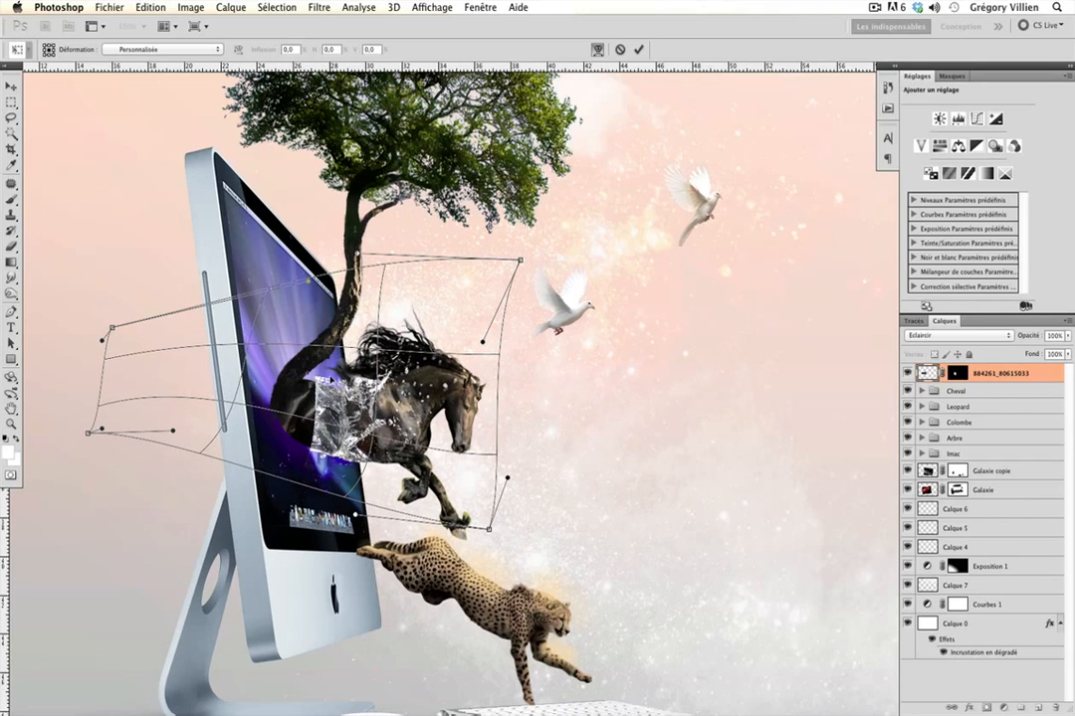
pyautogui.press('Return')
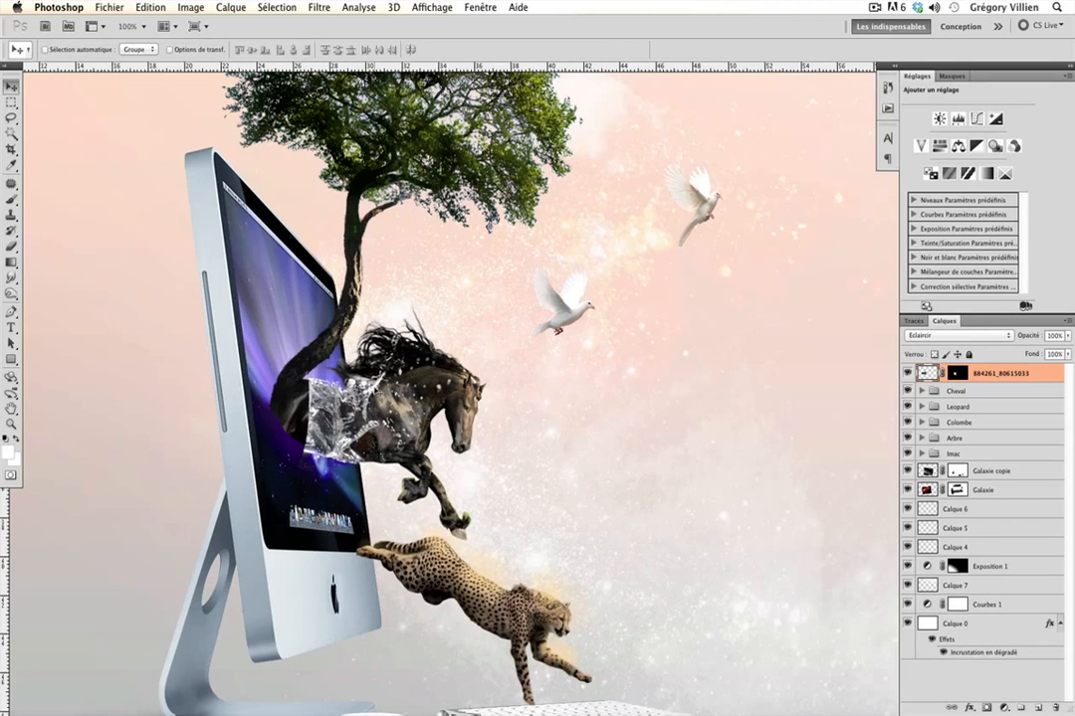
# Hide the splash's hard edge over the horse's hindquarters by painting its layer mask black with a soft 91 px brush at 79% opacity
pyautogui.click(958, 373)
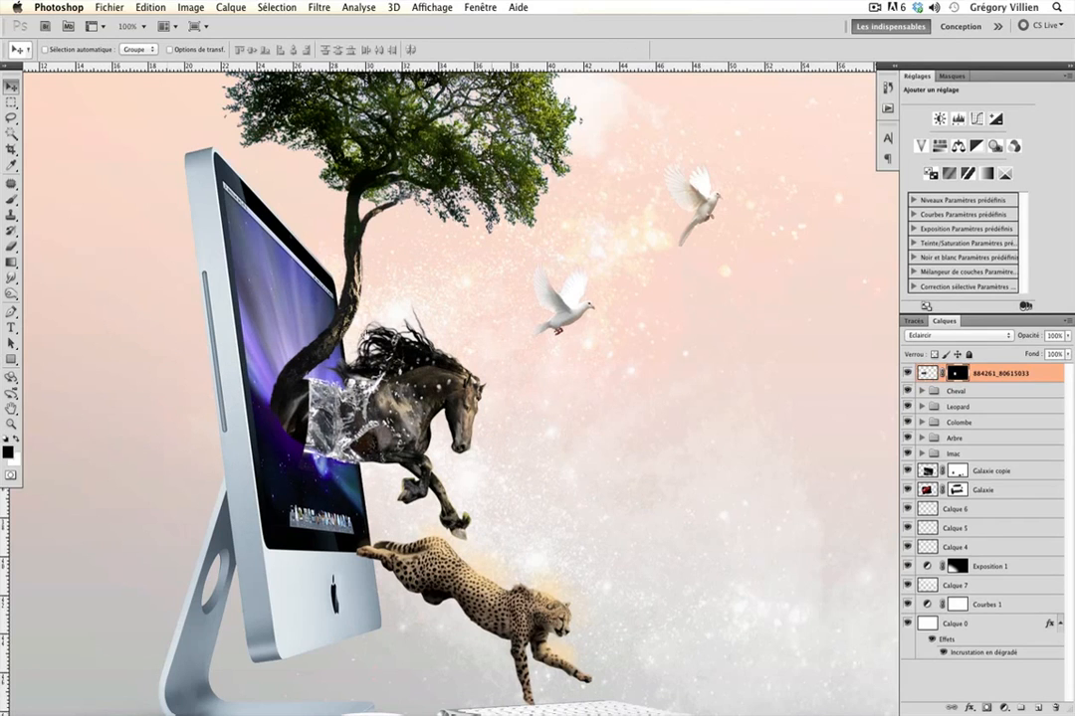
pyautogui.click(9, 200)
pyautogui.moveTo(339, 402); pyautogui.dragTo(312, 408)
pyautogui.rightClick(312, 408)
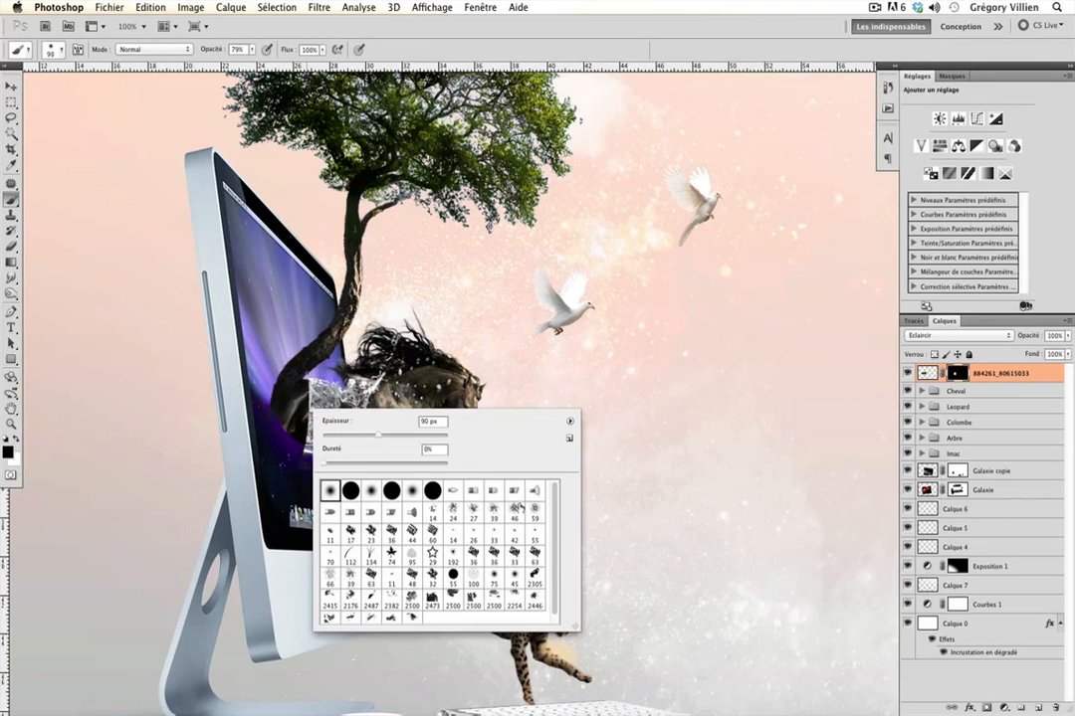
pyautogui.click(516, 577)
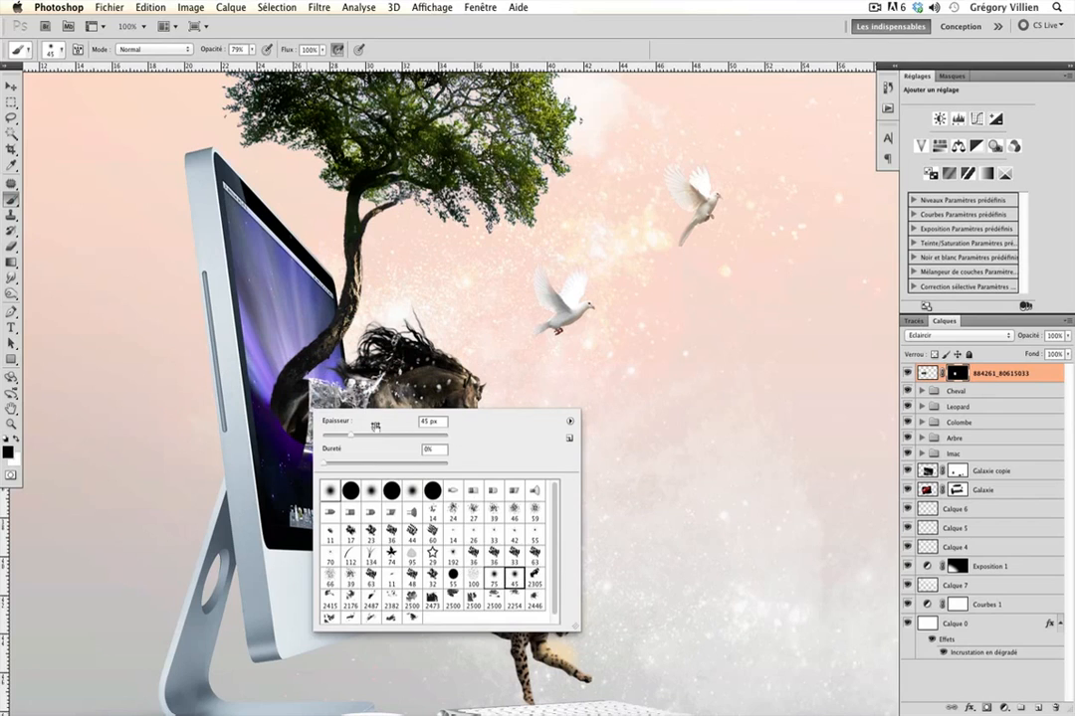
pyautogui.press('Return')
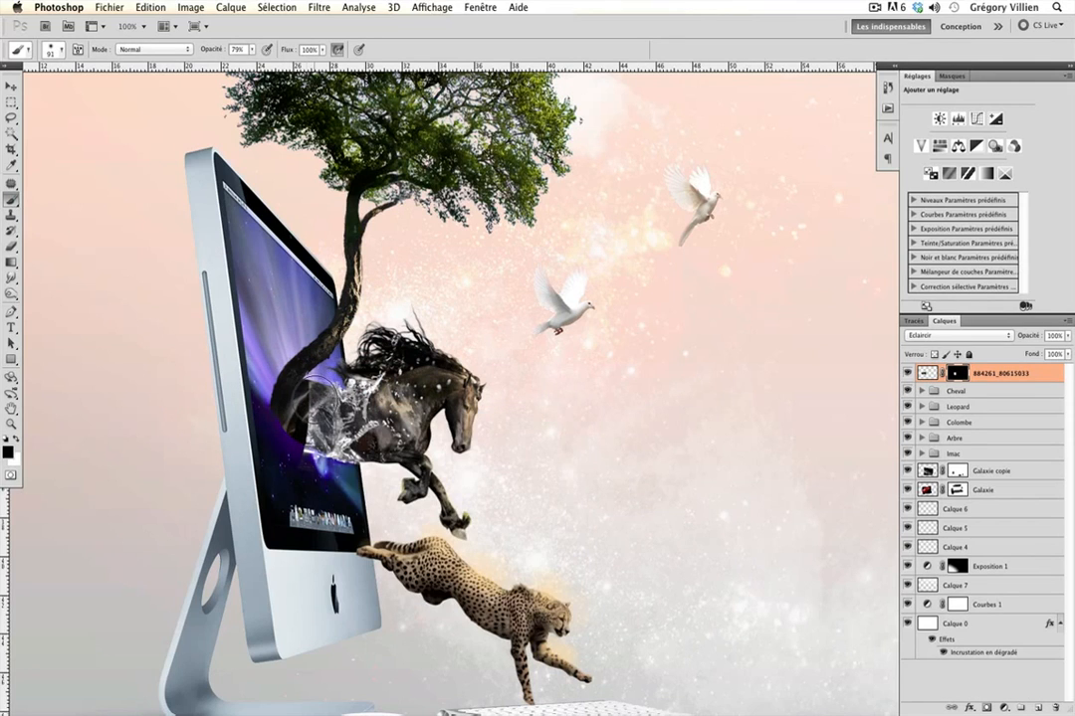
pyautogui.press('super+z')
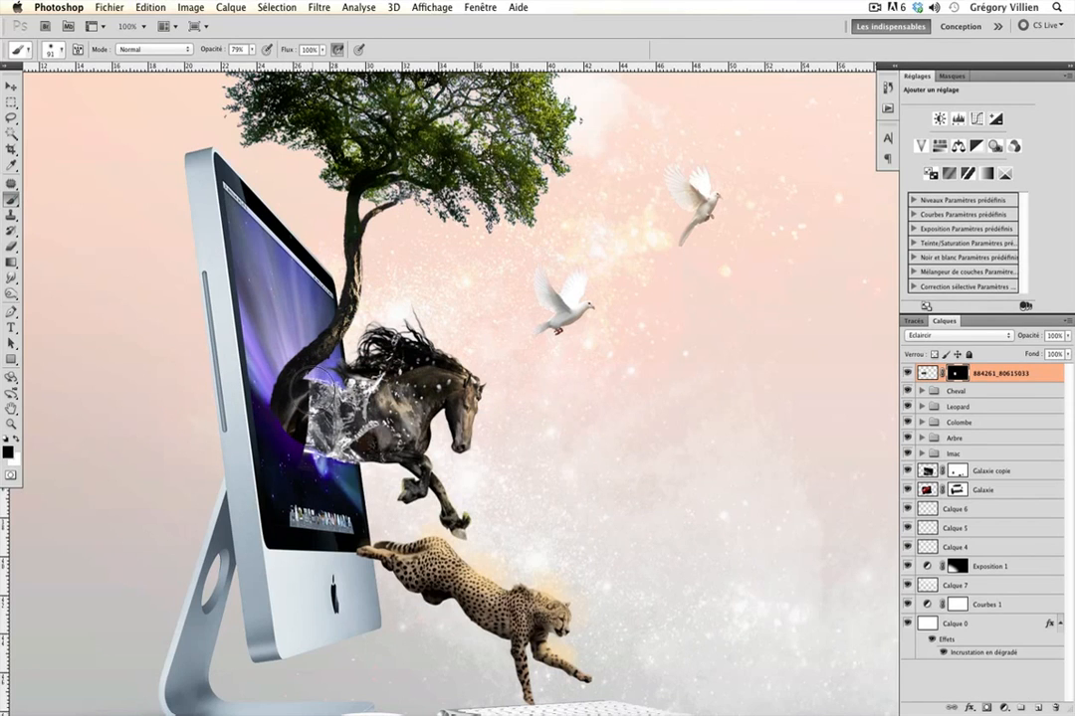
pyautogui.moveTo(311, 411)
pyautogui.mouseDown()
pyautogui.moveTo(310, 400)
pyautogui.moveTo(296, 436)
pyautogui.mouseUp()
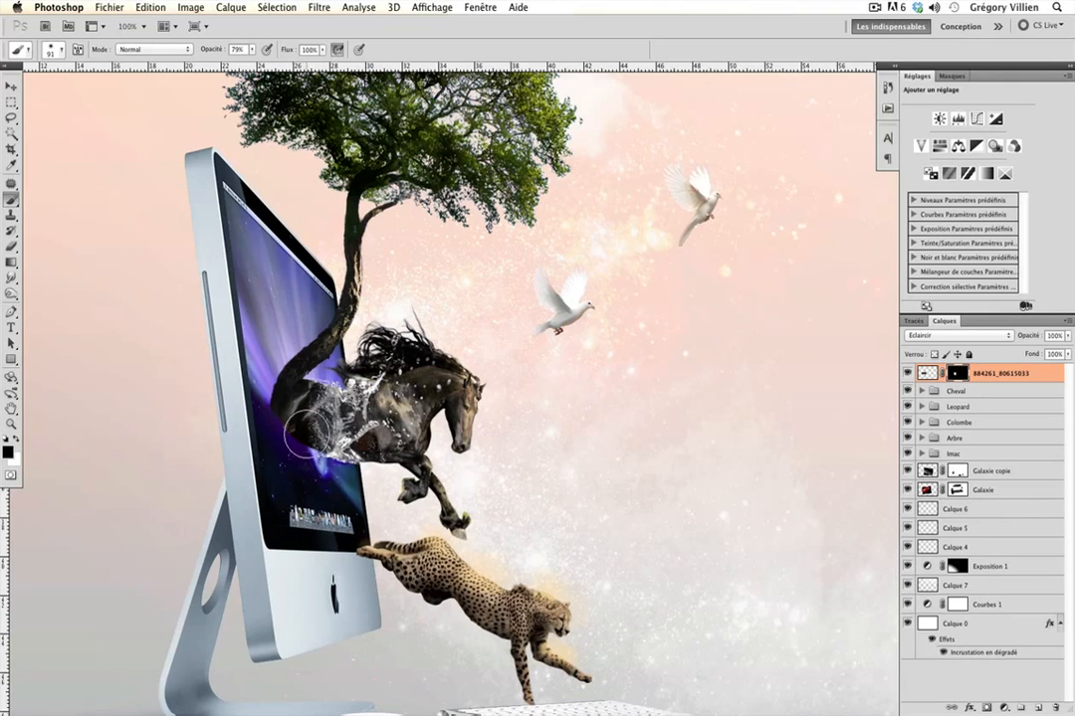
pyautogui.moveTo(319, 440)
pyautogui.mouseDown()
pyautogui.moveTo(313, 369)
pyautogui.moveTo(332, 432)
pyautogui.moveTo(332, 408)
pyautogui.moveTo(319, 401)
pyautogui.moveTo(322, 412)
pyautogui.mouseUp()
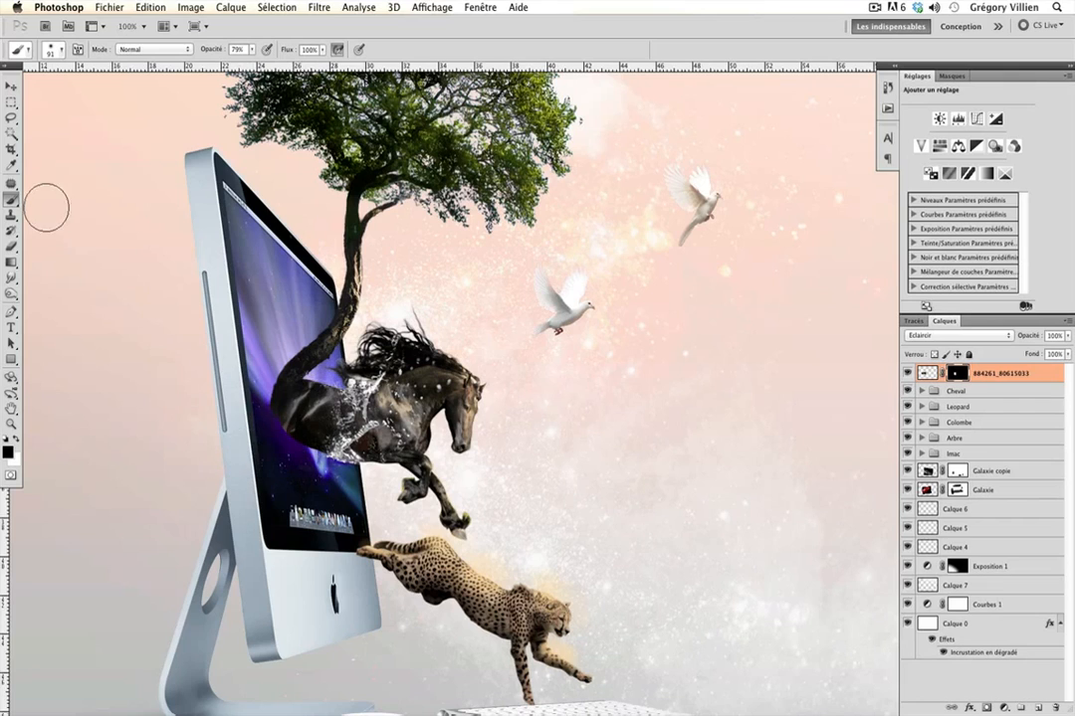
# Adjust the splash slightly with Free Transform so it sits closer within the horse's body, and apply the transformation
pyautogui.click(12, 89)
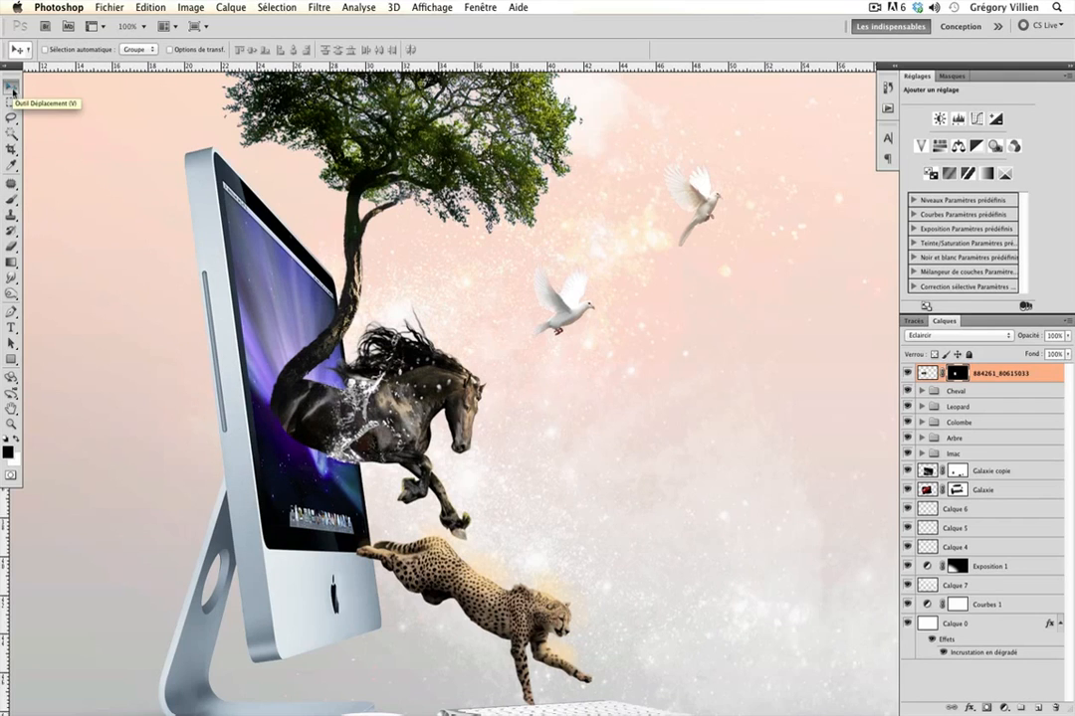
pyautogui.press('super+t')
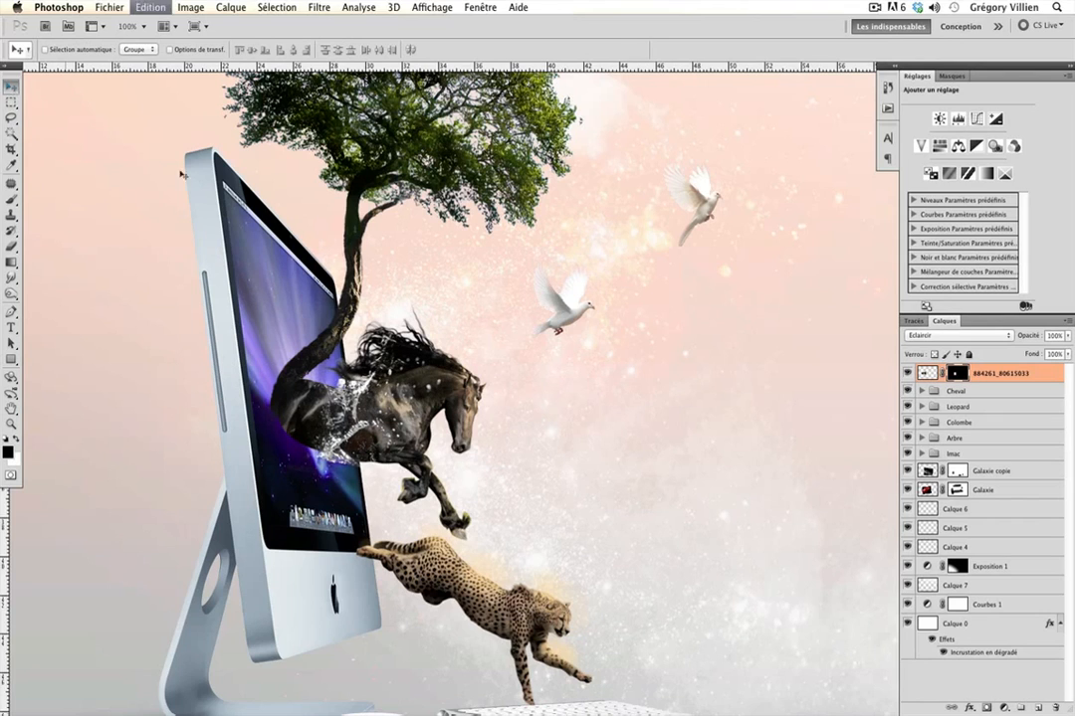
pyautogui.moveTo(479, 497); pyautogui.dragTo(462, 490)
pyautogui.press('Return')
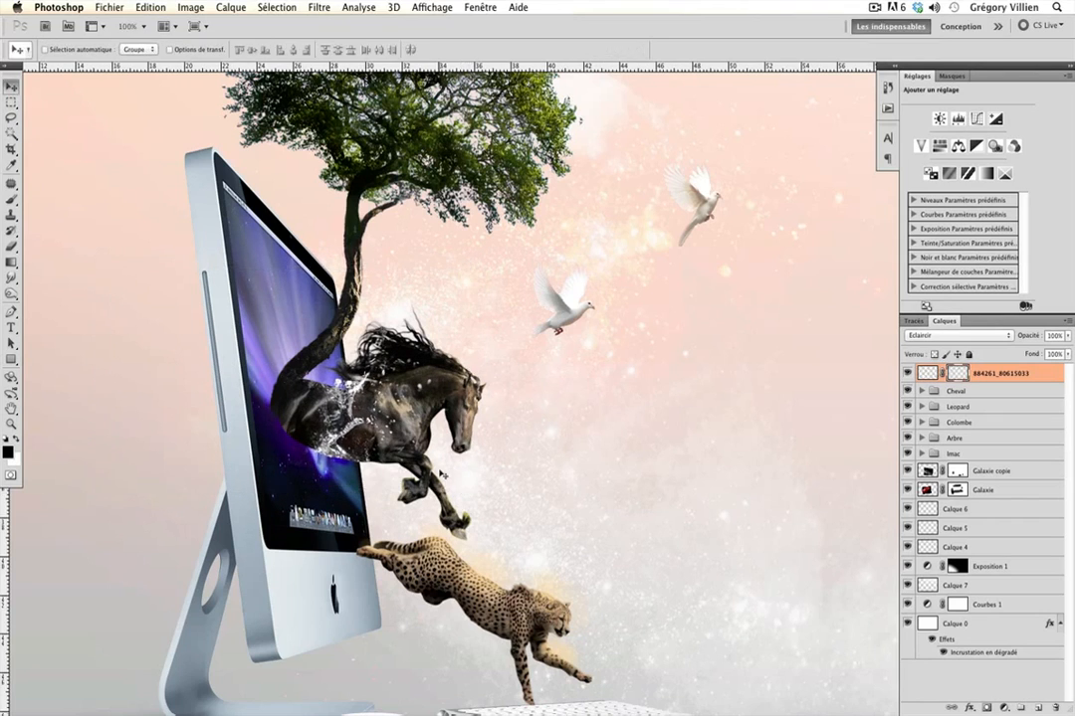
pyautogui.press('super+minus')
pyautogui.press('super+minus')
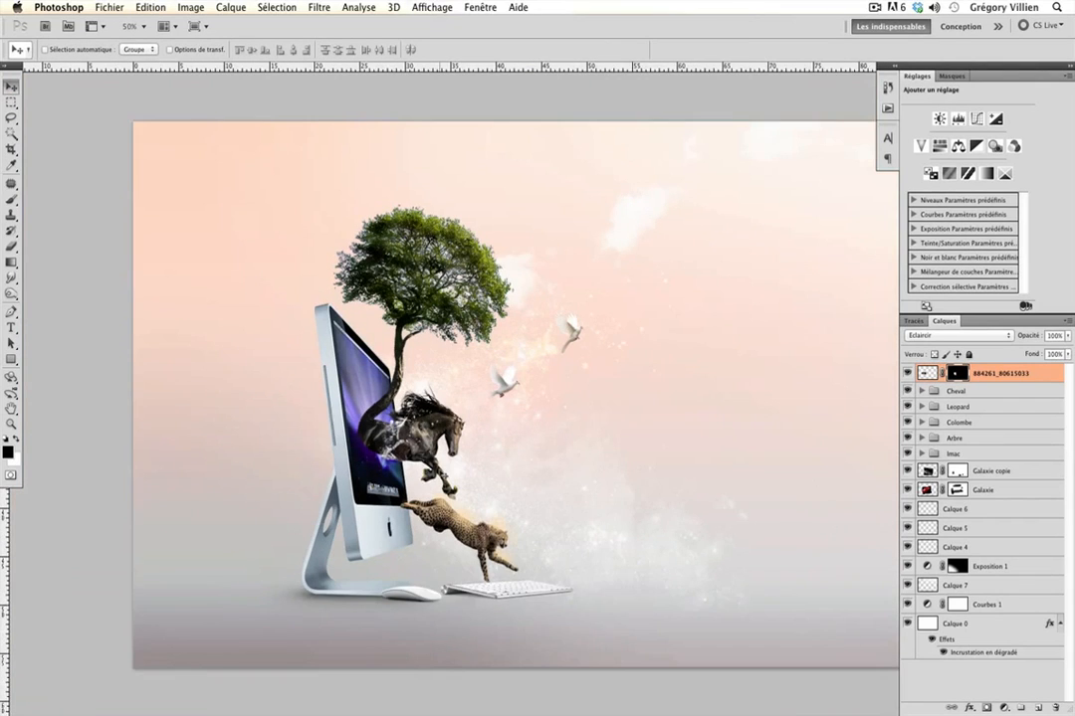
pyautogui.press('super+plus')
pyautogui.moveTo(441, 458); pyautogui.dragTo(397, 395)
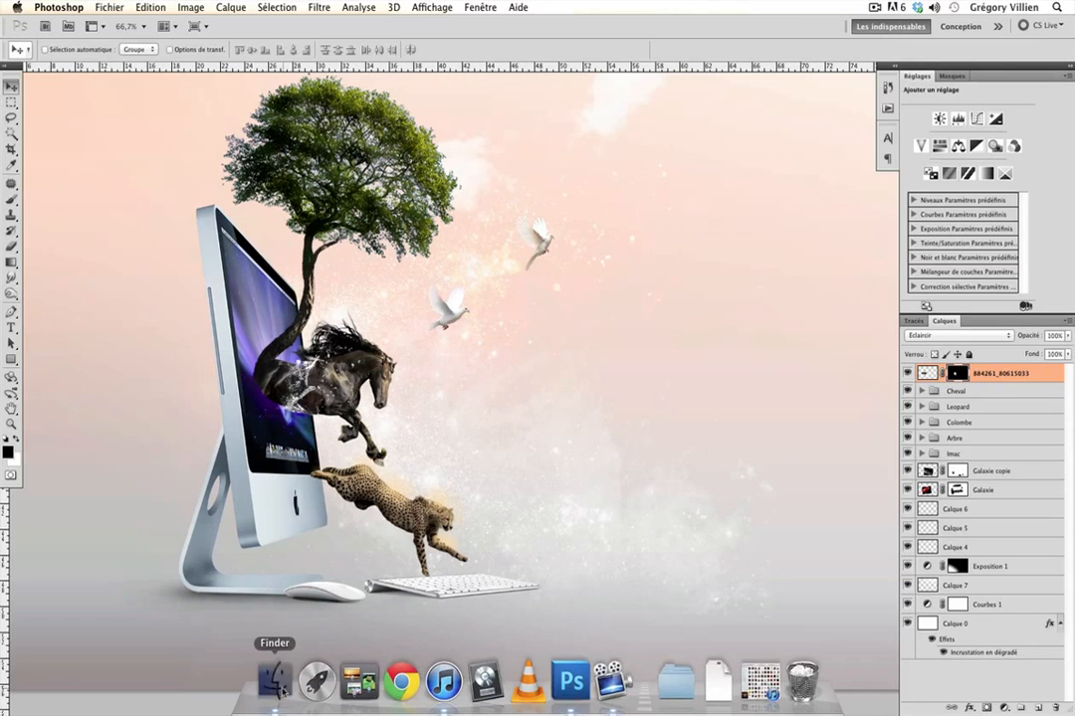
# Switch to Finder, preview the photos in the Water folder and place 1216254_49302370.jpeg in the composition
pyautogui.click(271, 687)
pyautogui.click(772, 189)
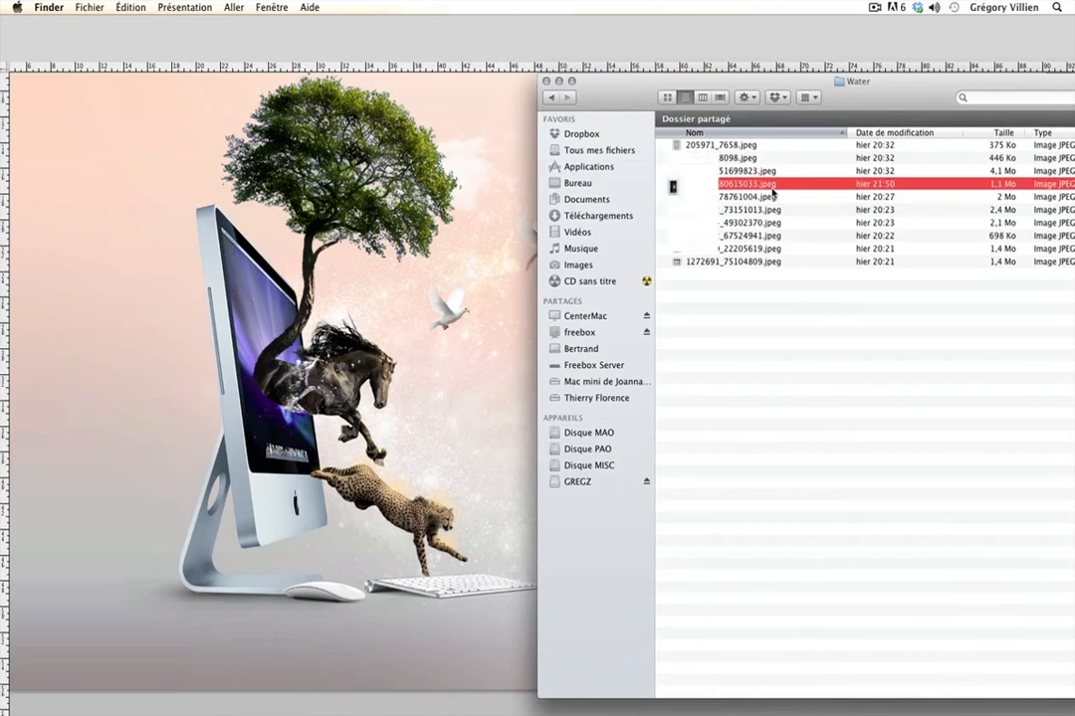
pyautogui.press('space')
pyautogui.press('Down')
pyautogui.press('Down')
pyautogui.press('Down')
pyautogui.press('Down')
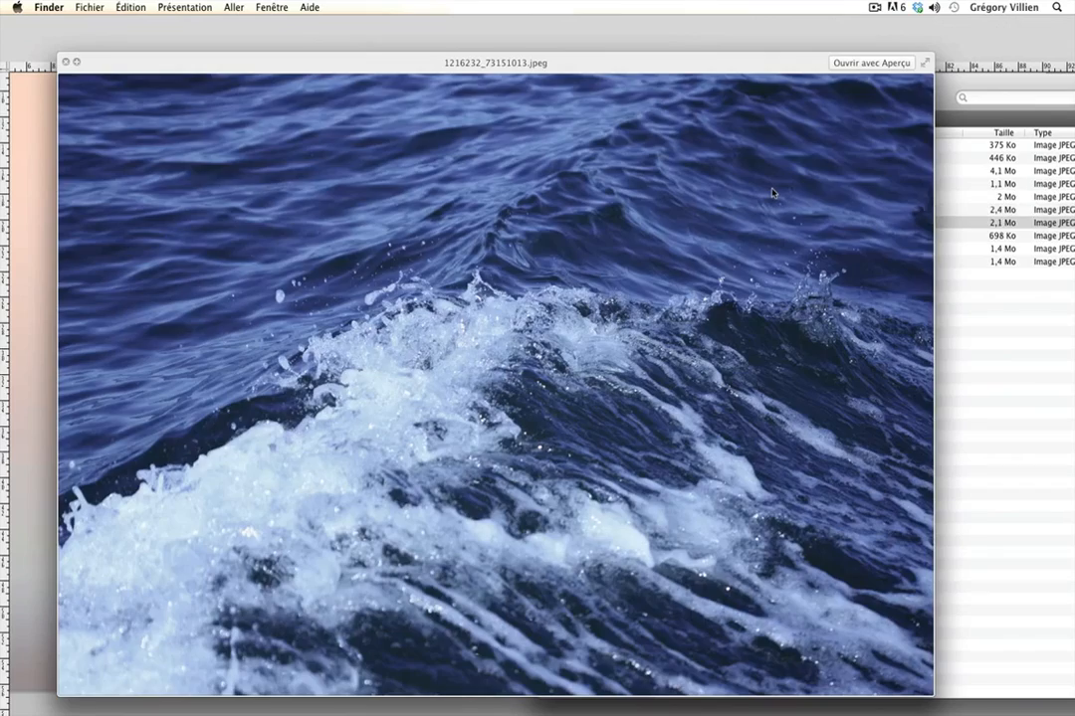
pyautogui.press('Up')
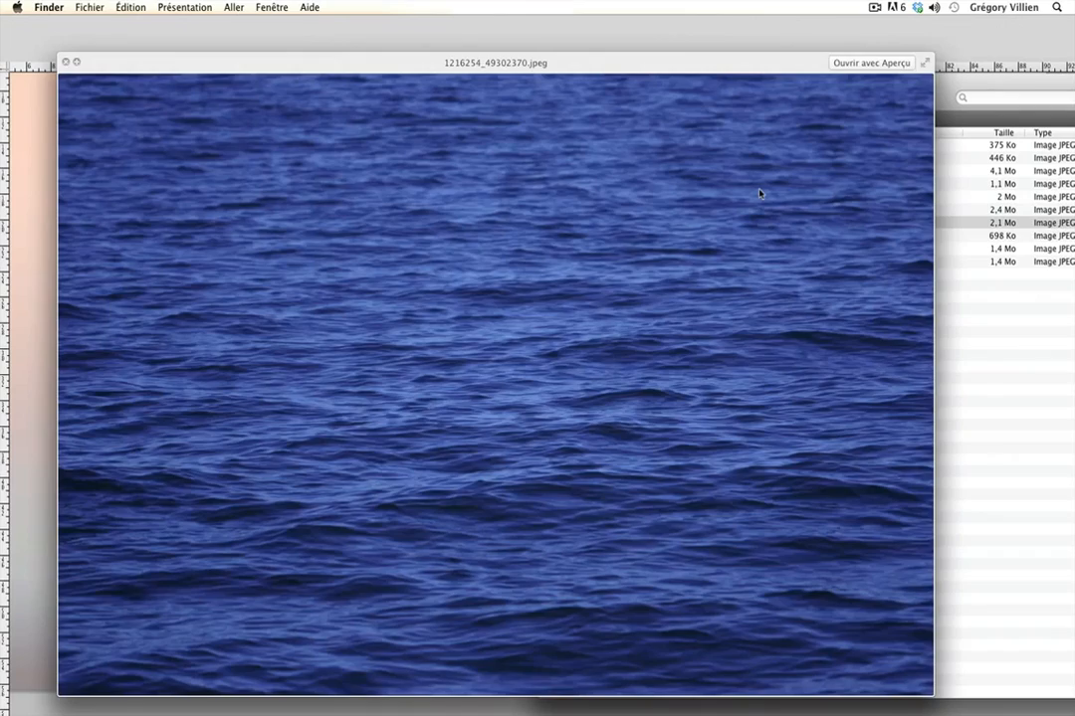
pyautogui.press('space')
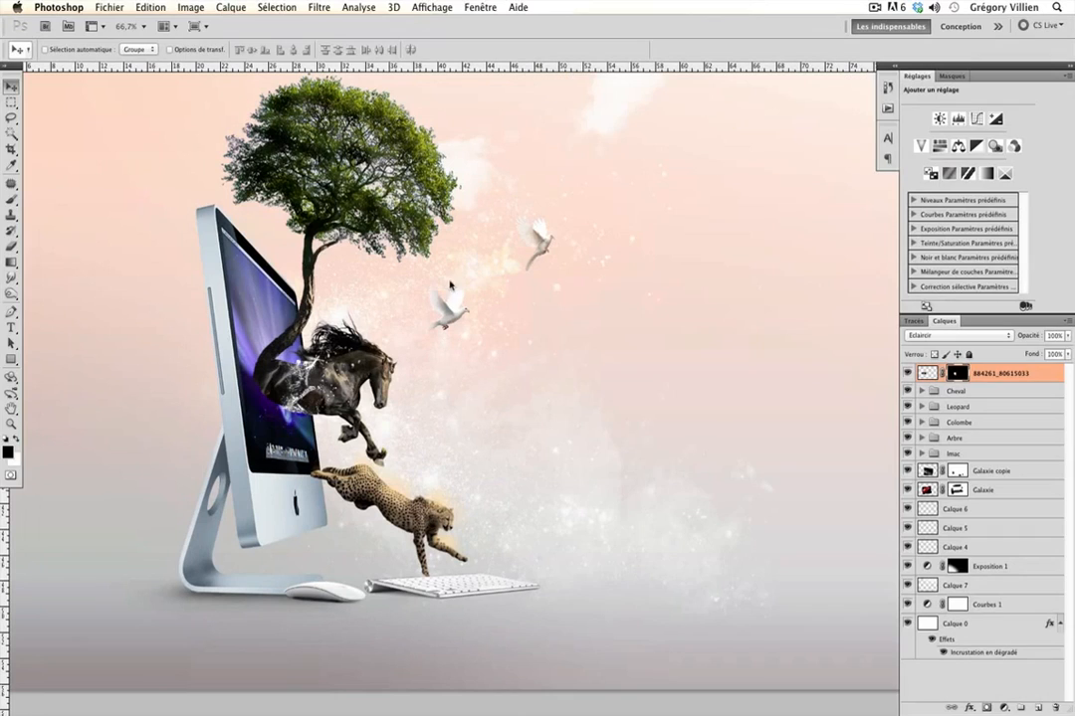
pyautogui.press('Return')
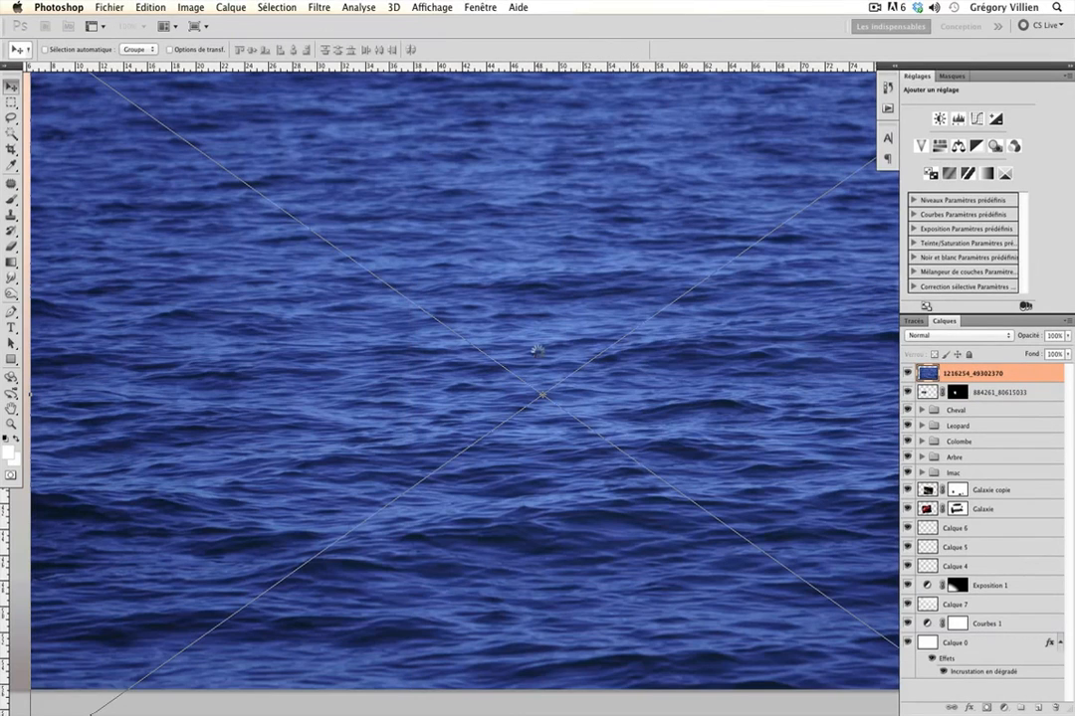
# Rasterize the placed sea layer and desaturate it to grey with Hue/Saturation
pyautogui.rightClick(970, 373)
pyautogui.click(876, 503)
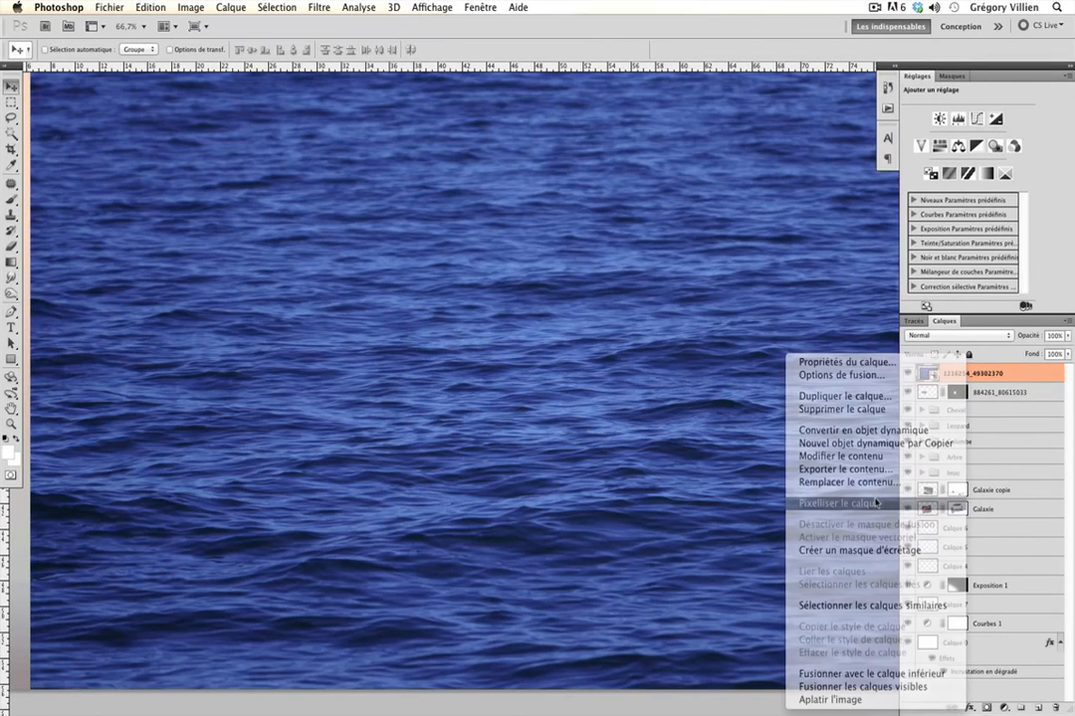
pyautogui.press('super+u')
pyautogui.moveTo(832, 530); pyautogui.dragTo(762, 533)
pyautogui.click(964, 424)
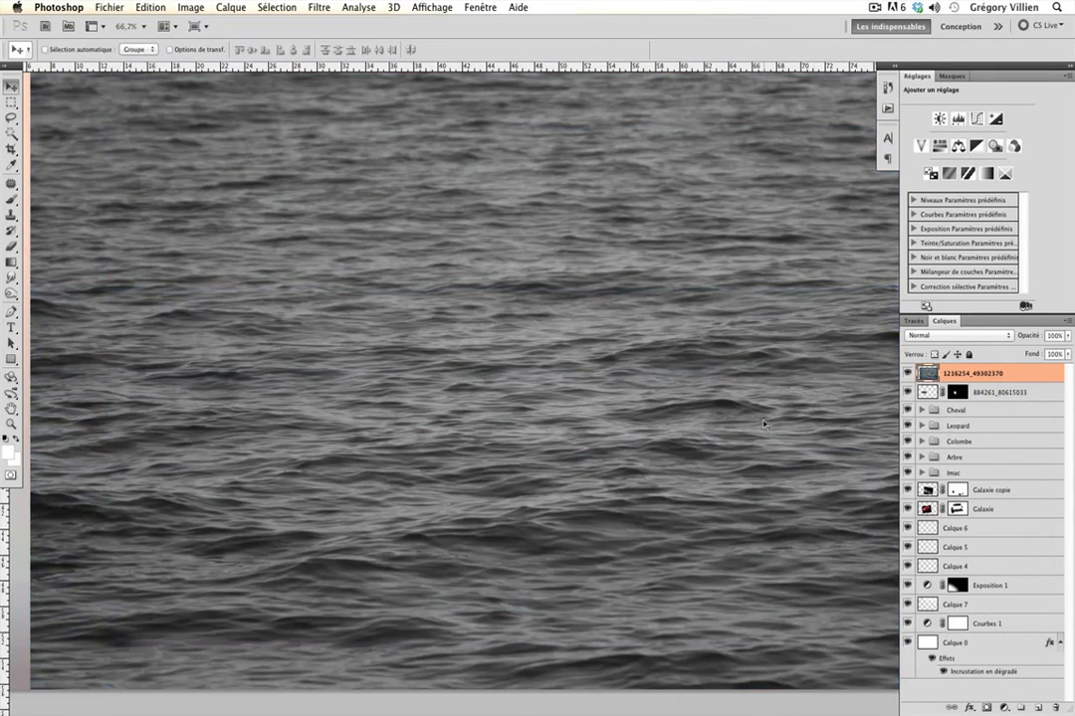
# Scale the sea layer to about 70%, position it over the lower middle of the image and set its blend mode to Eclaircir
pyautogui.press('super+minus')
pyautogui.press('super+t')
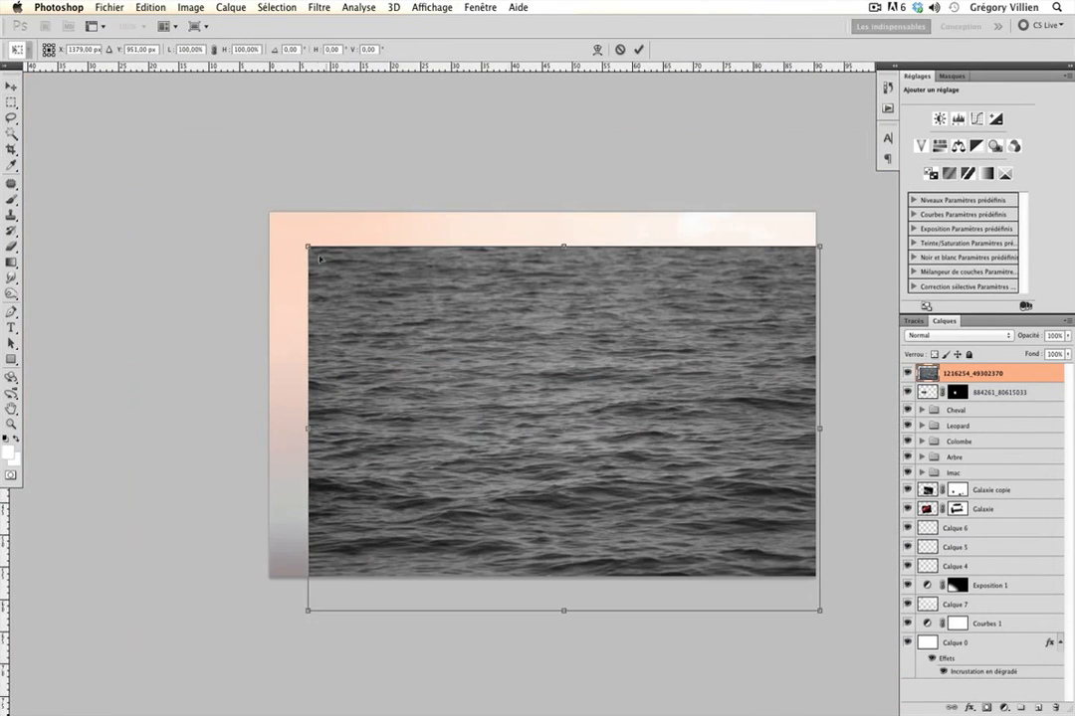
pyautogui.moveTo(307, 246); pyautogui.dragTo(461, 356)
pyautogui.moveTo(628, 439); pyautogui.dragTo(552, 424)
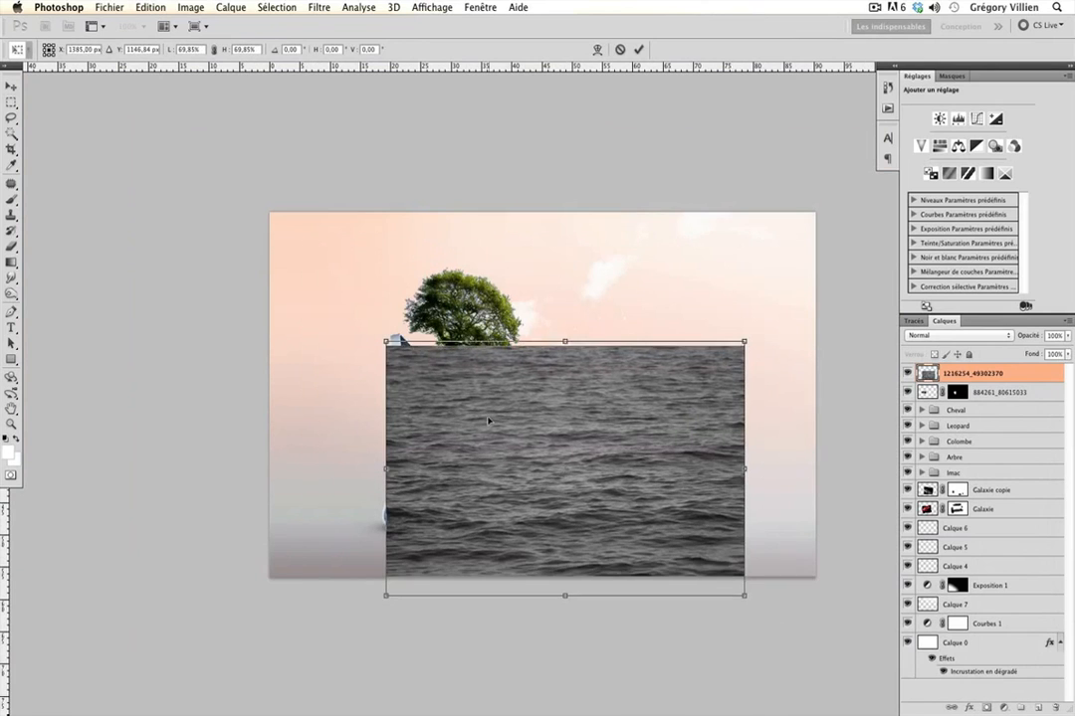
pyautogui.press('Return')
pyautogui.click(955, 336)
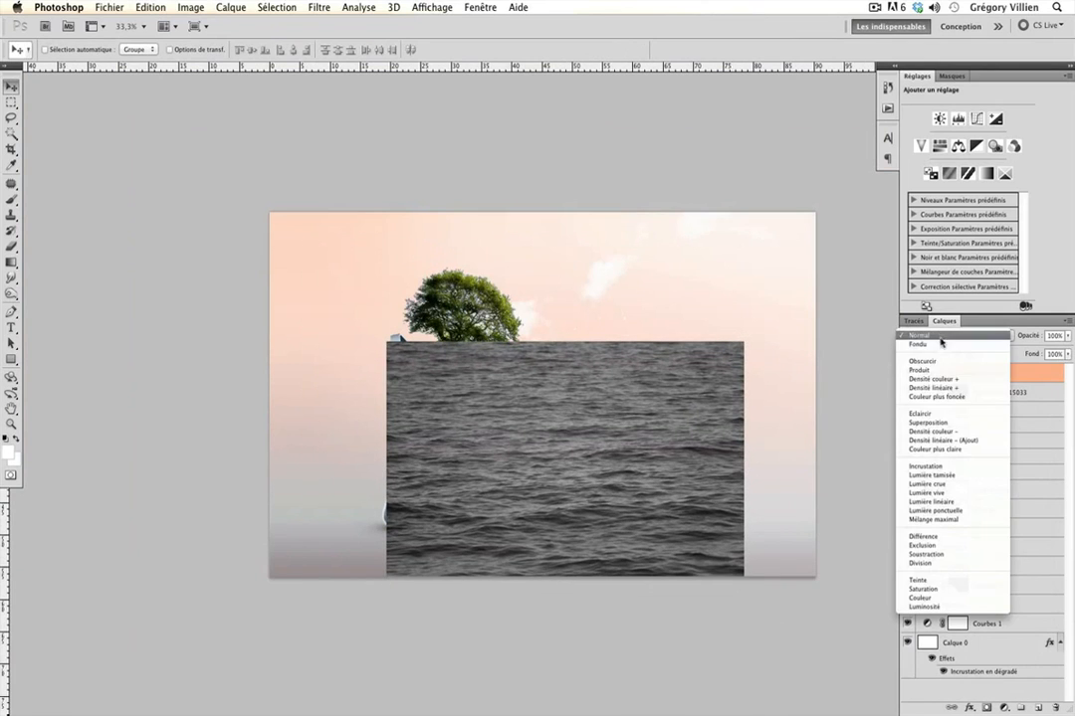
pyautogui.click(932, 413)
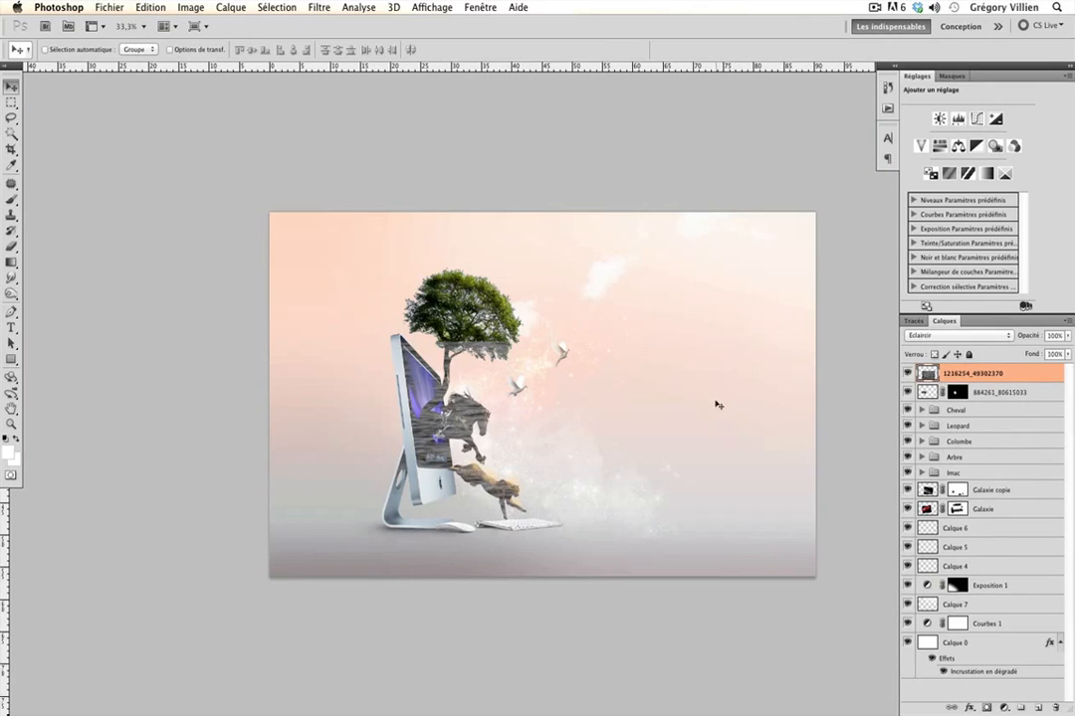
# Apply Levels to the sea layer with input black 64, midtones 0,65 and white 163
pyautogui.press('super+l')
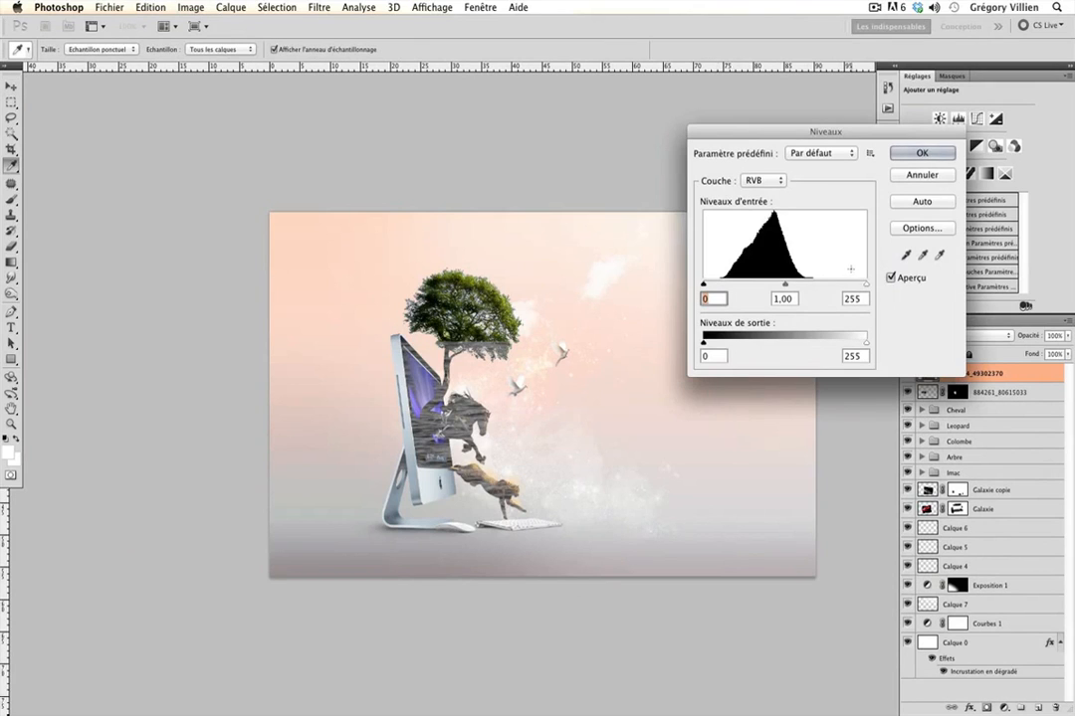
pyautogui.moveTo(866, 283); pyautogui.dragTo(806, 287)
pyautogui.moveTo(704, 285); pyautogui.dragTo(725, 287)
pyautogui.click(807, 287)
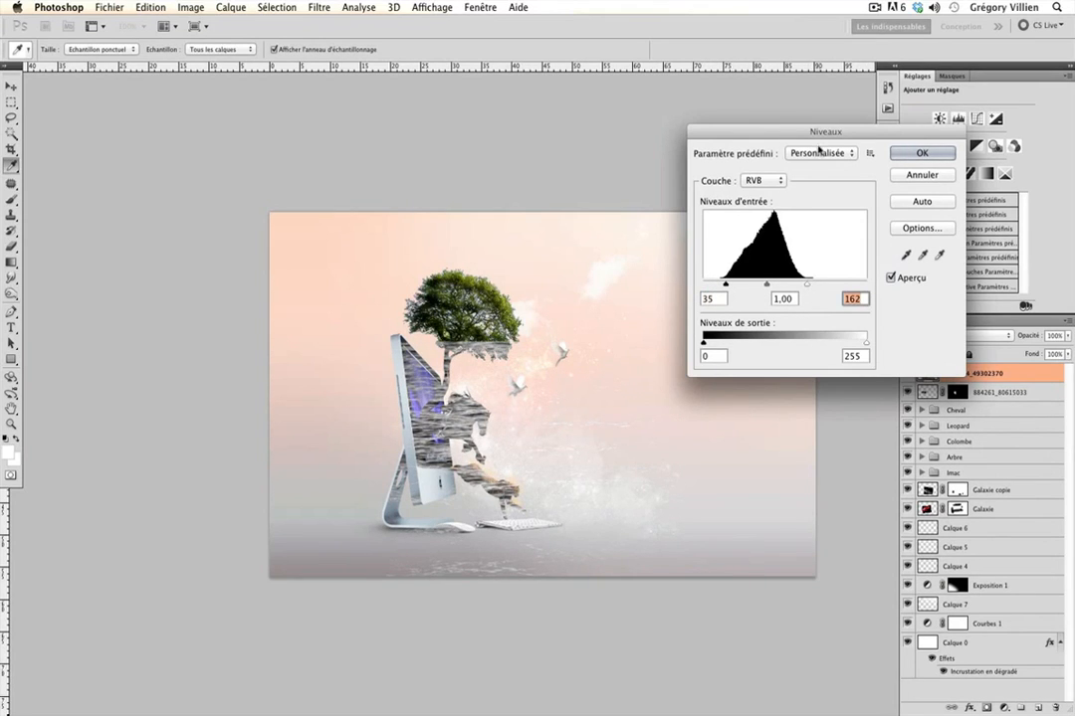
pyautogui.moveTo(801, 131); pyautogui.dragTo(795, 147)
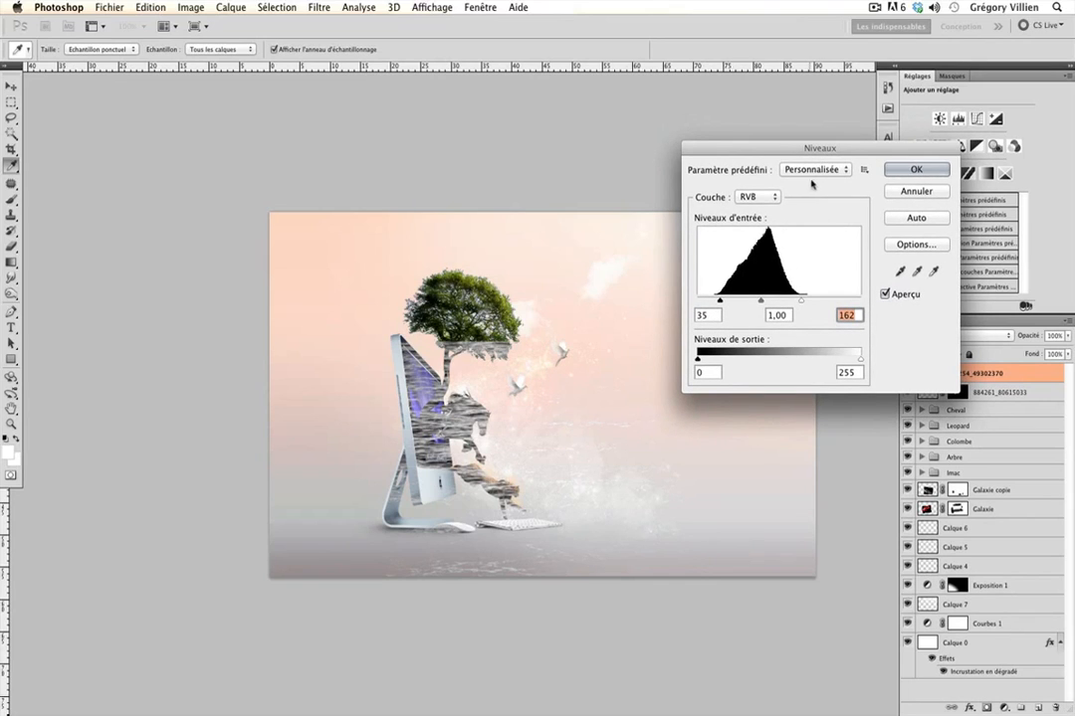
pyautogui.press('Up')
pyautogui.press('Up')
pyautogui.press('Up')
pyautogui.press('Up')
pyautogui.press('Down')
pyautogui.press('Down')
pyautogui.press('Down')
pyautogui.moveTo(760, 301)
pyautogui.mouseDown()
pyautogui.moveTo(723, 301)
pyautogui.moveTo(780, 304)
pyautogui.mouseUp()
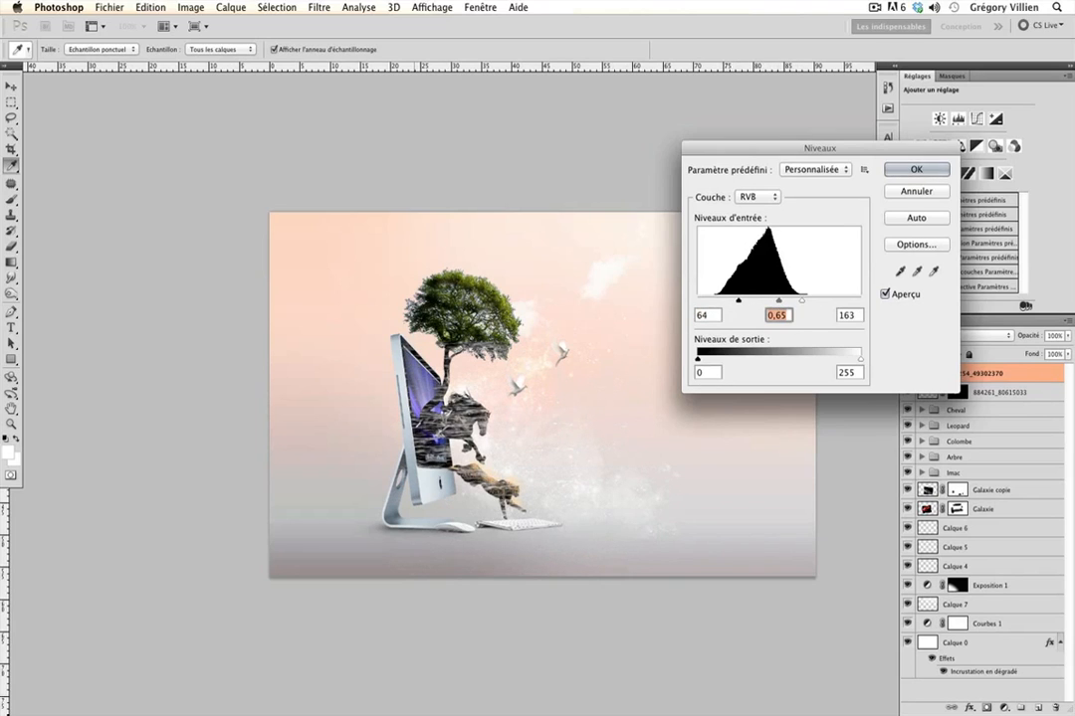
pyautogui.click(917, 171)
# Move the sea layer down and slightly left so its wave highlights lie on the ground beneath the keyboard and mouse
pyautogui.press('super+t')
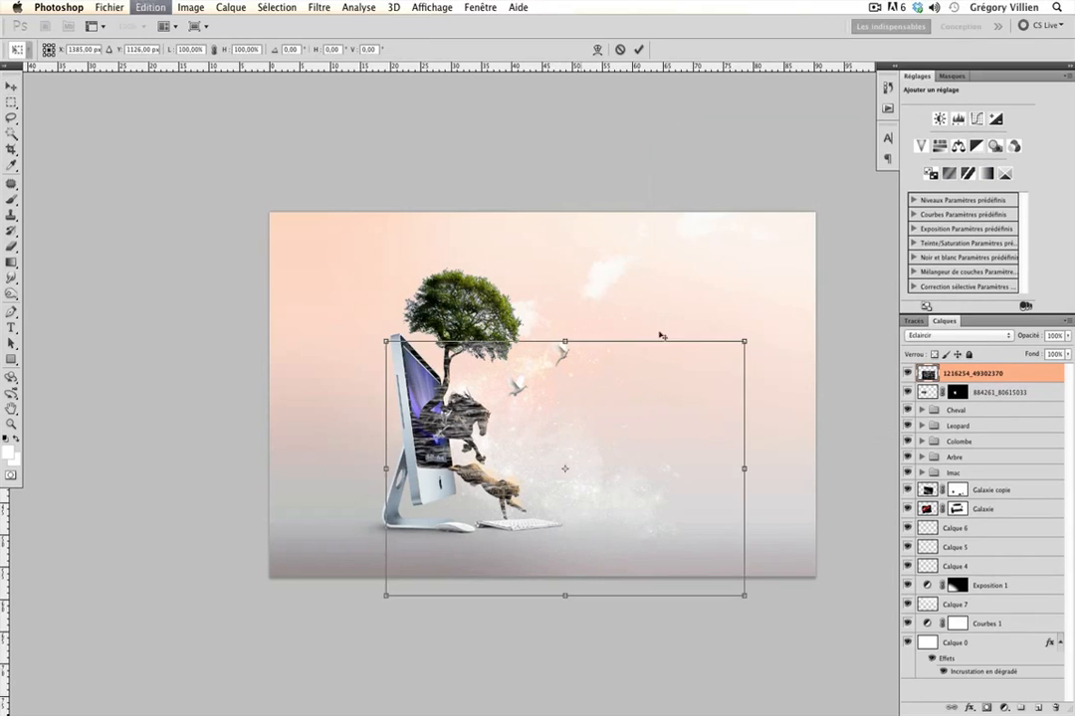
pyautogui.moveTo(660, 338); pyautogui.dragTo(612, 497)
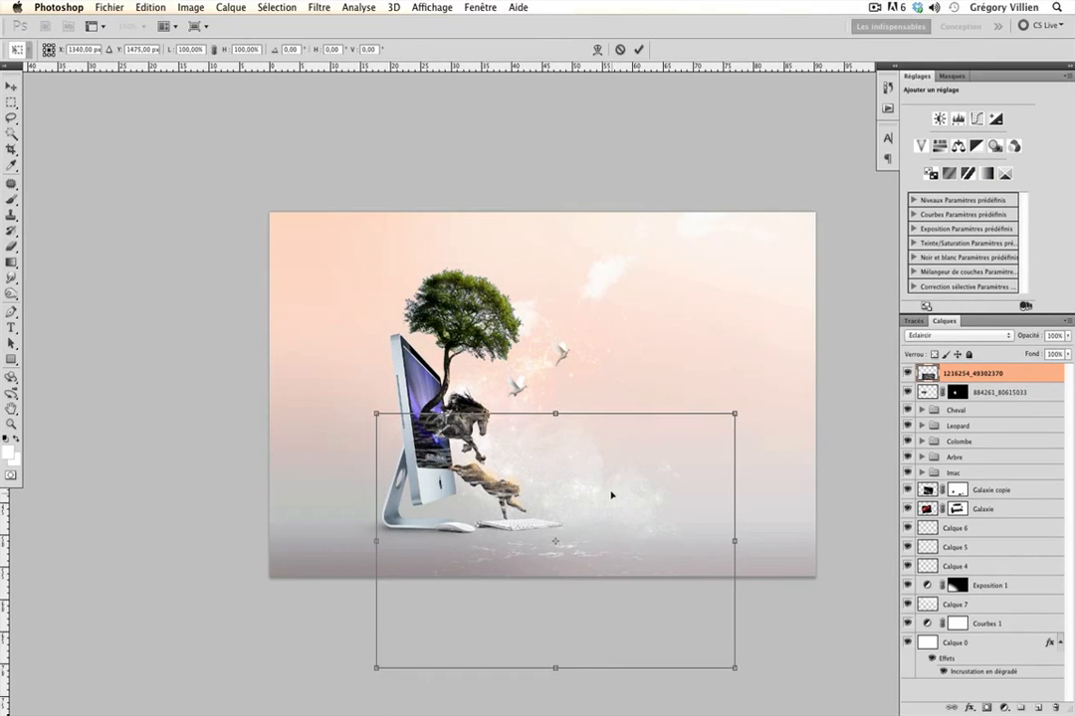
pyautogui.press('Return')
pyautogui.press('super+plus')
pyautogui.scroll(-3, 612, 495)
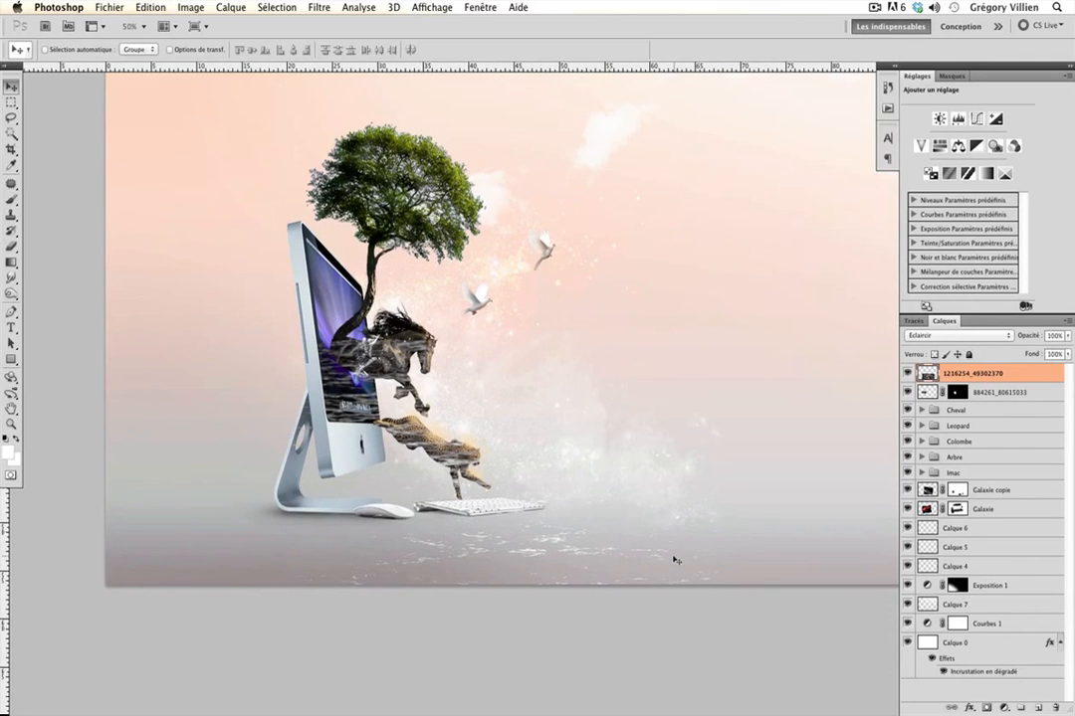
pyautogui.moveTo(674, 560); pyautogui.dragTo(649, 531)
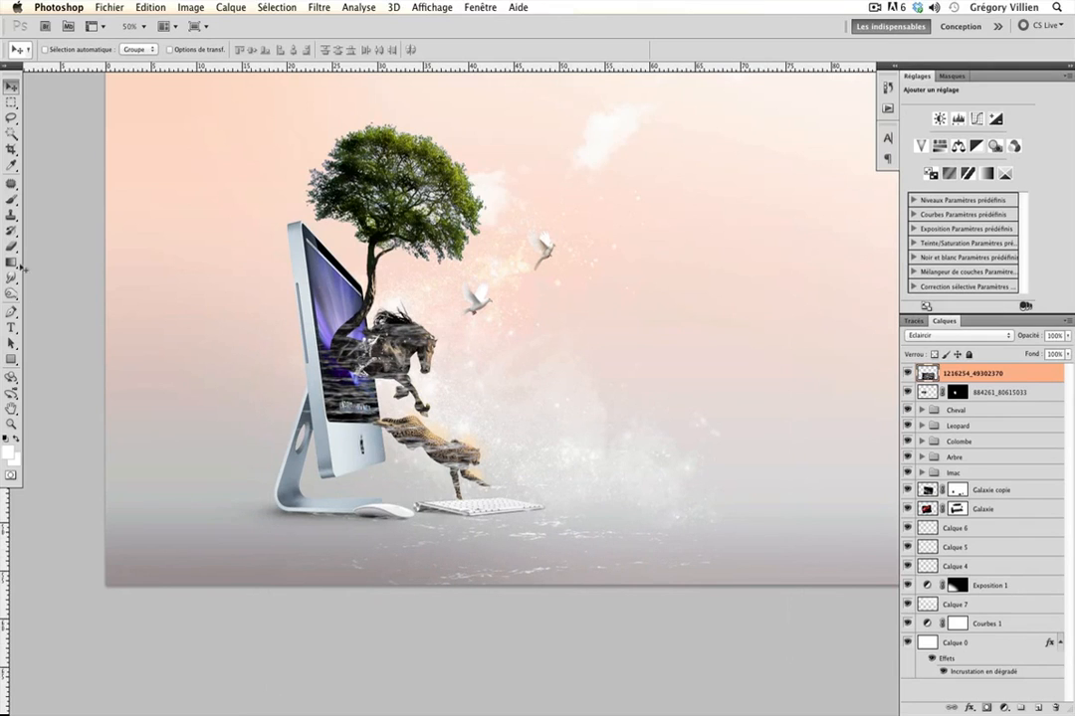
# Select the ground strip below the iMac and add a layer mask limiting the sea layer to that area
pyautogui.click(11, 101)
pyautogui.moveTo(536, 316); pyautogui.dragTo(787, 503)
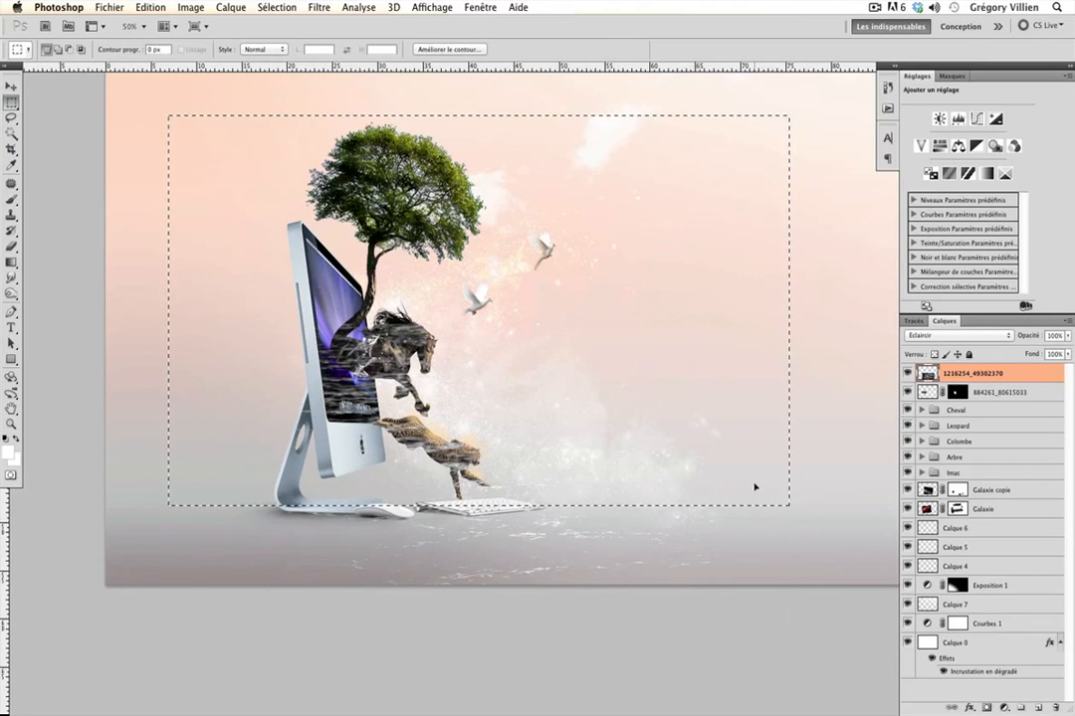
pyautogui.click(753, 573)
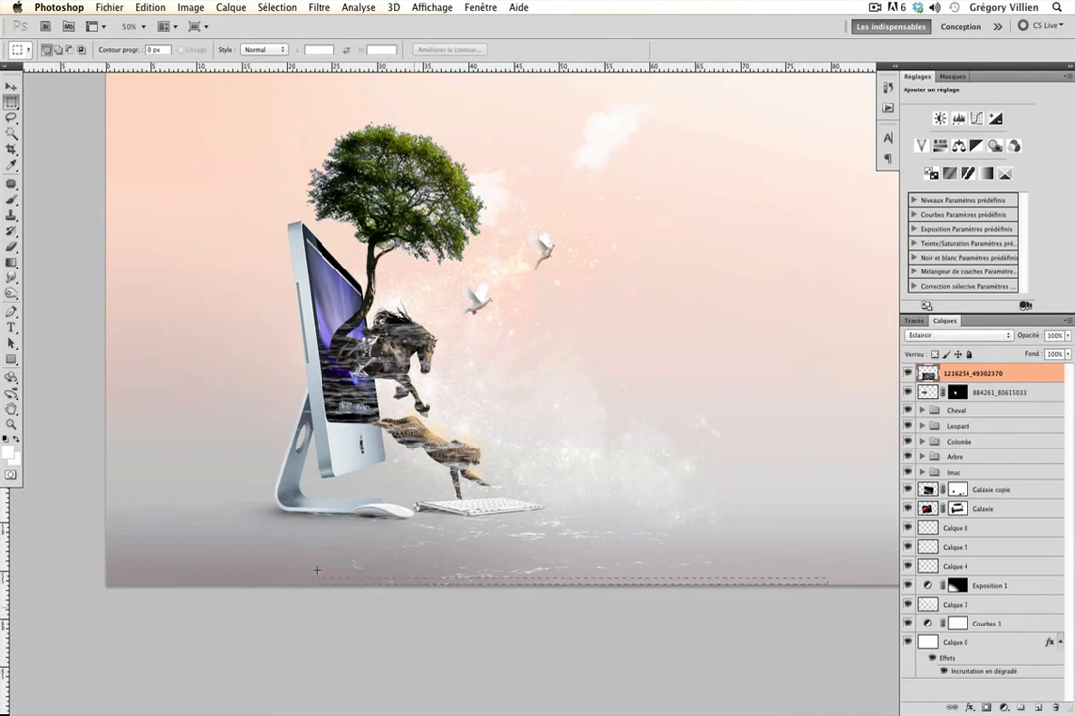
pyautogui.moveTo(251, 517); pyautogui.dragTo(238, 511)
pyautogui.click(986, 708)
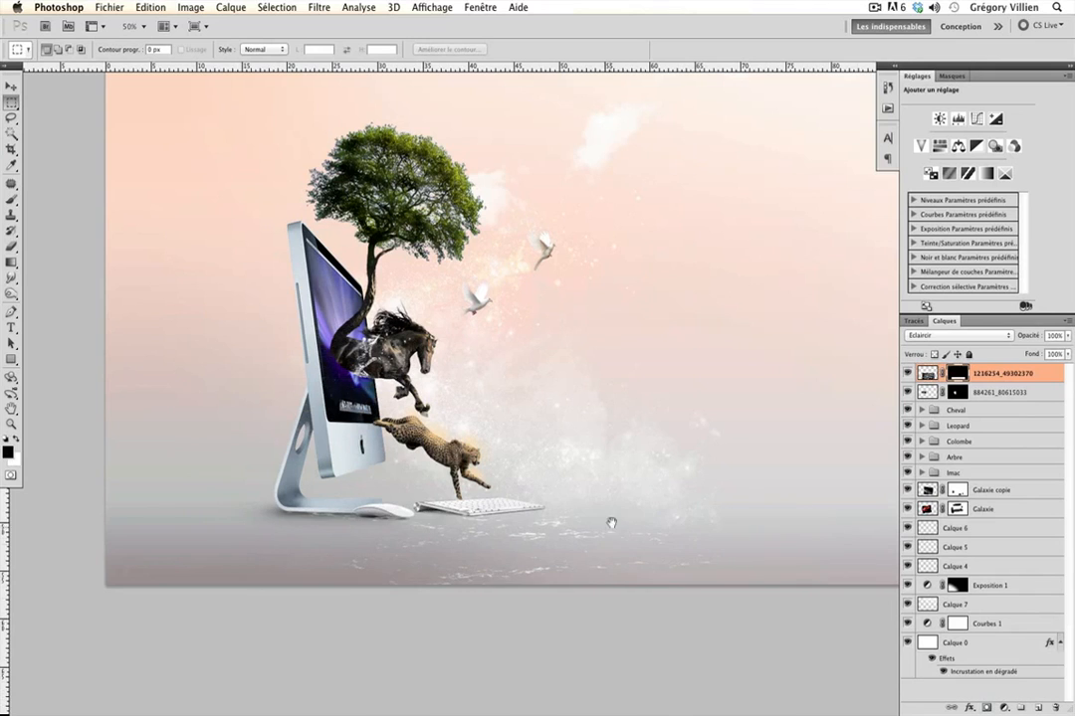
pyautogui.moveTo(611, 524); pyautogui.dragTo(564, 507)
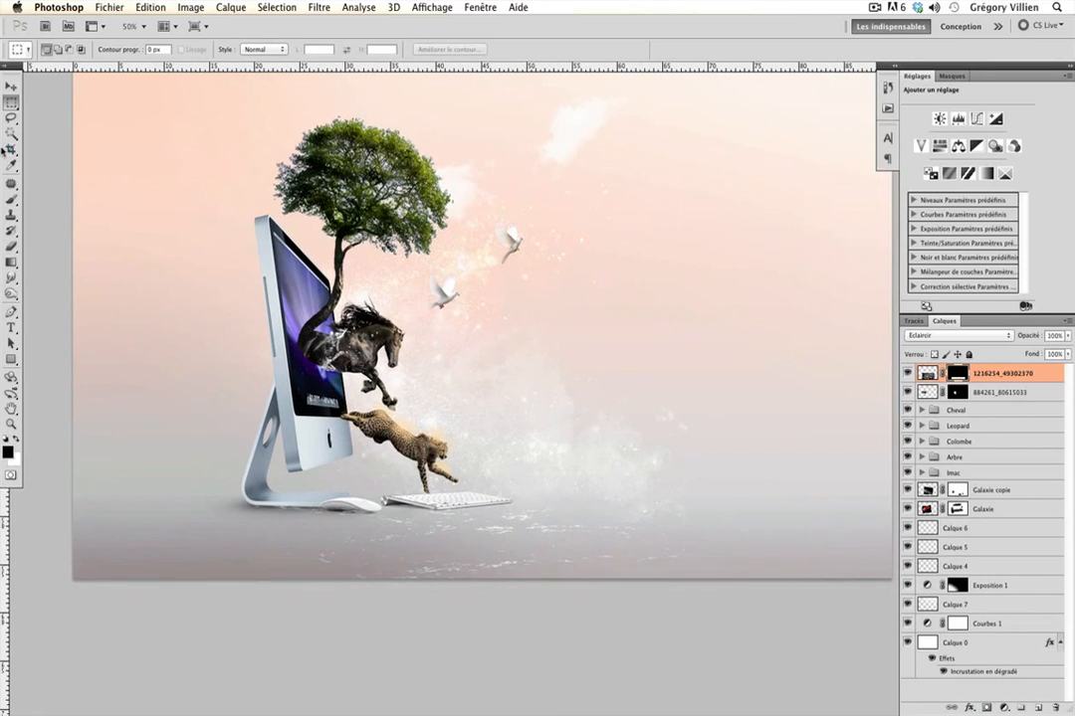
pyautogui.click(10, 86)
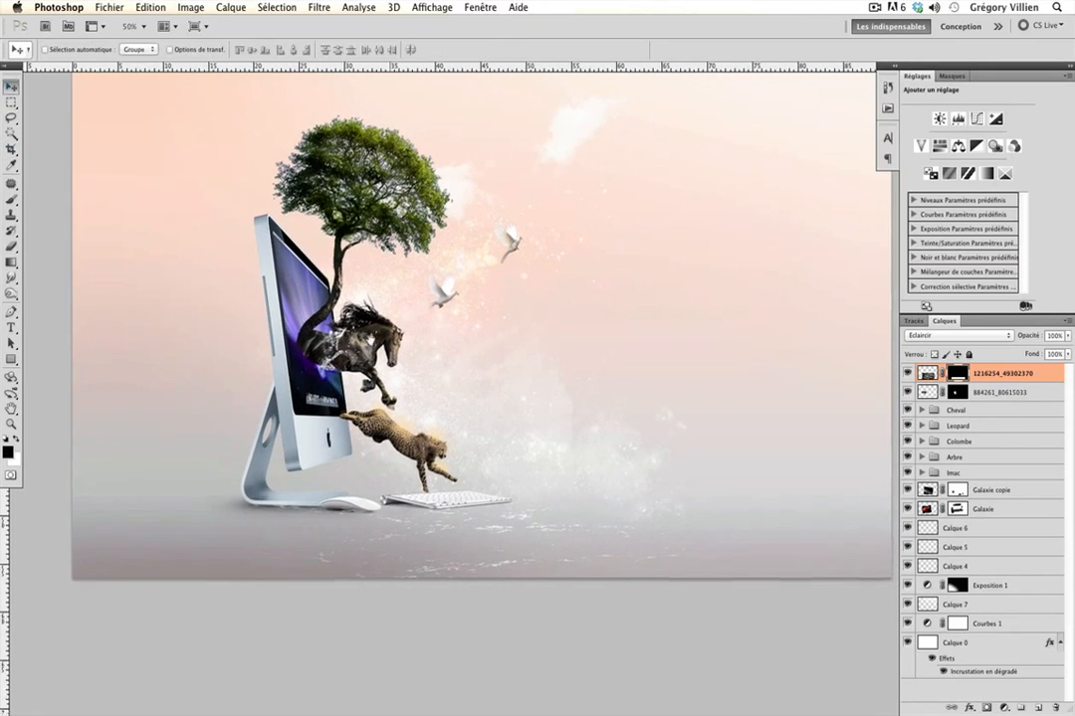
pyautogui.moveTo(410, 484); pyautogui.dragTo(370, 471)
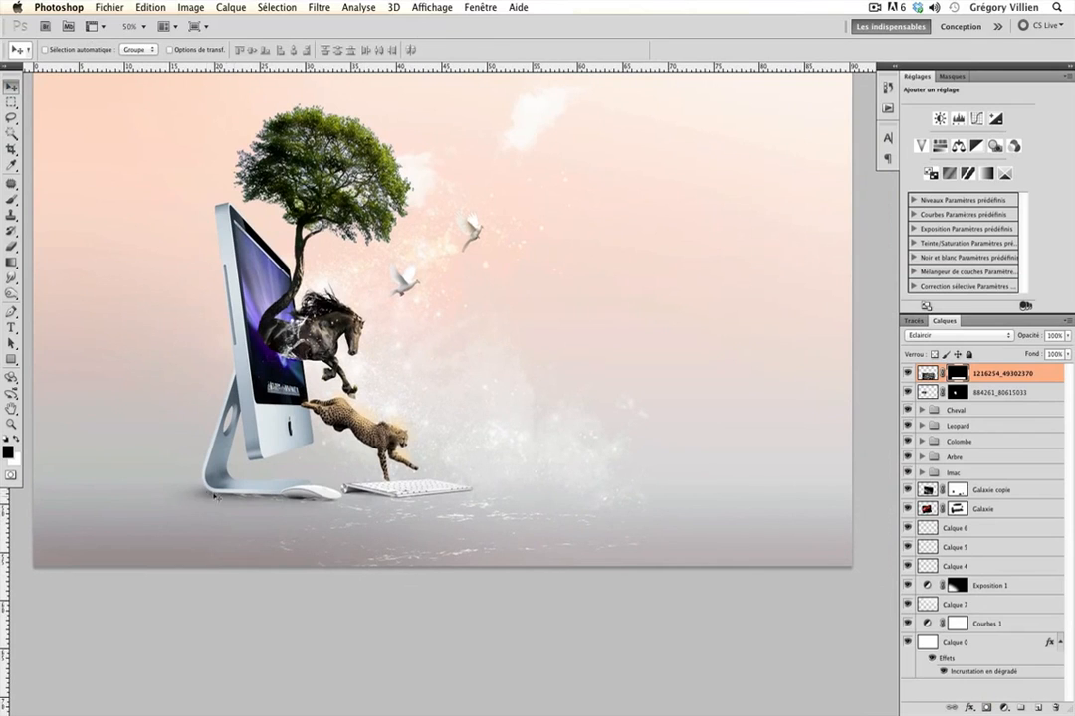
pyautogui.click(11, 198)
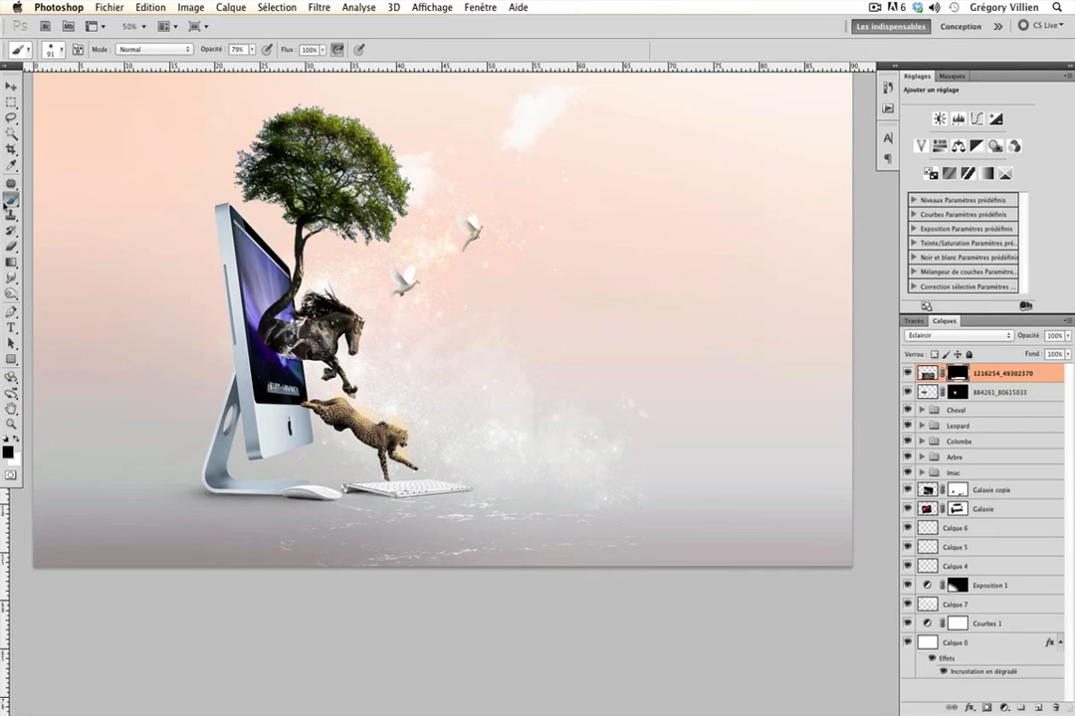
pyautogui.click(11, 85)
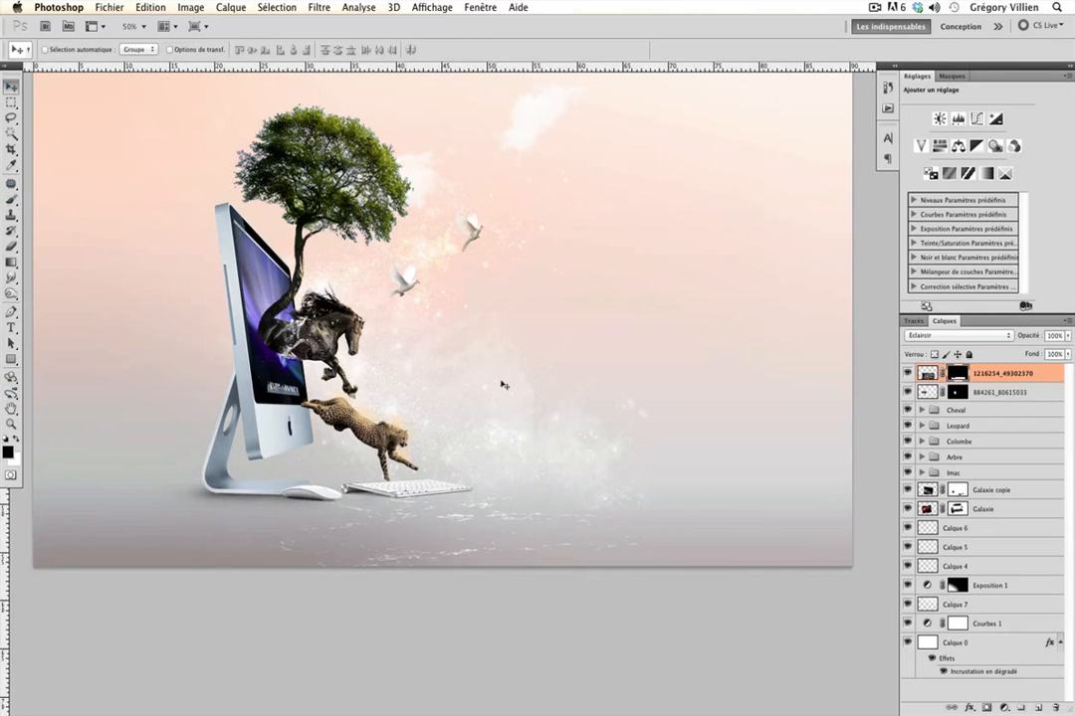
# Rename the sea ripple layer to surface and the water splash layer below it to splash
pyautogui.doubleClick(997, 375)
pyautogui.write('surfa')
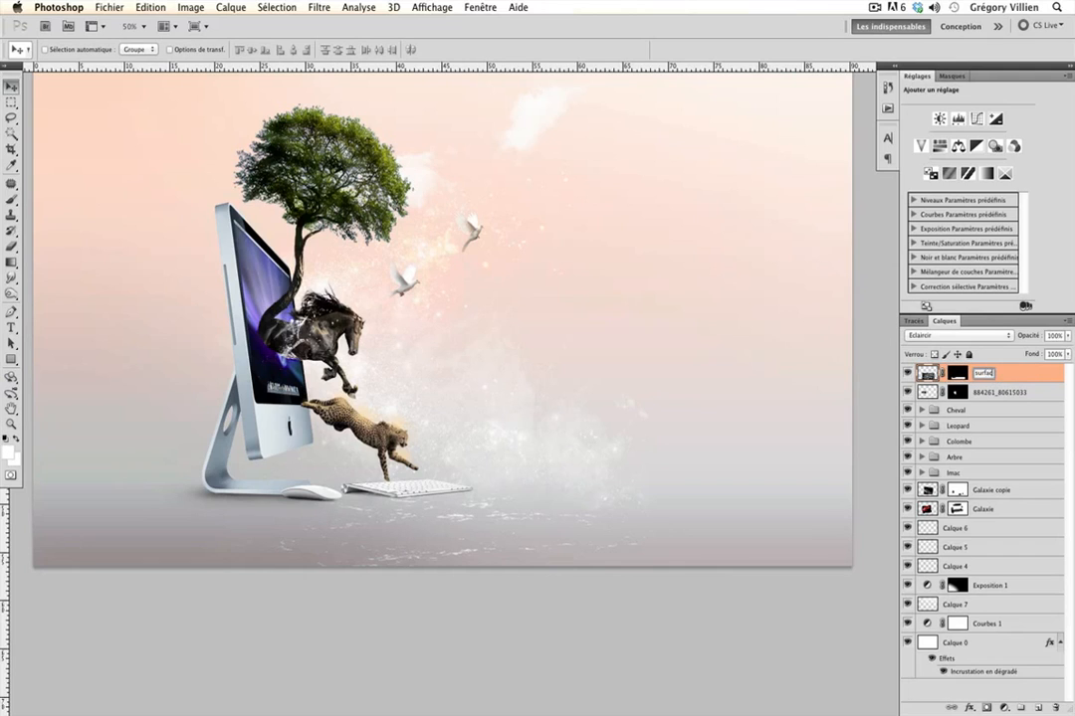
pyautogui.write('ce')
pyautogui.press('Return')
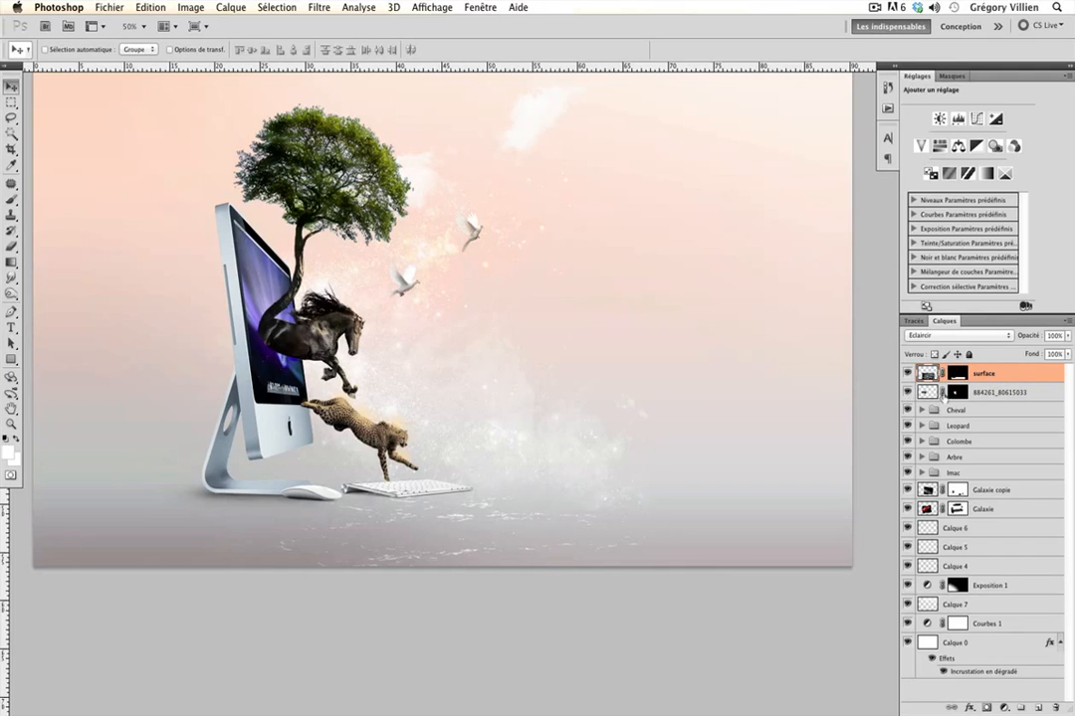
pyautogui.doubleClick(980, 392)
pyautogui.write('cla')
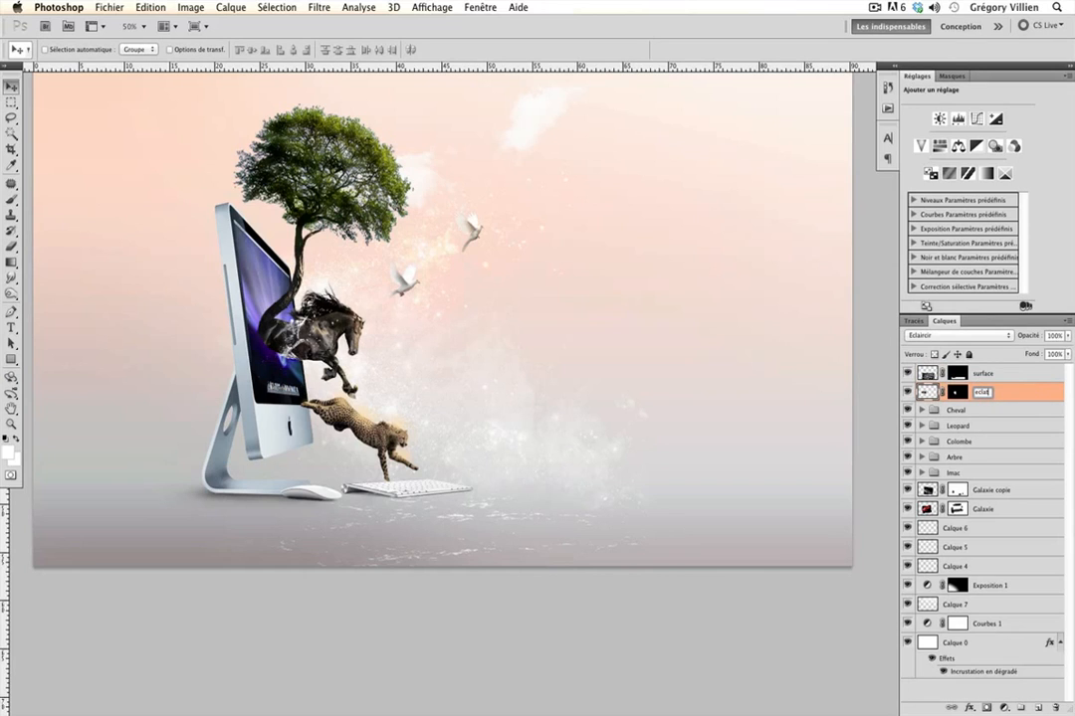
pyautogui.write('plash')
pyautogui.press('Return')
# Duplicate the masked Leopard layer inside the Leopard group
pyautogui.moveTo(535, 471); pyautogui.dragTo(538, 479)
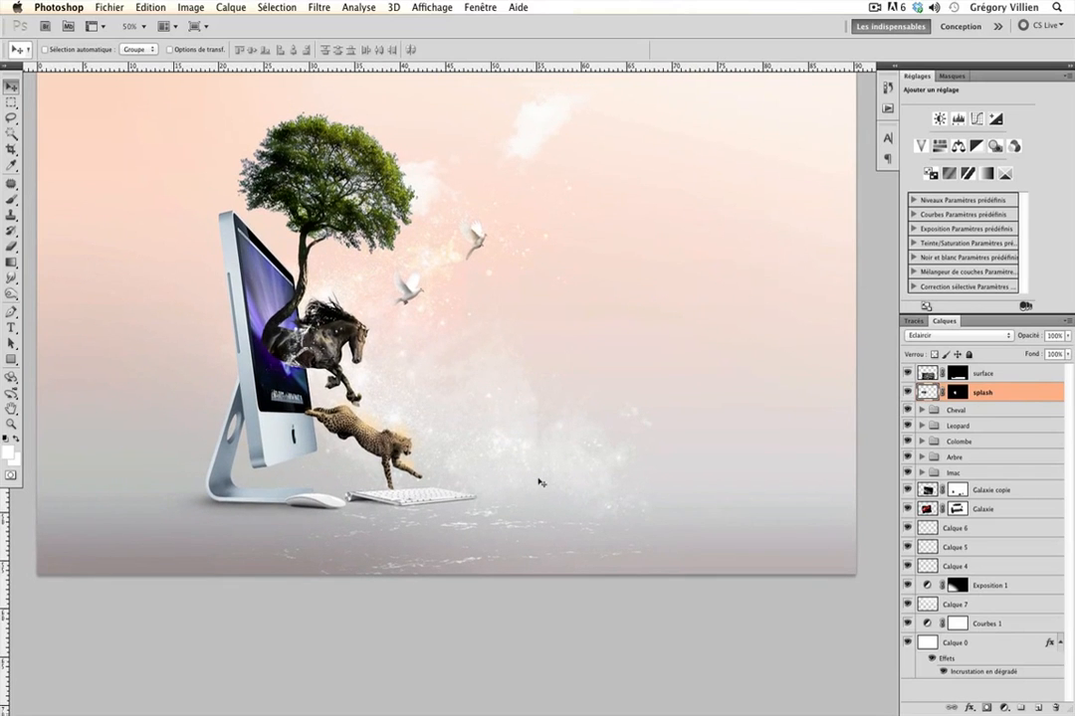
pyautogui.press('super+plus')
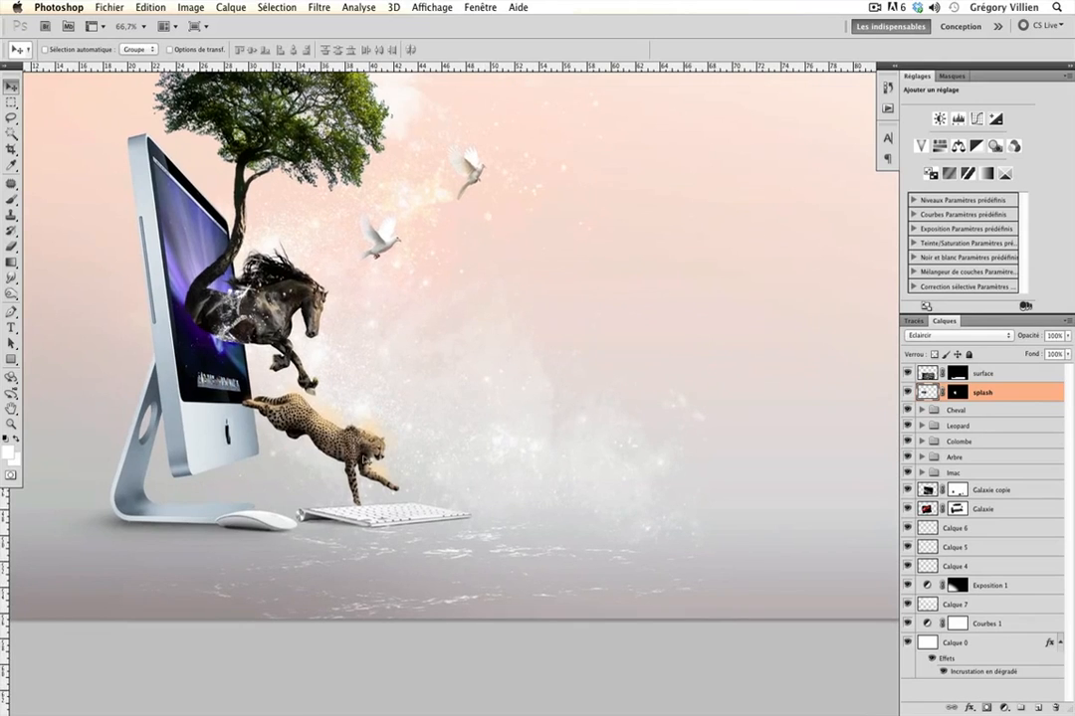
pyautogui.click(953, 429)
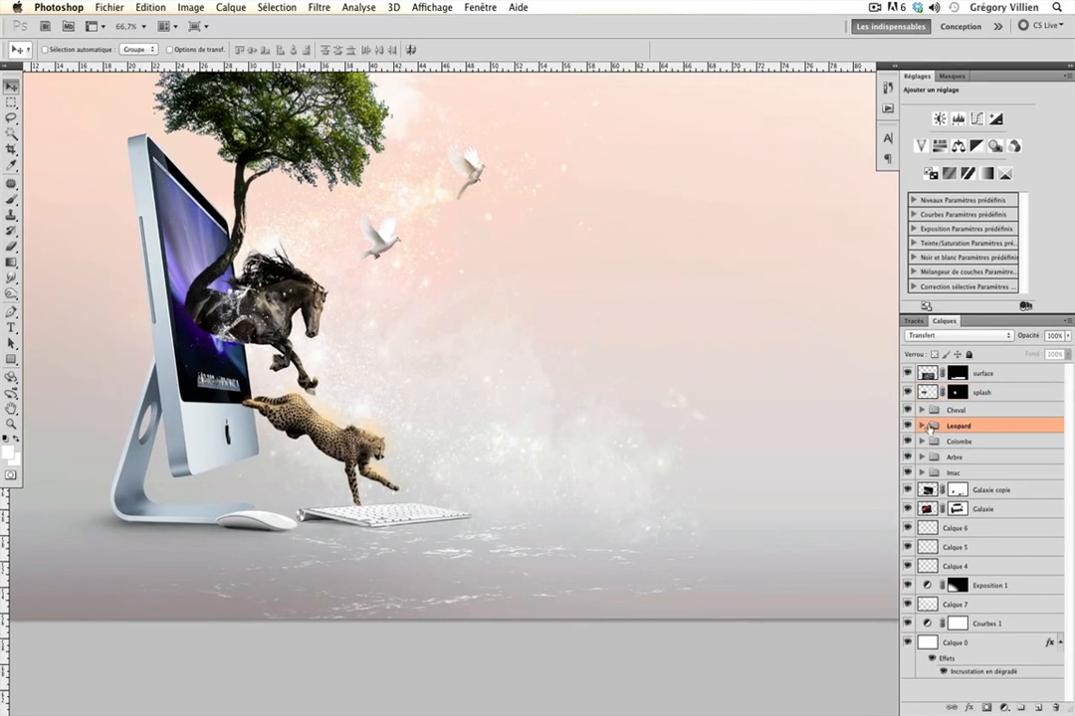
pyautogui.click(922, 426)
pyautogui.click(965, 499)
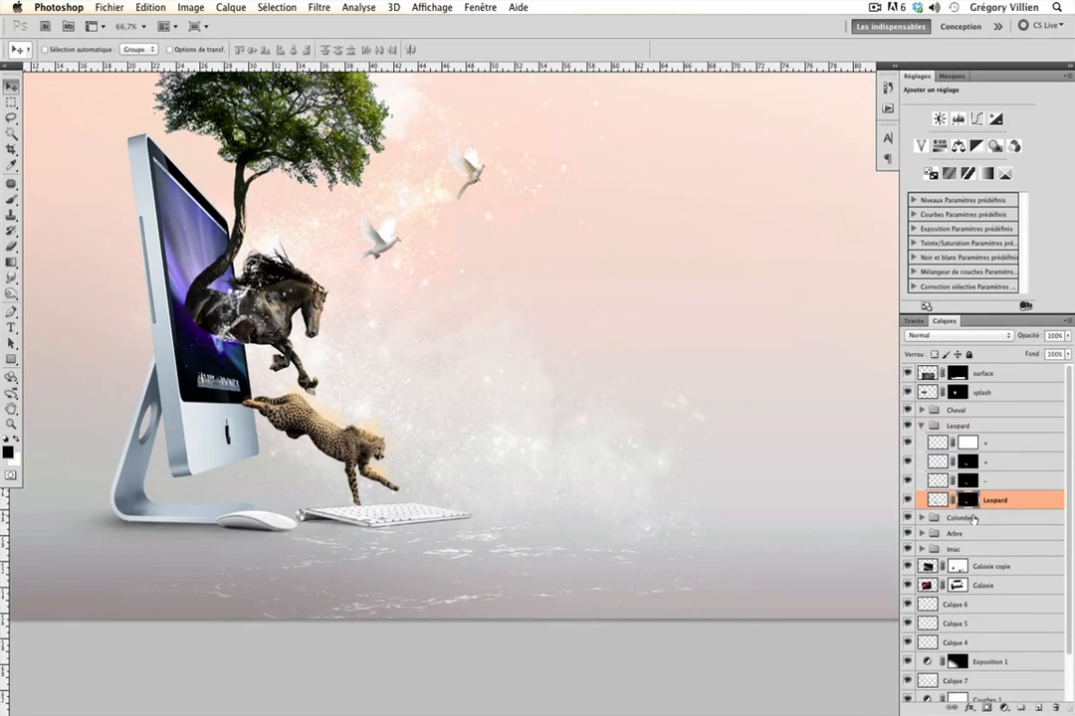
pyautogui.press('super+j')
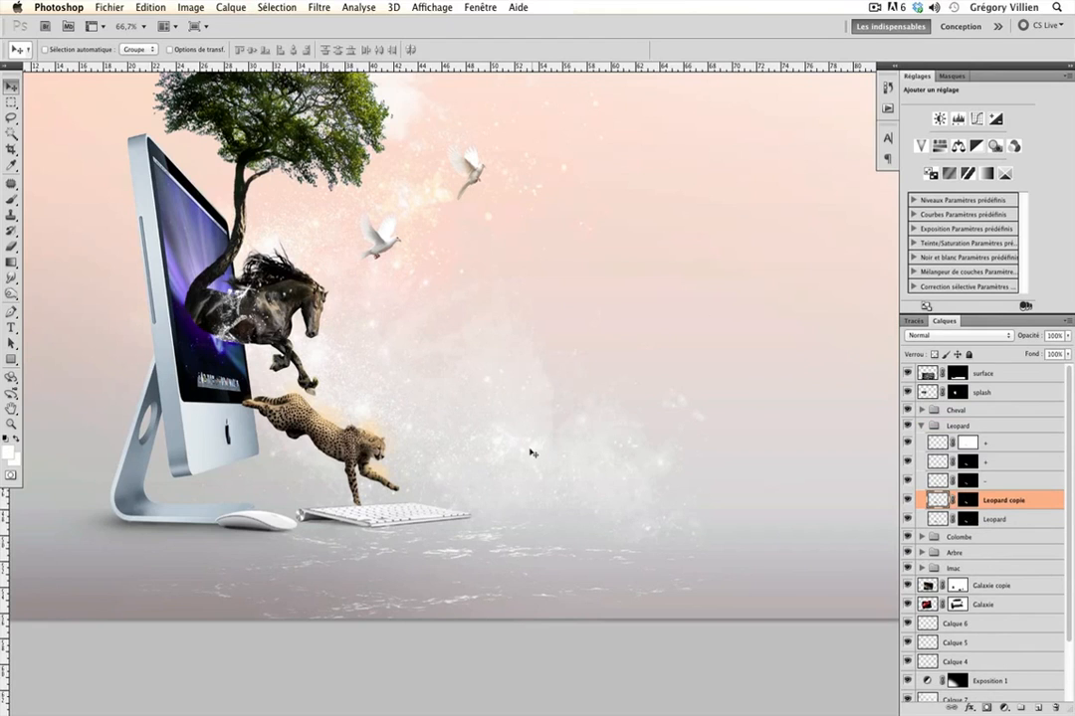
# Flip the leopard copy vertically and move it down below the original so it mirrors the animal on the wet ground
pyautogui.press('super+t')
pyautogui.rightClick(364, 443)
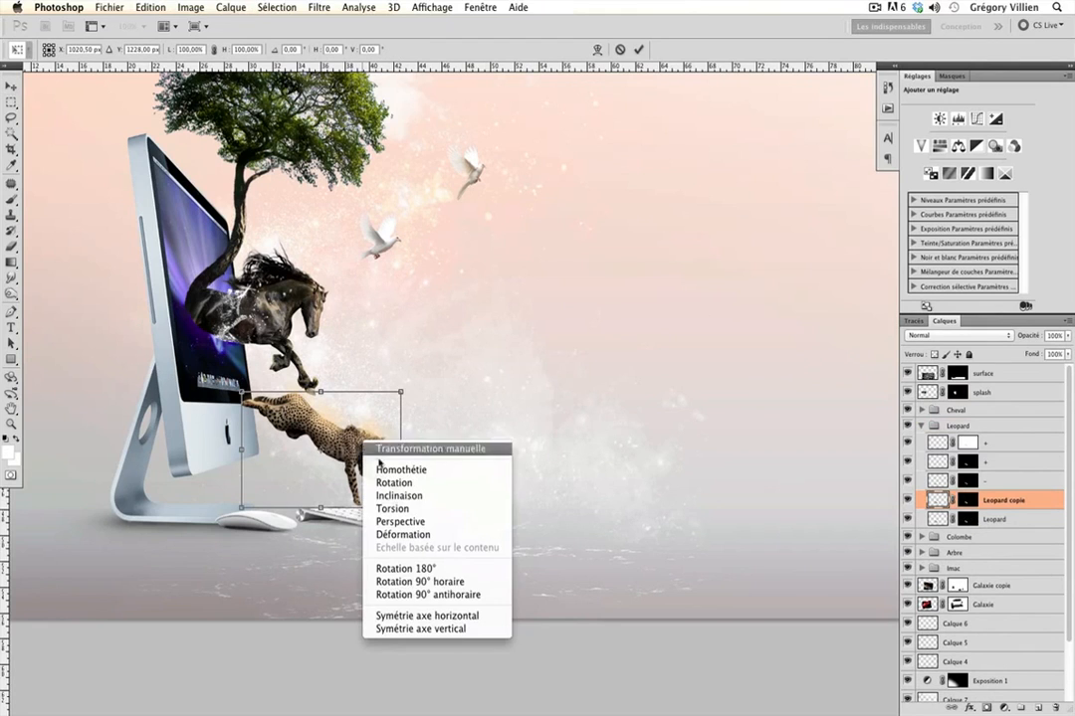
pyautogui.click(465, 629)
pyautogui.moveTo(370, 465); pyautogui.dragTo(373, 581)
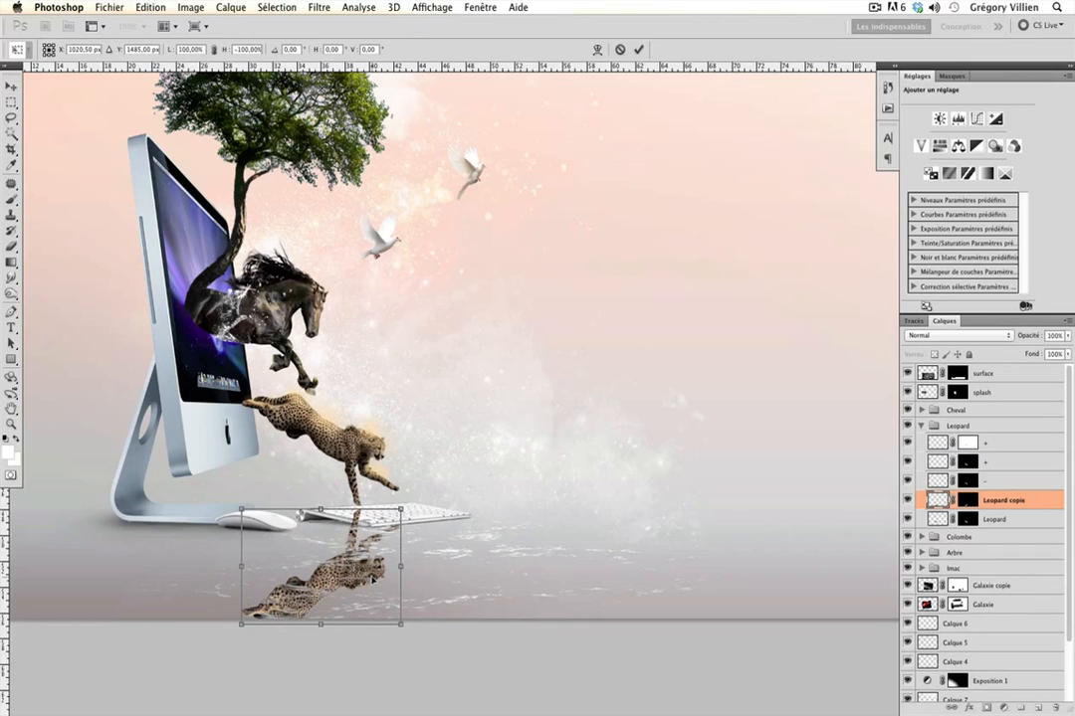
pyautogui.press('Return')
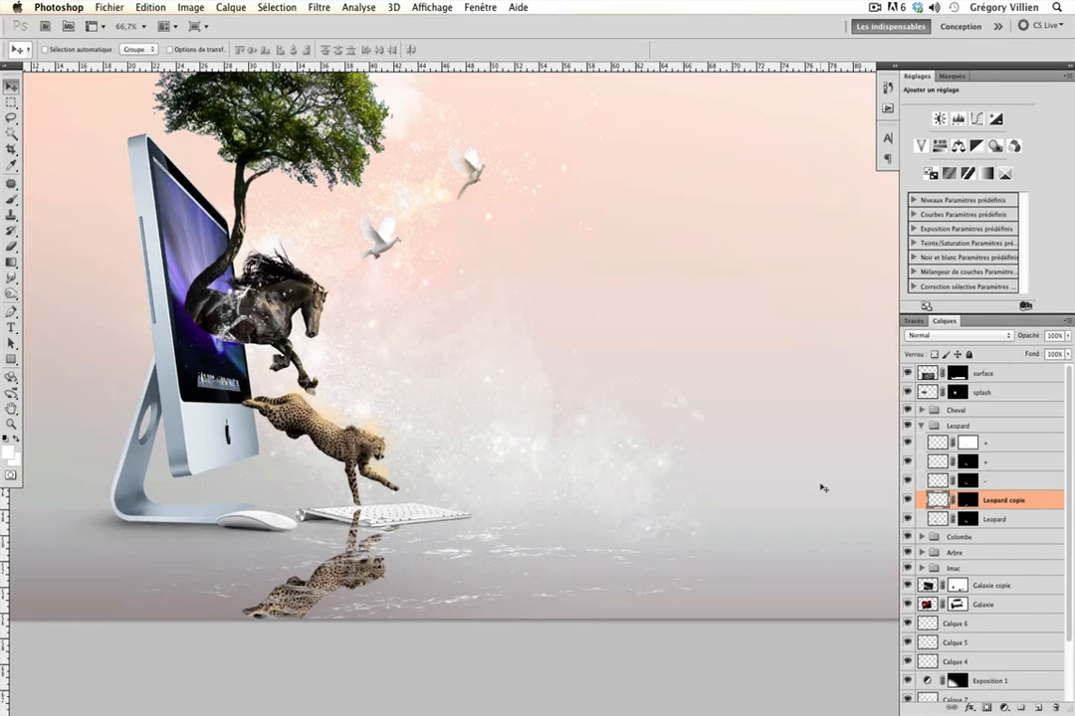
# Warp the mirrored leopard's legs and outline into wavy ripples with the Fluidité filter, using brush size 16 and pressure 37
pyautogui.click(319, 7)
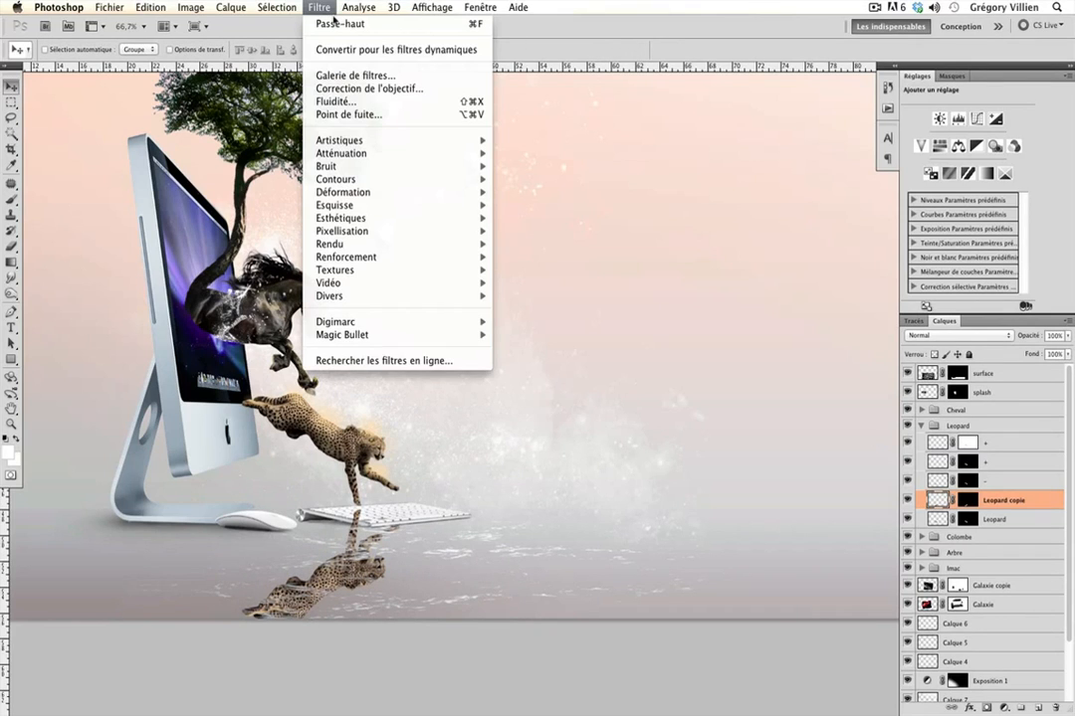
pyautogui.click(336, 102)
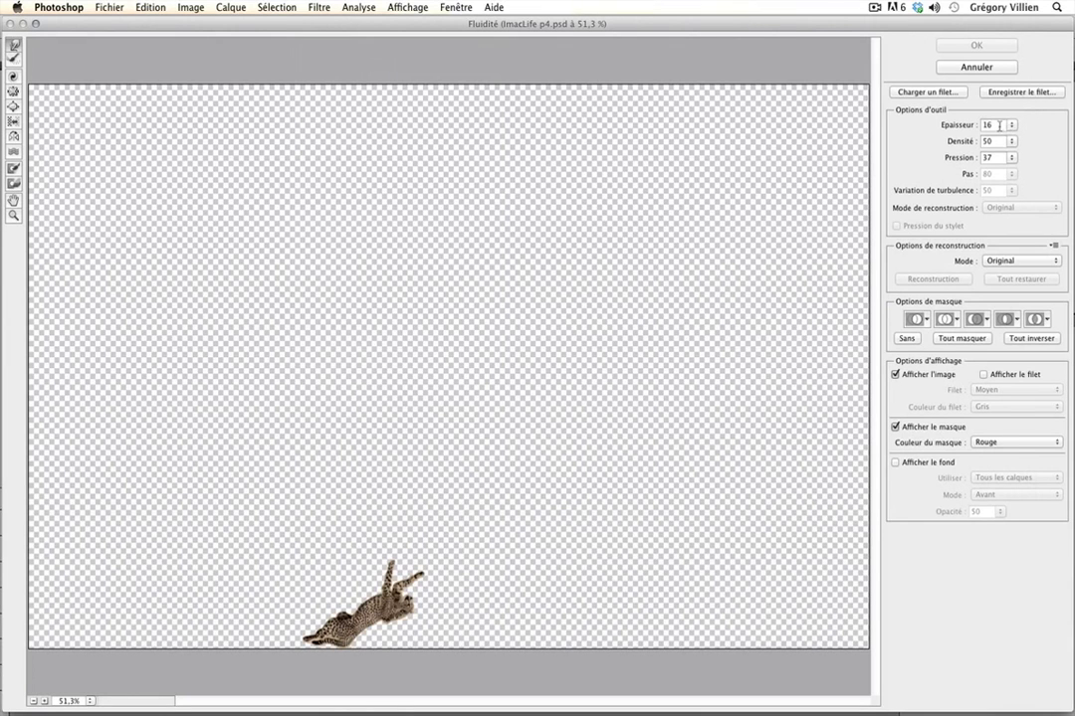
pyautogui.moveTo(999, 126); pyautogui.dragTo(978, 126)
pyautogui.click(363, 567)
pyautogui.moveTo(356, 595); pyautogui.dragTo(345, 571)
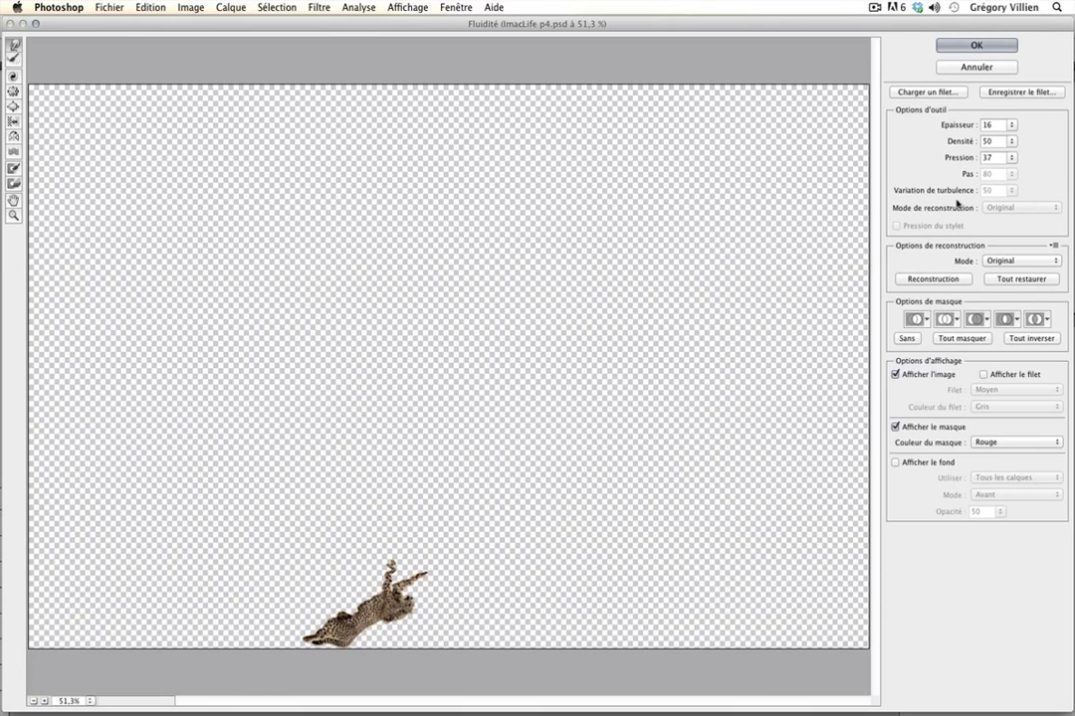
pyautogui.click(978, 46)
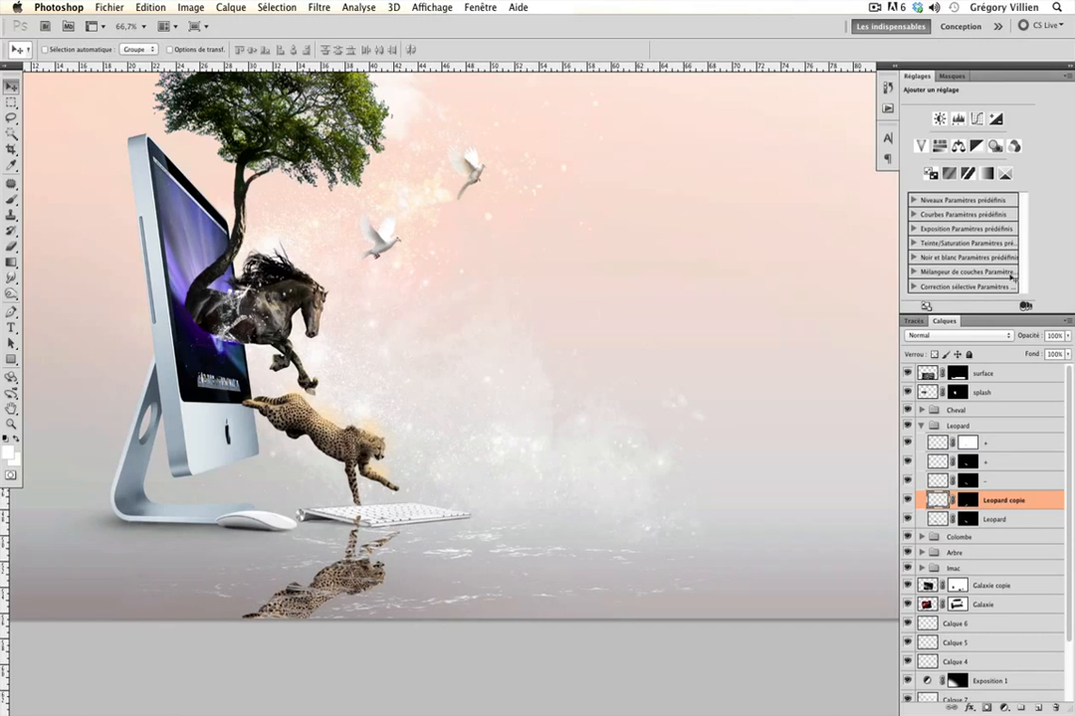
# Paint black on the Leopard copie mask with a soft 205 px brush at 79% opacity to fade the reflection's hindquarters
pyautogui.press('d')
pyautogui.click(11, 200)
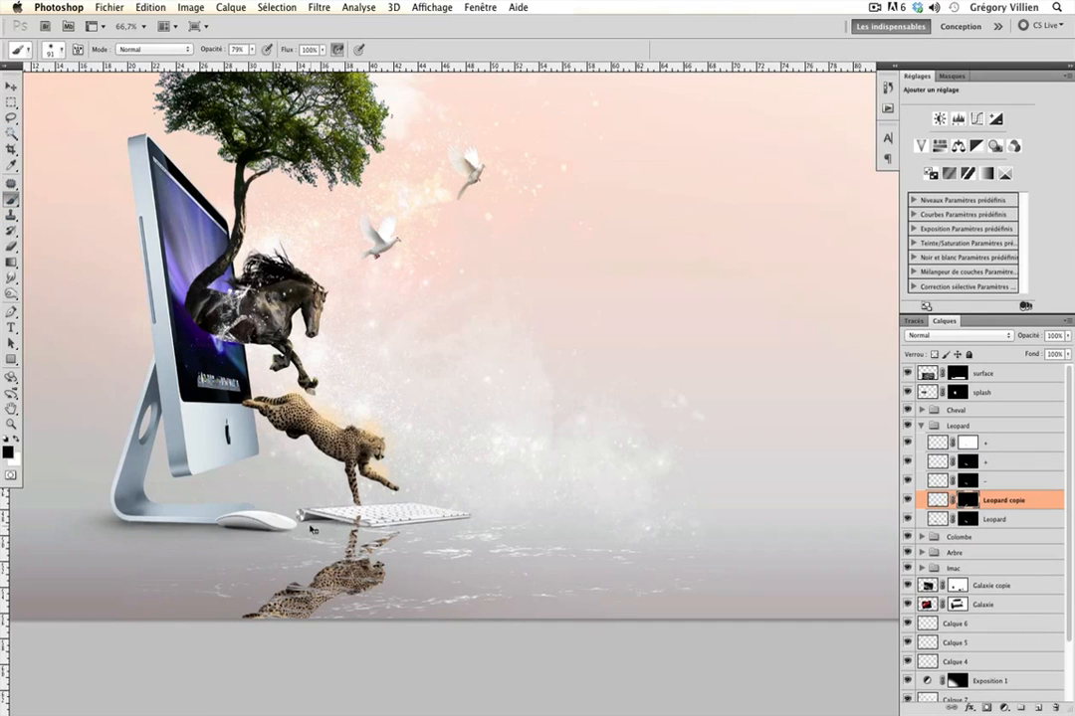
pyautogui.moveTo(310, 527); pyautogui.dragTo(339, 525)
pyautogui.moveTo(288, 638)
pyautogui.mouseDown()
pyautogui.moveTo(322, 625)
pyautogui.moveTo(317, 613)
pyautogui.moveTo(276, 611)
pyautogui.moveTo(342, 614)
pyautogui.moveTo(374, 600)
pyautogui.moveTo(363, 595)
pyautogui.moveTo(372, 581)
pyautogui.moveTo(320, 614)
pyautogui.moveTo(366, 621)
pyautogui.moveTo(242, 635)
pyautogui.mouseUp()
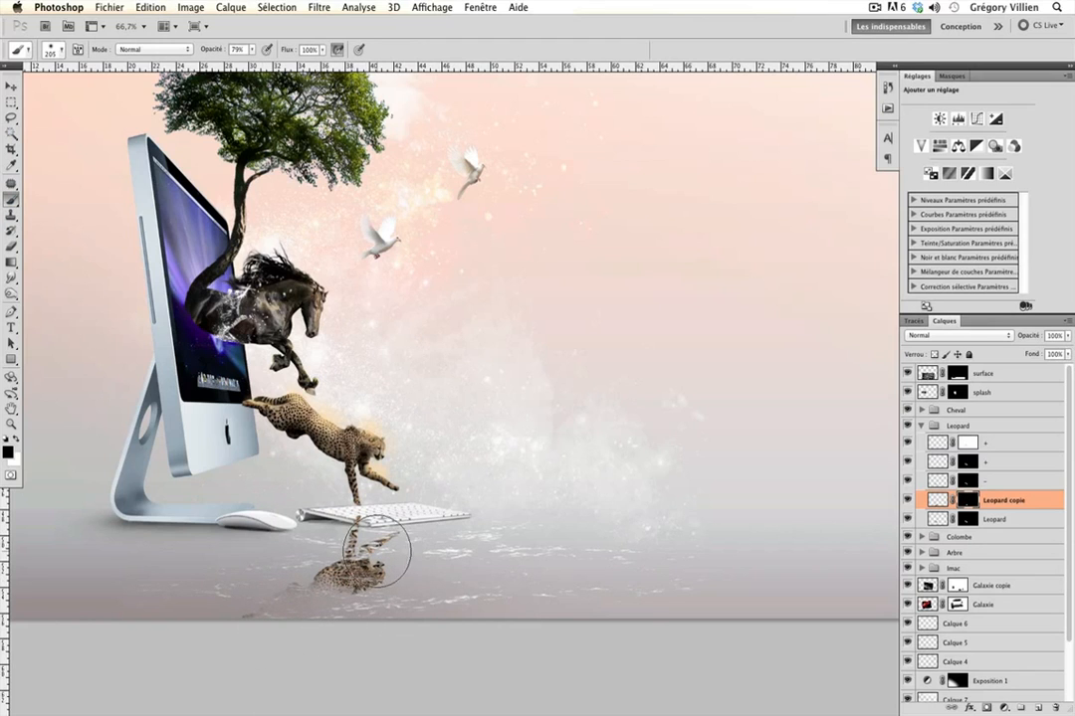
pyautogui.rightClick(385, 559)
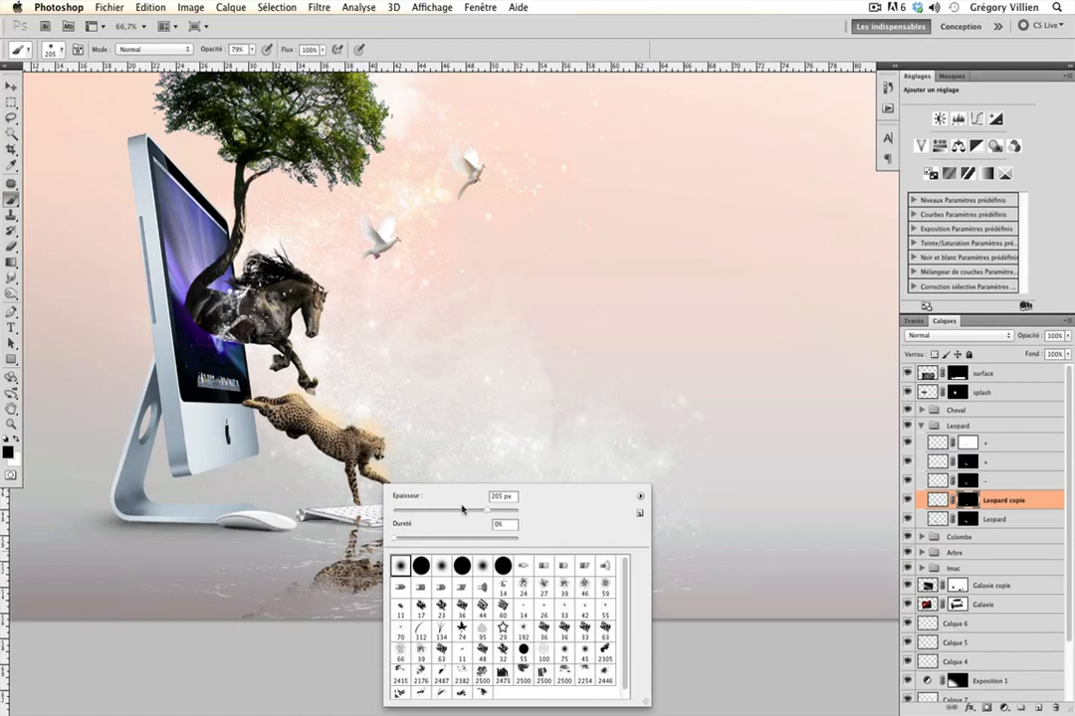
# Fade the lower part of the leopard's reflection on the Leopard copie mask with a soft 143 px black brush at 19% opacity
pyautogui.moveTo(364, 579); pyautogui.dragTo(382, 601)
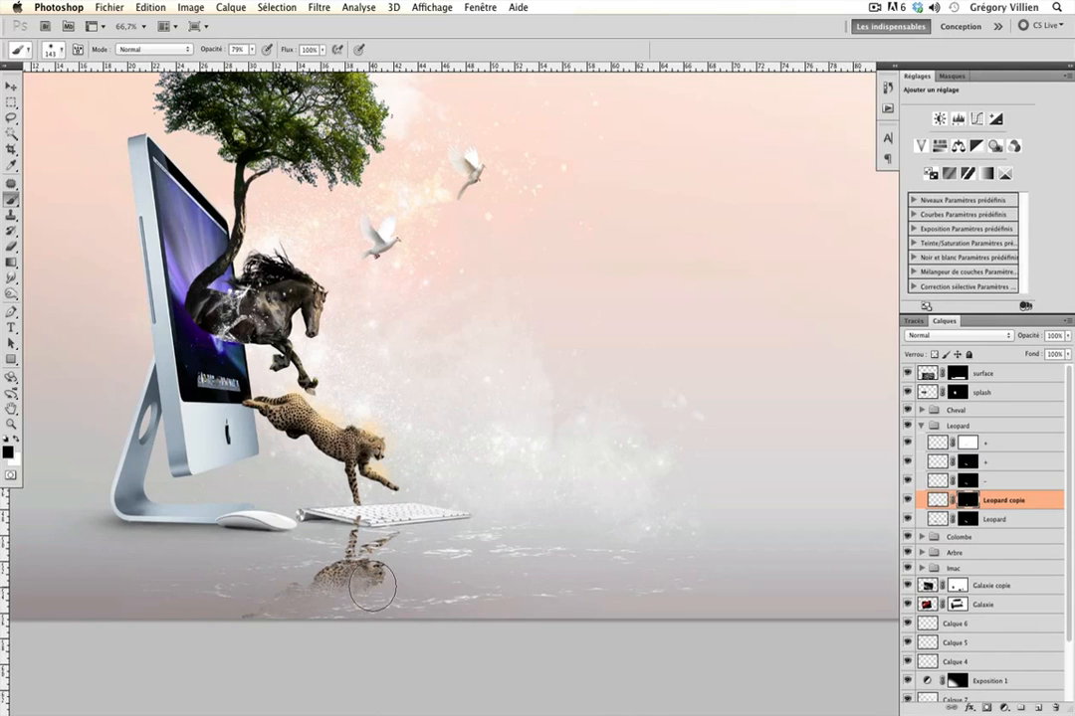
pyautogui.press('super+z')
pyautogui.click(253, 50)
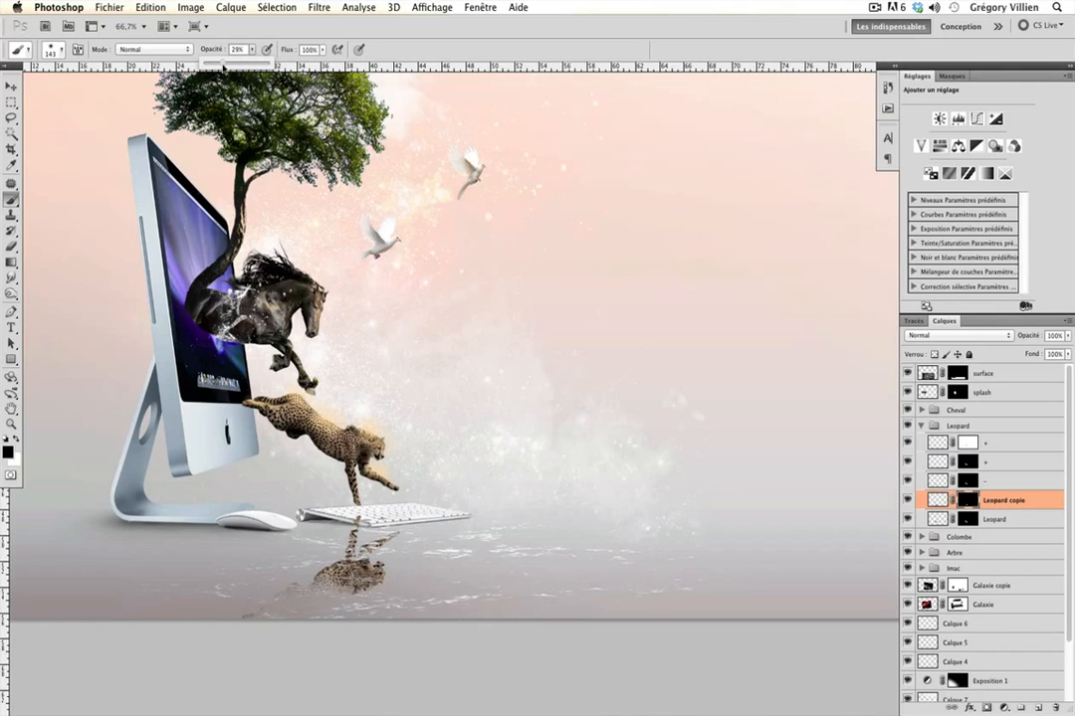
pyautogui.moveTo(371, 572)
pyautogui.mouseDown()
pyautogui.moveTo(351, 541)
pyautogui.moveTo(362, 604)
pyautogui.moveTo(323, 571)
pyautogui.moveTo(329, 565)
pyautogui.moveTo(310, 578)
pyautogui.moveTo(356, 606)
pyautogui.mouseUp()
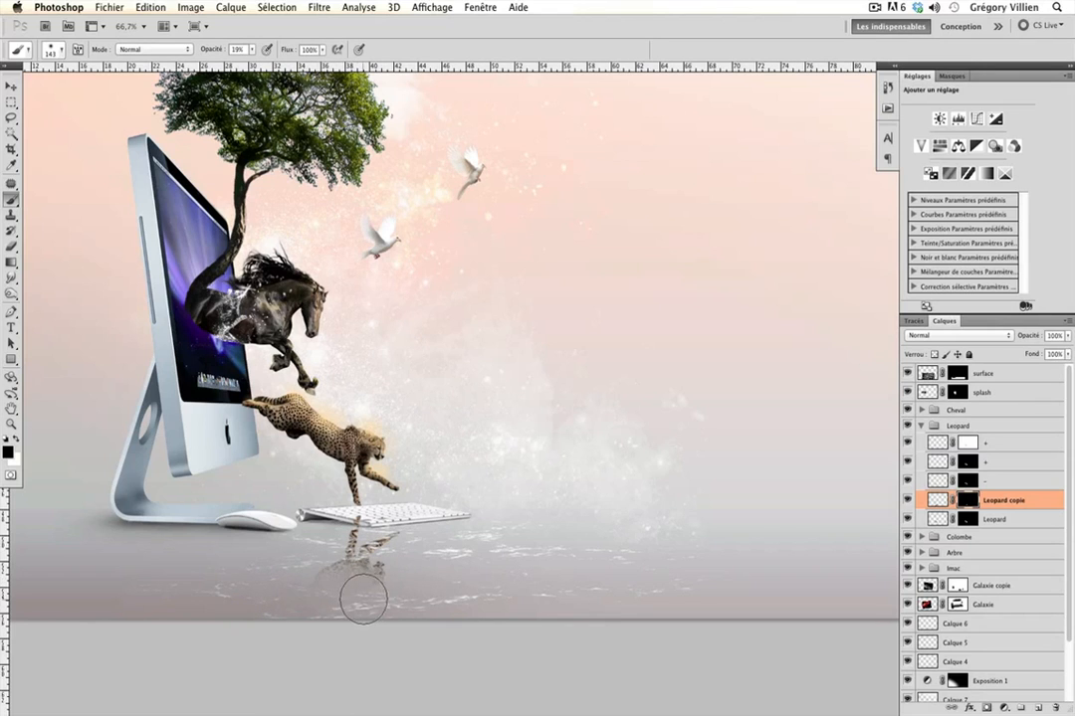
# Lower the Leopard copie layer's opacity to 24% and touch up its reflection mask with the brush
pyautogui.click(1068, 337)
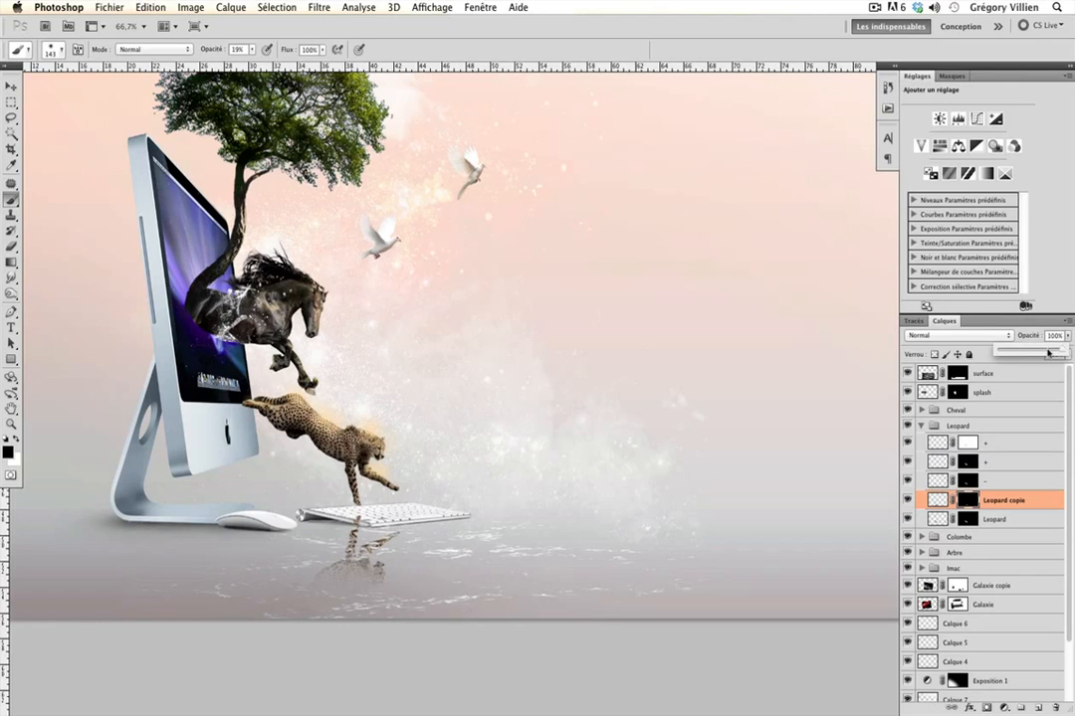
pyautogui.moveTo(1032, 351); pyautogui.dragTo(1030, 352)
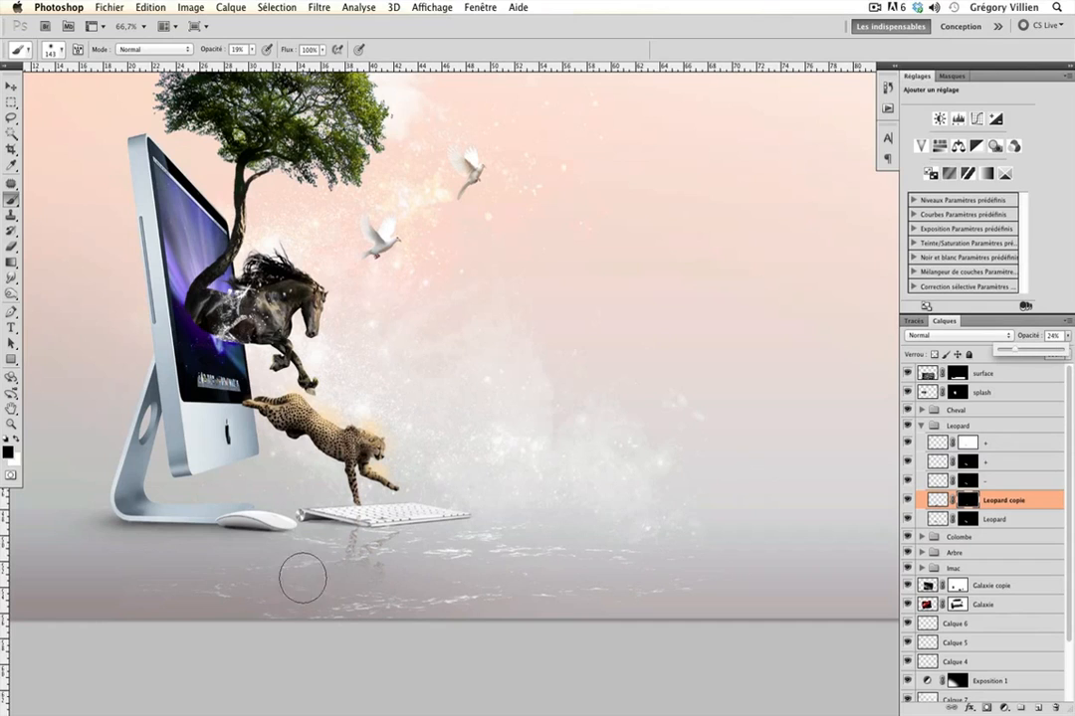
pyautogui.click(355, 574)
pyautogui.press('x')
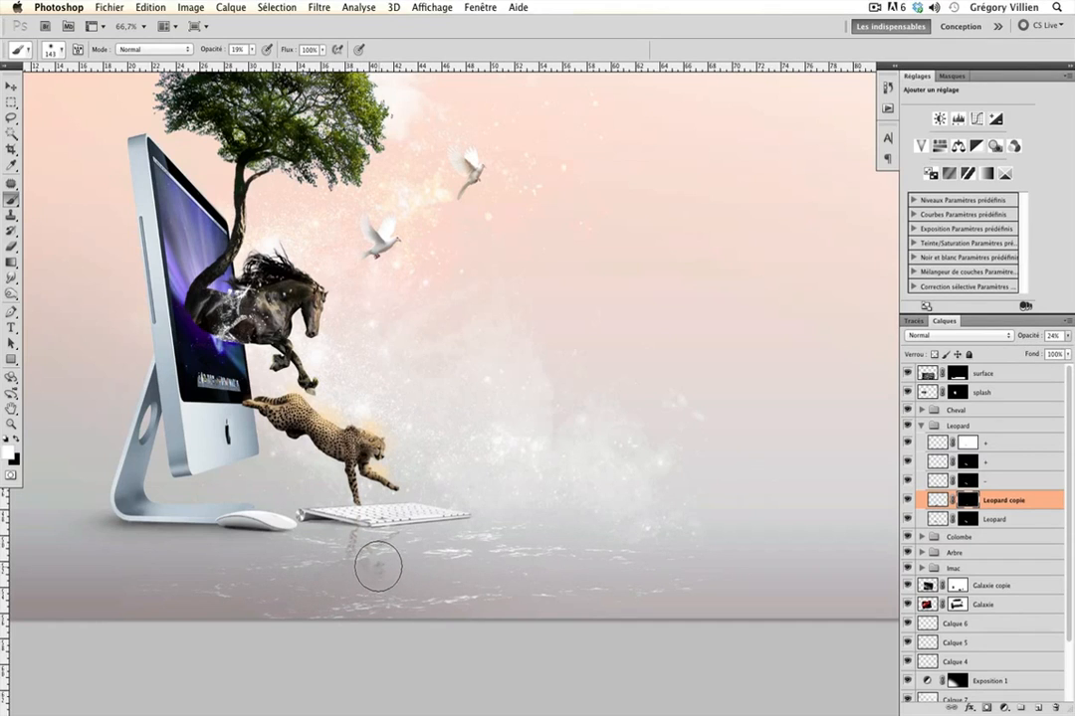
pyautogui.press('x')
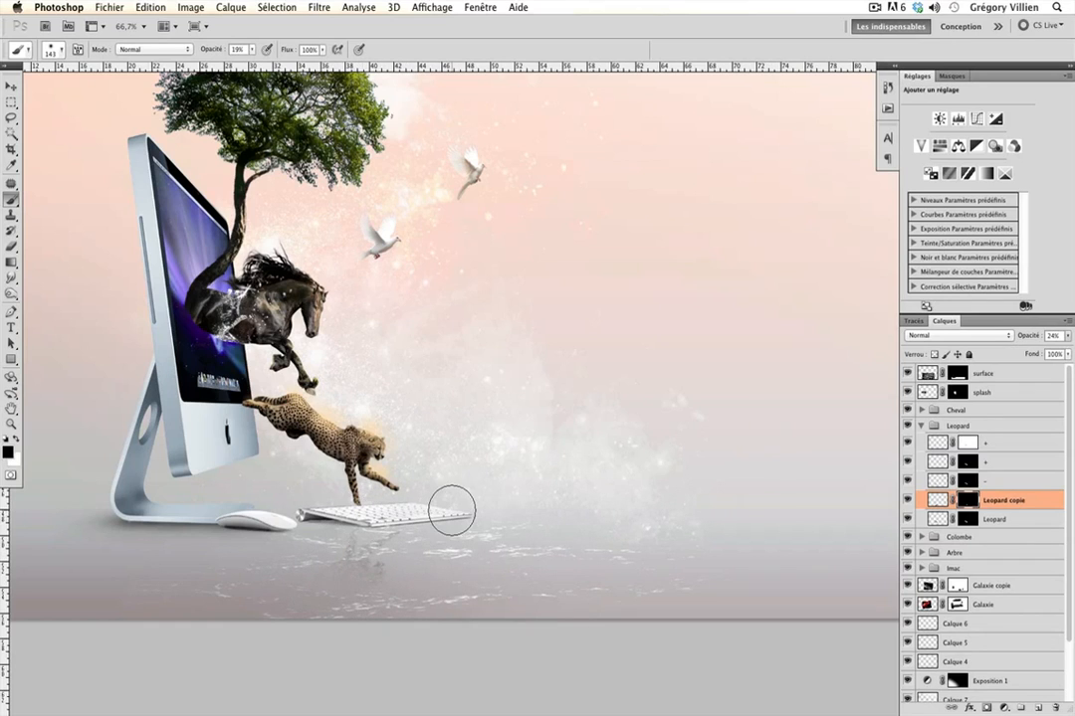
pyautogui.press('x')
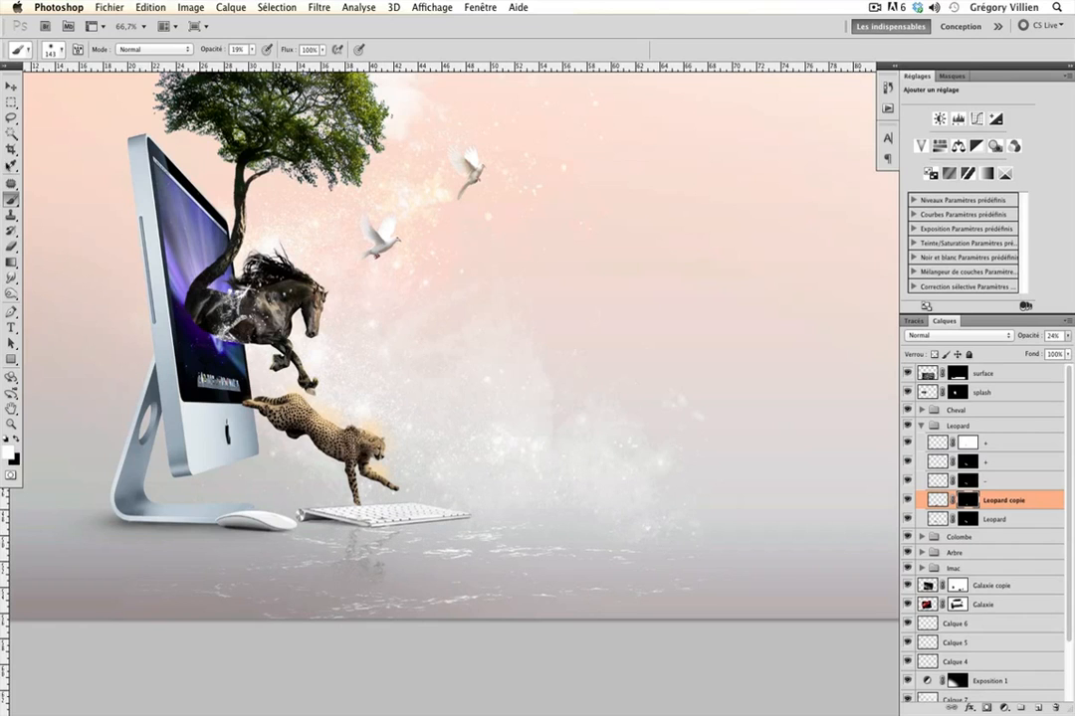
# Fully desaturate the leopard's reflection on the Leopard copie layer with Hue/Saturation
pyautogui.click(9, 85)
pyautogui.press('super+minus')
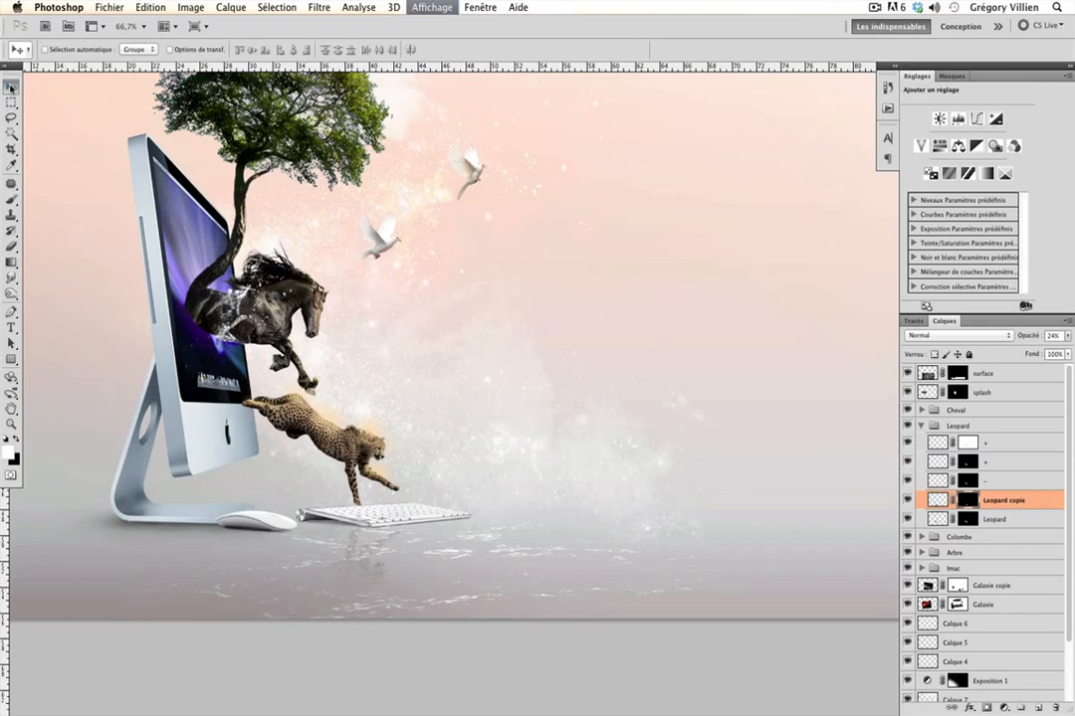
pyautogui.press('super+plus')
pyautogui.moveTo(295, 451); pyautogui.dragTo(267, 394)
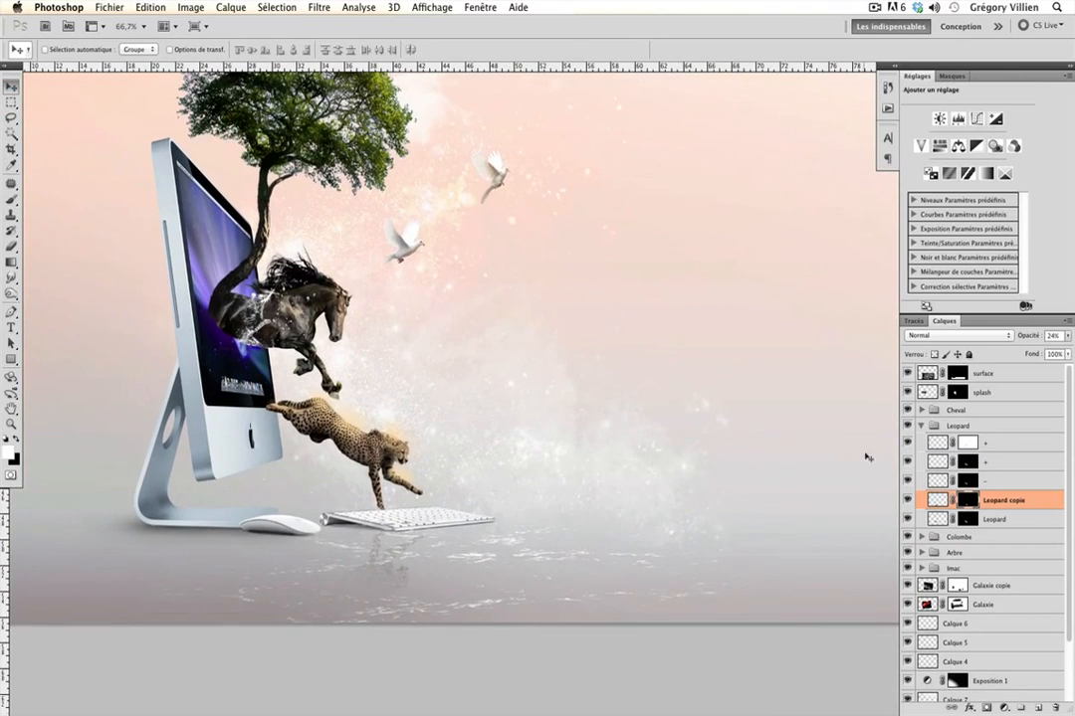
pyautogui.press('super+u')
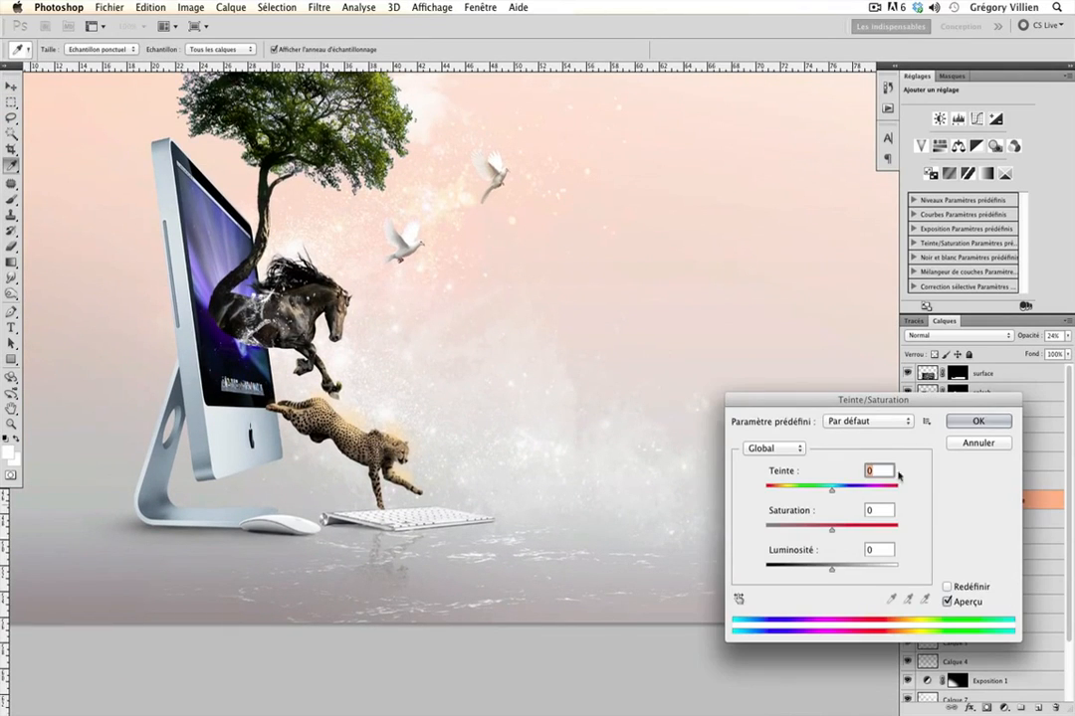
pyautogui.moveTo(831, 529); pyautogui.dragTo(765, 529)
pyautogui.click(978, 421)
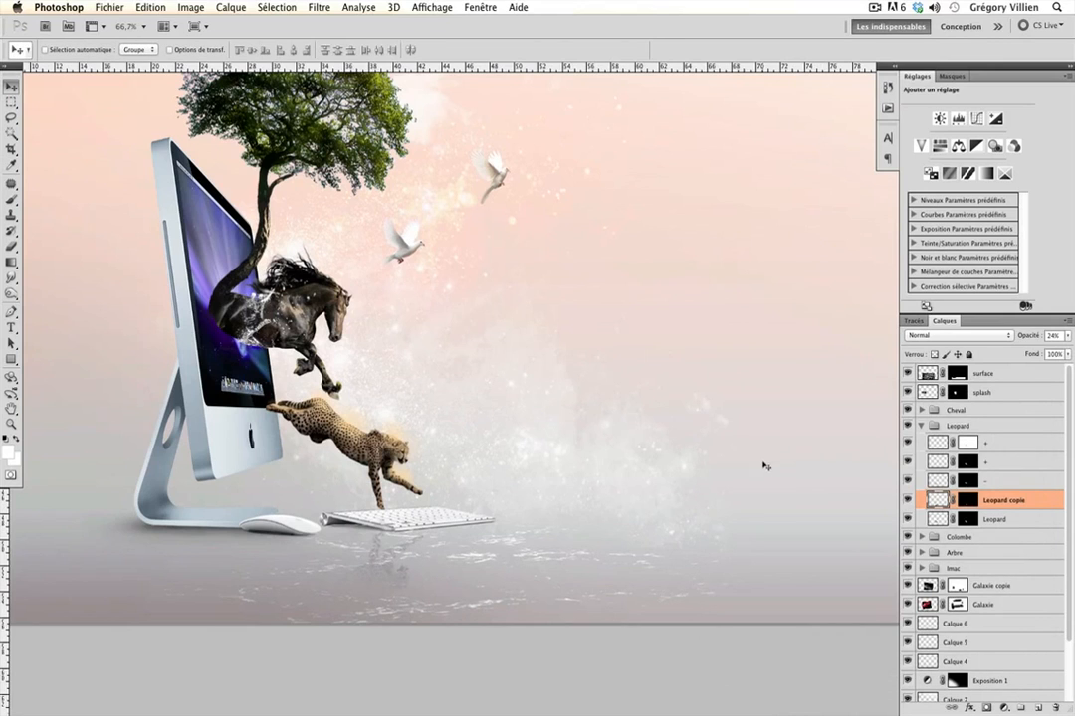
# Set the Leopard copie layer's opacity to 21%
pyautogui.moveTo(545, 482); pyautogui.dragTo(548, 492)
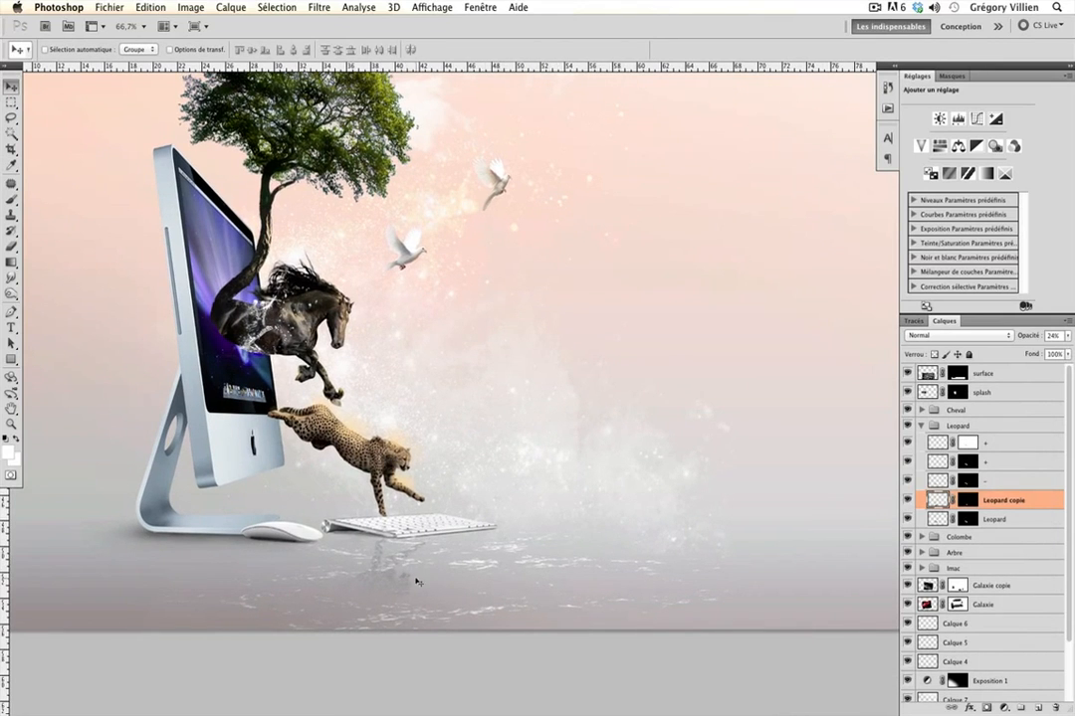
pyautogui.press('super+minus')
pyautogui.press('super+plus')
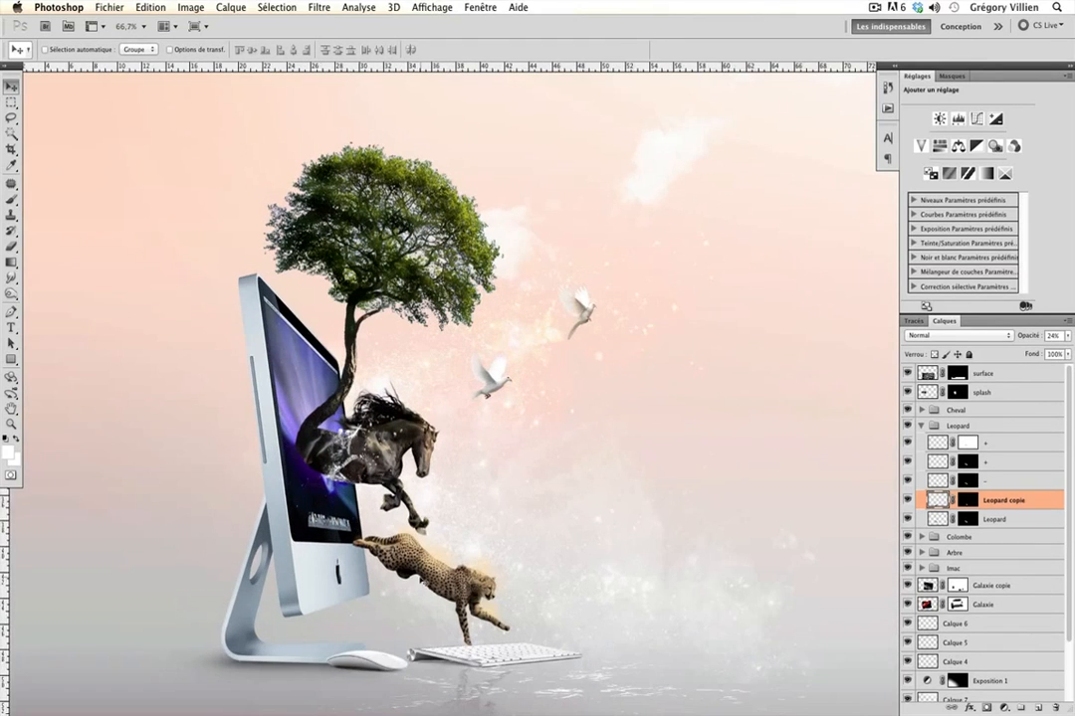
pyautogui.moveTo(423, 581); pyautogui.dragTo(399, 538)
pyautogui.click(1066, 336)
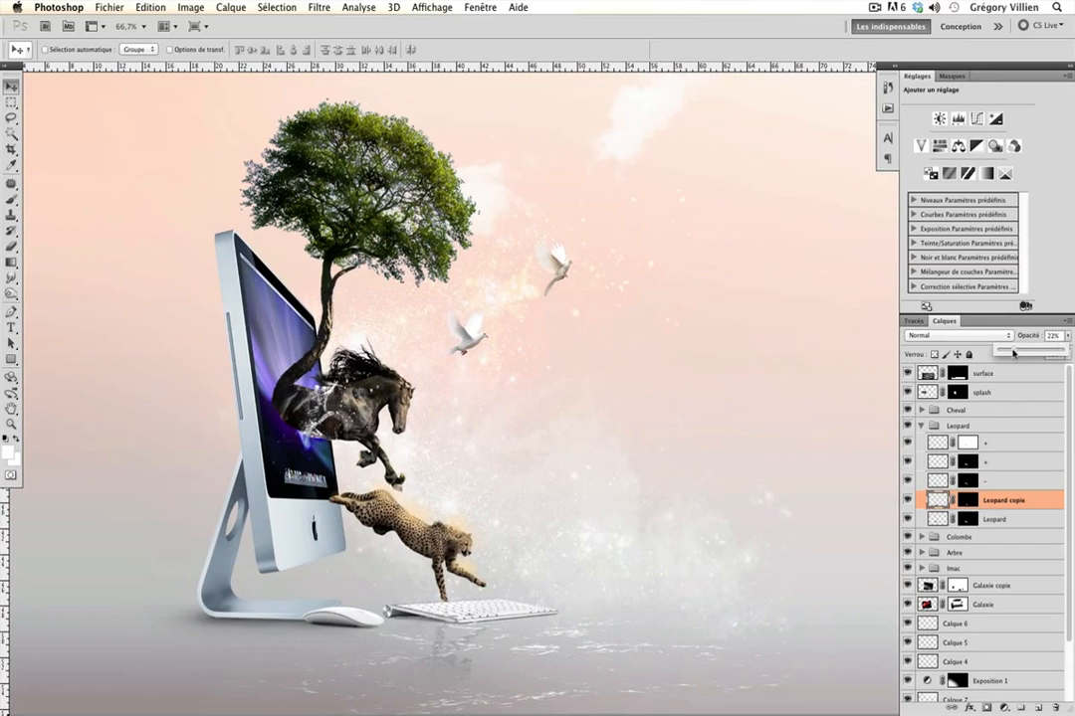
pyautogui.click(1021, 504)
pyautogui.moveTo(686, 497); pyautogui.dragTo(662, 466)
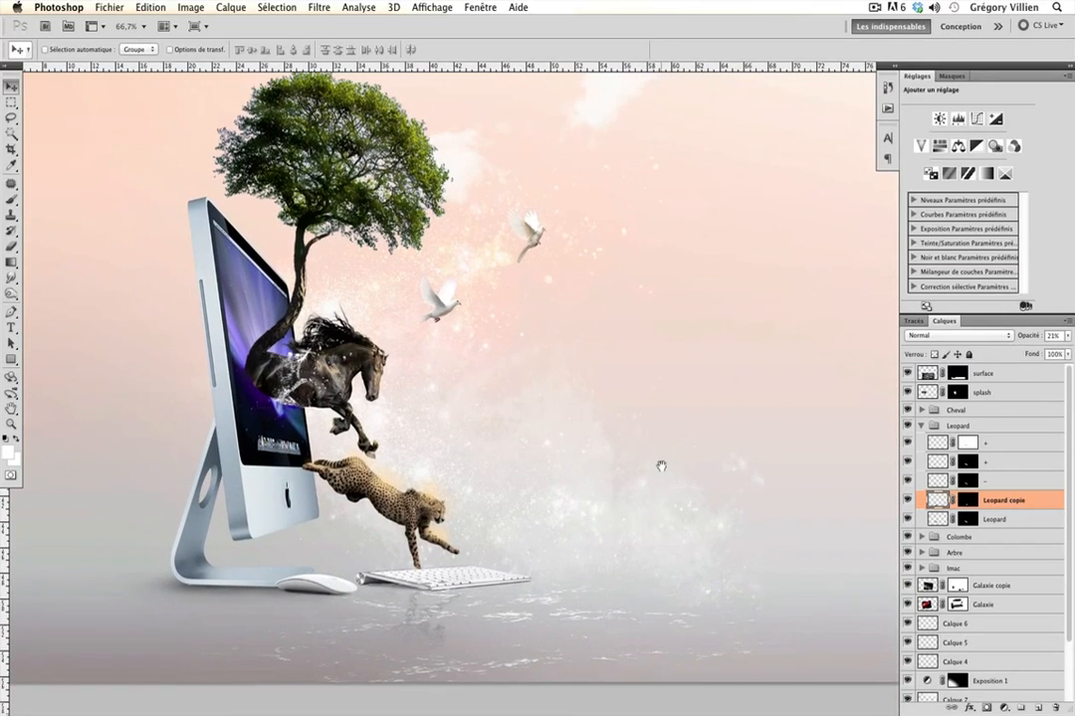
# Retouch the Leopard copie mask with a 230 px brush at 19% opacity, and finish by selecting the Colombe group
pyautogui.click(967, 501)
pyautogui.press('b')
pyautogui.click(324, 532)
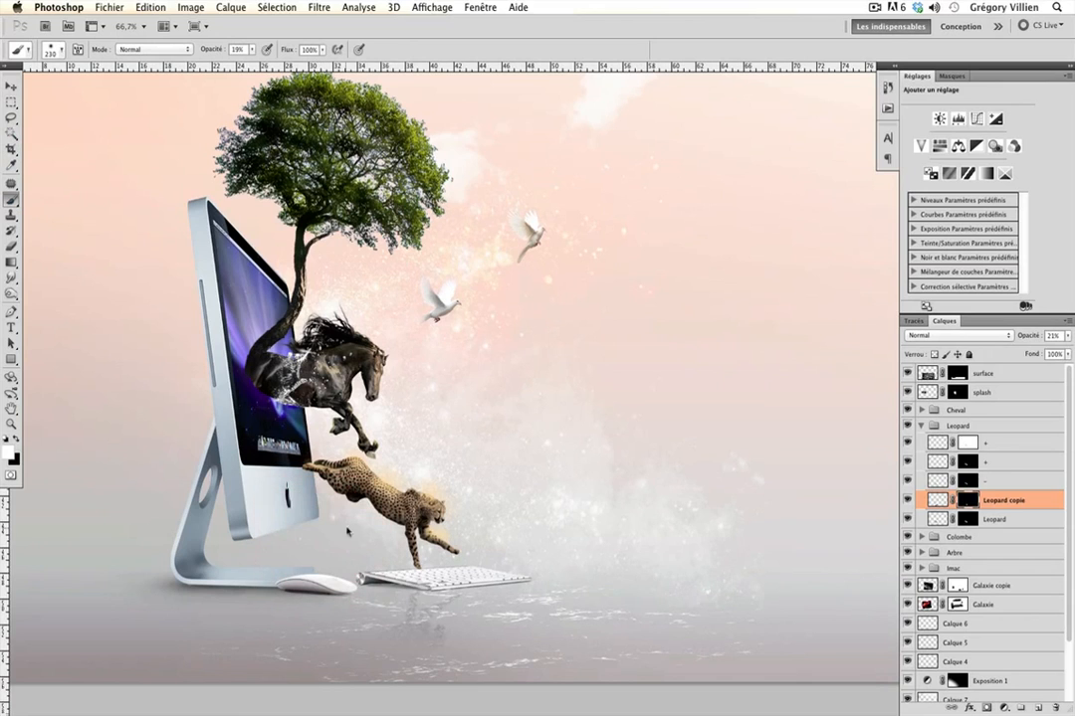
pyautogui.press('x')
pyautogui.rightClick(419, 647)
pyautogui.press('Escape')
pyautogui.press('v')
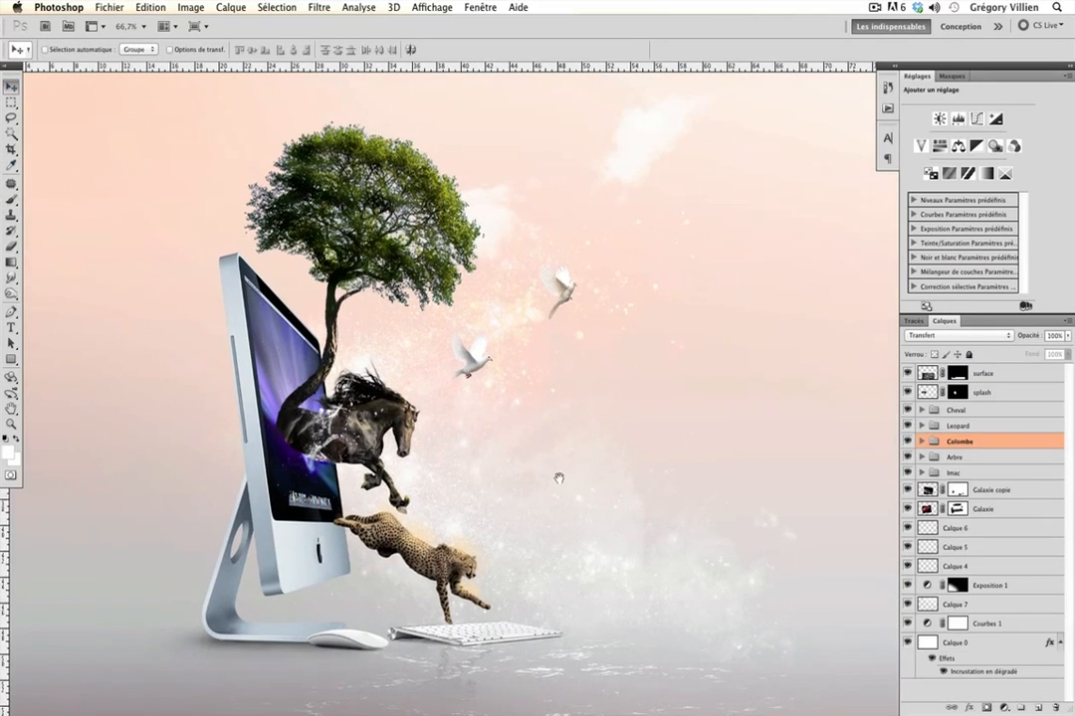
# Switch to Finder and preview the splash photos in the Water folder to choose a suitable one
pyautogui.moveTo(559, 478); pyautogui.dragTo(803, 451)
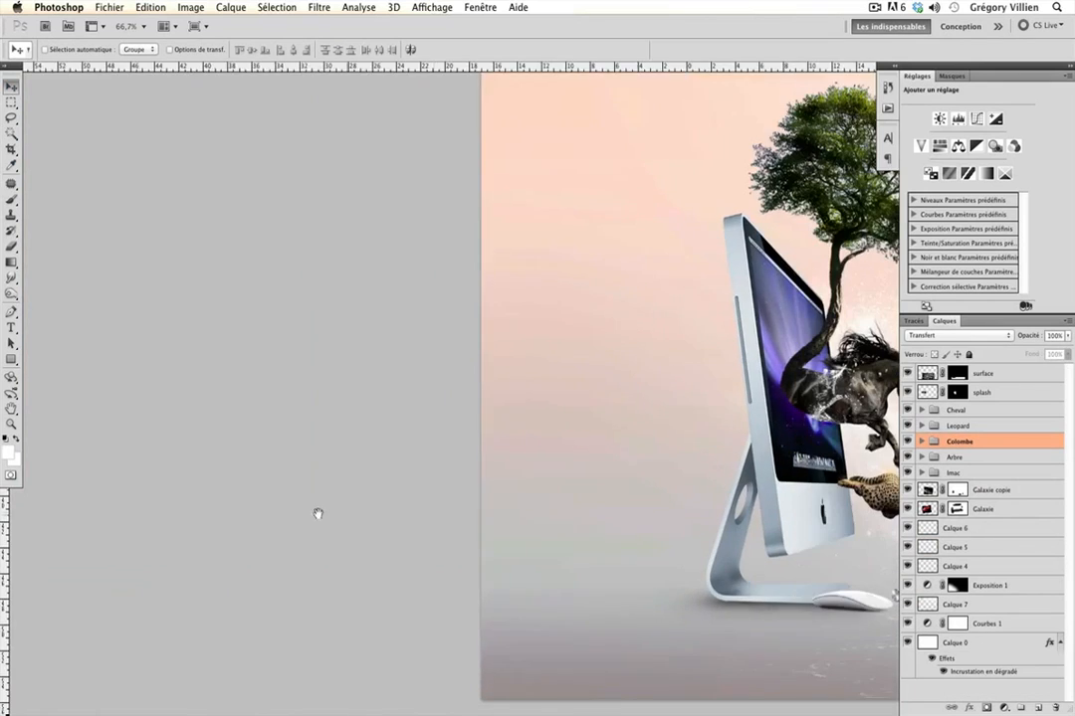
pyautogui.moveTo(317, 513); pyautogui.dragTo(432, 500)
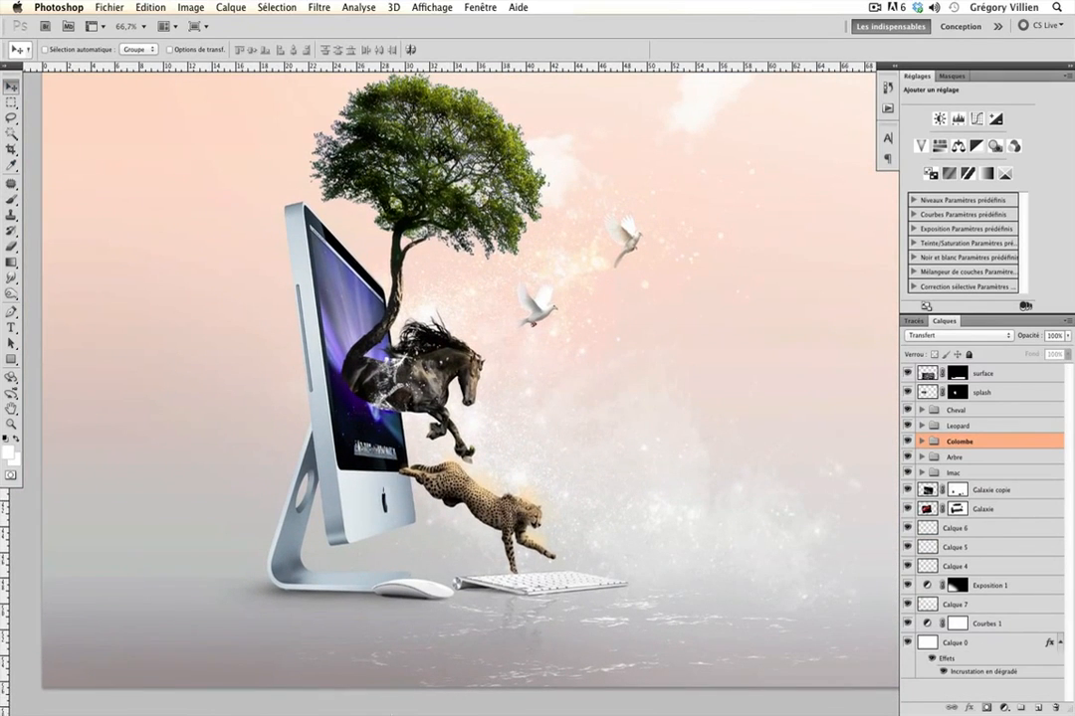
pyautogui.click(271, 683)
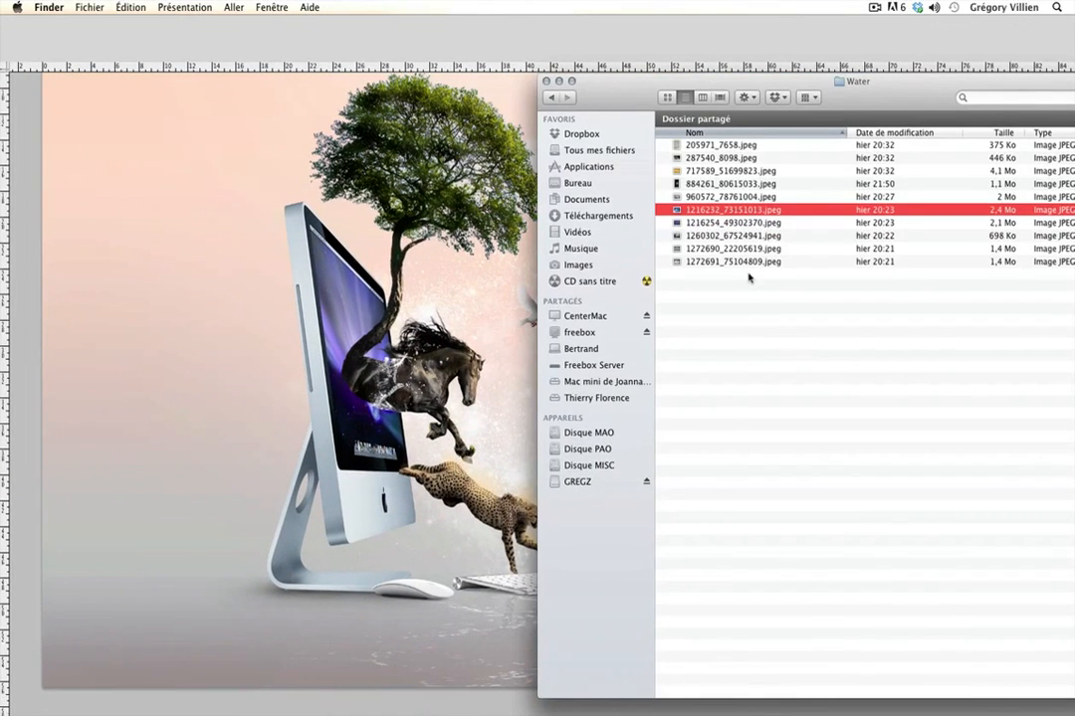
pyautogui.press('space')
pyautogui.press('Up')
pyautogui.press('Up')
pyautogui.press('Up')
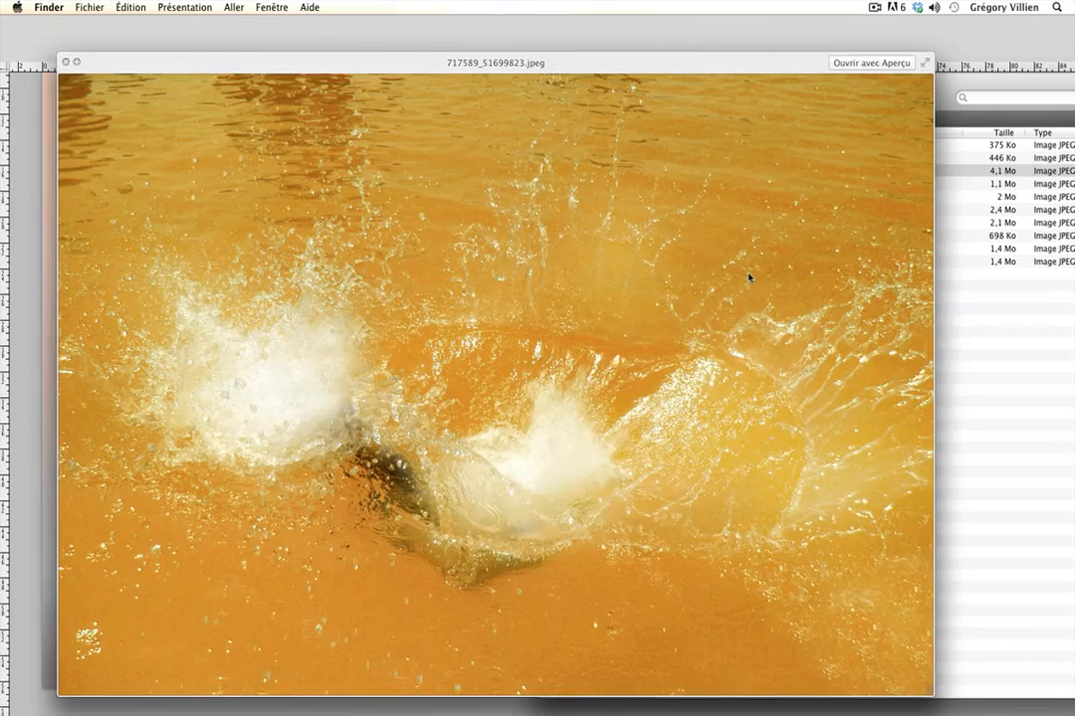
pyautogui.press('Up')
pyautogui.press('Down')
pyautogui.press('Down')
pyautogui.press('Down')
pyautogui.press('Down')
pyautogui.press('Down')
pyautogui.press('Down')
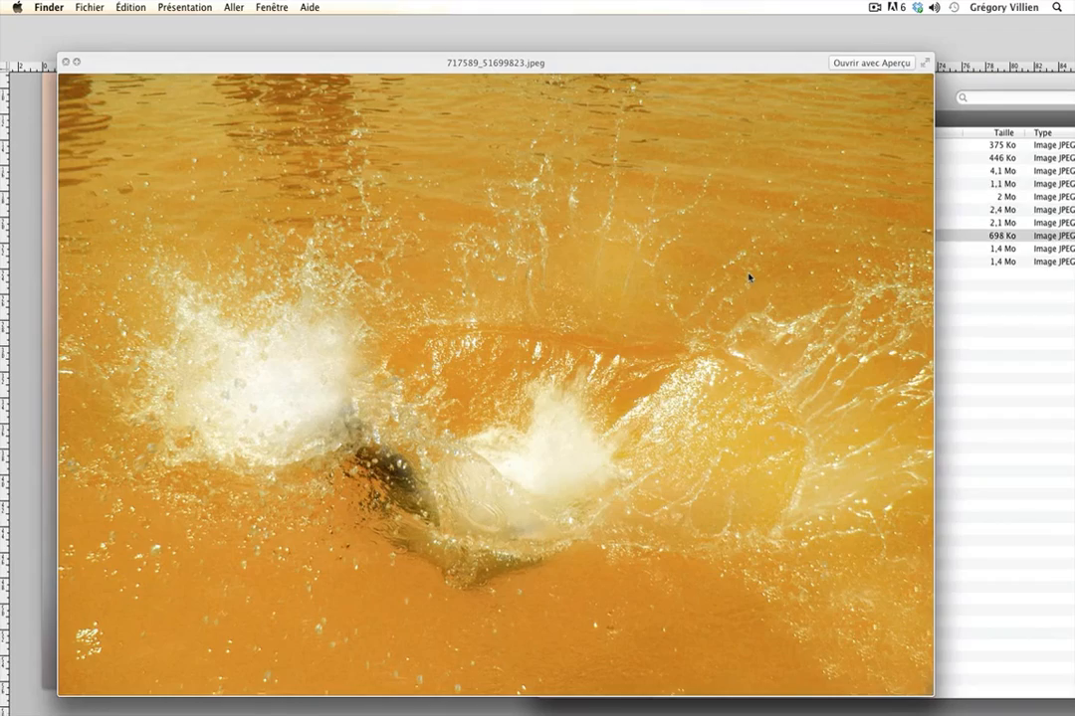
pyautogui.press('space')
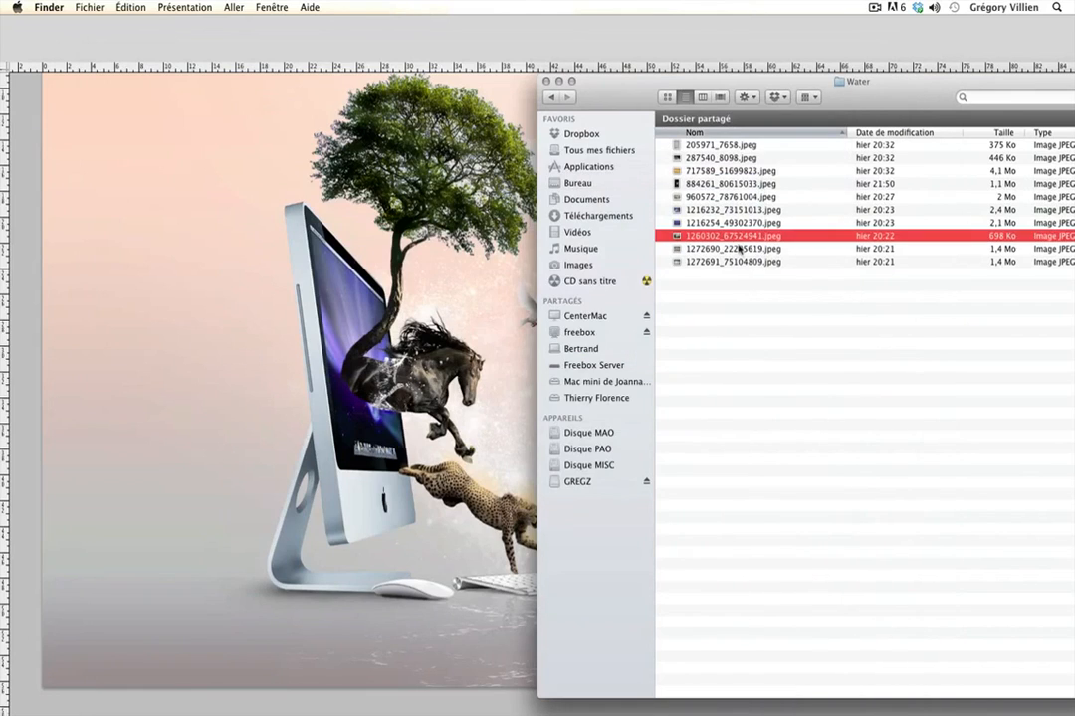
# Place 1260302_67524941.jpeg in the Photoshop composition above the Colombe group and set its blend mode to Eclaircir
pyautogui.moveTo(735, 238); pyautogui.dragTo(410, 239)
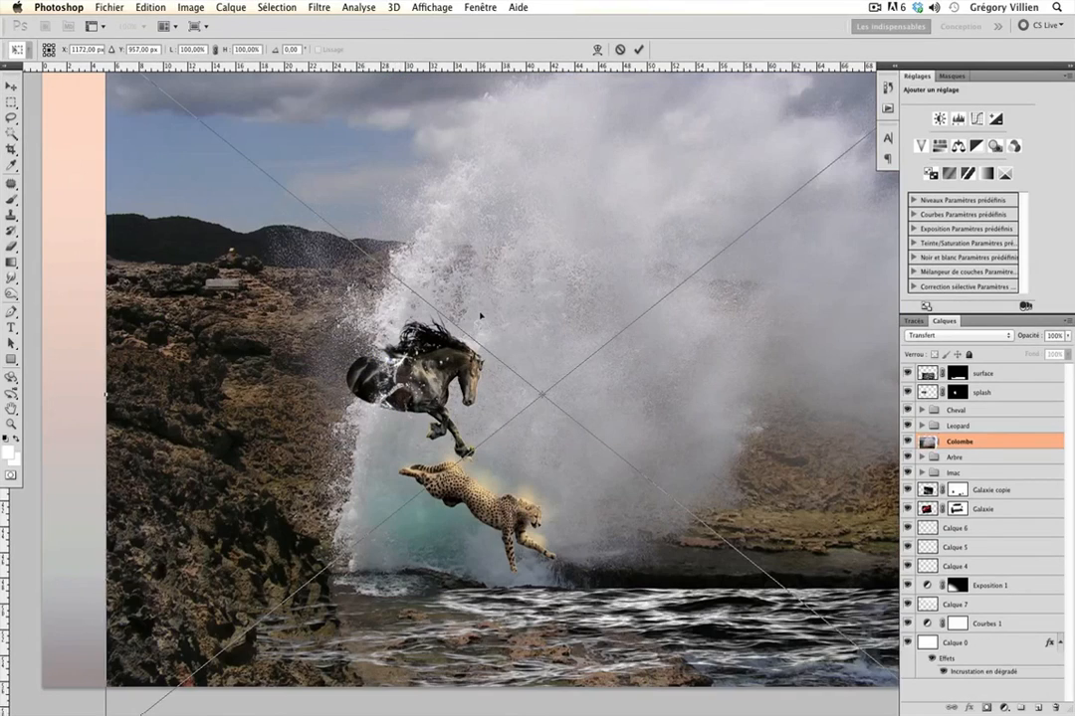
pyautogui.press('super+minus')
pyautogui.press('Return')
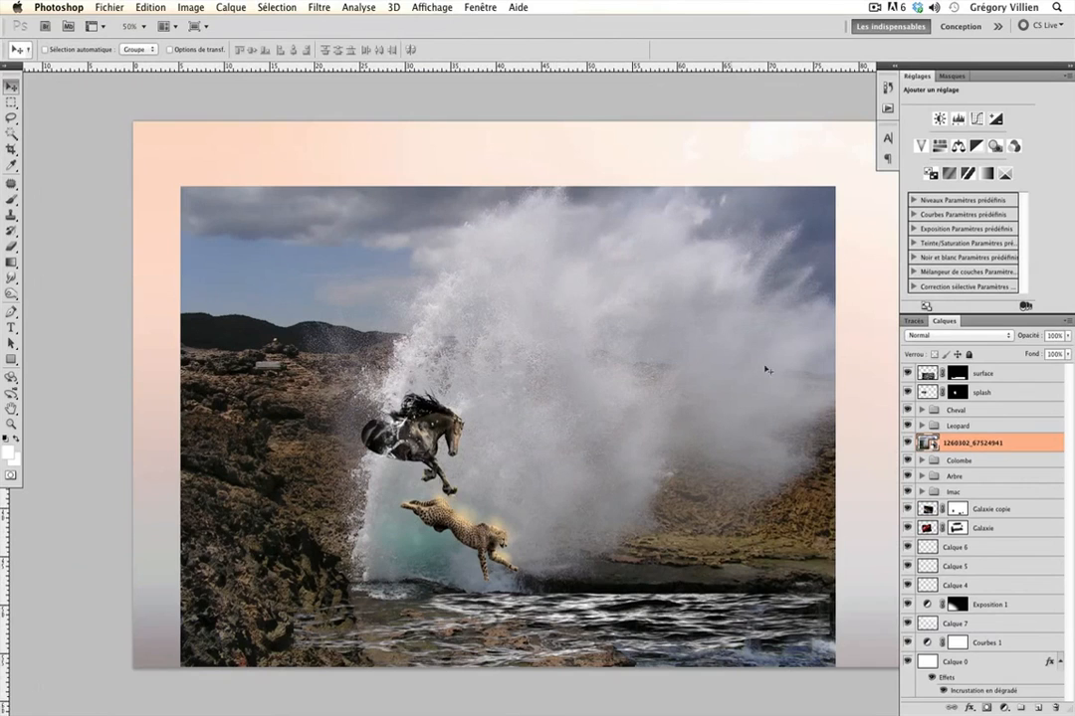
pyautogui.click(995, 337)
pyautogui.click(950, 417)
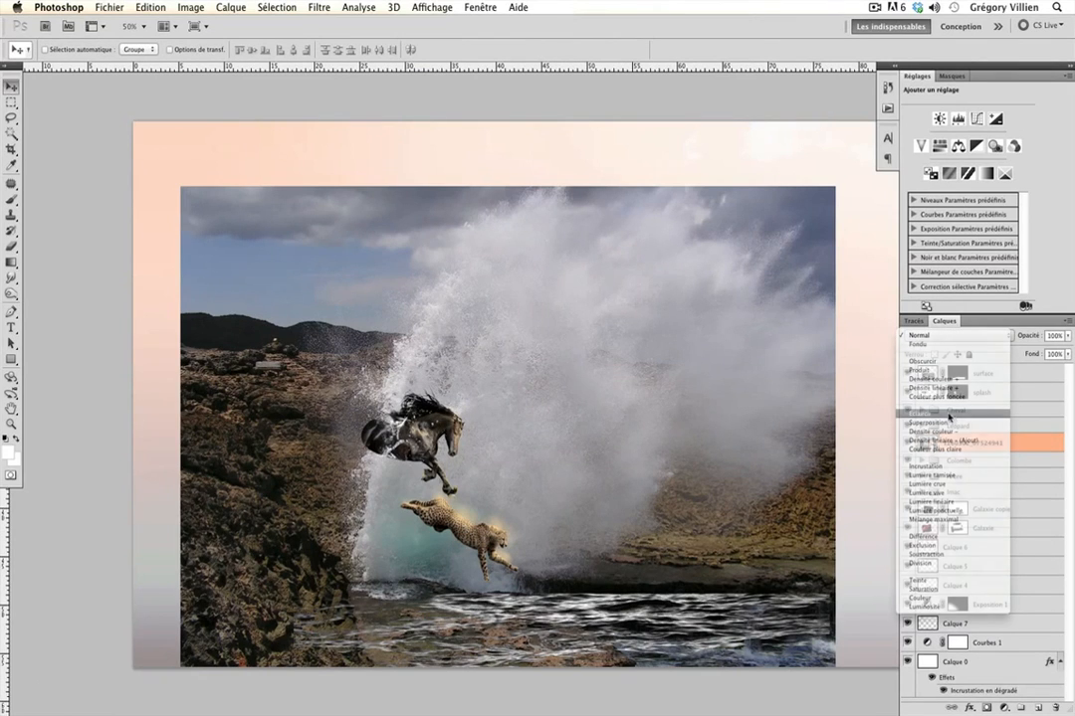
# Rotate the placed splash photo clockwise with Free Transform and rasterize its layer
pyautogui.press('super+t')
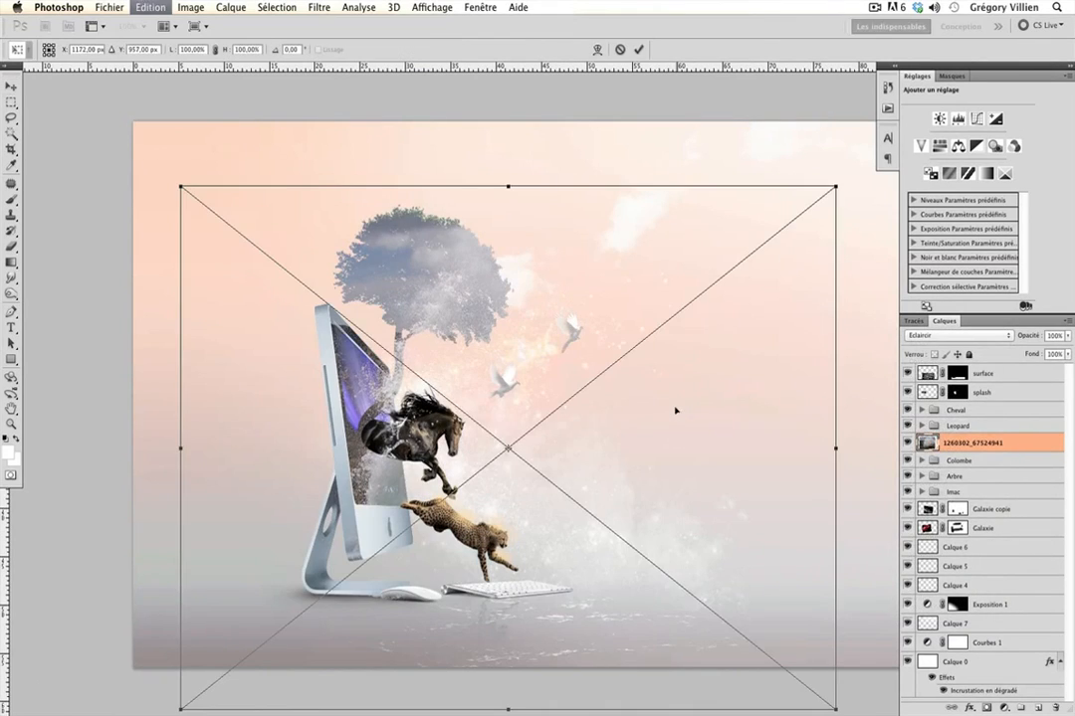
pyautogui.moveTo(859, 350); pyautogui.dragTo(815, 545)
pyautogui.press('Return')
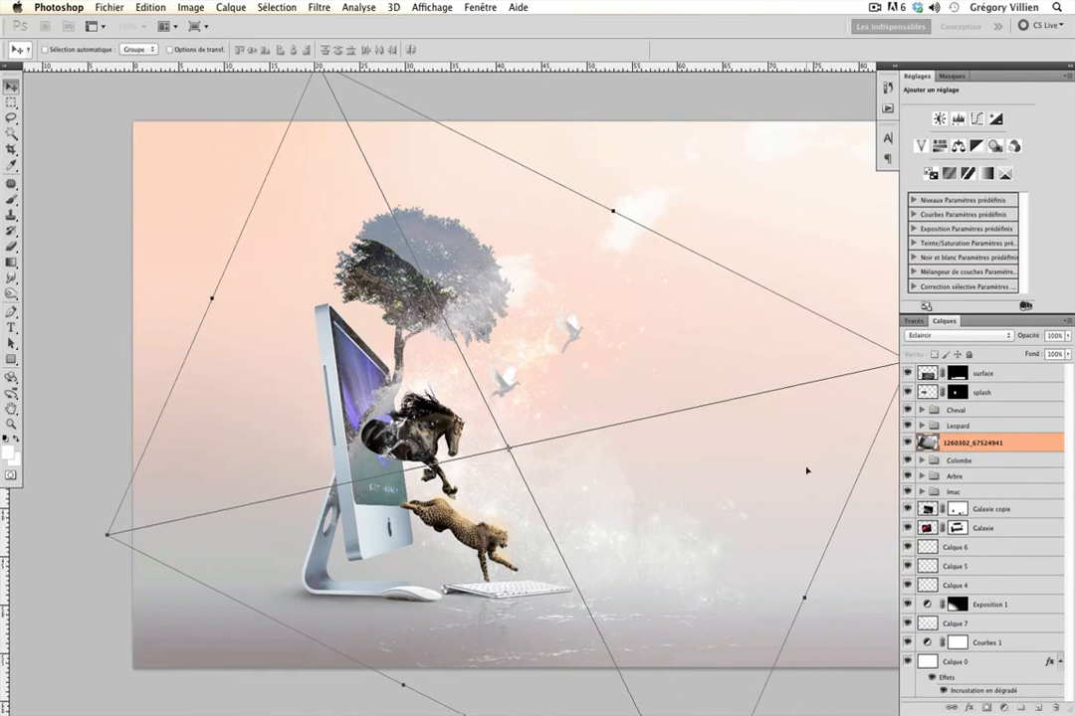
pyautogui.rightClick(986, 446)
pyautogui.click(915, 505)
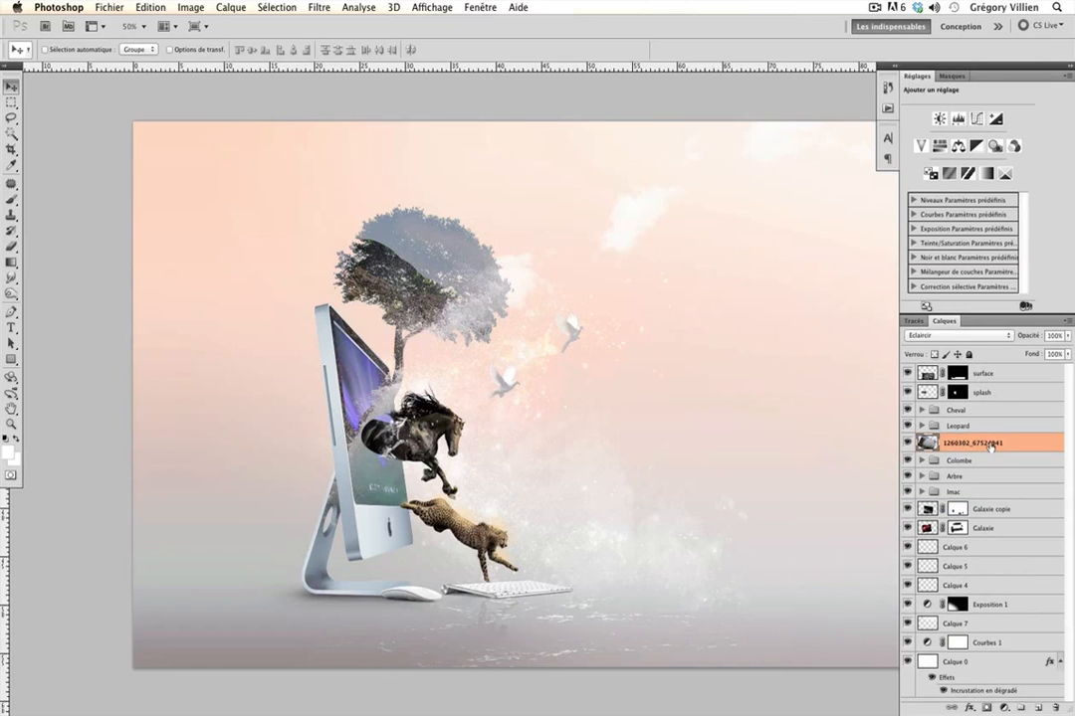
# Brighten the splash photo with Levels by setting the white input level to 213
pyautogui.press('super+l')
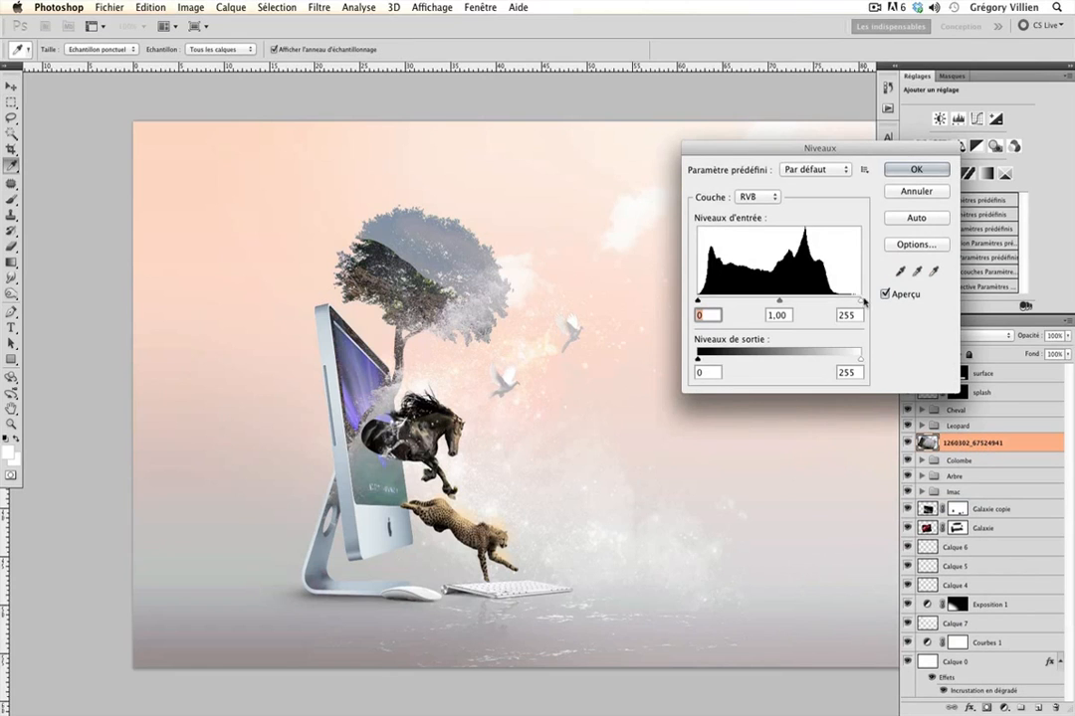
pyautogui.moveTo(859, 299); pyautogui.dragTo(830, 307)
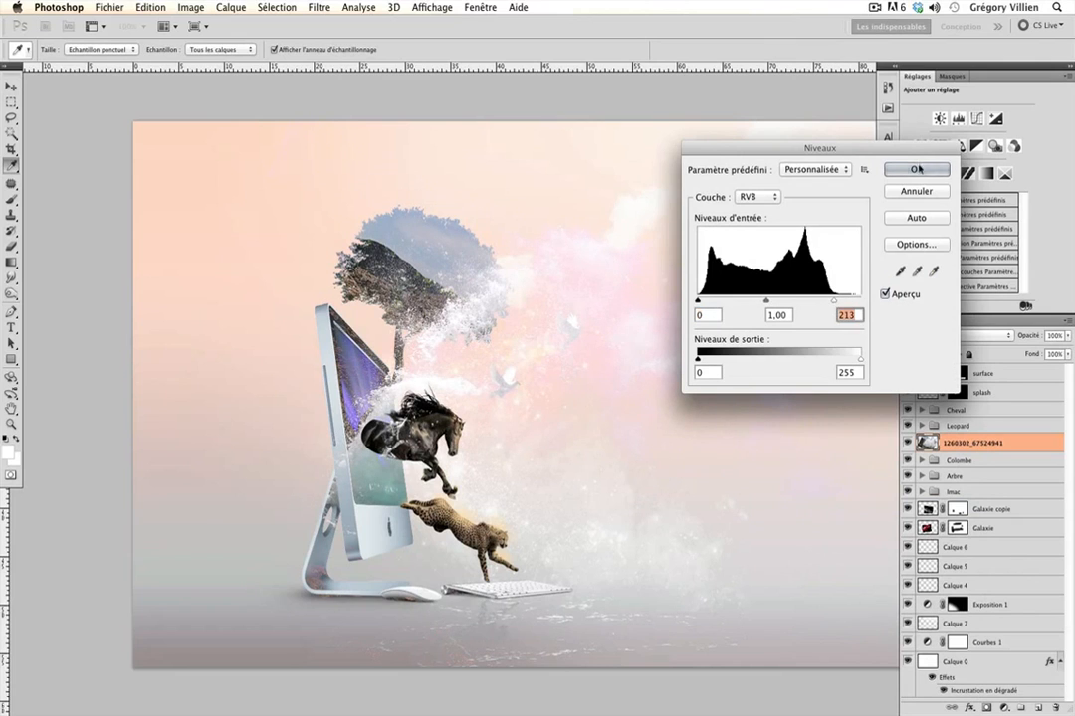
pyautogui.click(915, 169)
# Rotate the splash photo about 29° clockwise with Free Transform and move it over the tree and iMac
pyautogui.press('v')
pyautogui.scroll(-3, 650, 322)
pyautogui.hotkey('ctrl', 't')
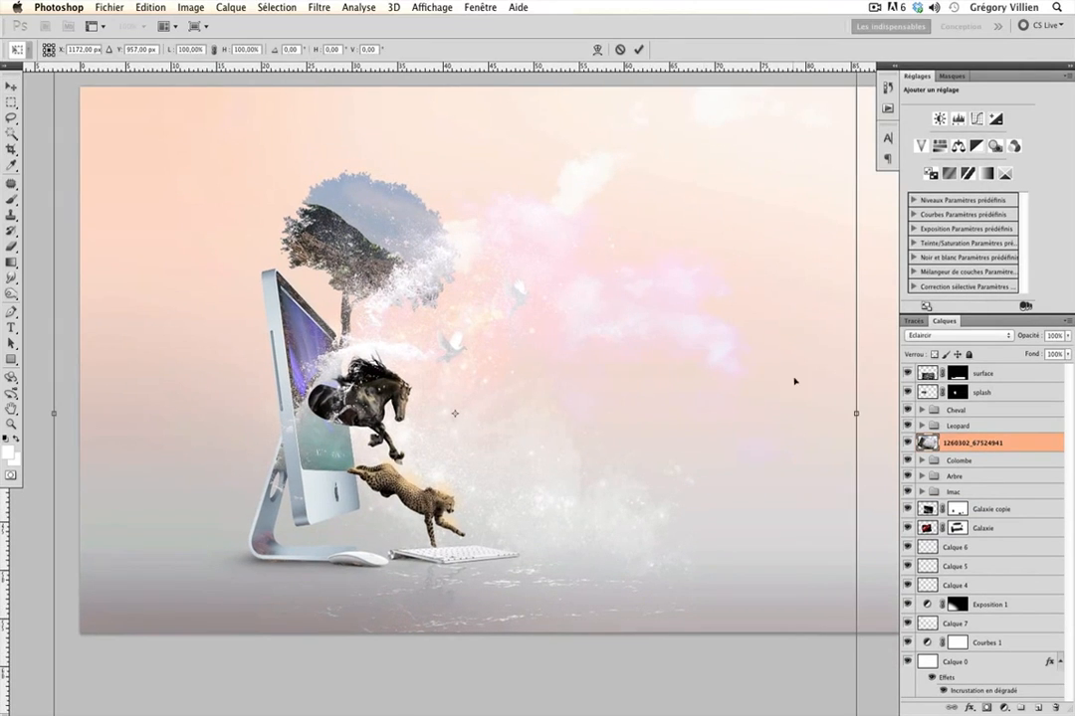
pyautogui.moveTo(896, 352); pyautogui.dragTo(803, 549)
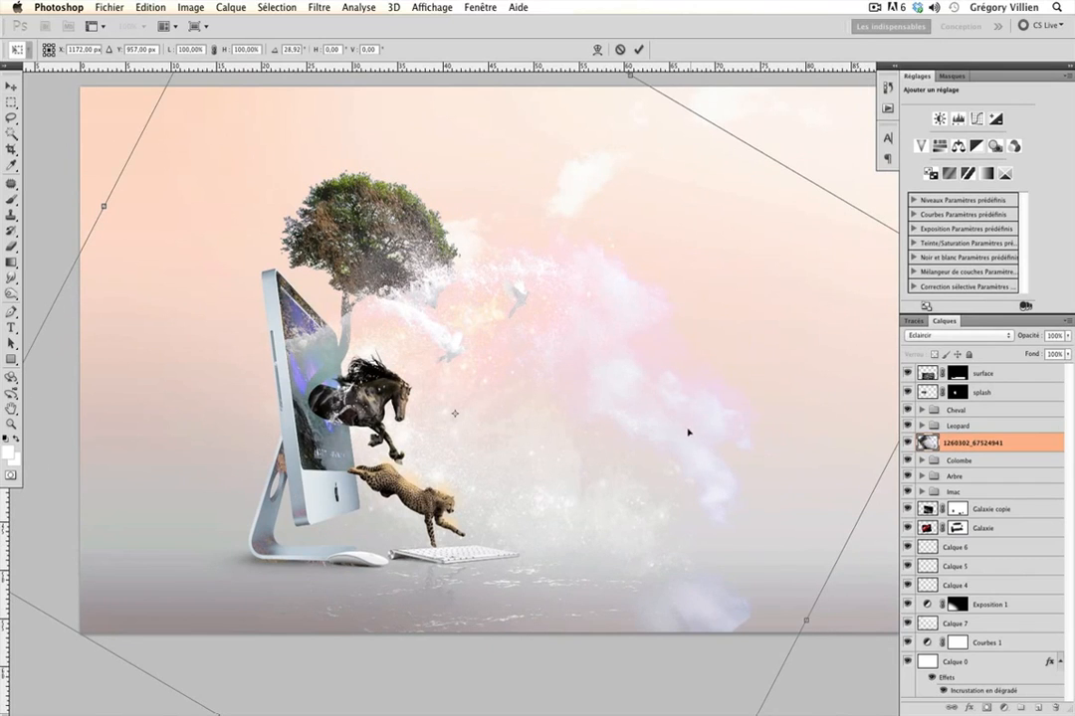
pyautogui.moveTo(698, 426); pyautogui.dragTo(571, 409)
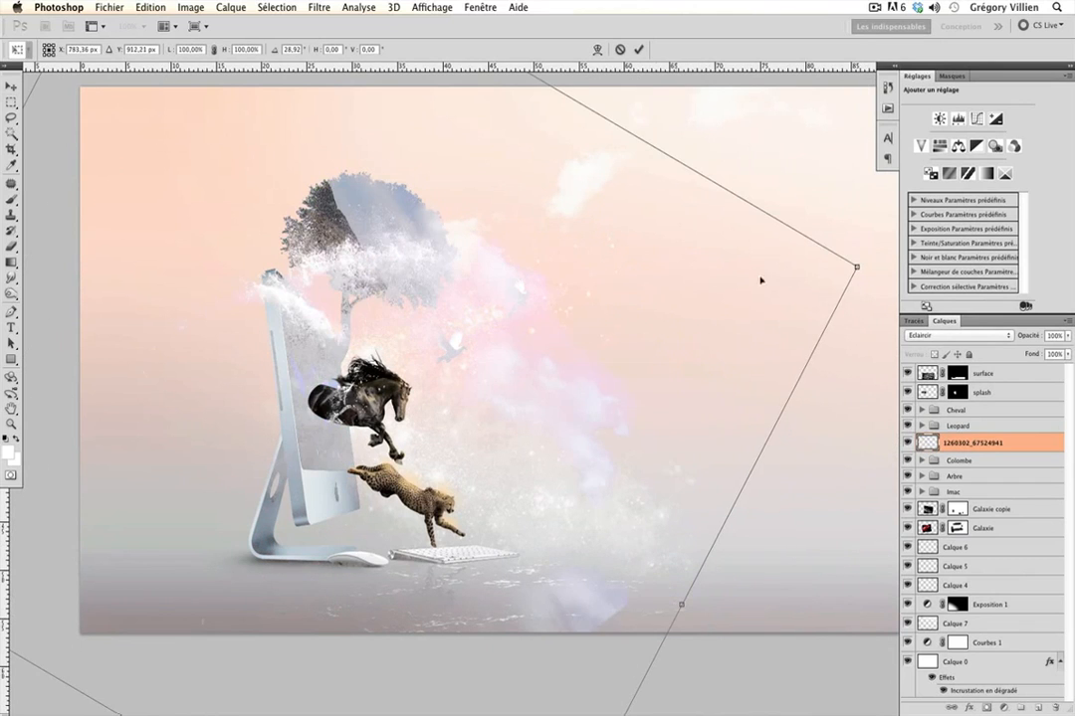
# Scale the splash photo down to about 52%, position it behind the horse and iMac screen, and apply the transform
pyautogui.moveTo(857, 265); pyautogui.dragTo(426, 374)
pyautogui.moveTo(290, 454); pyautogui.dragTo(482, 439)
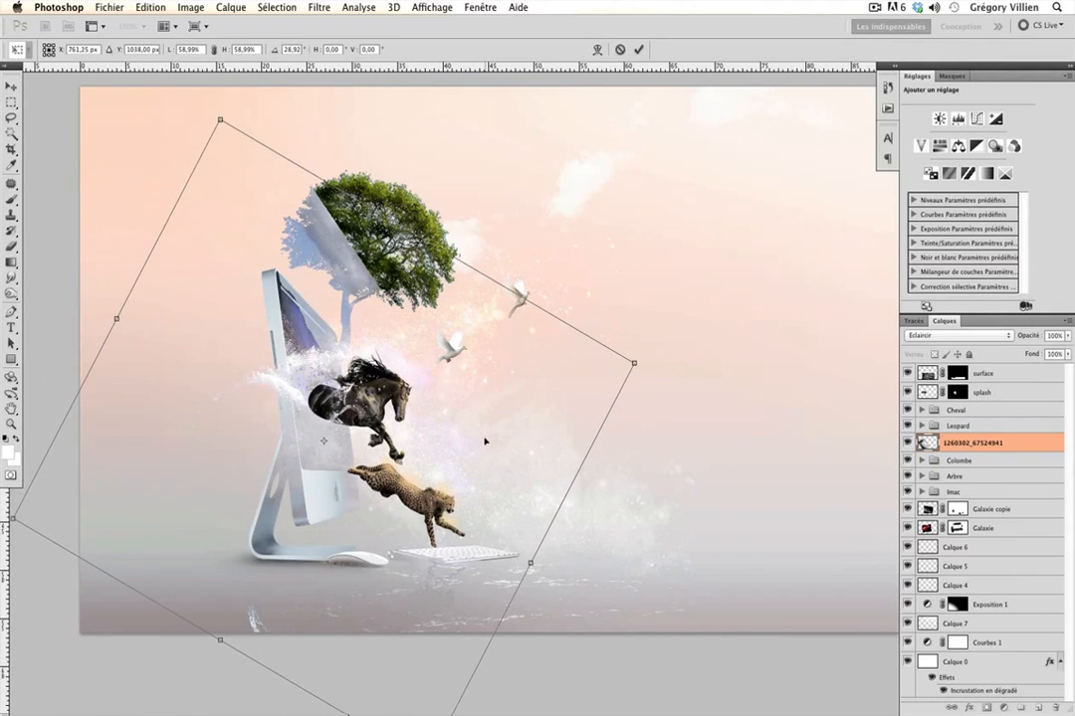
pyautogui.moveTo(638, 360); pyautogui.dragTo(570, 398)
pyautogui.moveTo(478, 420); pyautogui.dragTo(514, 418)
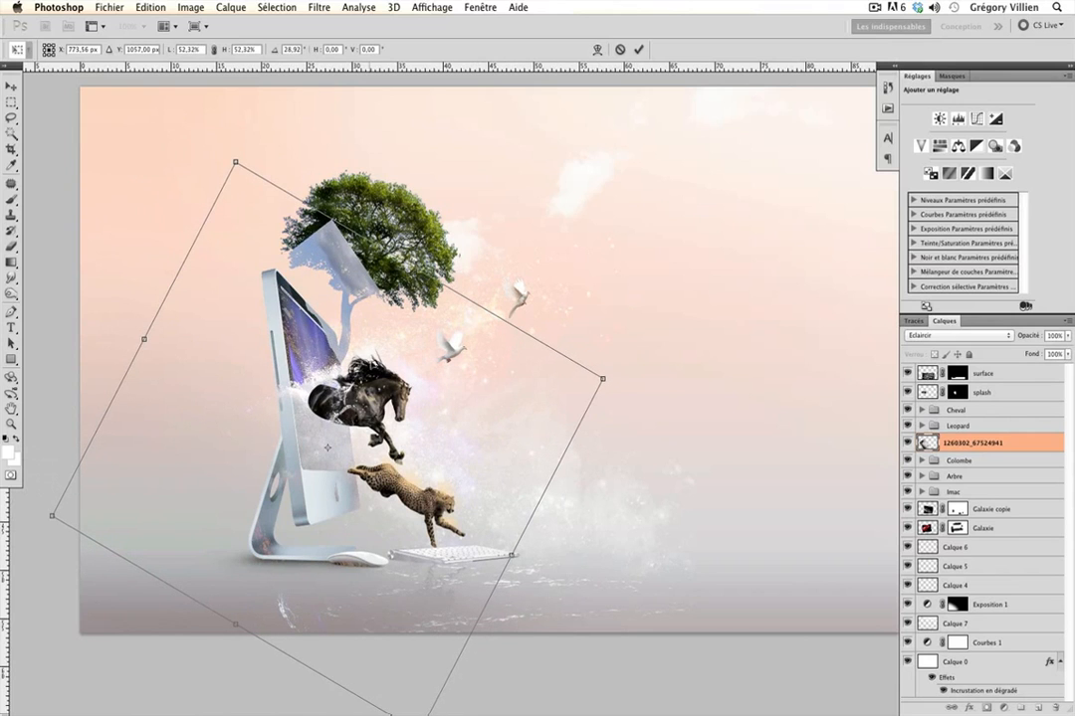
pyautogui.moveTo(509, 486); pyautogui.dragTo(666, 351)
pyautogui.moveTo(630, 388); pyautogui.dragTo(479, 476)
pyautogui.moveTo(572, 526); pyautogui.dragTo(456, 486)
pyautogui.press('Return')
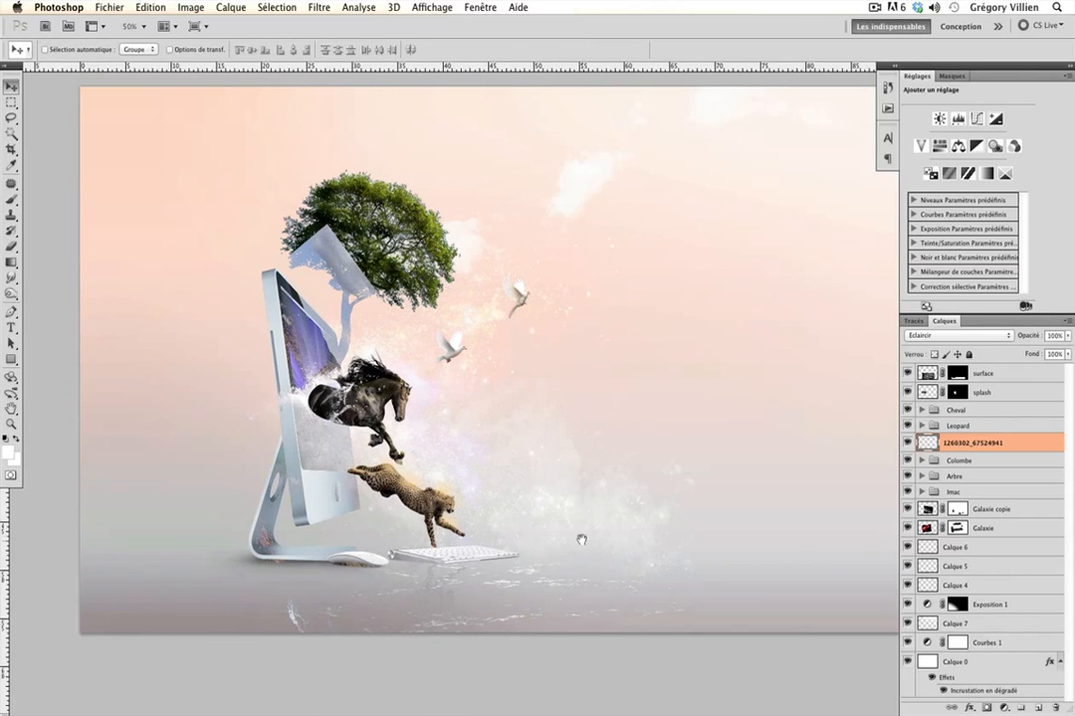
# Lasso a loose area around the horse, leopard and keyboard and turn it into a layer mask on the splash photo
pyautogui.moveTo(578, 538); pyautogui.dragTo(574, 493)
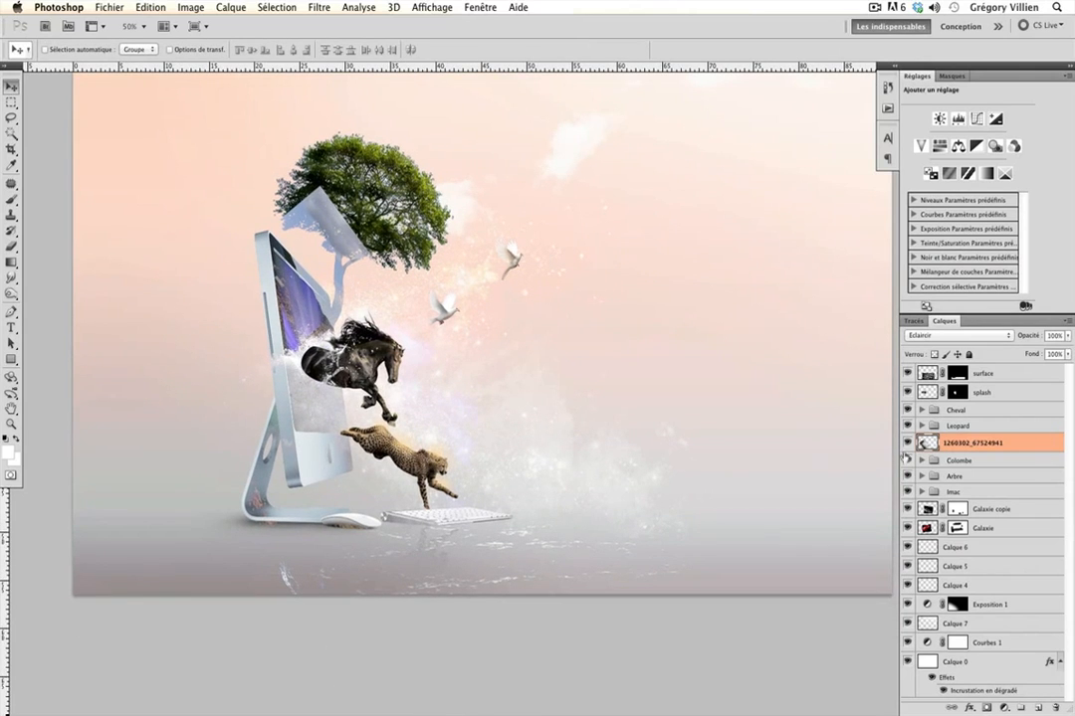
pyautogui.click(10, 116)
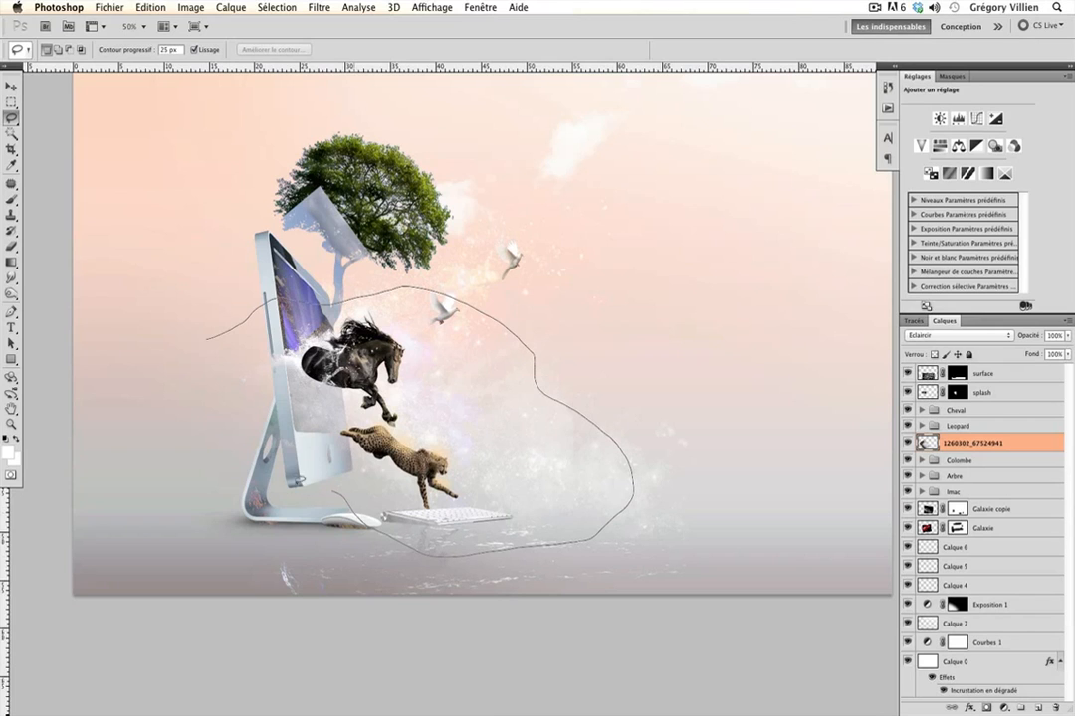
pyautogui.moveTo(215, 338); pyautogui.dragTo(218, 348)
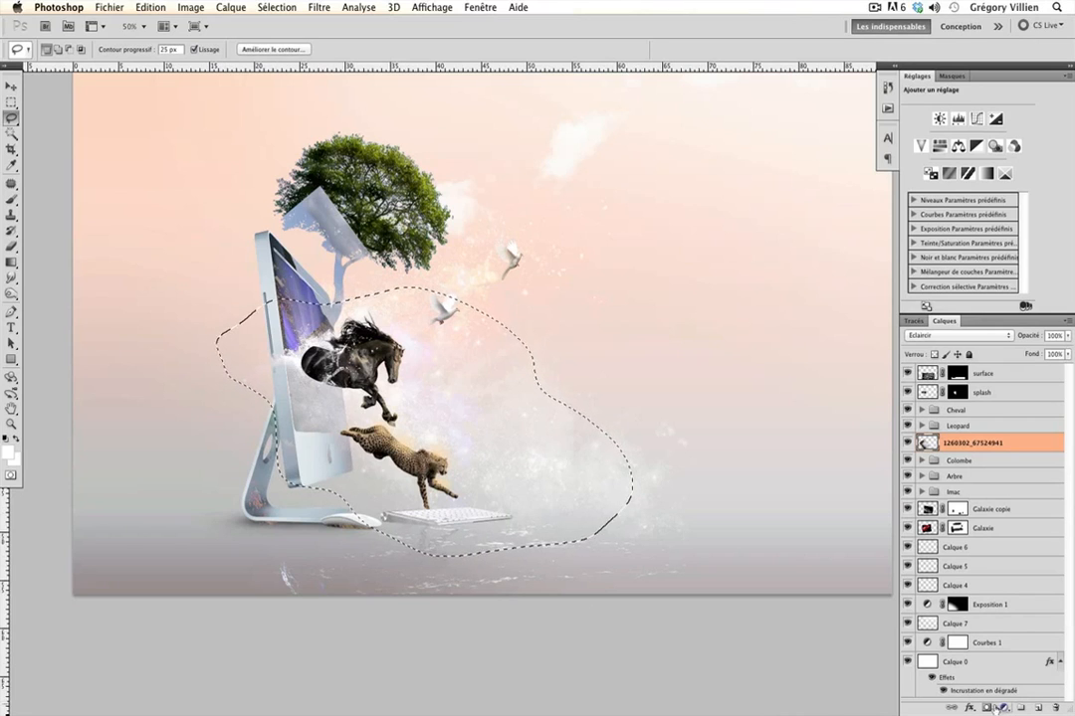
pyautogui.click(986, 708)
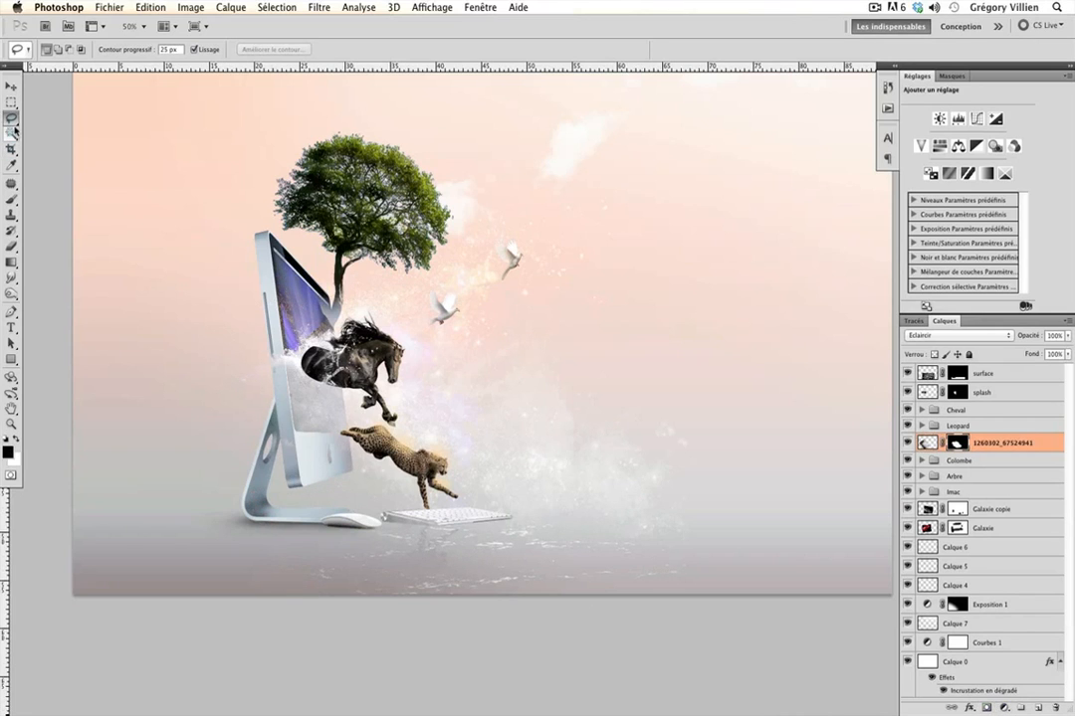
# Paint black at 19% opacity on the splash mask to uncover the tree trunk and the lower part of the iMac
pyautogui.click(12, 198)
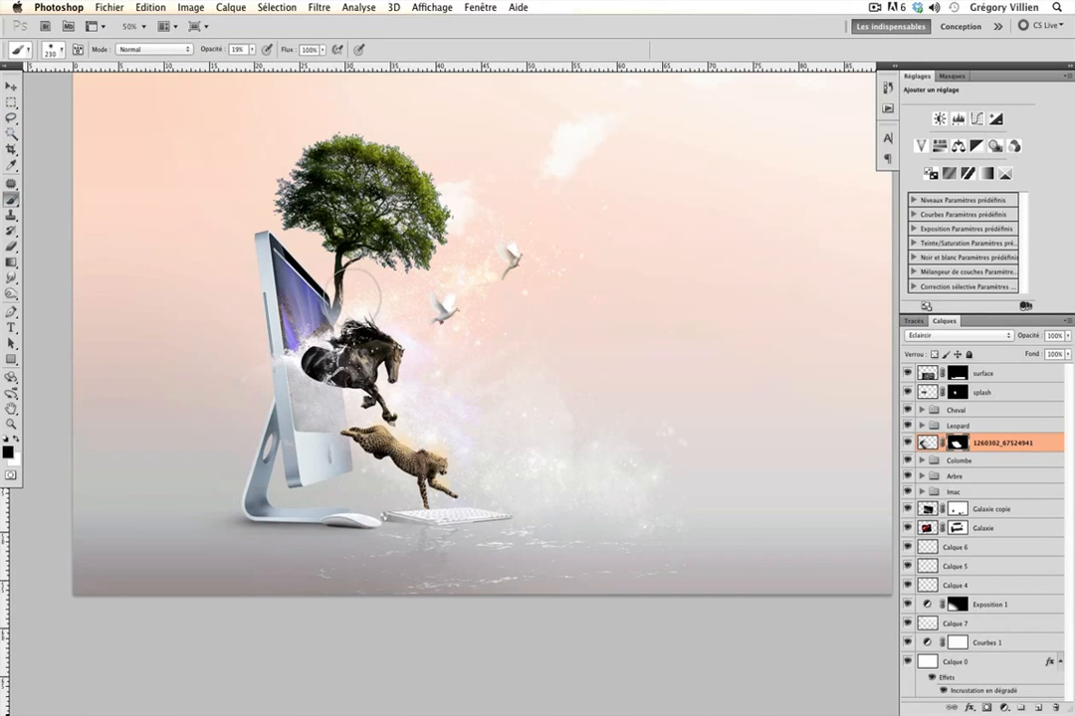
pyautogui.moveTo(331, 293)
pyautogui.mouseDown()
pyautogui.moveTo(330, 308)
pyautogui.moveTo(352, 308)
pyautogui.mouseUp()
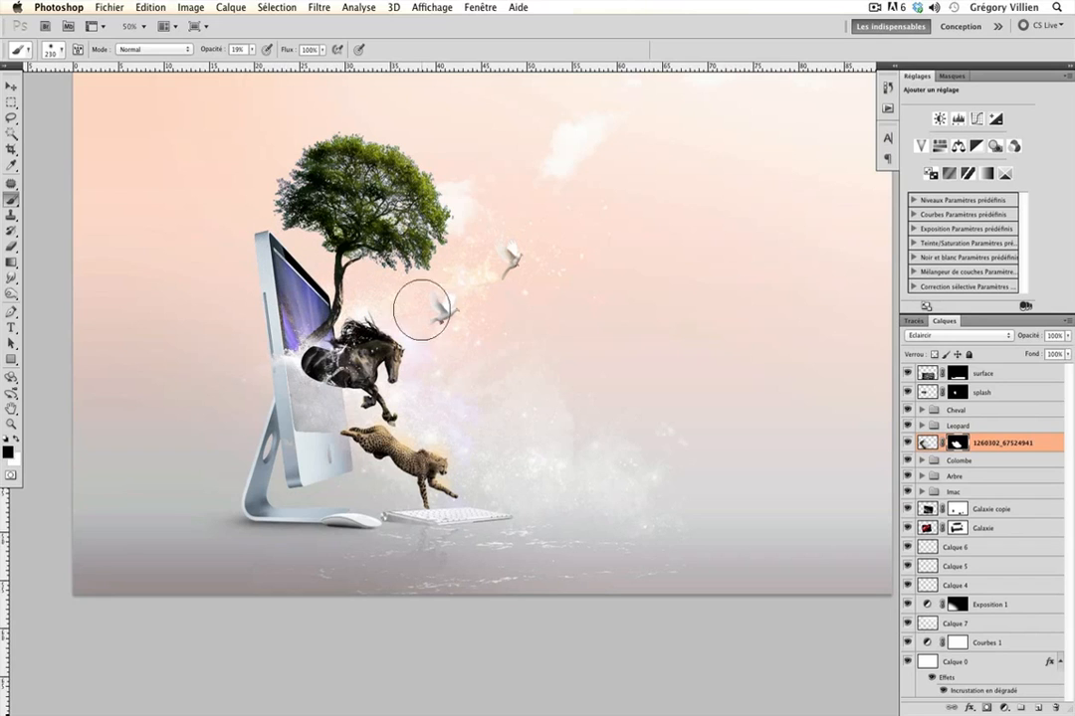
pyautogui.moveTo(527, 400); pyautogui.dragTo(495, 368)
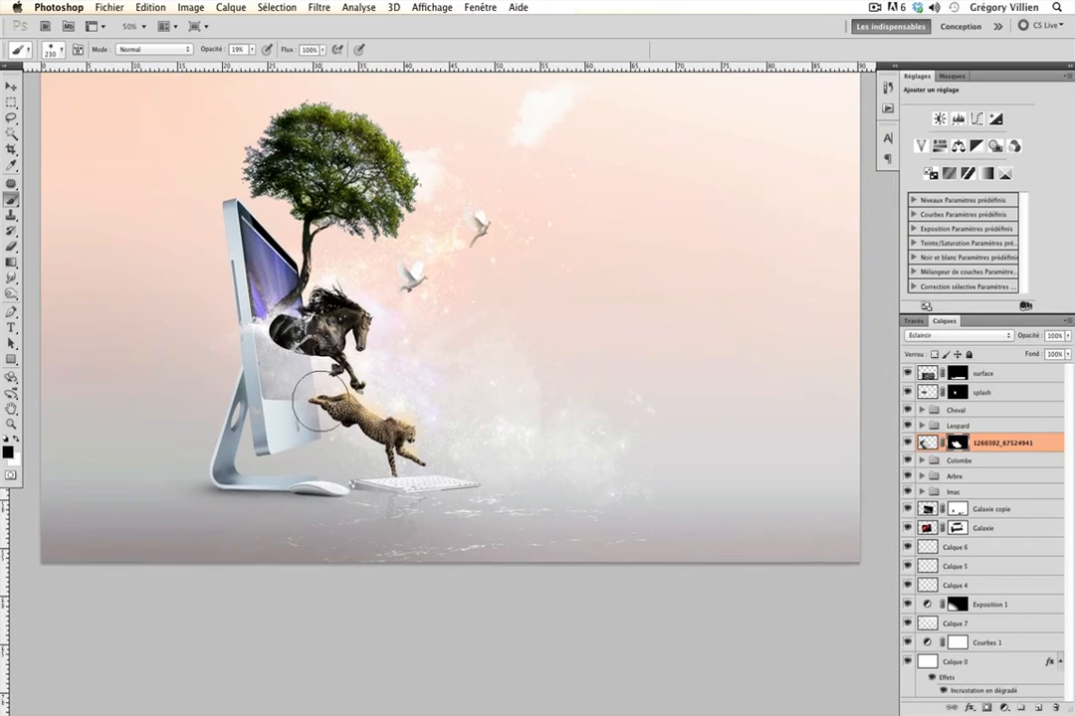
pyautogui.moveTo(275, 388)
pyautogui.mouseDown()
pyautogui.moveTo(312, 402)
pyautogui.moveTo(273, 387)
pyautogui.moveTo(280, 371)
pyautogui.moveTo(271, 371)
pyautogui.moveTo(295, 412)
pyautogui.moveTo(313, 404)
pyautogui.moveTo(320, 380)
pyautogui.moveTo(271, 393)
pyautogui.moveTo(267, 383)
pyautogui.moveTo(289, 368)
pyautogui.moveTo(258, 358)
pyautogui.moveTo(284, 358)
pyautogui.moveTo(298, 413)
pyautogui.moveTo(265, 370)
pyautogui.mouseUp()
pyautogui.press('x')
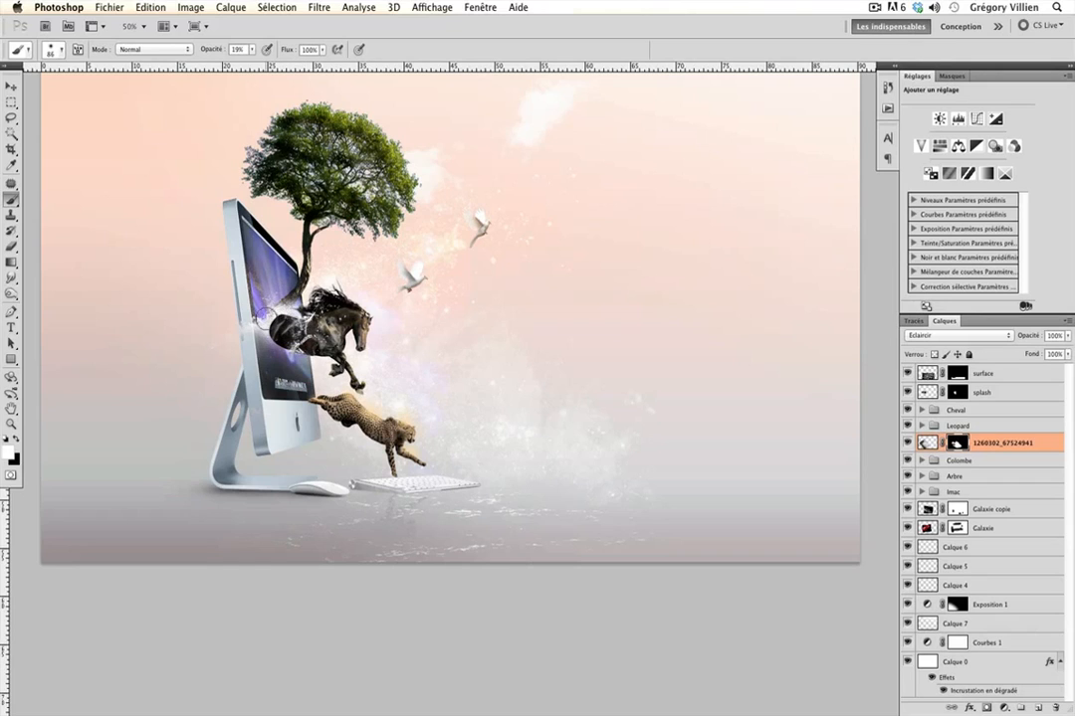
# Brighten the splash photo with Levels by setting the white input level to about 235
pyautogui.press('x')
pyautogui.press('super+l')
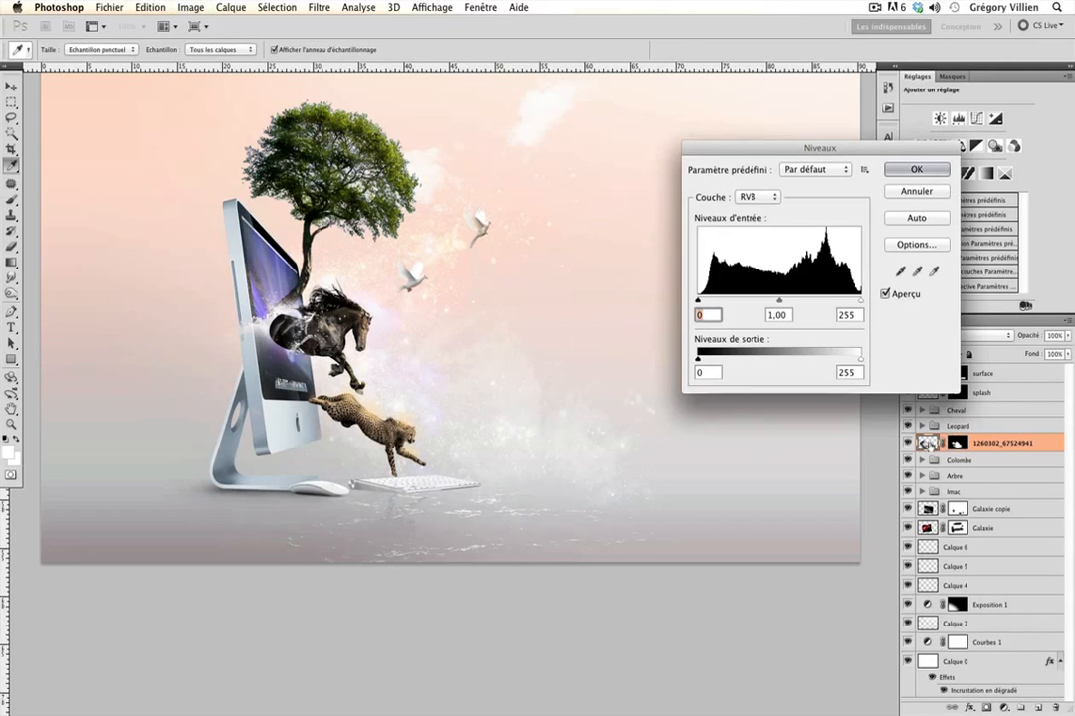
pyautogui.moveTo(861, 301); pyautogui.dragTo(847, 303)
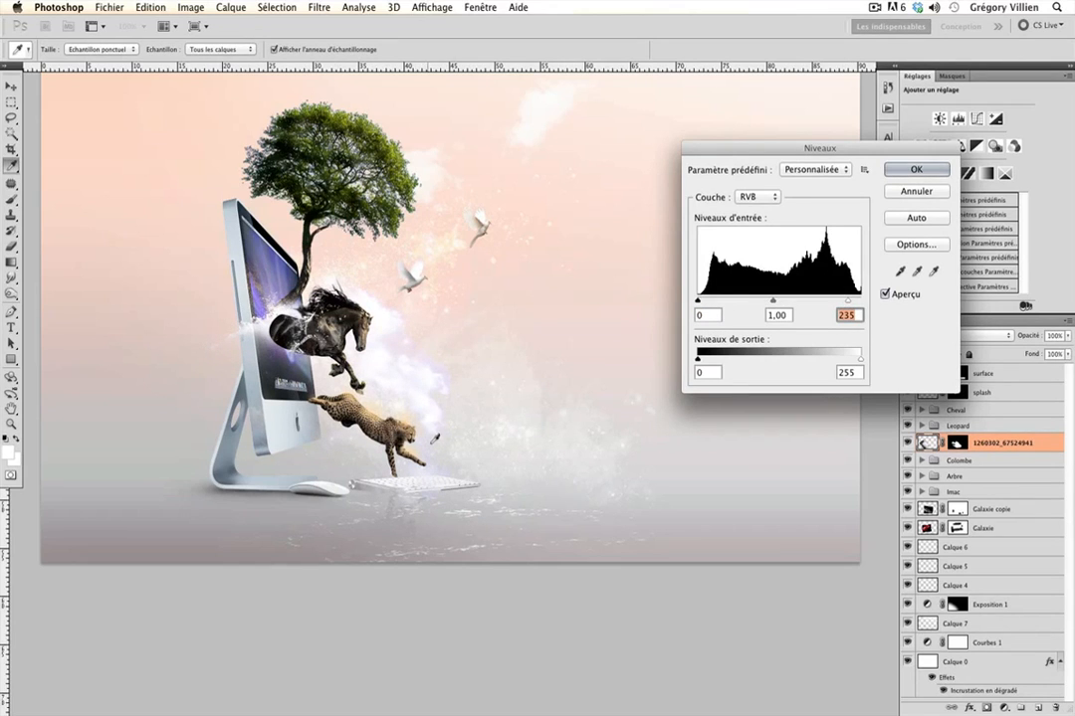
pyautogui.moveTo(852, 303)
pyautogui.mouseDown()
pyautogui.moveTo(836, 305)
pyautogui.moveTo(849, 306)
pyautogui.mouseUp()
pyautogui.press('Return')
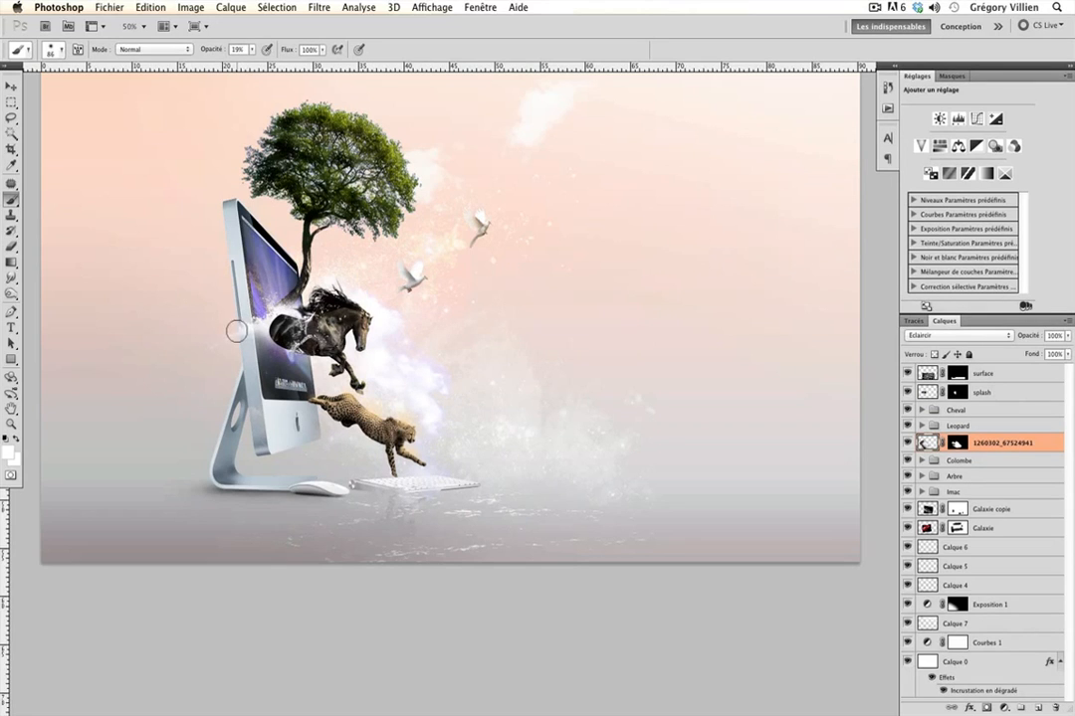
# Touch up the splash mask with black around the iMac and compare the image with and without the splash layer
pyautogui.press('x')
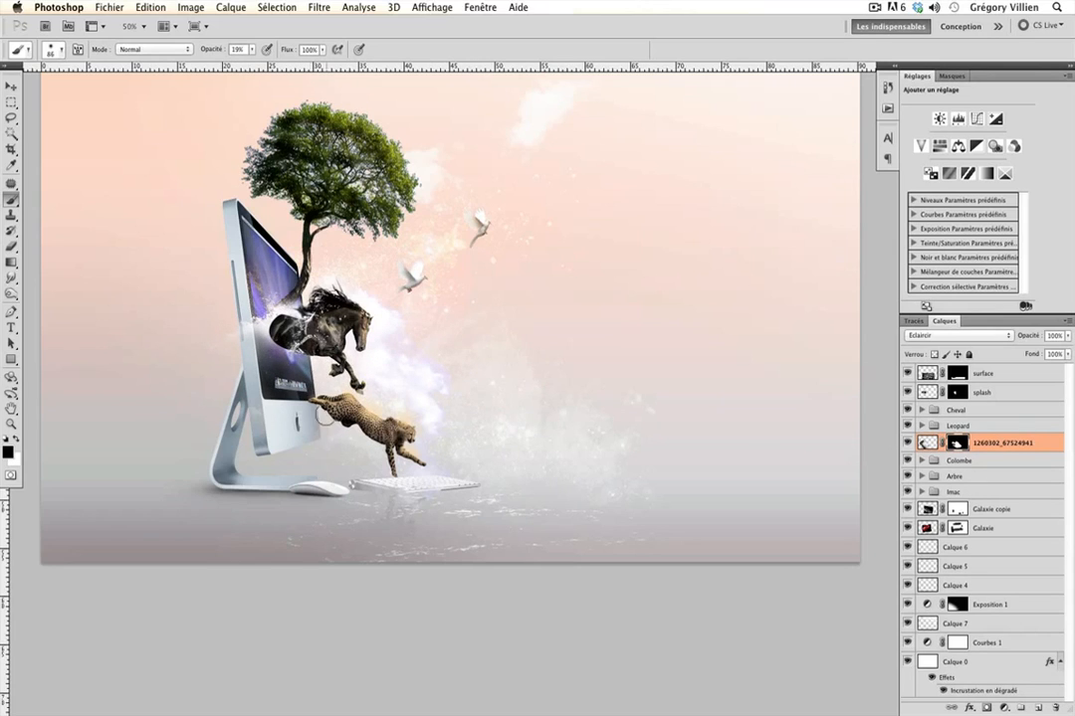
pyautogui.moveTo(470, 461); pyautogui.dragTo(486, 465)
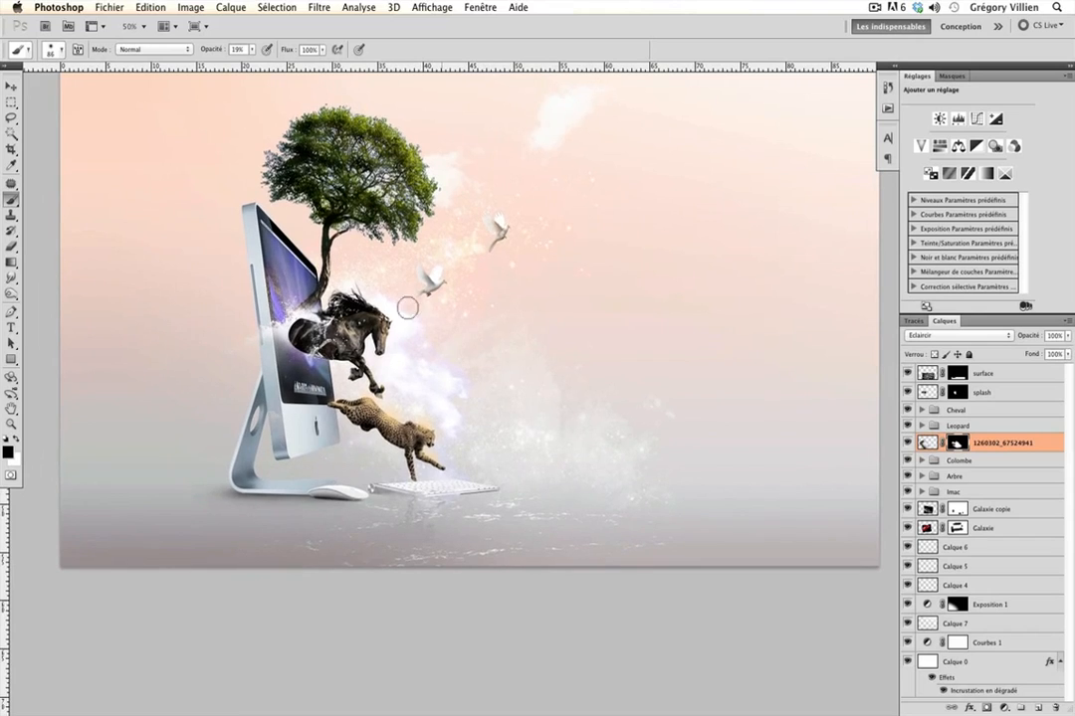
pyautogui.click(10, 86)
pyautogui.moveTo(559, 456); pyautogui.dragTo(556, 456)
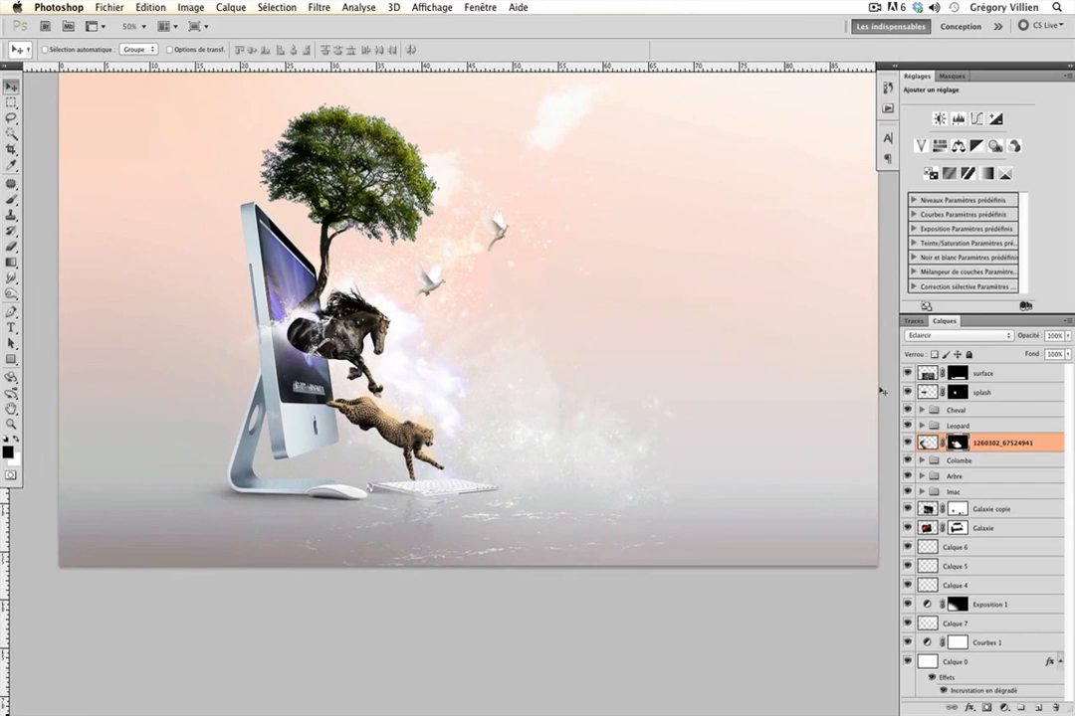
pyautogui.click(905, 441)
pyautogui.click(906, 441)
pyautogui.click(906, 441)
pyautogui.click(906, 441)
# Lasso the area around the keyboard and its reflection, fill it with black on the splash mask, and deselect
pyautogui.click(11, 116)
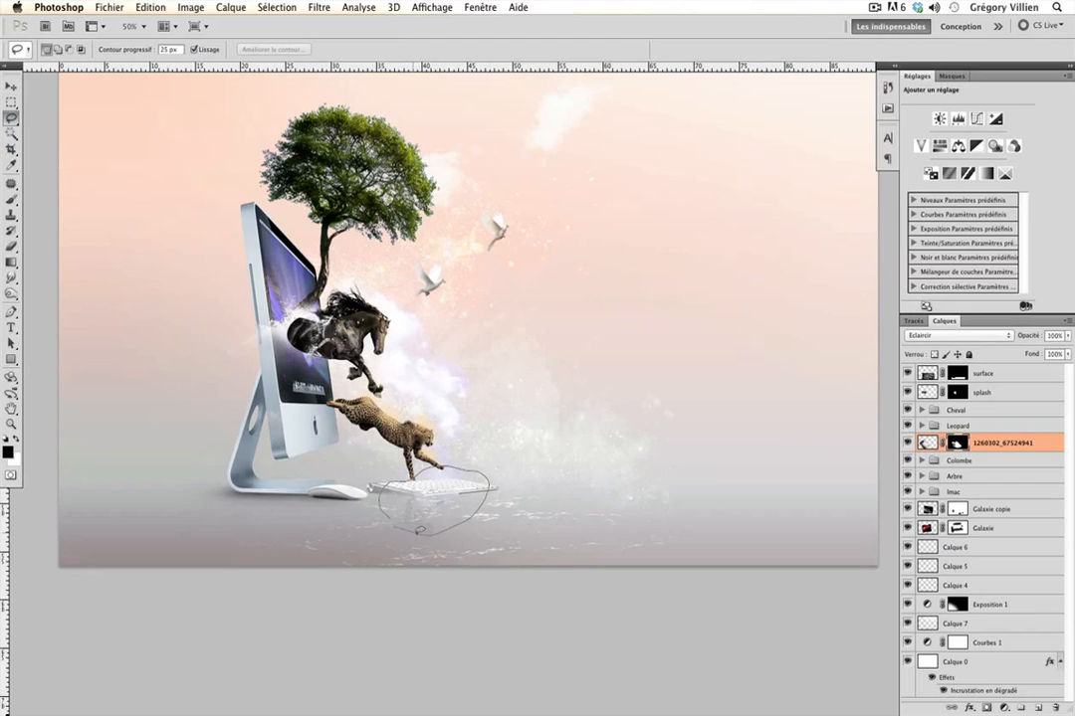
pyautogui.moveTo(419, 531); pyautogui.dragTo(424, 534)
pyautogui.hotkey('shift', 'F5')
pyautogui.press('Return')
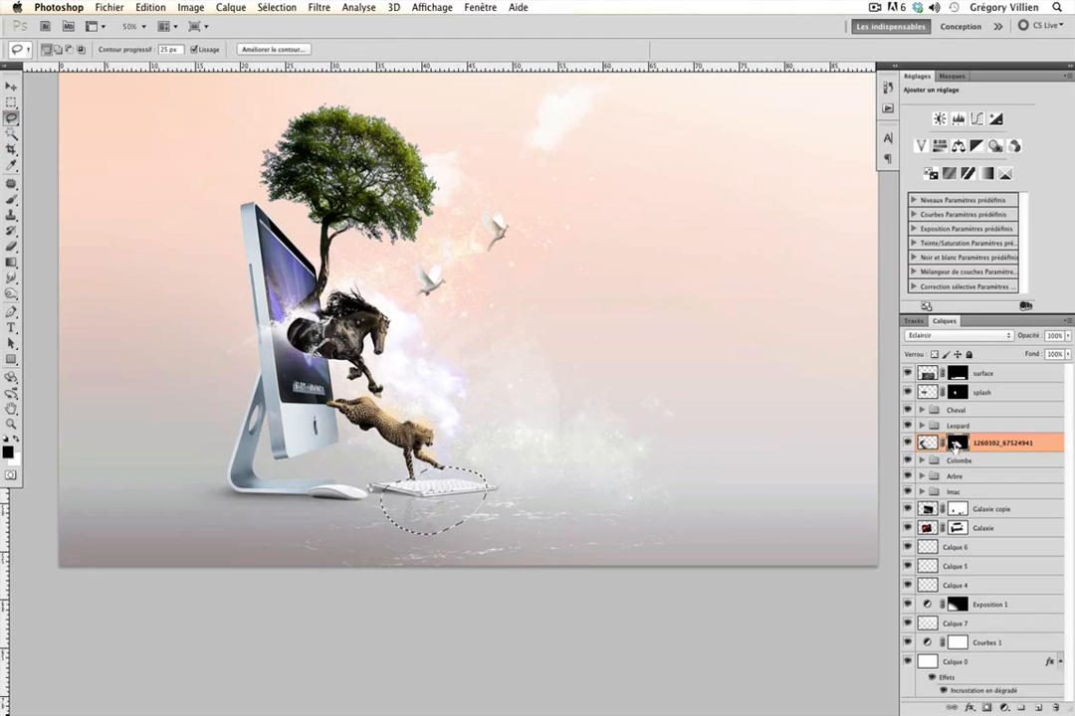
pyautogui.hotkey('ctrl', 'd')
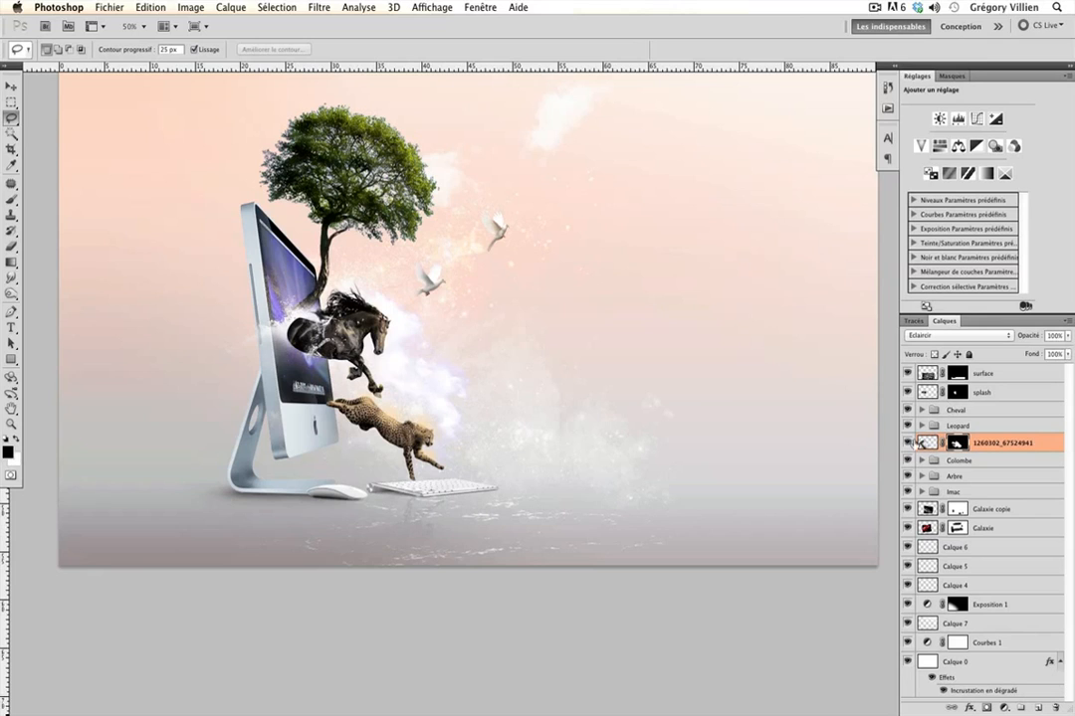
# Toggle the visibility of the splash photo layer repeatedly to examine its effect on the composition and find leftover traces
pyautogui.click(910, 444)
pyautogui.click(909, 444)
pyautogui.click(910, 444)
pyautogui.click(910, 444)
pyautogui.click(910, 444)
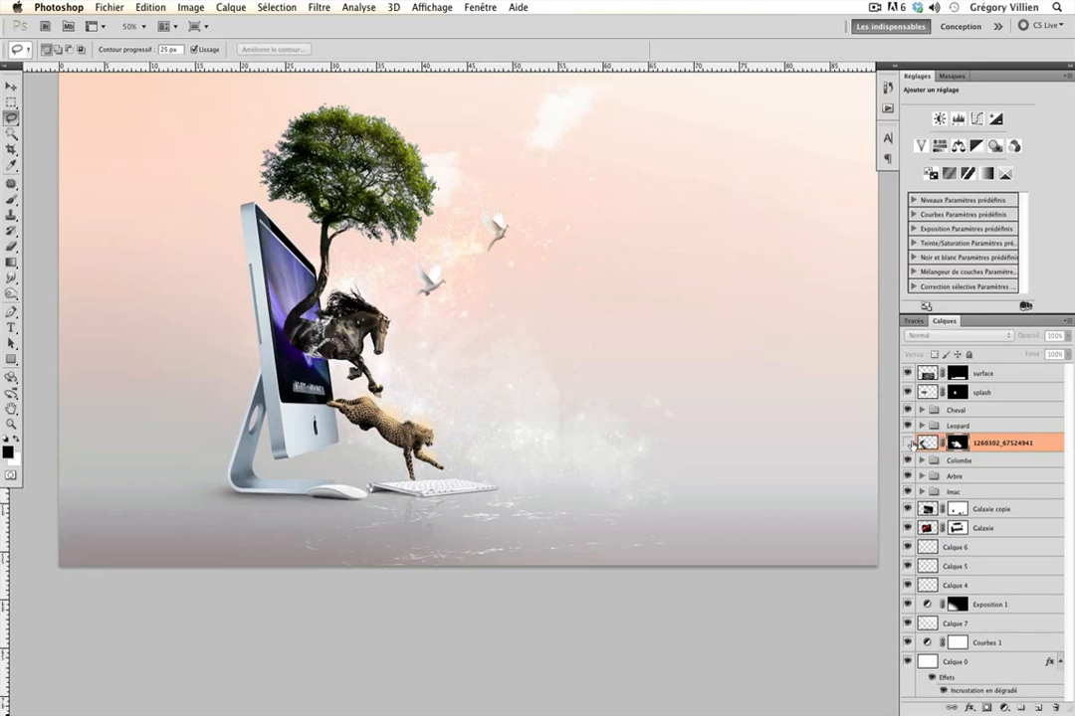
pyautogui.click(909, 444)
pyautogui.click(909, 444)
pyautogui.click(909, 444)
pyautogui.click(909, 444)
pyautogui.click(910, 443)
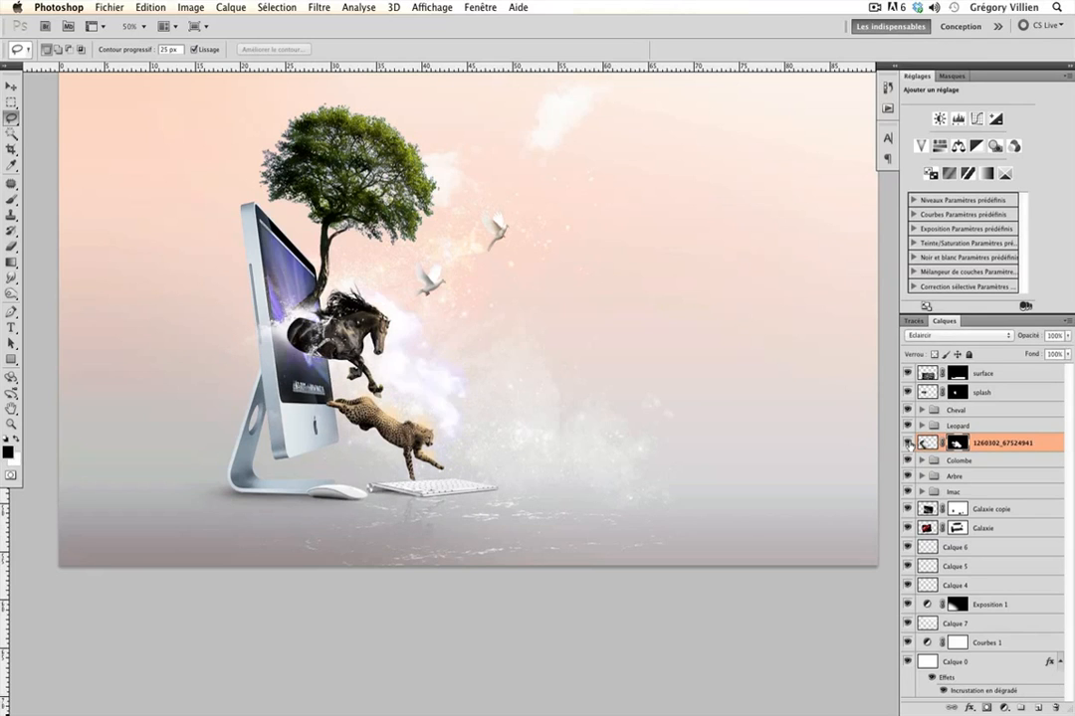
pyautogui.click(909, 444)
pyautogui.click(909, 444)
pyautogui.click(909, 443)
pyautogui.click(909, 444)
pyautogui.click(910, 444)
pyautogui.click(909, 444)
pyautogui.click(910, 444)
pyautogui.click(909, 444)
pyautogui.click(909, 443)
pyautogui.click(910, 444)
pyautogui.click(907, 444)
pyautogui.click(908, 444)
# Lasso the iMac's foot and mouse area, fill it with black on the splash mask, and deselect
pyautogui.moveTo(220, 443)
pyautogui.mouseDown()
pyautogui.moveTo(285, 524)
pyautogui.moveTo(342, 544)
pyautogui.mouseUp()
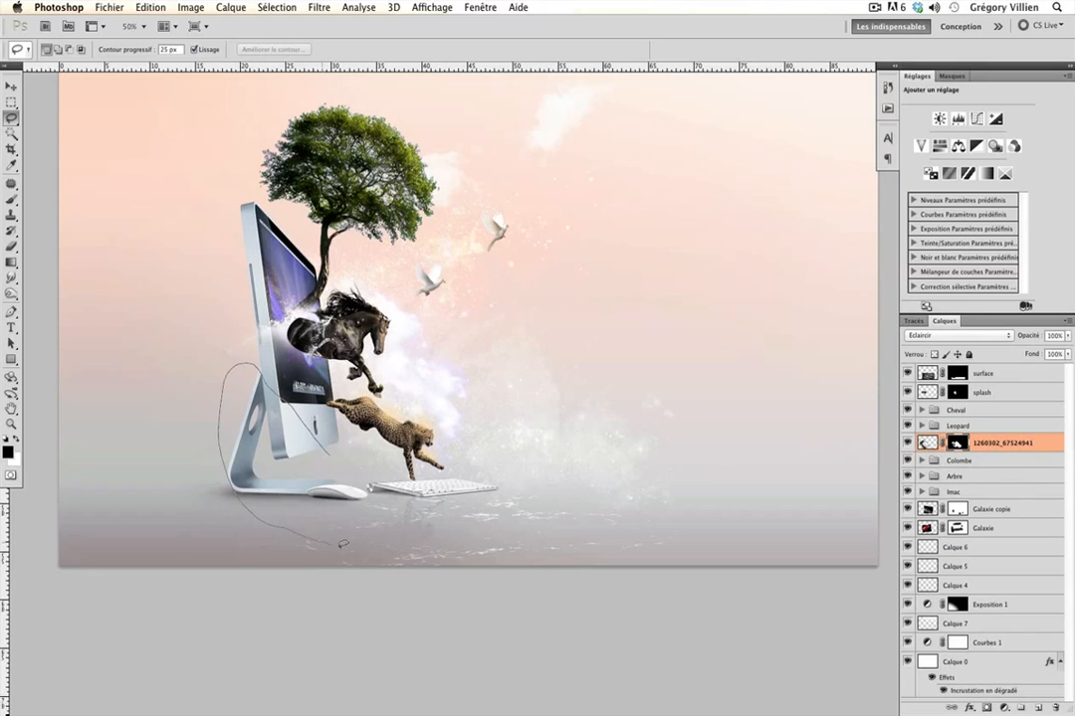
pyautogui.moveTo(288, 379); pyautogui.dragTo(317, 404)
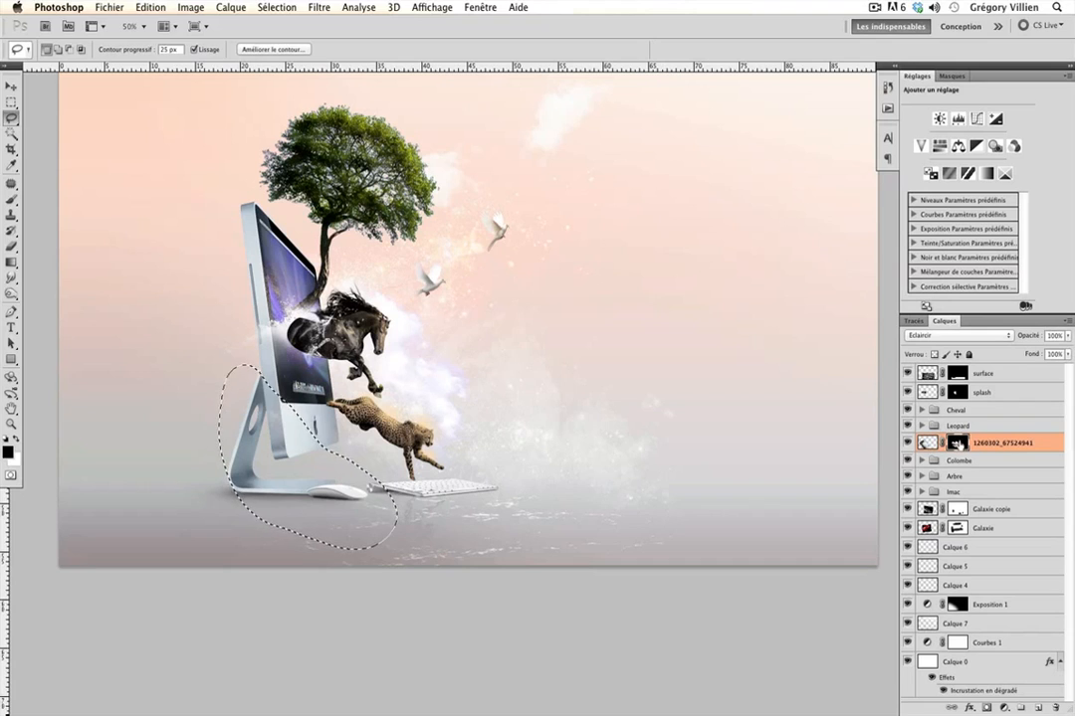
pyautogui.hotkey('shift', 'BackSpace')
pyautogui.press('Return')
pyautogui.hotkey('ctrl', 'd')
pyautogui.press('l')
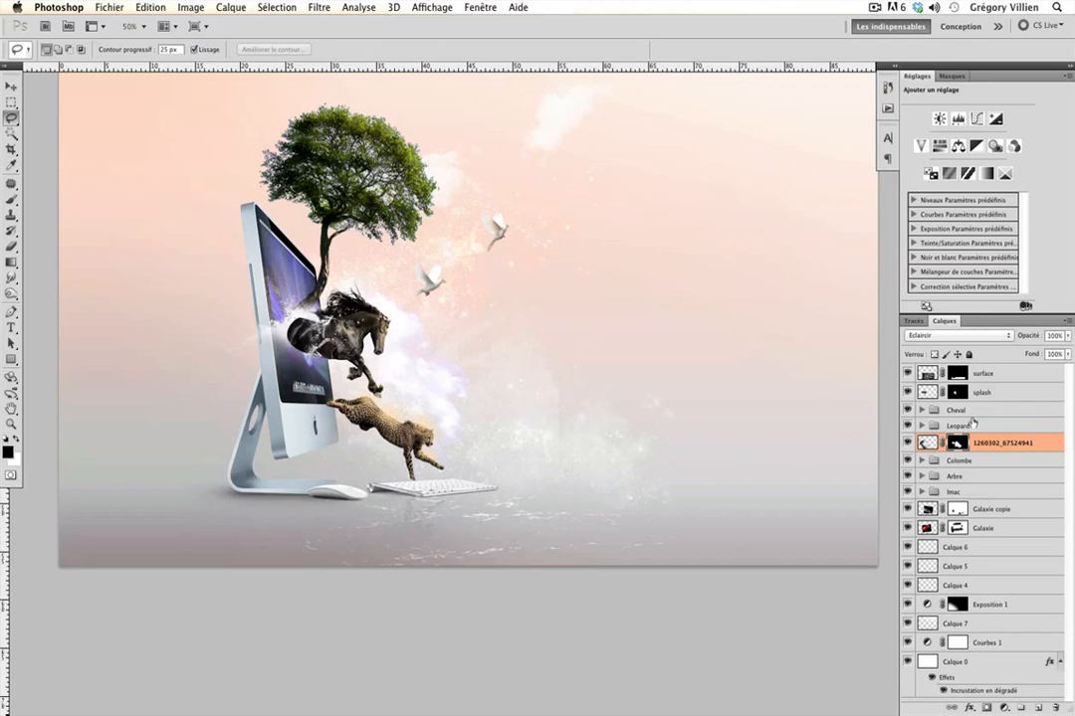
# Compare with the splash hidden, and fill a lassoed area across the iMac's upper rear edge with black on the mask
pyautogui.click(907, 445)
pyautogui.click(907, 445)
pyautogui.click(907, 445)
pyautogui.click(907, 445)
pyautogui.click(908, 445)
pyautogui.click(907, 445)
pyautogui.moveTo(226, 291); pyautogui.dragTo(244, 307)
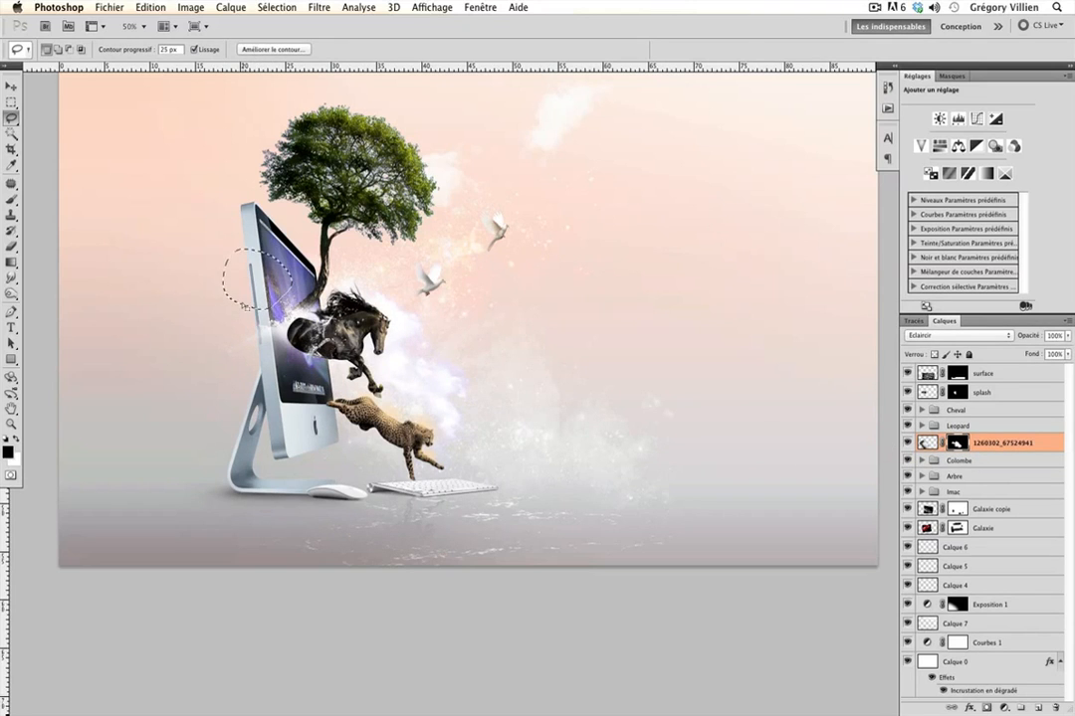
pyautogui.hotkey('shift', 'BackSpace')
pyautogui.press('Return')
pyautogui.hotkey('ctrl', 'd')
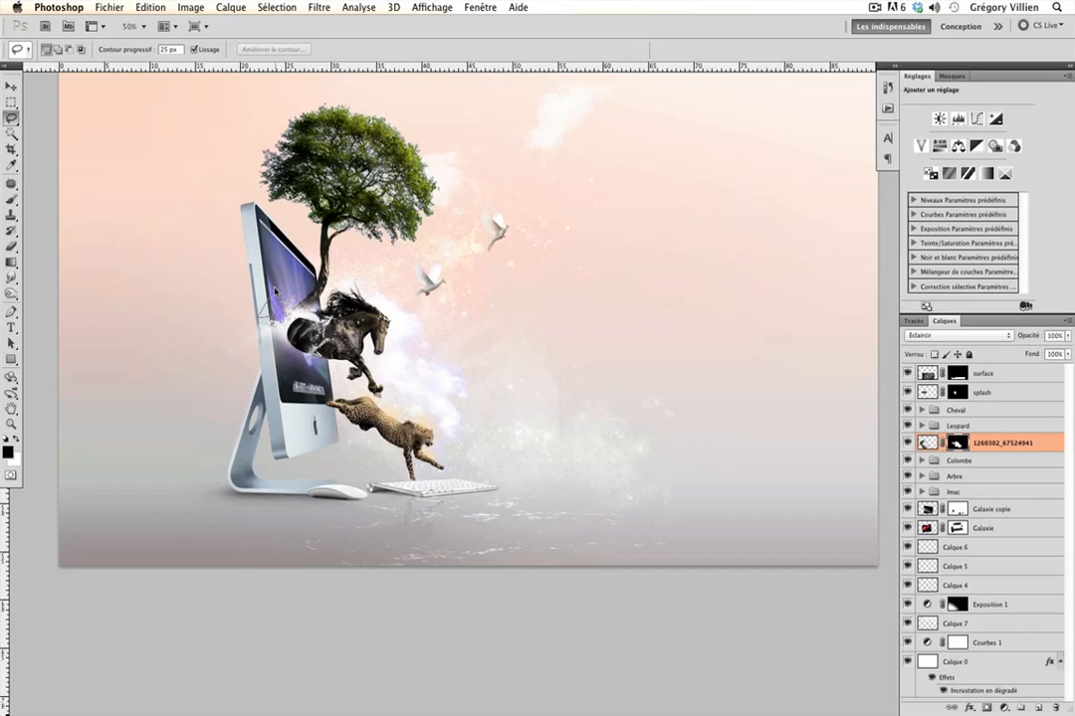
# Mask out the splash on a small area of the iMac screen beside the trunk, and compare with the layer hidden
pyautogui.moveTo(275, 289); pyautogui.dragTo(281, 283)
pyautogui.press('Return')
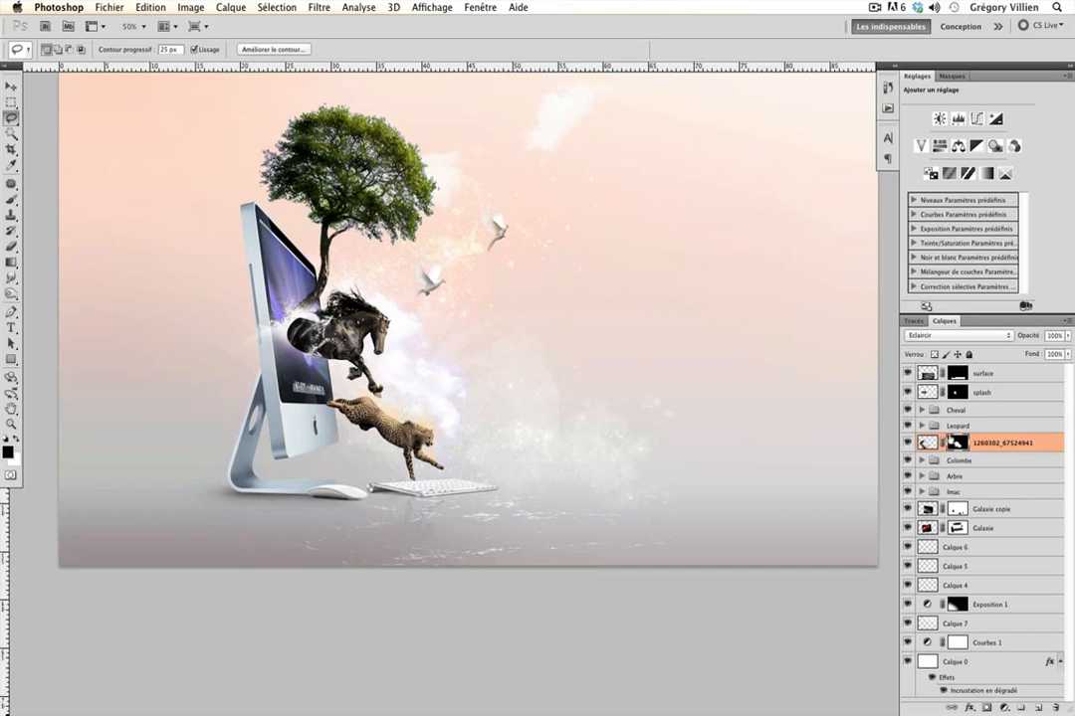
pyautogui.click(907, 443)
pyautogui.click(907, 443)
pyautogui.click(906, 443)
pyautogui.click(907, 442)
# Add a new empty layer above the surface layer for brush effects
pyautogui.press('v')
pyautogui.moveTo(531, 391); pyautogui.dragTo(516, 370)
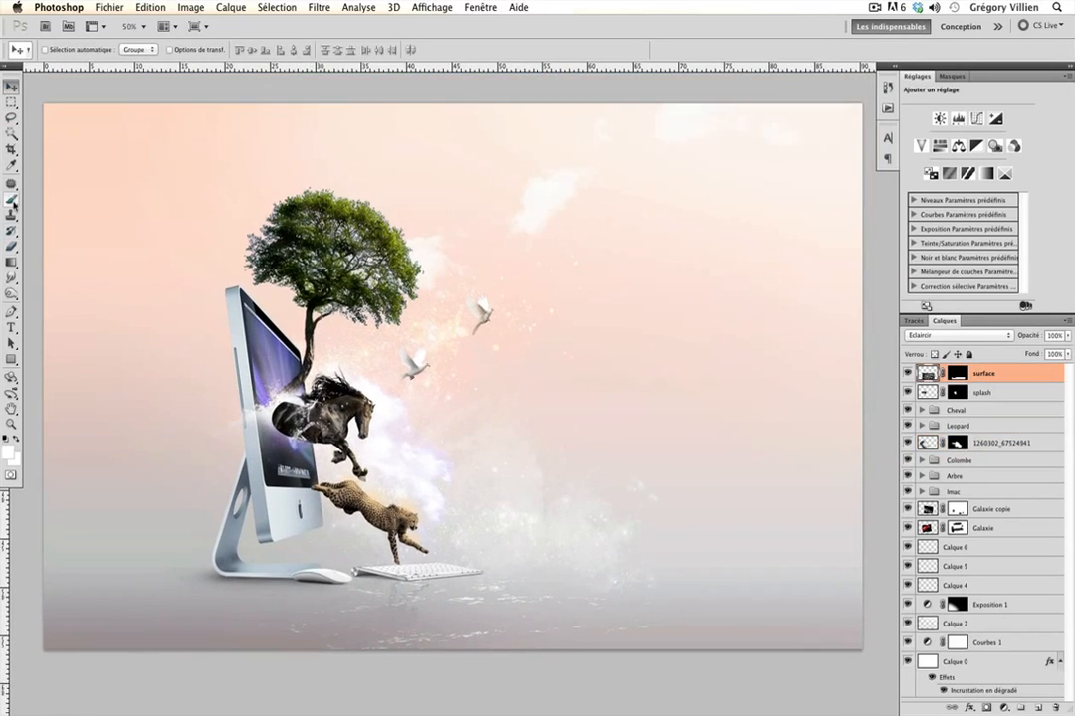
pyautogui.press('b')
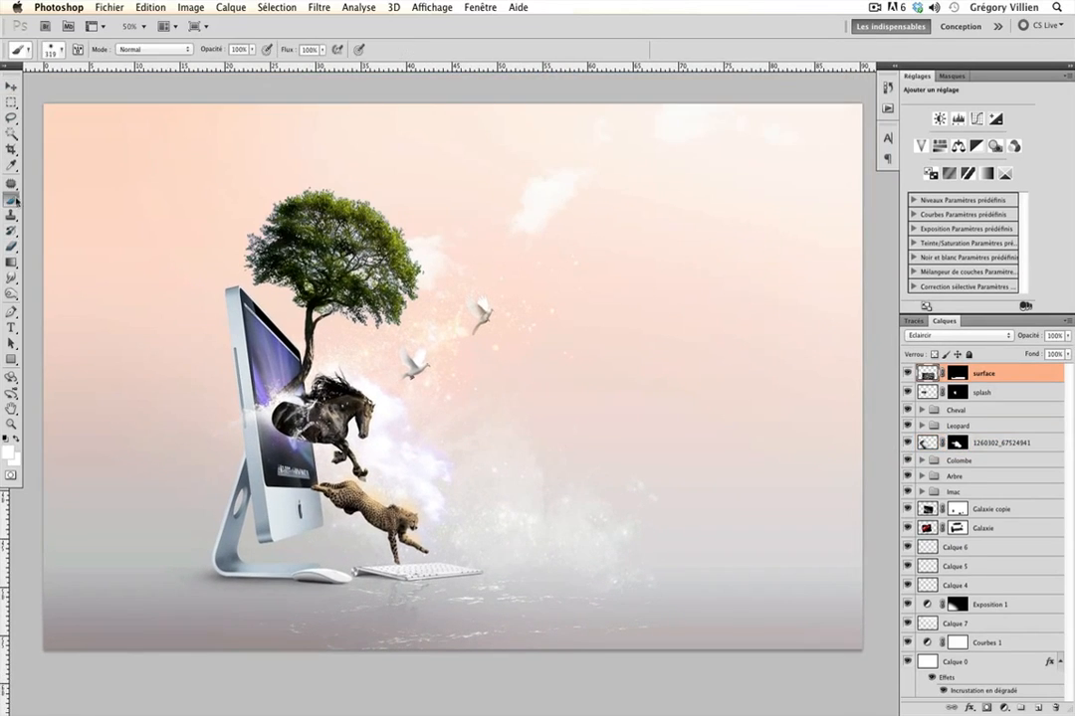
pyautogui.click(1040, 708)
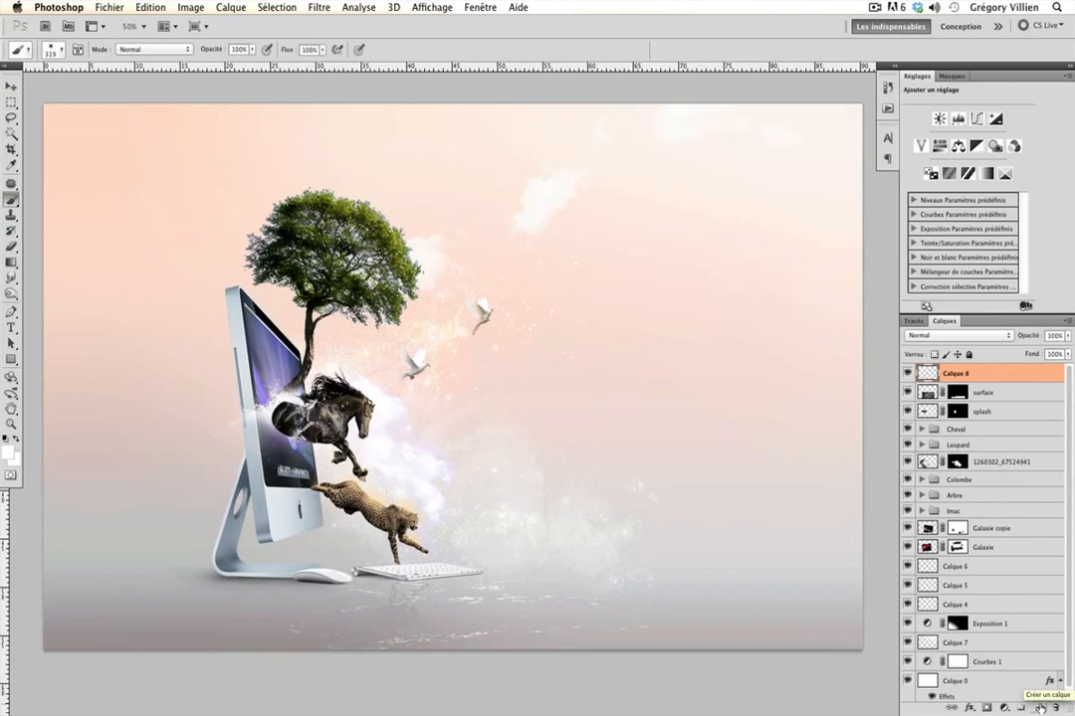
# Load the Water.abr brush set into the brush presets
pyautogui.rightClick(509, 351)
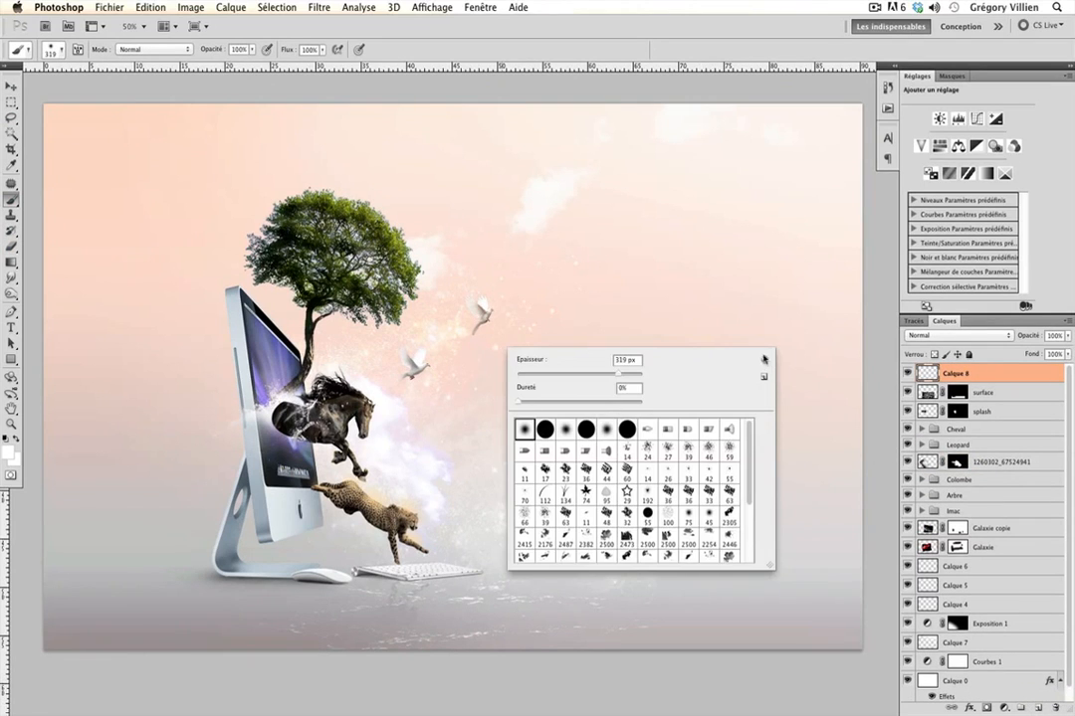
pyautogui.click(764, 362)
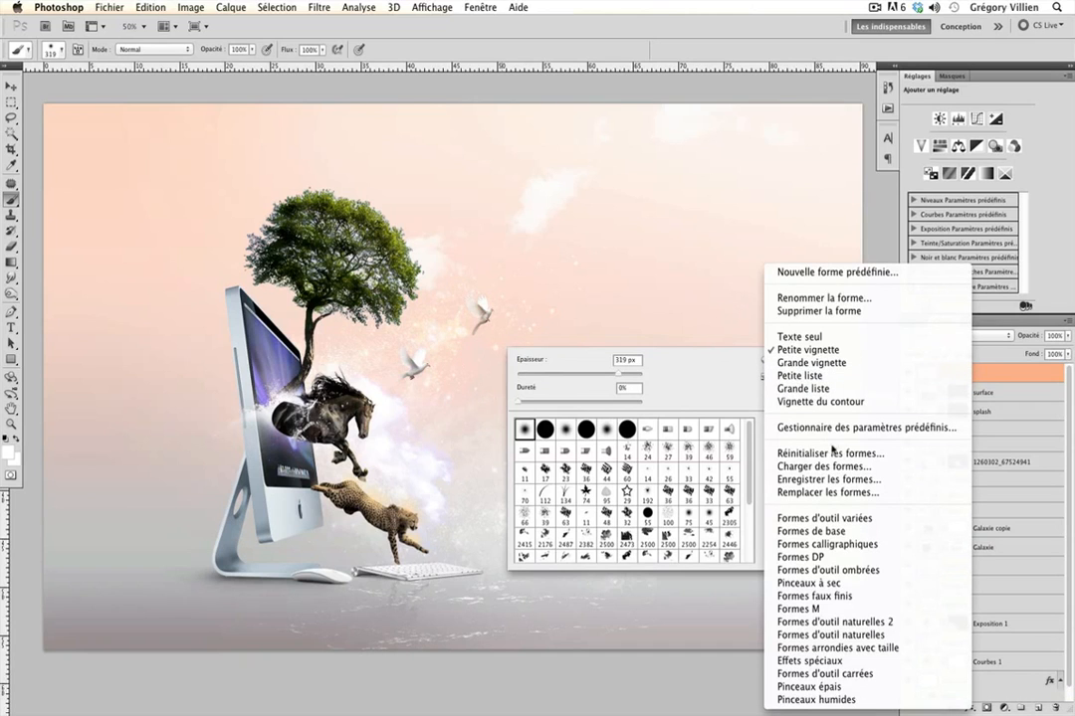
pyautogui.click(812, 468)
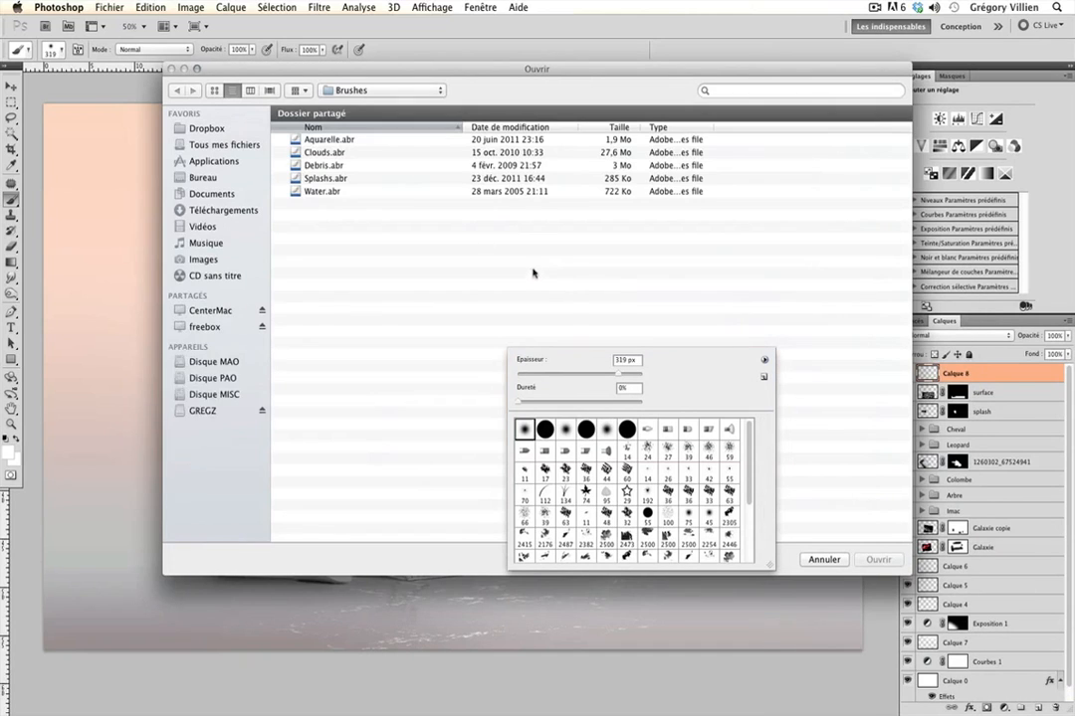
pyautogui.click(332, 191)
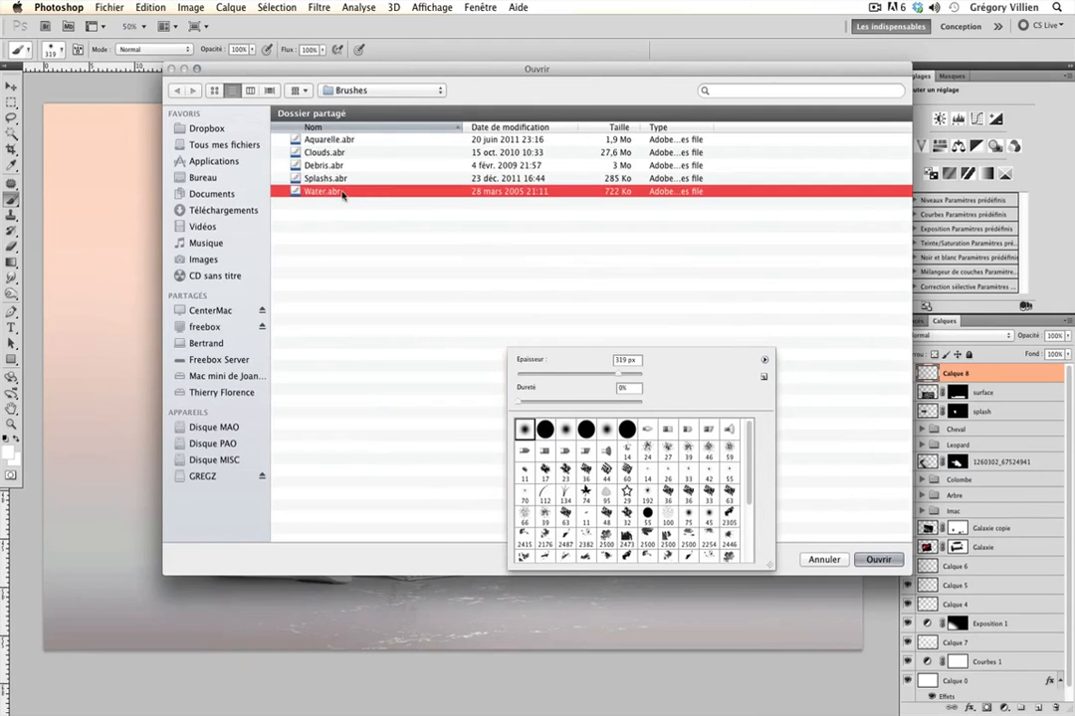
pyautogui.doubleClick(339, 192)
pyautogui.click(635, 273)
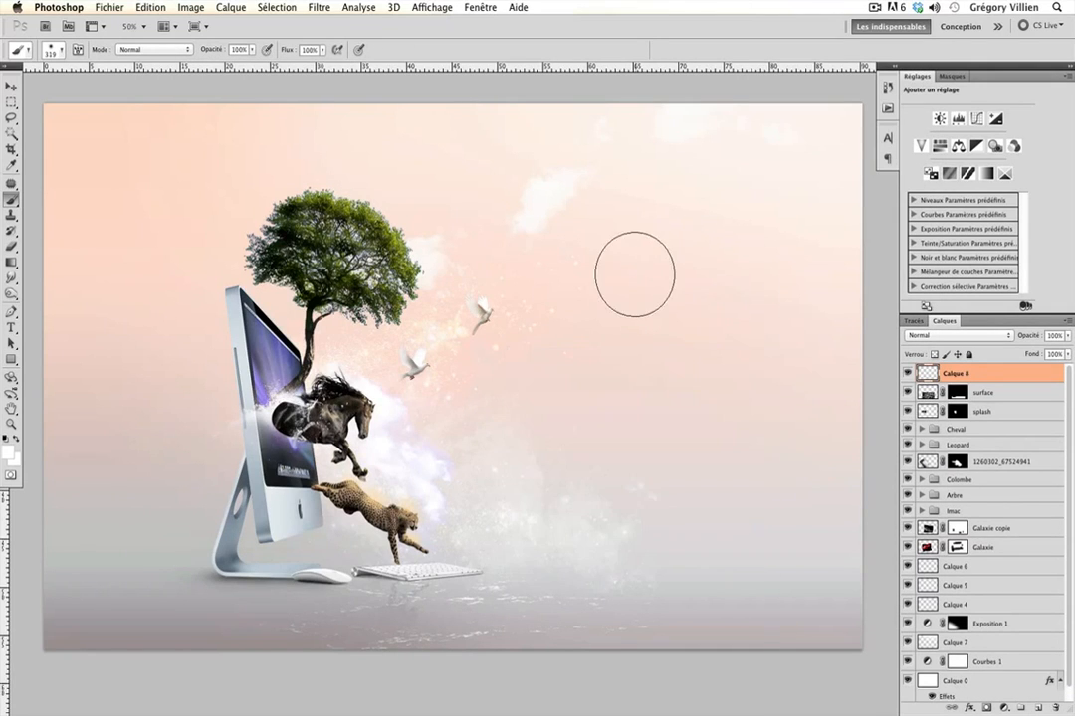
# Stamp a white water splash on the new layer near the doves with the 320 px splash brush
pyautogui.rightClick(636, 273)
pyautogui.moveTo(882, 403); pyautogui.dragTo(882, 454)
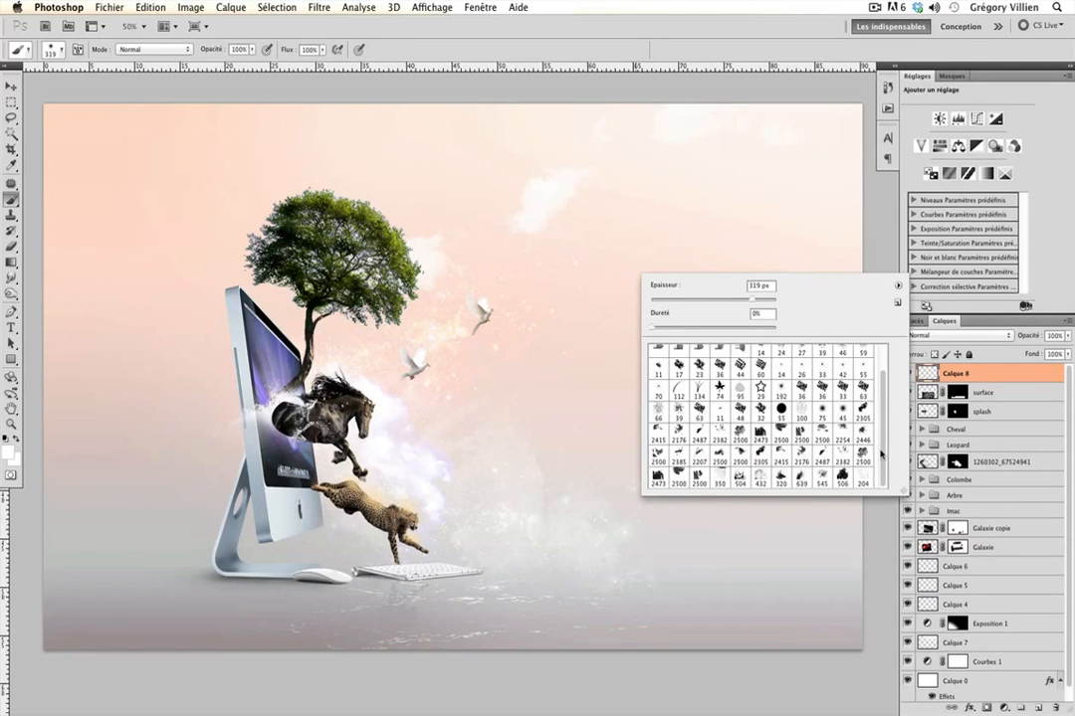
pyautogui.click(781, 479)
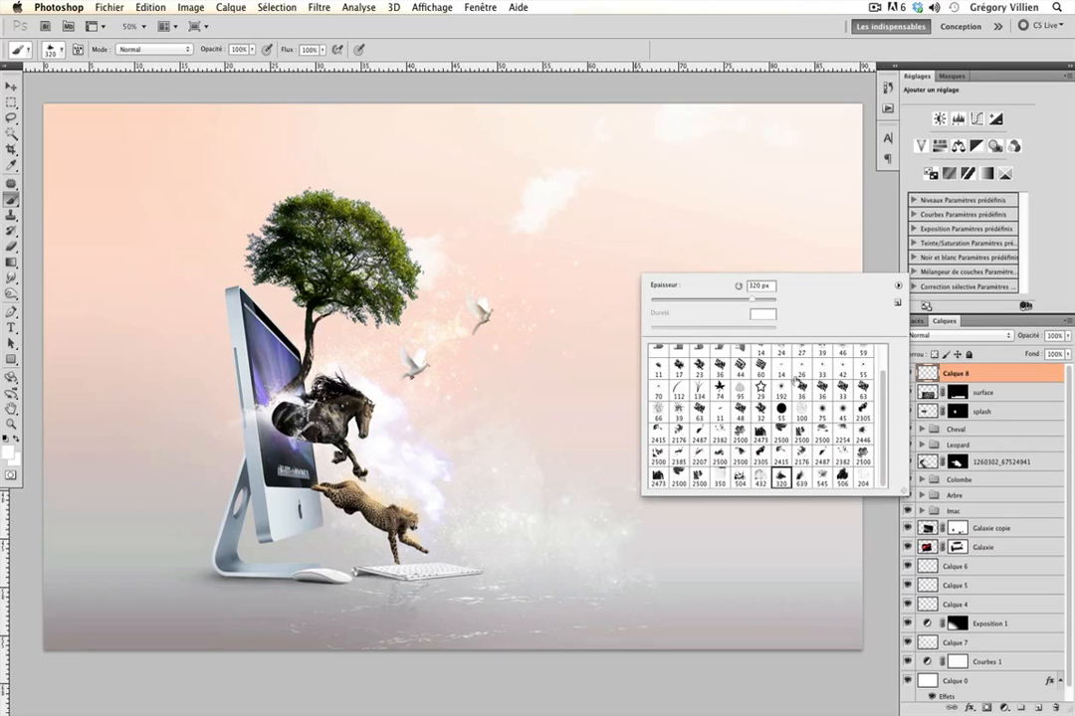
pyautogui.moveTo(753, 301); pyautogui.dragTo(761, 295)
pyautogui.click(534, 348)
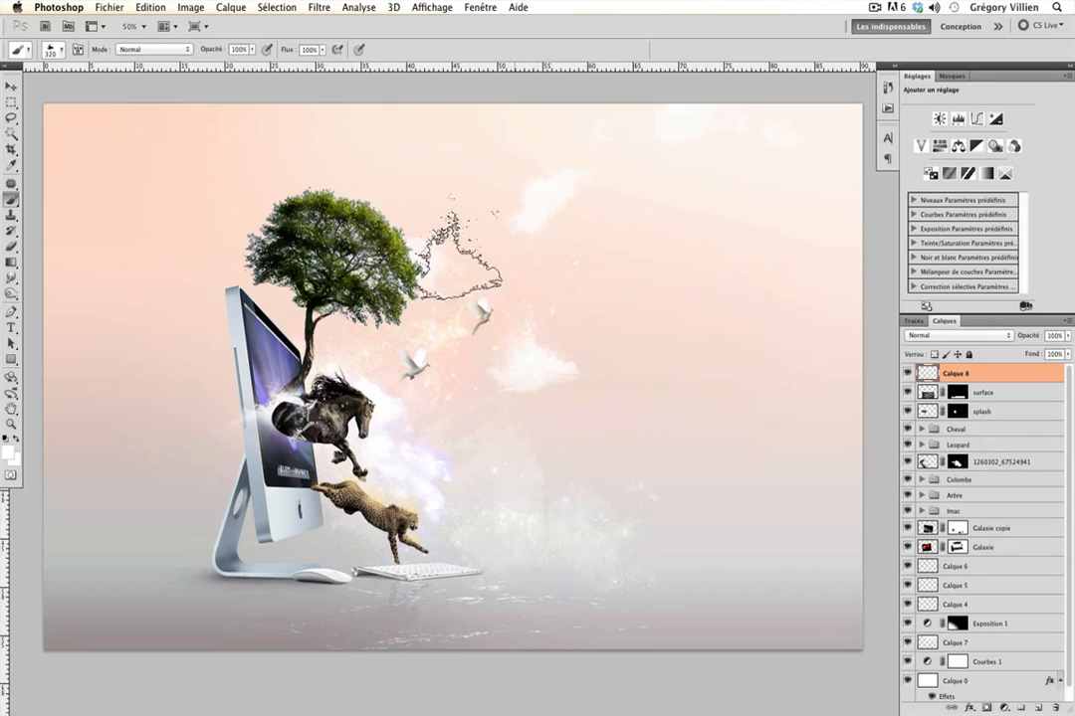
pyautogui.click(457, 248)
# Move the stamped splash onto the horse's hindquarters where it emerges from the iMac screen
pyautogui.click(11, 87)
pyautogui.moveTo(551, 378); pyautogui.dragTo(608, 371)
pyautogui.press('super+plus')
pyautogui.press('super+plus')
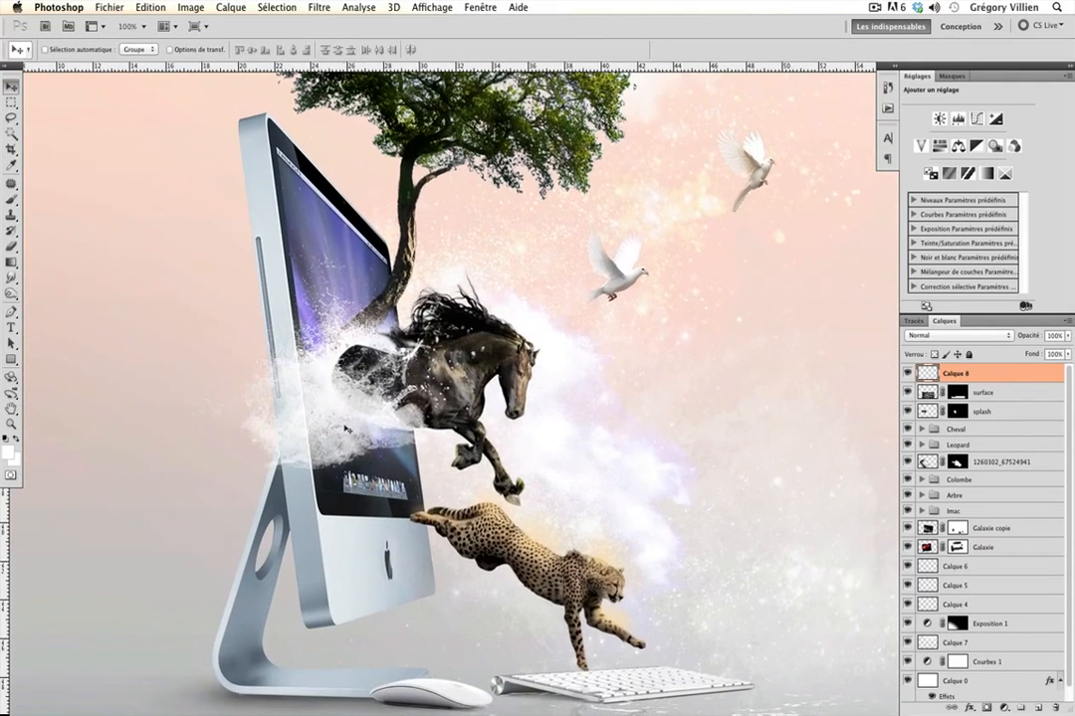
pyautogui.moveTo(373, 443)
pyautogui.mouseDown()
pyautogui.moveTo(363, 416)
pyautogui.moveTo(364, 431)
pyautogui.mouseUp()
# Rotate the splash about 54° and scale it to about 90% to fit around the horse's hindquarters
pyautogui.press('super+t')
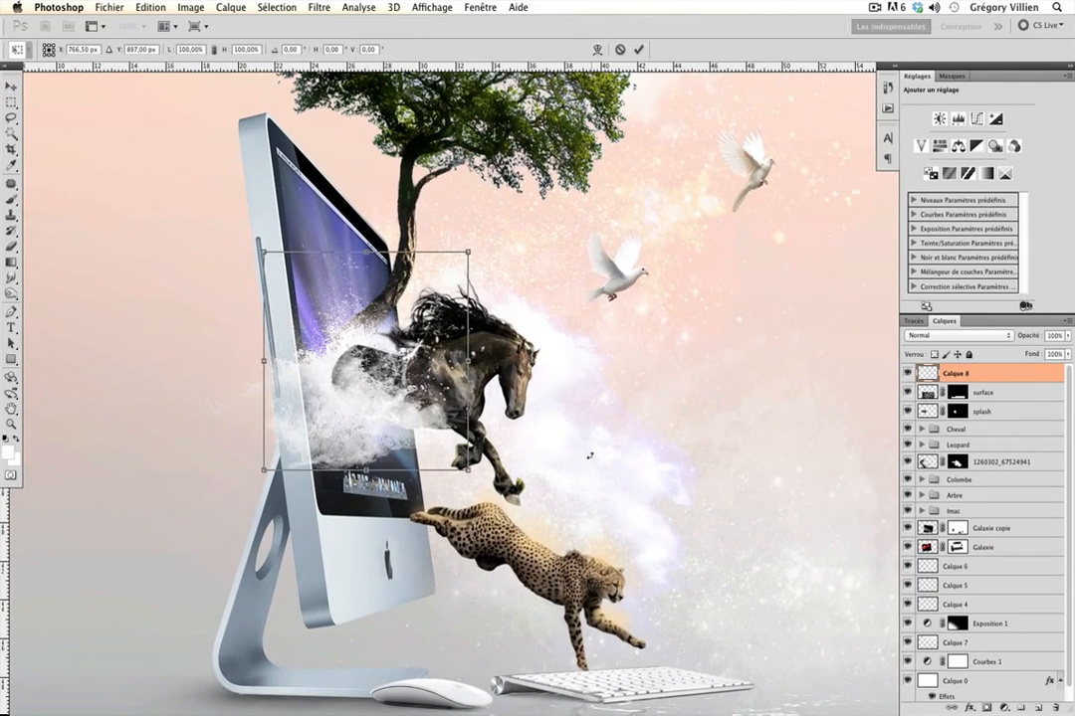
pyautogui.moveTo(246, 426); pyautogui.dragTo(218, 340)
pyautogui.moveTo(313, 391); pyautogui.dragTo(402, 428)
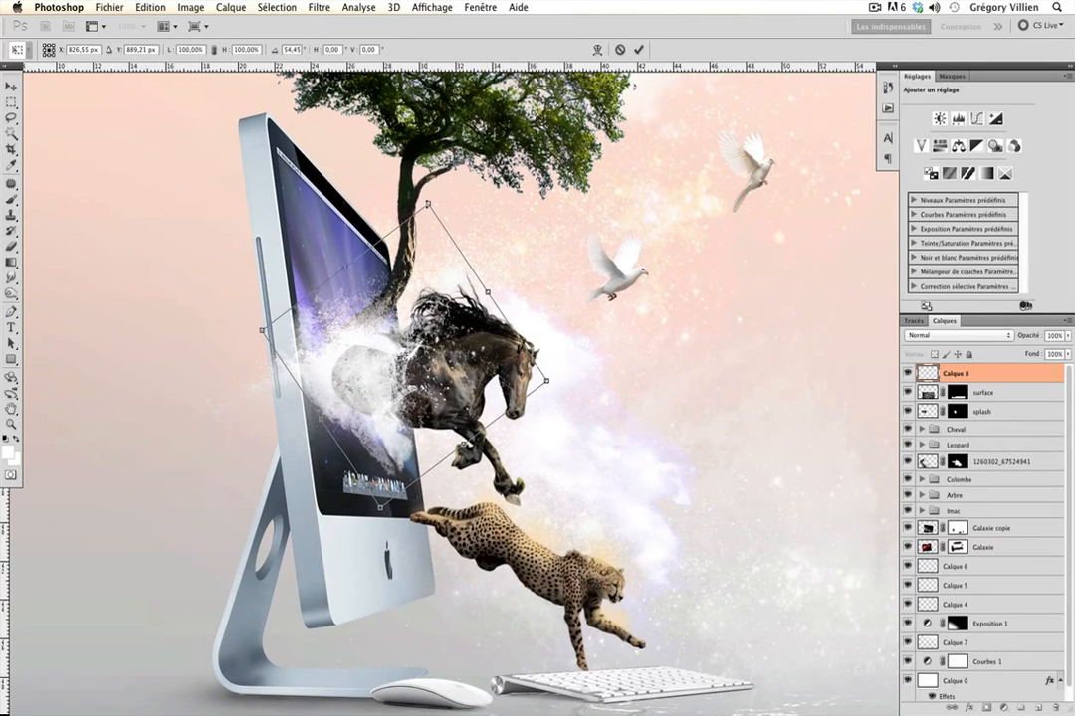
pyautogui.moveTo(428, 204); pyautogui.dragTo(423, 234)
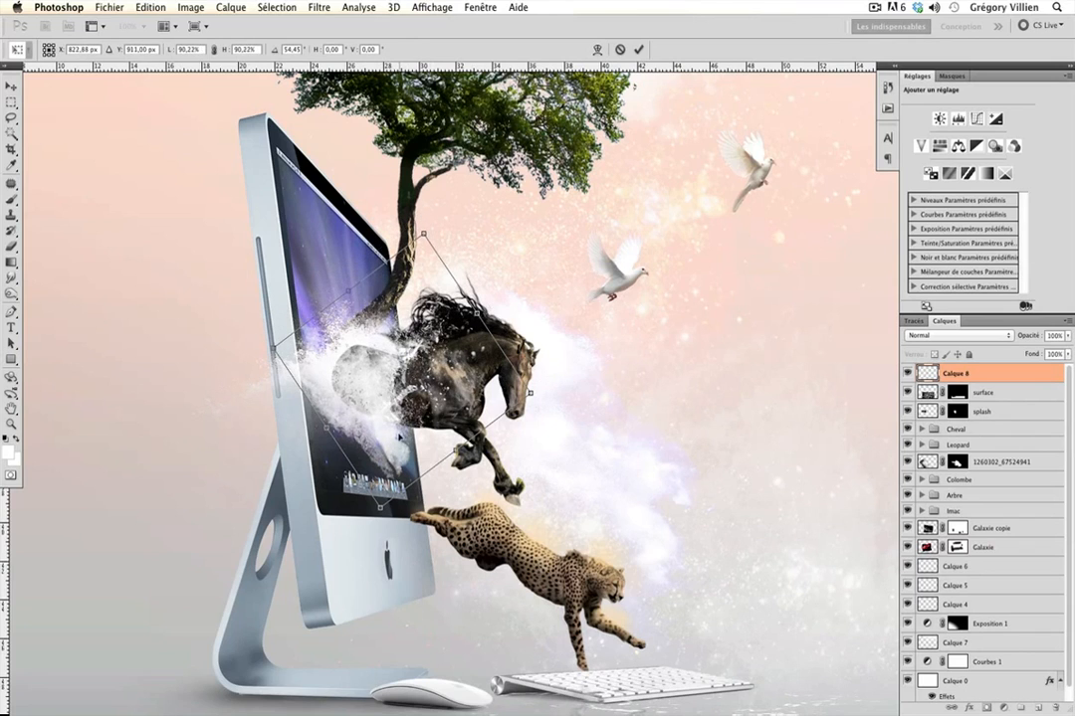
pyautogui.press('Return')
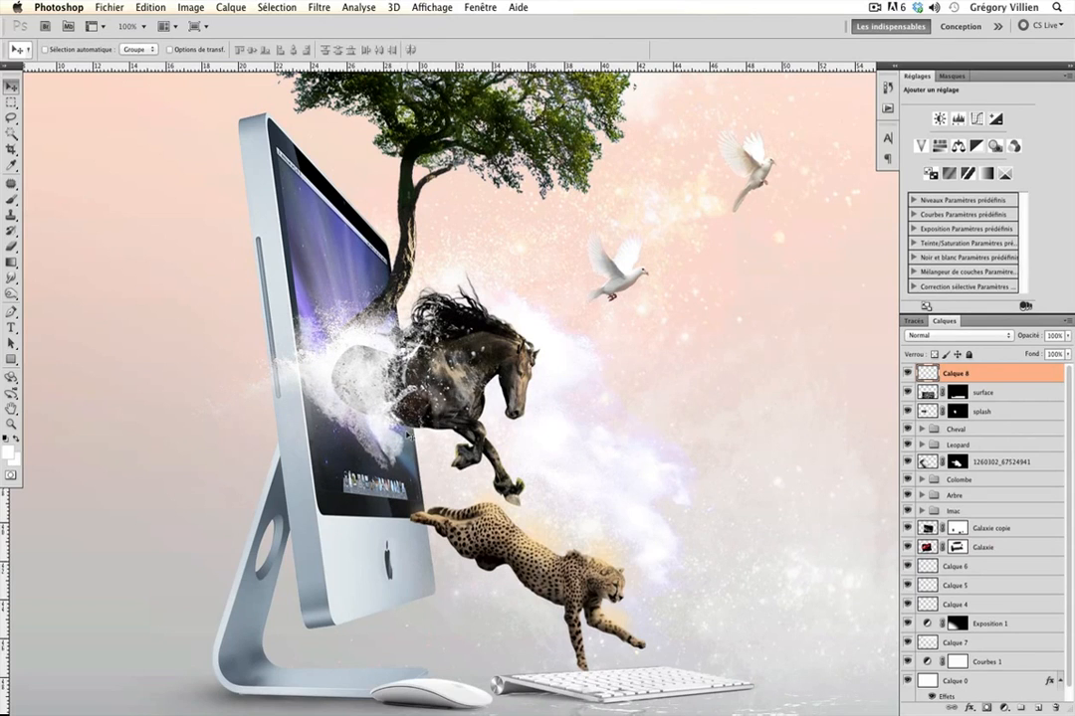
# Fade the horse's hindquarters on the Cheval layer's mask, using a soft round black brush of 73 px at 66% opacity
pyautogui.click(951, 429)
pyautogui.click(922, 429)
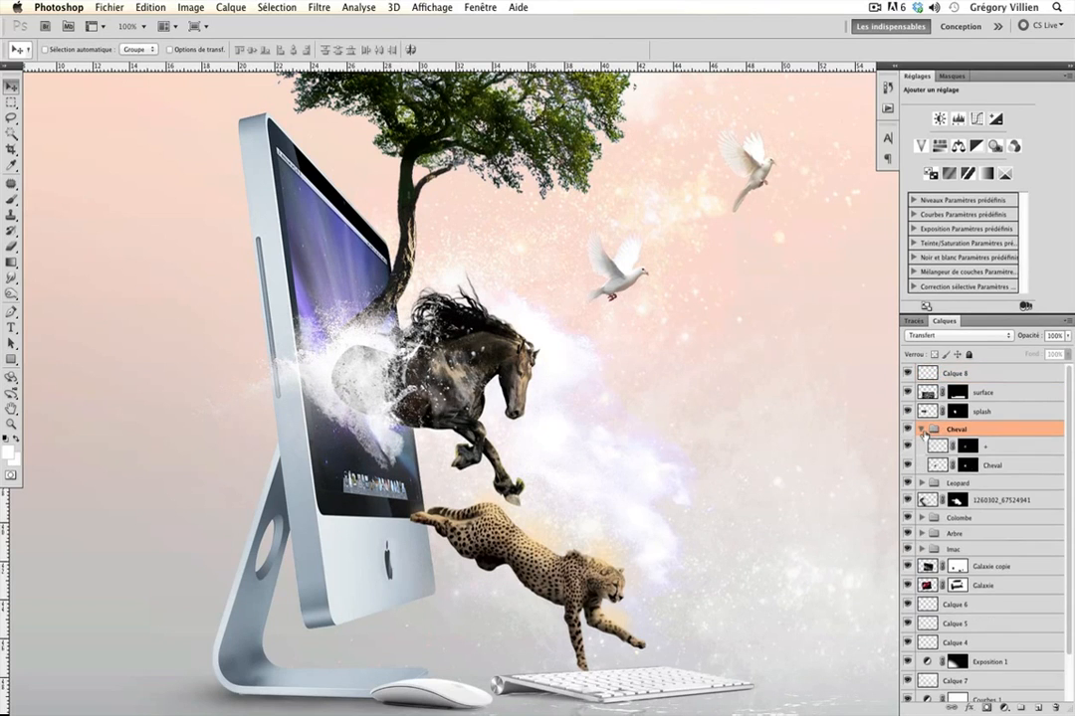
pyautogui.click(968, 465)
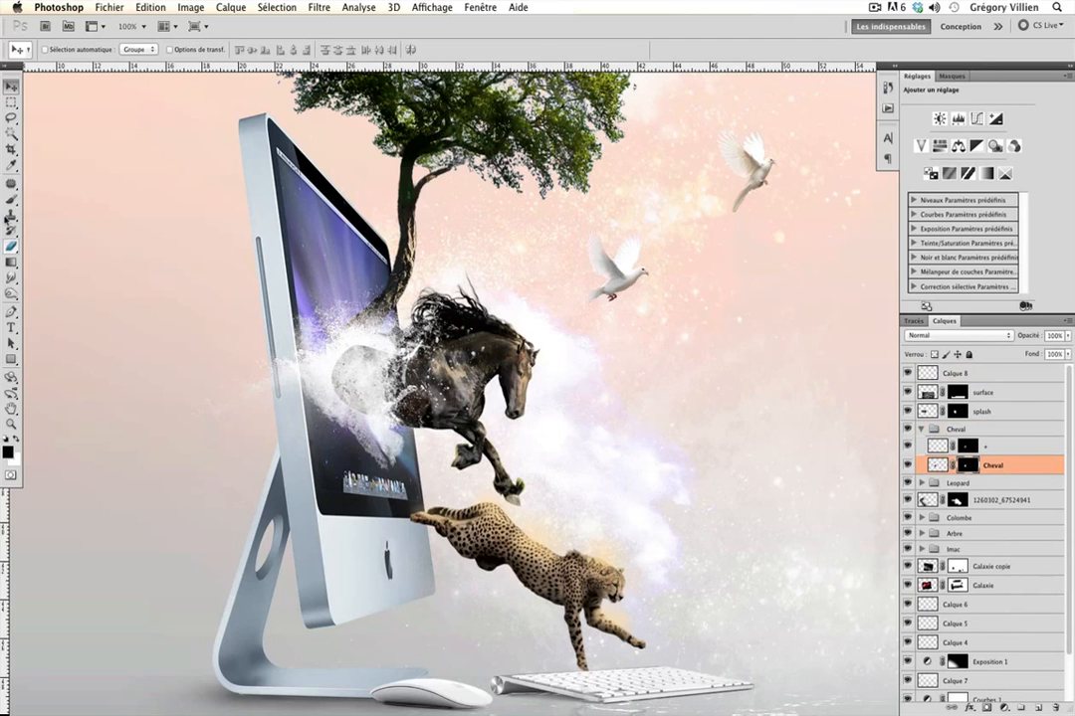
pyautogui.press('b')
pyautogui.rightClick(363, 357)
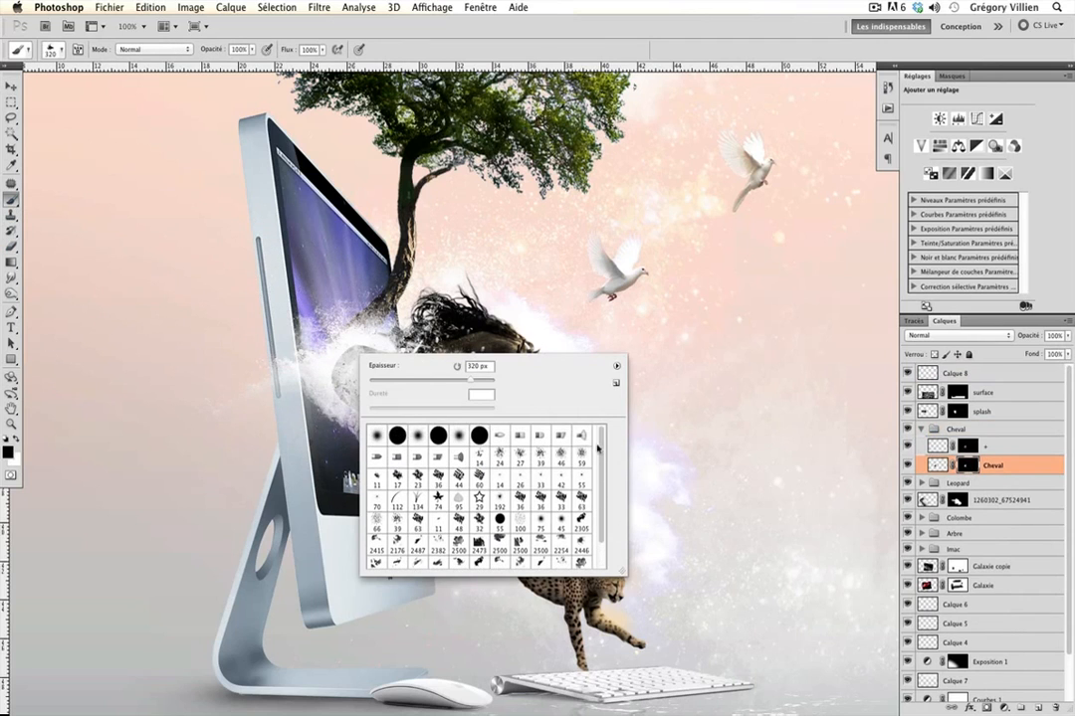
pyautogui.click(386, 439)
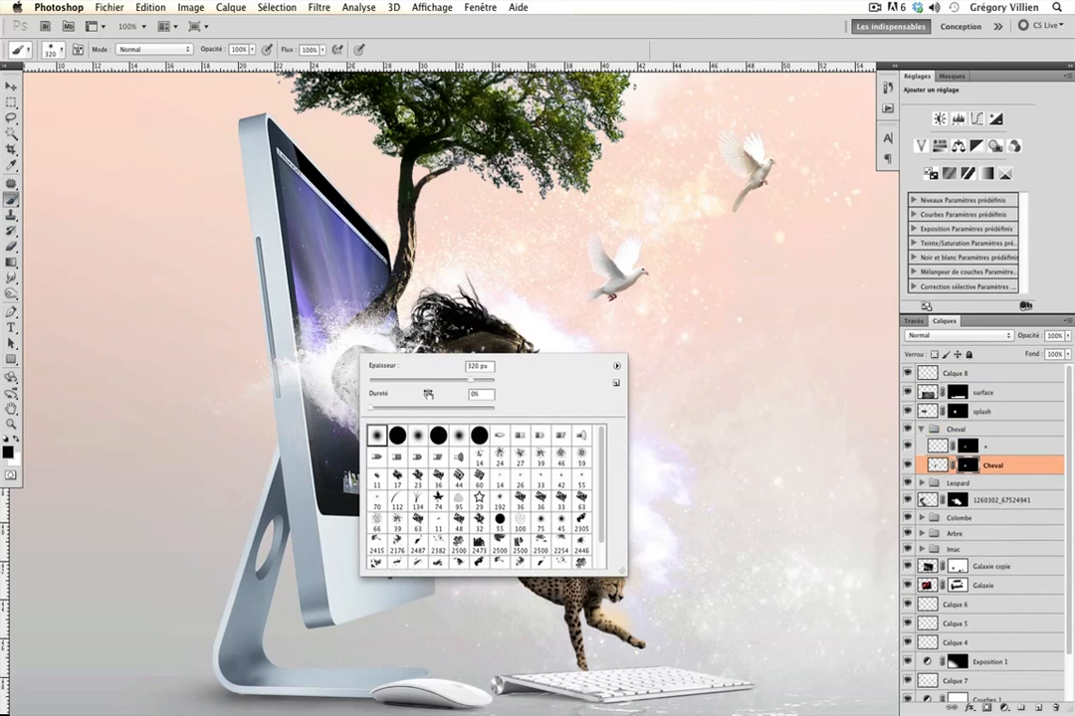
pyautogui.click(339, 337)
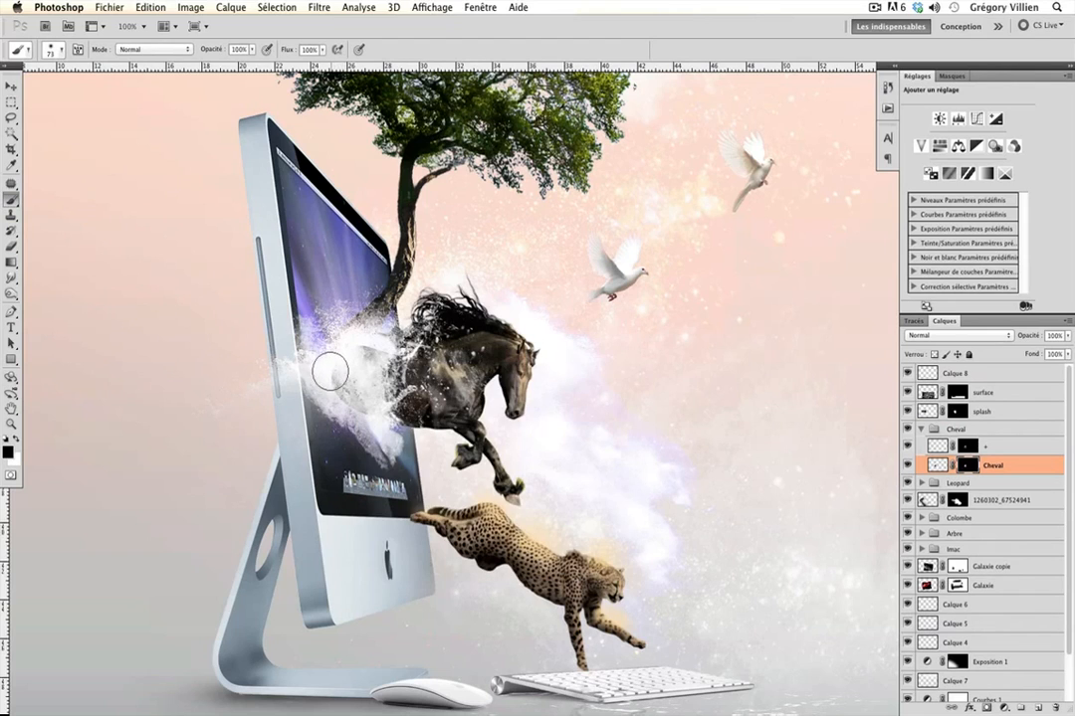
pyautogui.click(253, 48)
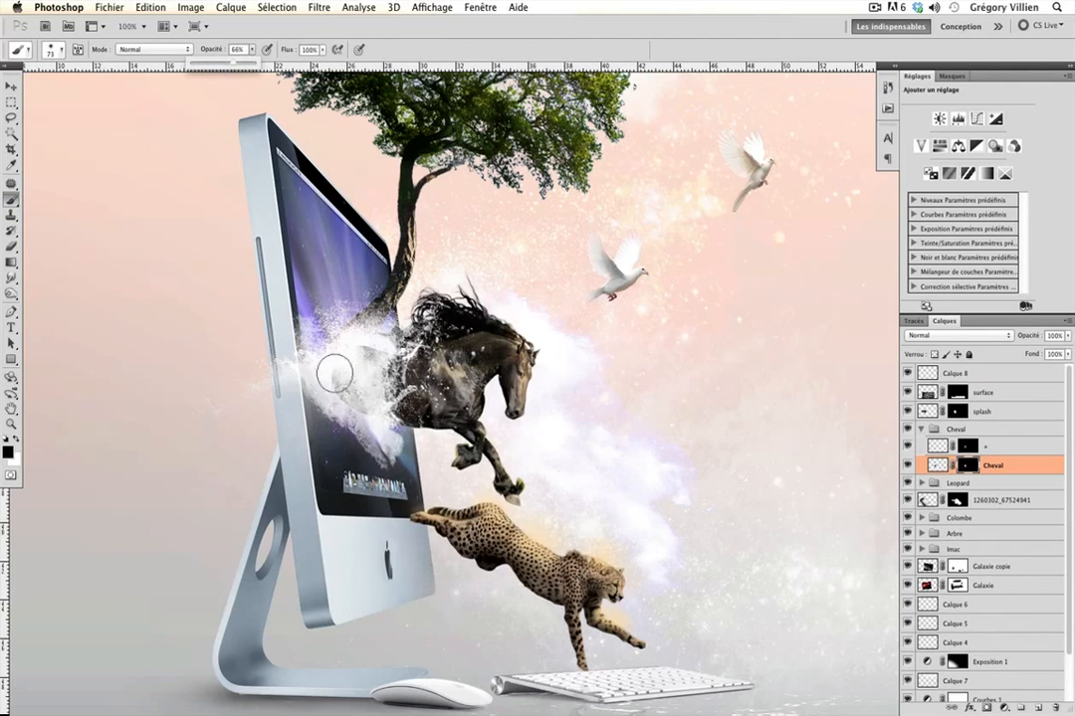
pyautogui.moveTo(338, 374)
pyautogui.mouseDown()
pyautogui.moveTo(331, 399)
pyautogui.moveTo(341, 399)
pyautogui.moveTo(326, 376)
pyautogui.moveTo(345, 396)
pyautogui.moveTo(355, 372)
pyautogui.moveTo(352, 401)
pyautogui.moveTo(324, 407)
pyautogui.mouseUp()
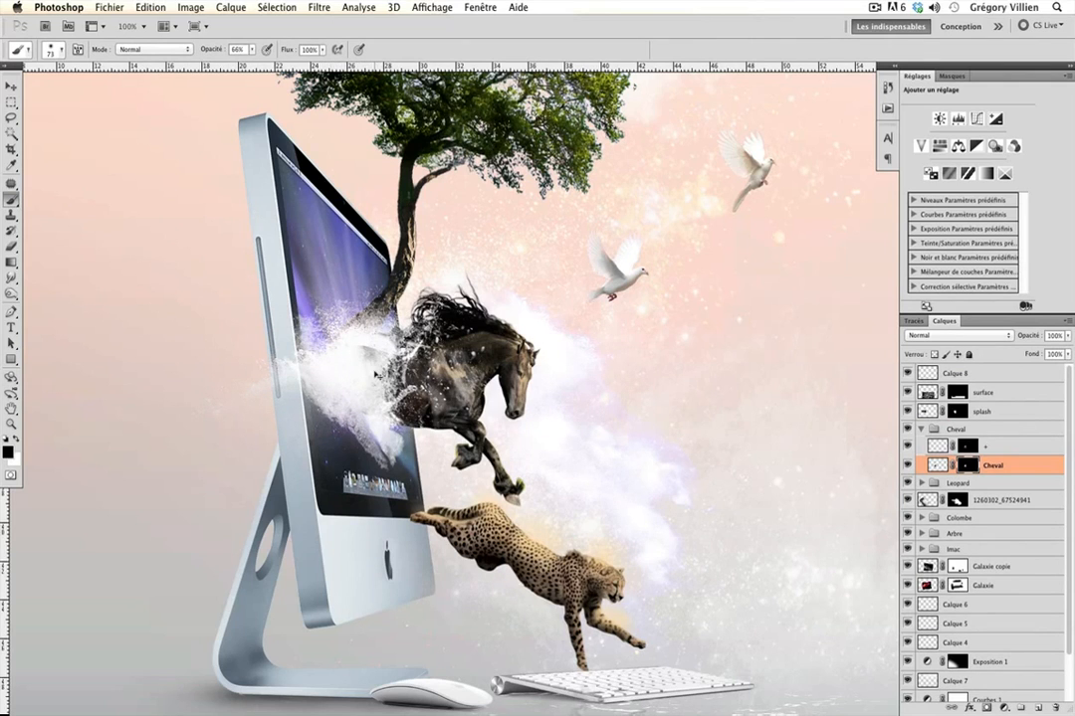
pyautogui.press('super+minus')
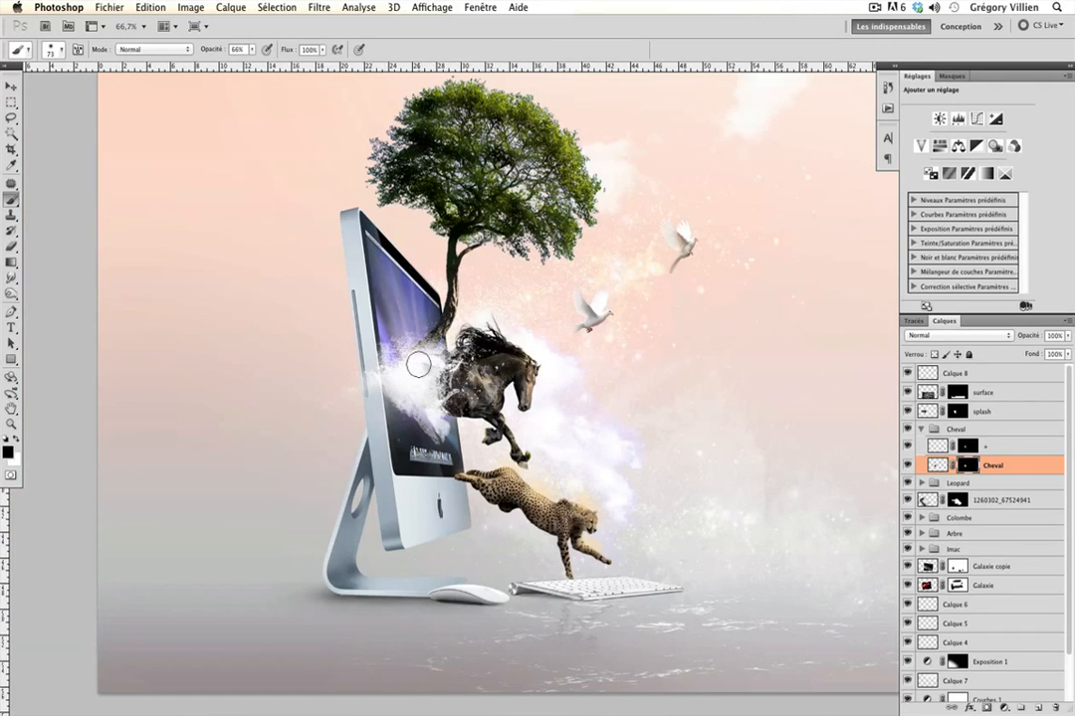
pyautogui.moveTo(384, 435); pyautogui.dragTo(340, 404)
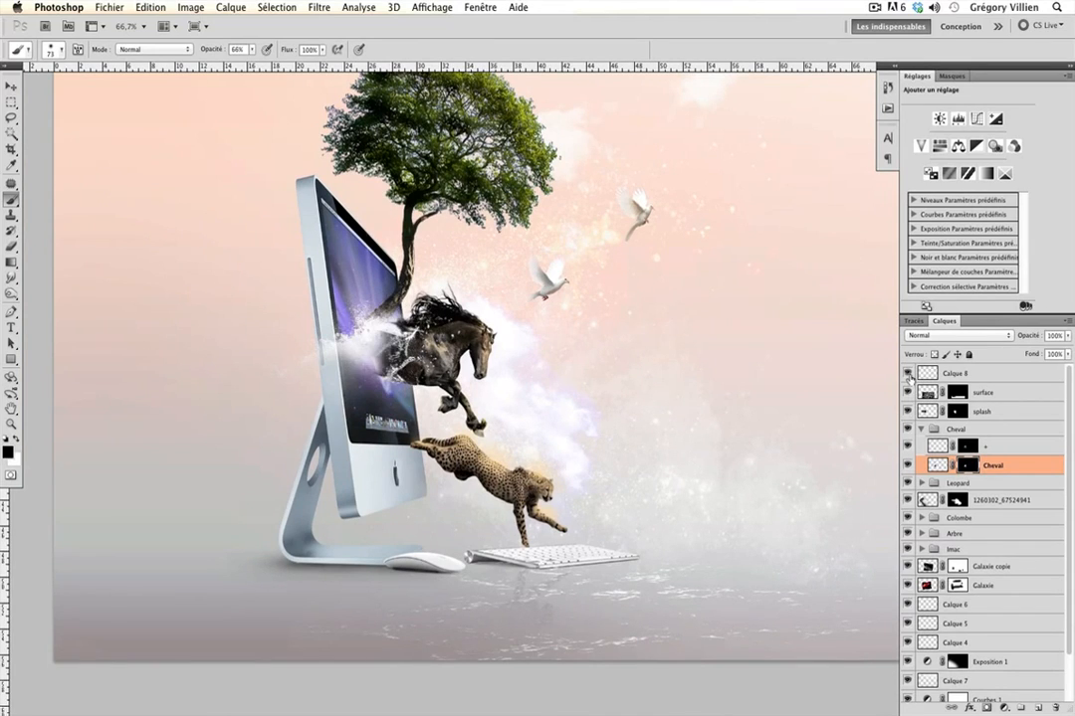
# Add another layer above the horse splash and stamp a white 639 px water splash at 100% opacity on the background behind the iMac
pyautogui.click(943, 375)
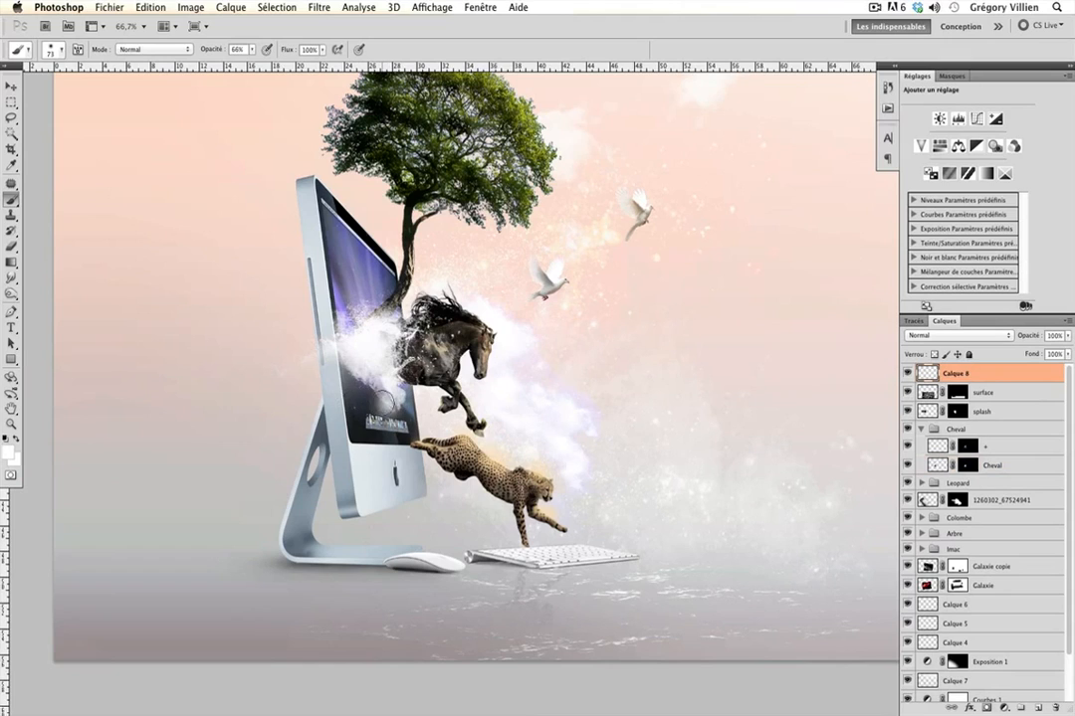
pyautogui.press('super+z')
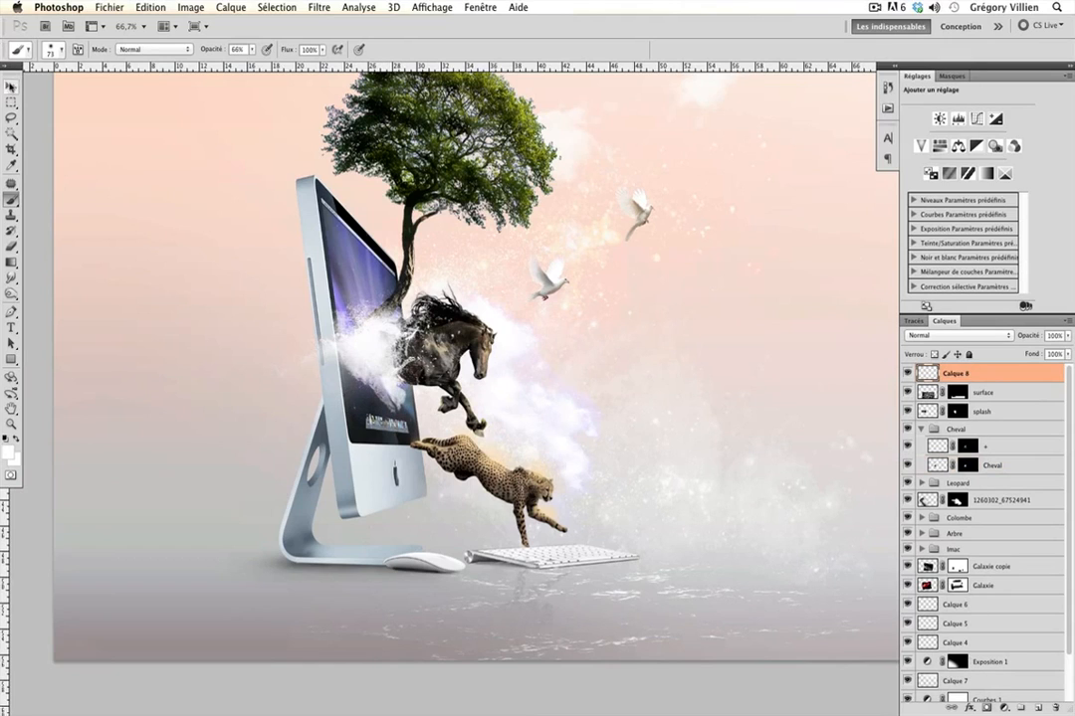
pyautogui.click(1039, 708)
pyautogui.rightClick(616, 408)
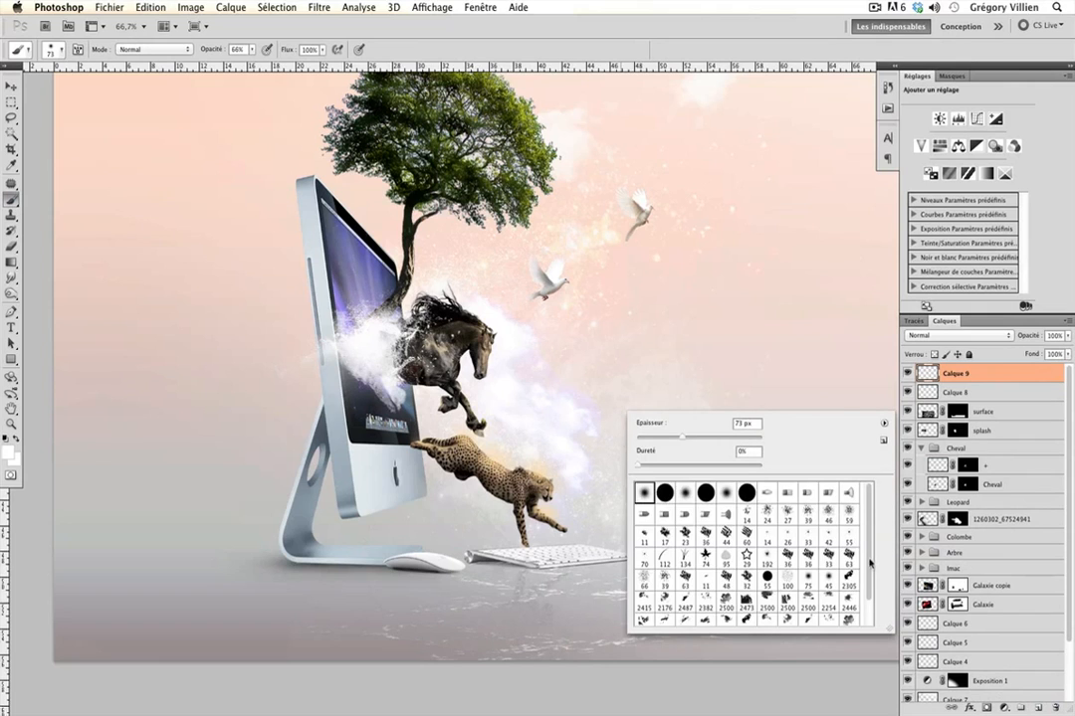
pyautogui.scroll(-3, 869, 563)
pyautogui.click(779, 622)
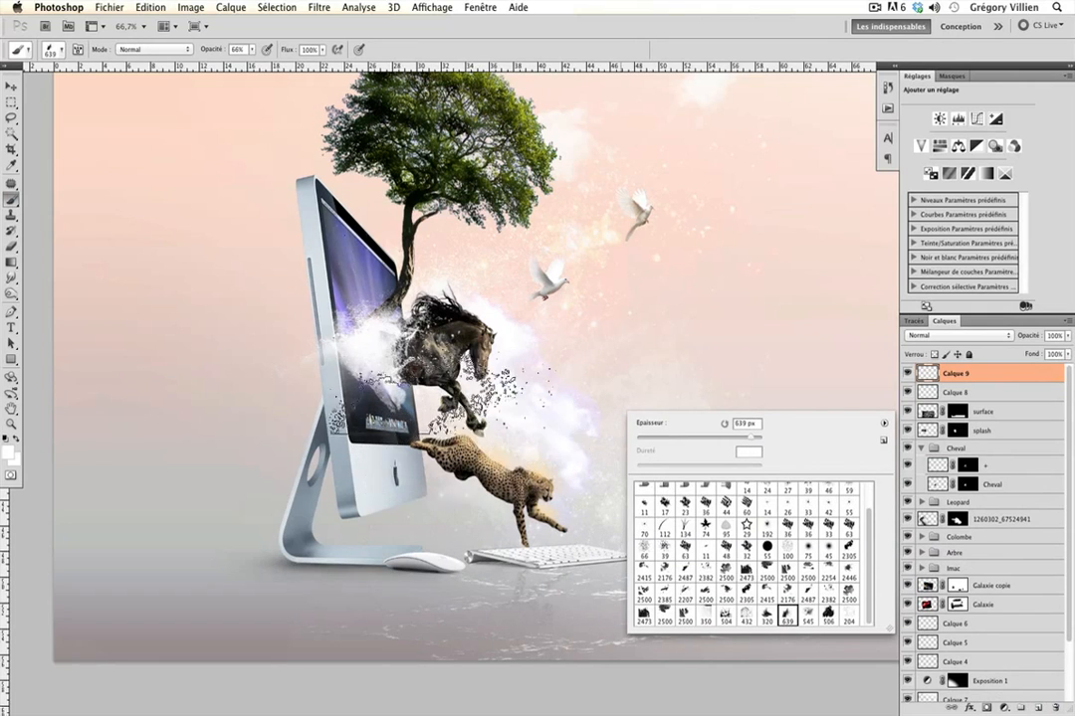
pyautogui.click(251, 49)
pyautogui.moveTo(258, 62); pyautogui.dragTo(281, 63)
pyautogui.click(202, 221)
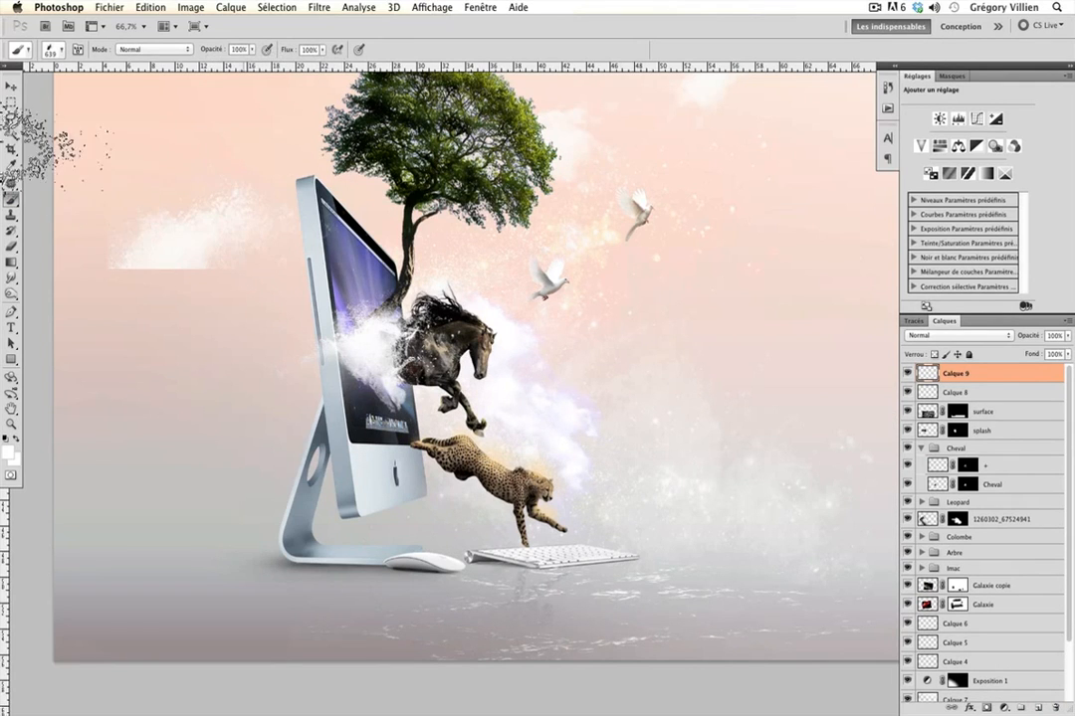
# Rotate the second splash about 44°, scale it to about 85%, and place it between the iMac screen and the leopard's hindquarters
pyautogui.press('v')
pyautogui.press('super+t')
pyautogui.moveTo(309, 432); pyautogui.dragTo(139, 429)
pyautogui.moveTo(266, 299); pyautogui.dragTo(463, 544)
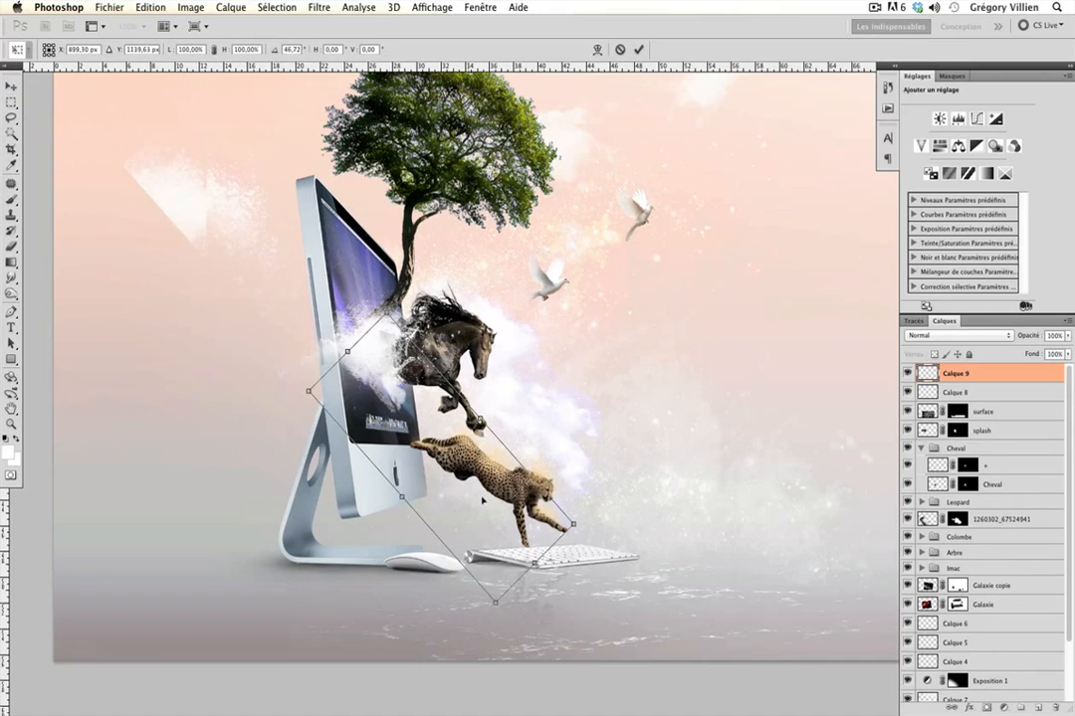
pyautogui.moveTo(589, 471); pyautogui.dragTo(589, 462)
pyautogui.moveTo(576, 516)
pyautogui.mouseDown()
pyautogui.moveTo(466, 509)
pyautogui.moveTo(459, 484)
pyautogui.moveTo(570, 508)
pyautogui.mouseUp()
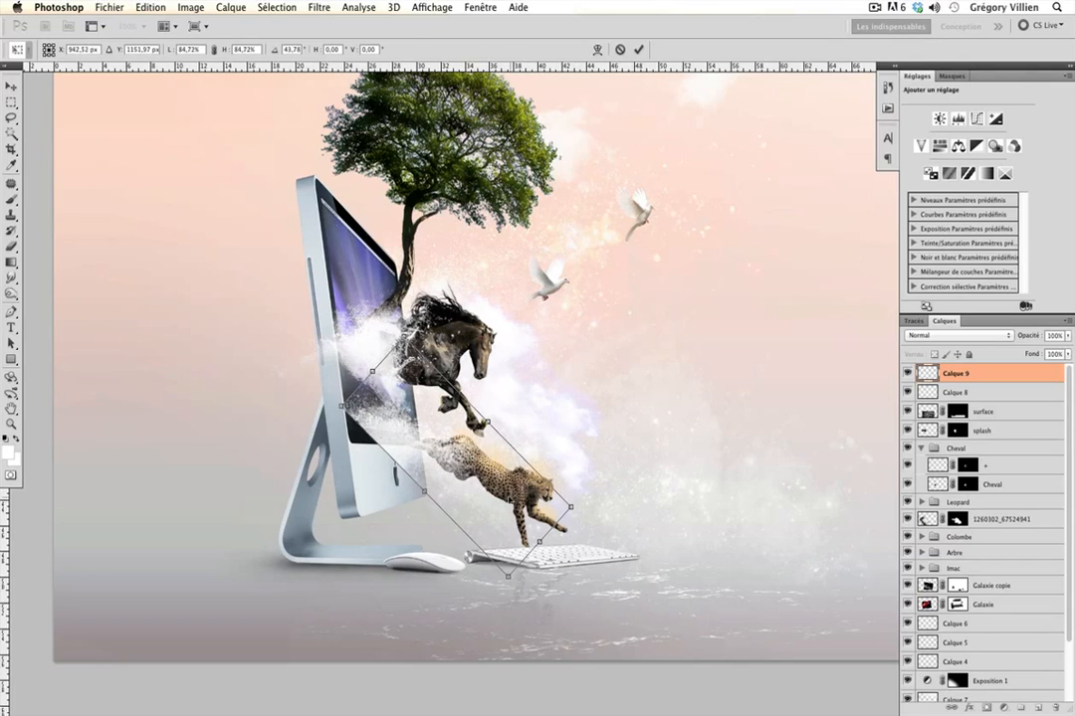
pyautogui.press('Return')
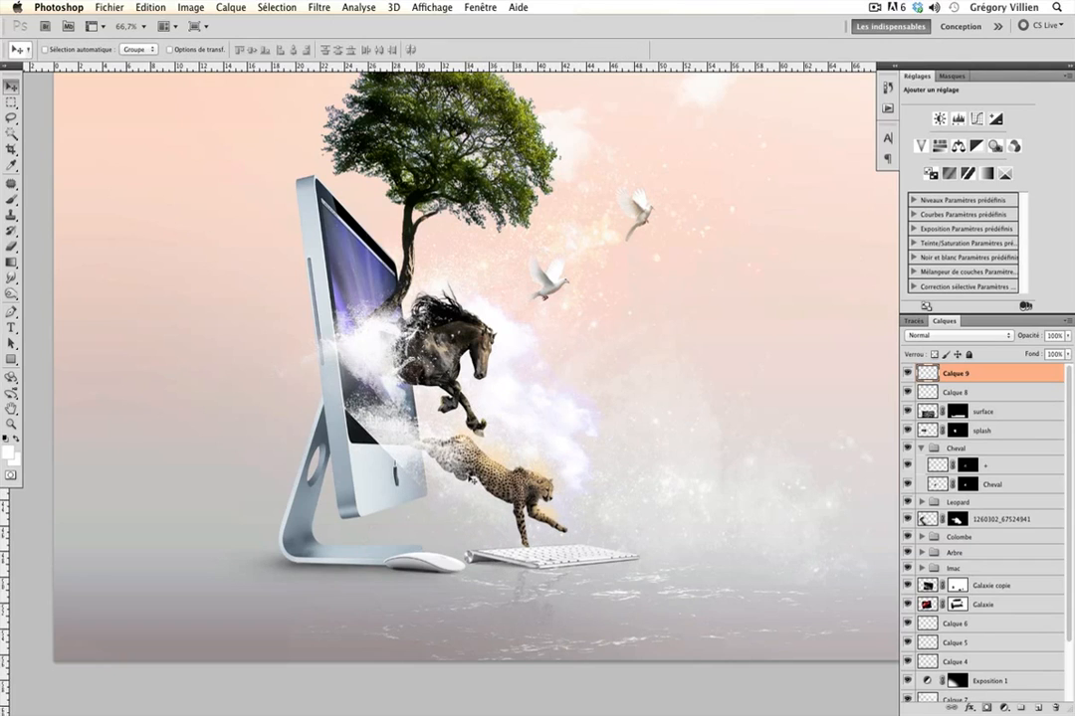
# Add a layer mask to the leopard splash on Calque 9 and set up a soft round black brush of 65 px
pyautogui.click(987, 707)
pyautogui.click(11, 201)
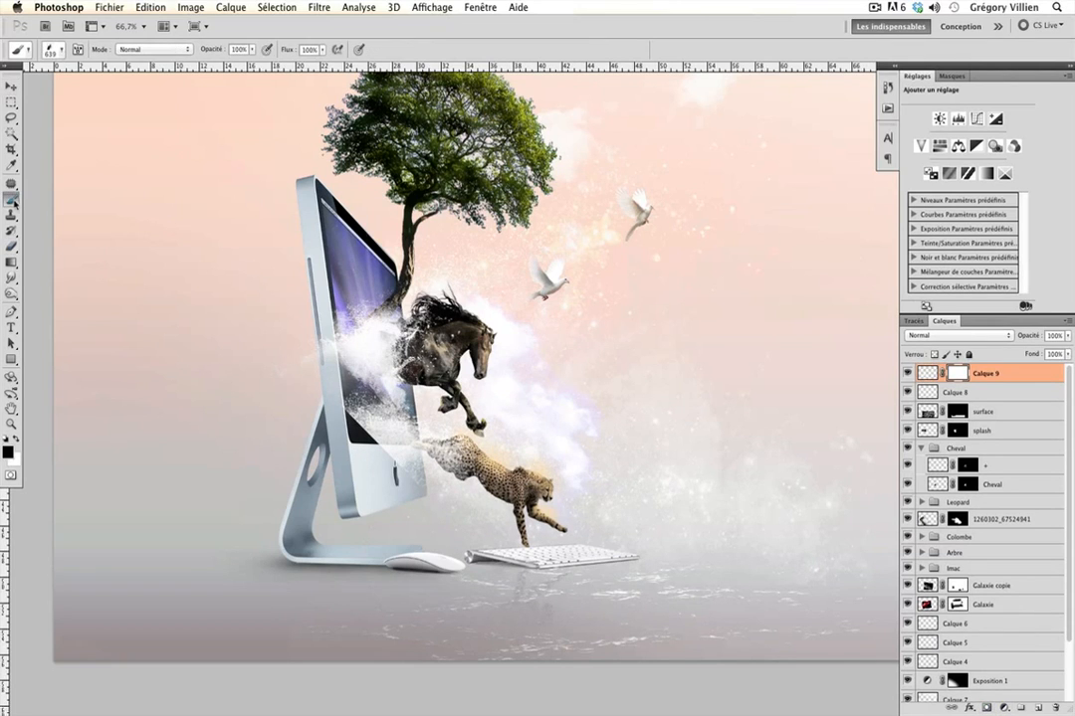
pyautogui.rightClick(452, 438)
pyautogui.scroll(3, 696, 532)
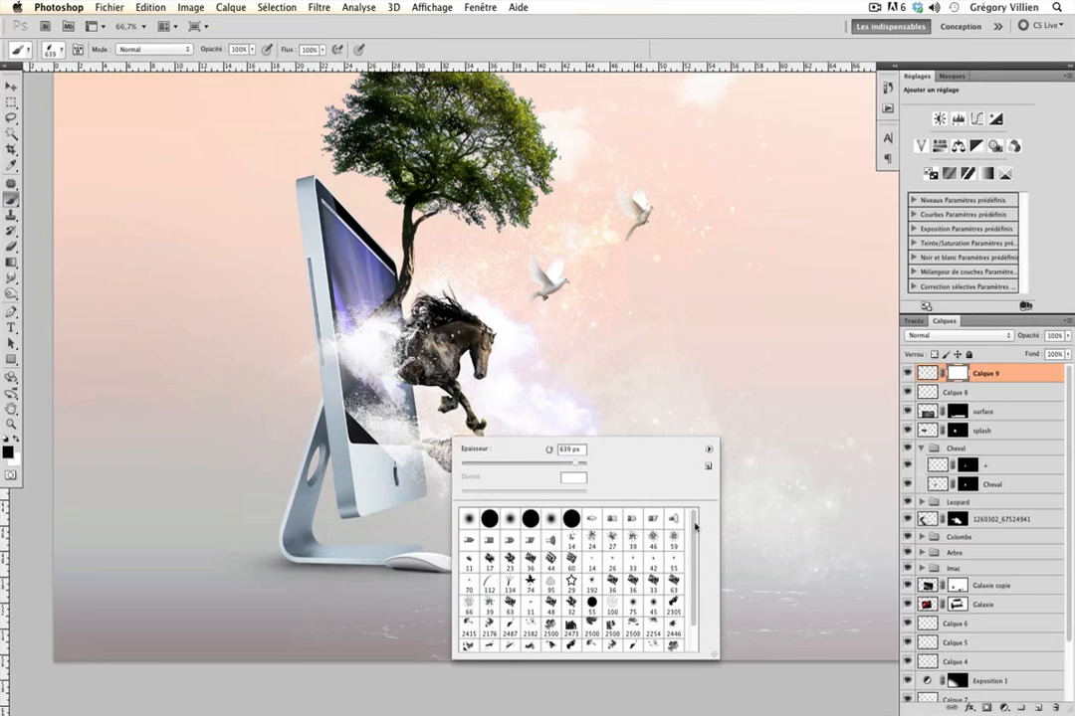
pyautogui.click(472, 522)
pyautogui.moveTo(568, 465); pyautogui.dragTo(500, 468)
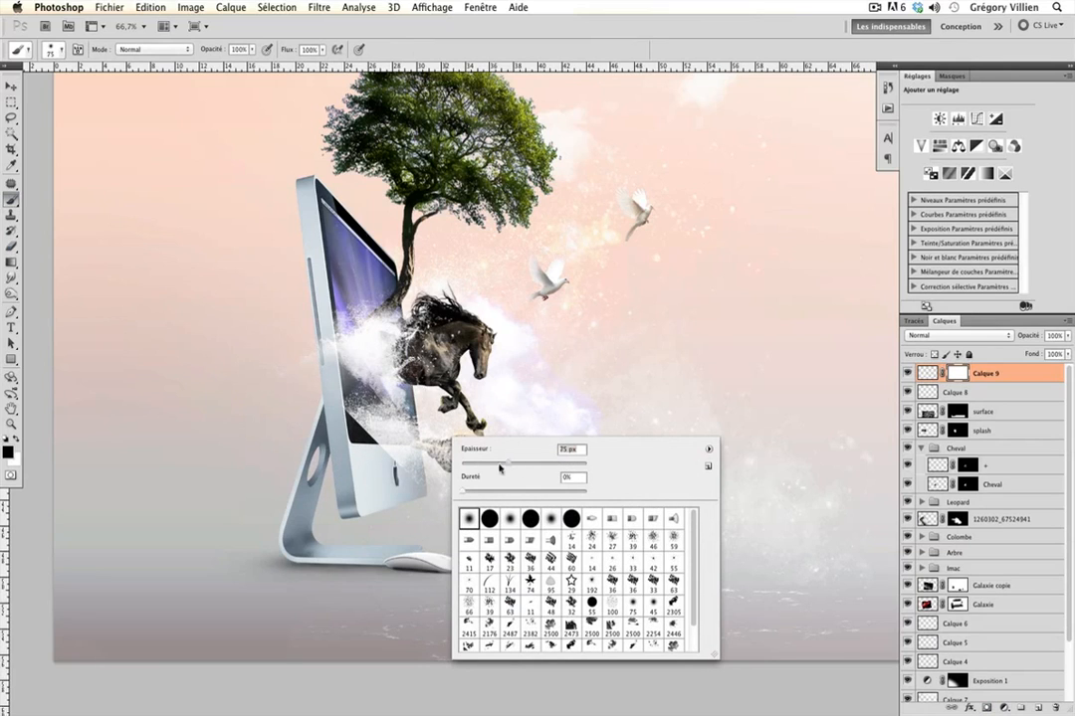
pyautogui.click(336, 430)
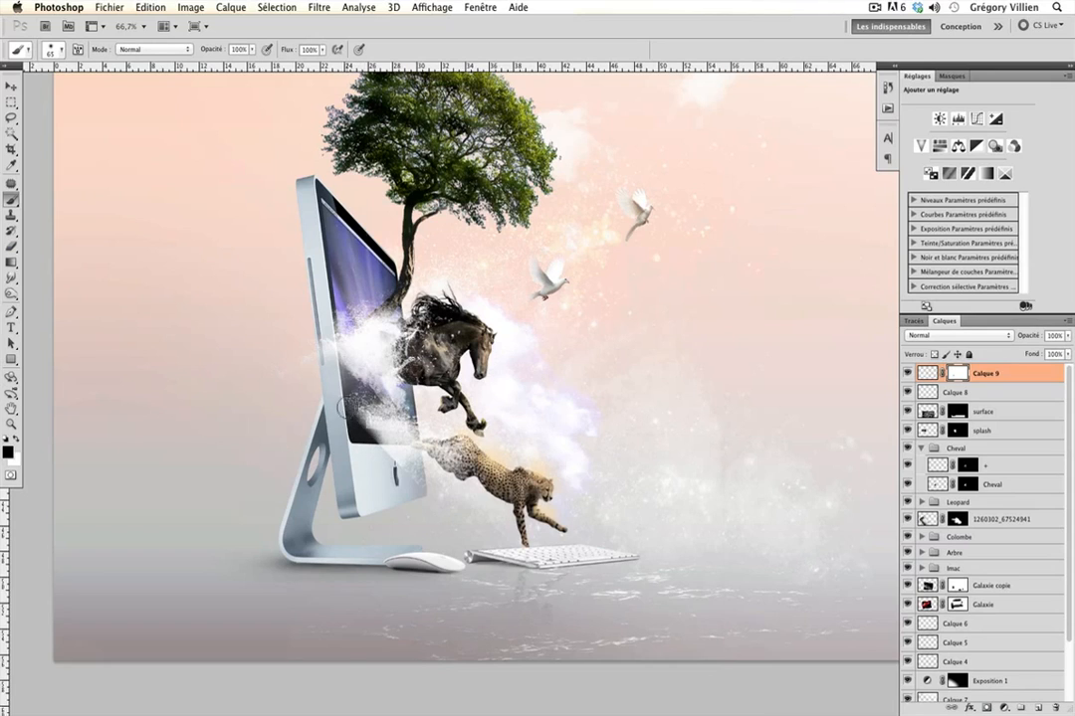
# Fade the splash on its mask around the iMac's lower screen, chin and the leopard's hindquarters, using 46% brush opacity and varying brush sizes
pyautogui.click(251, 53)
pyautogui.click(381, 436)
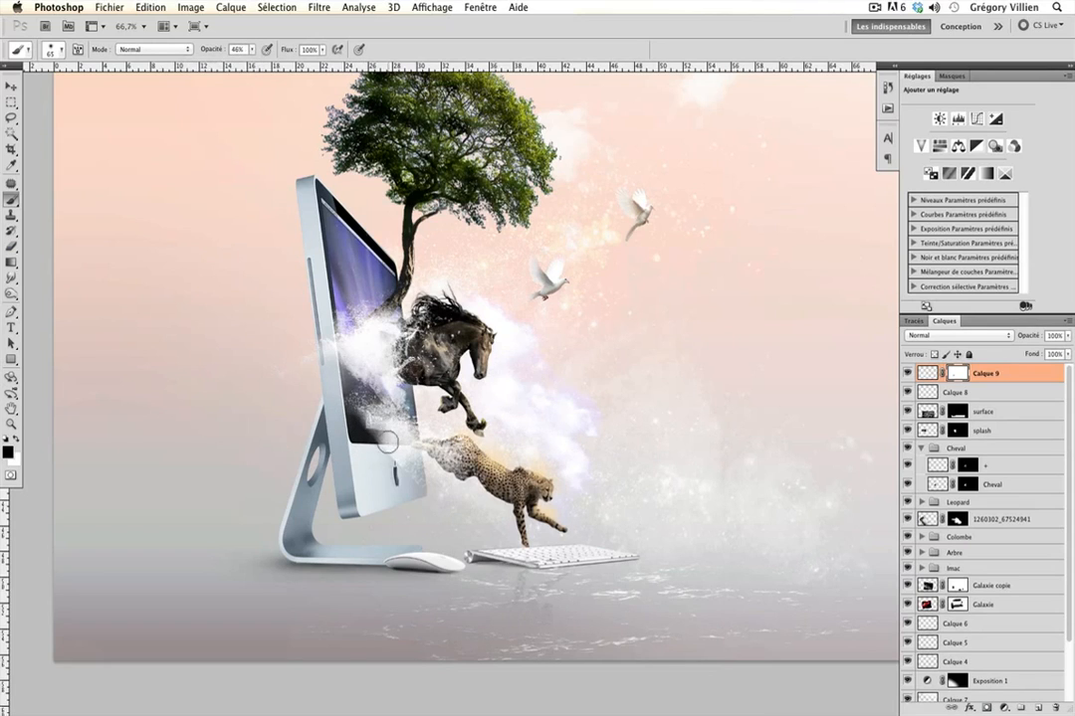
pyautogui.moveTo(390, 444); pyautogui.dragTo(389, 456)
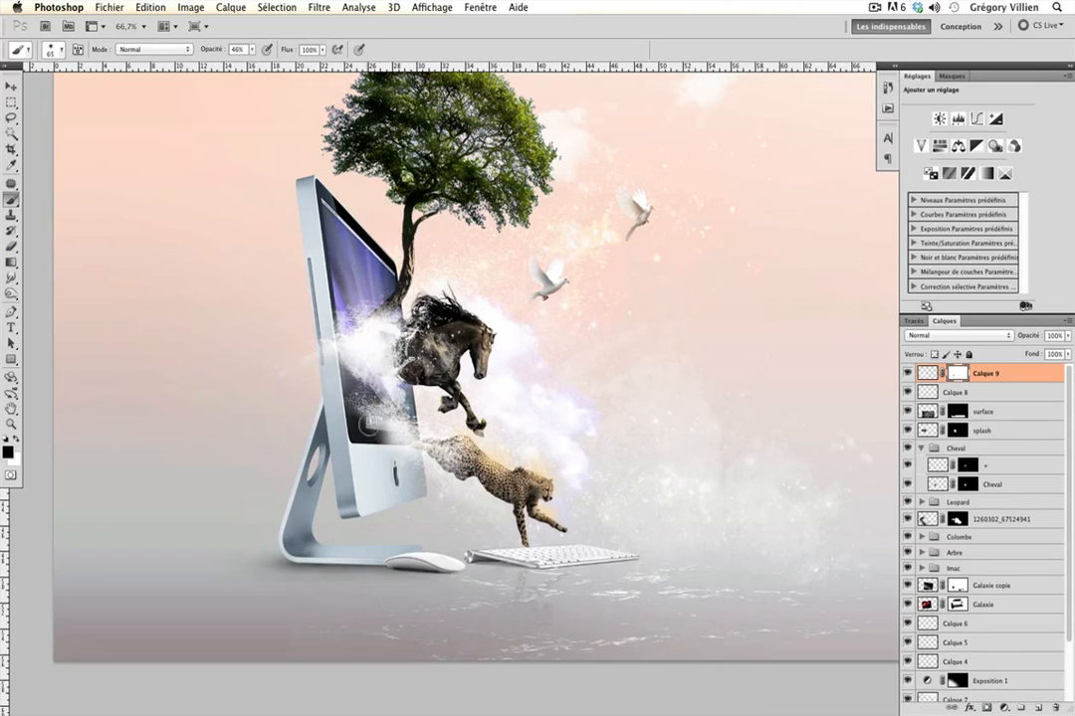
pyautogui.moveTo(389, 454); pyautogui.dragTo(409, 455)
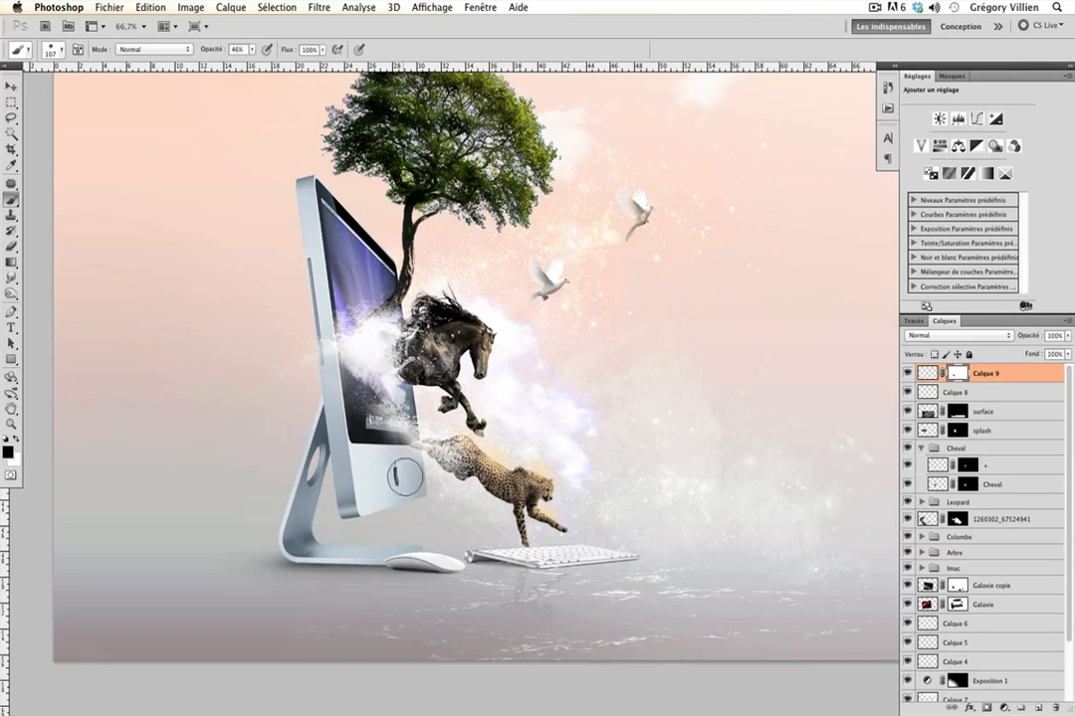
pyautogui.moveTo(469, 486); pyautogui.dragTo(449, 484)
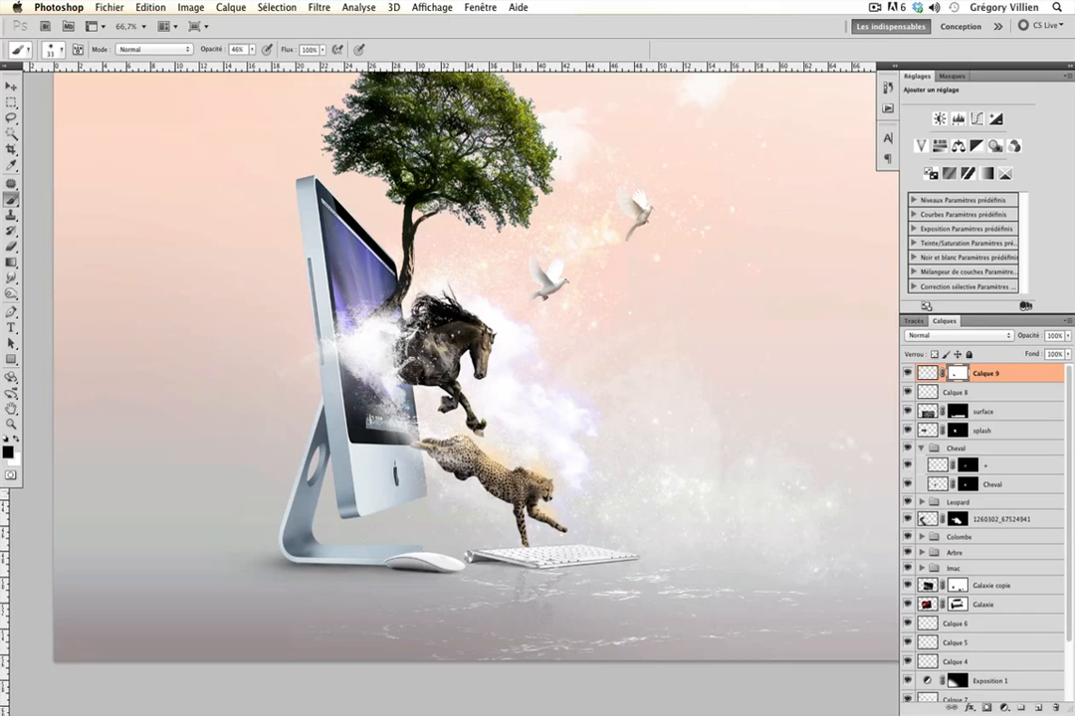
# Add a layer above Calque 9 and stamp a white 545 px splash at 100% opacity on the background beside the tree
pyautogui.click(1038, 707)
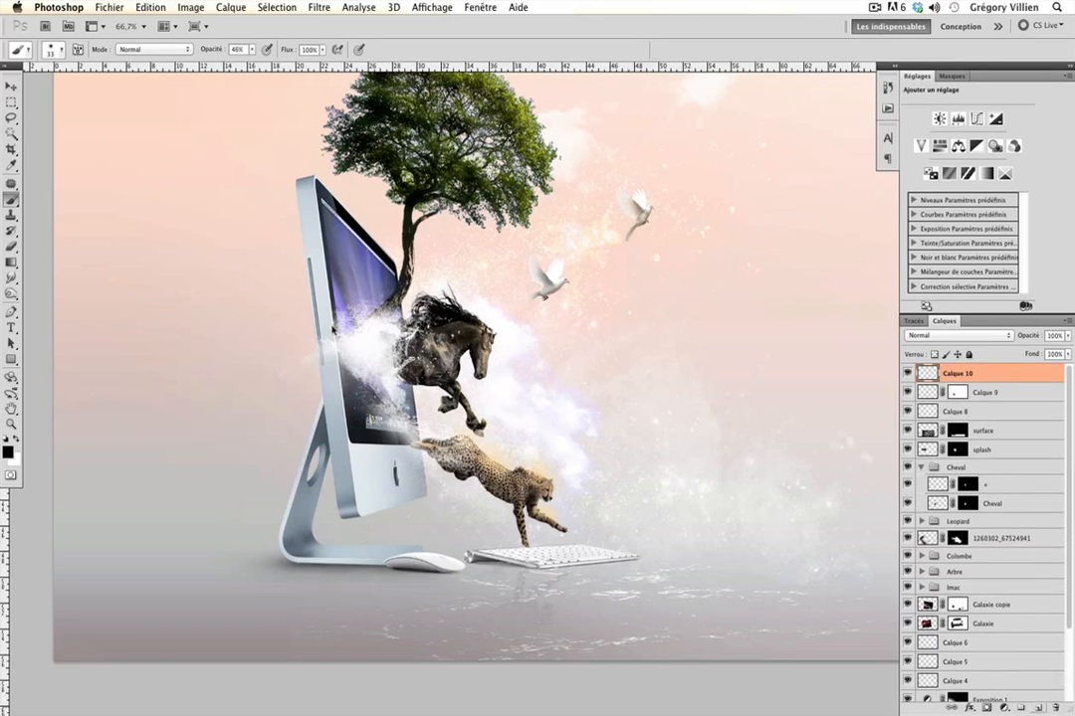
pyautogui.rightClick(258, 227)
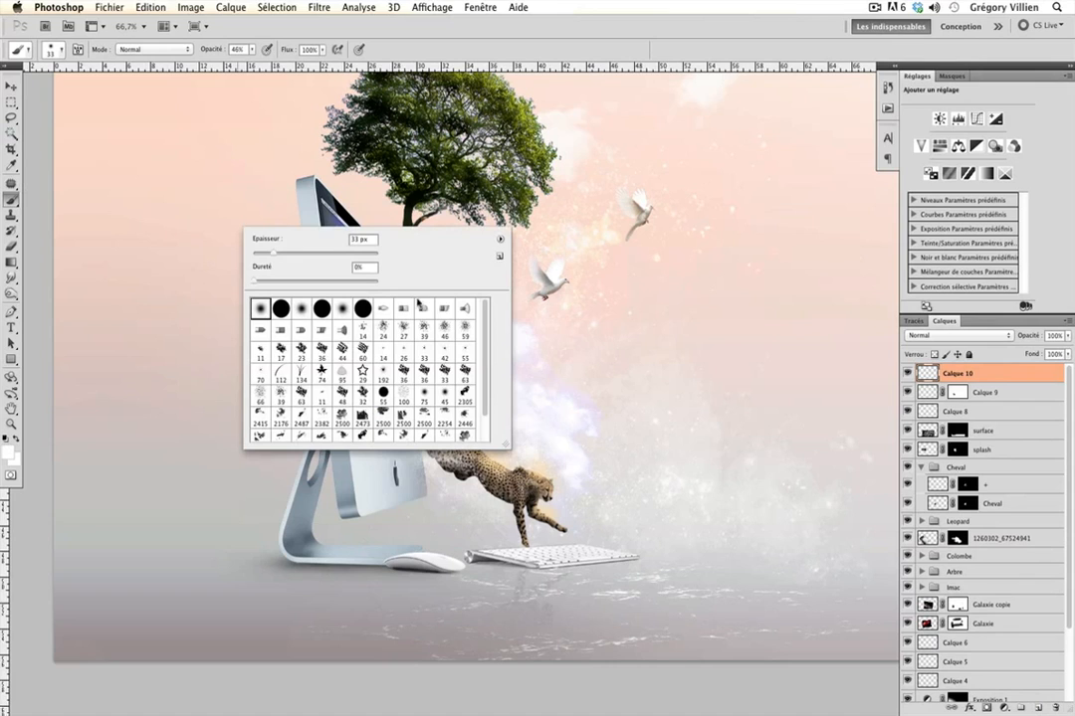
pyautogui.click(498, 241)
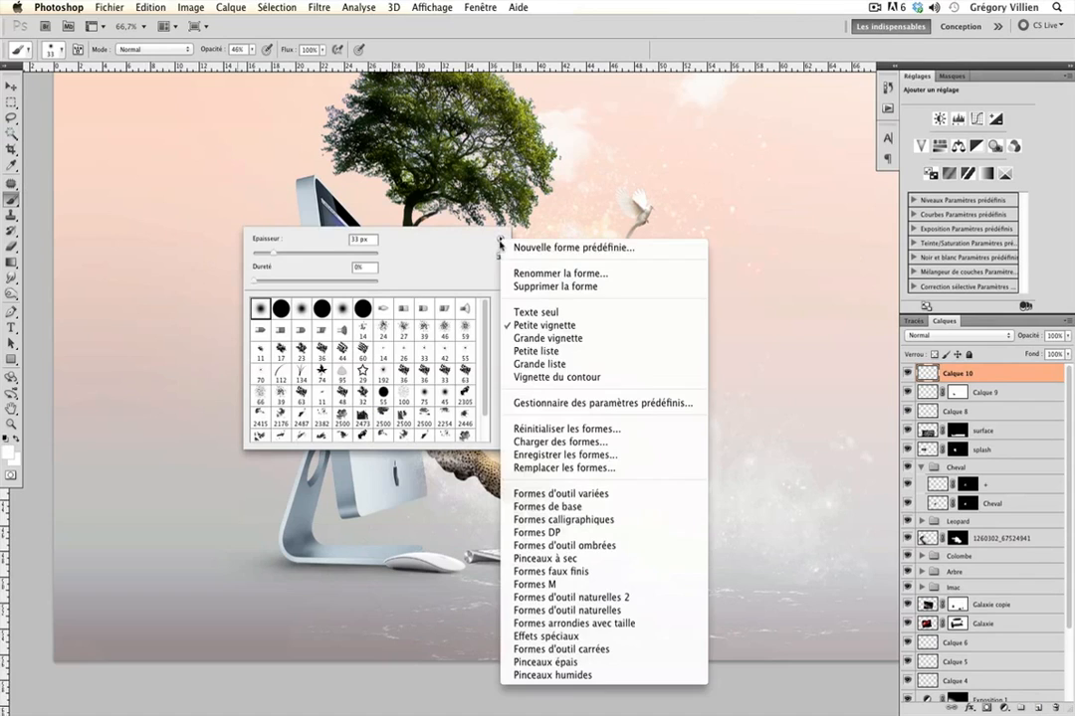
pyautogui.click(586, 441)
pyautogui.scroll(-2, 479, 390)
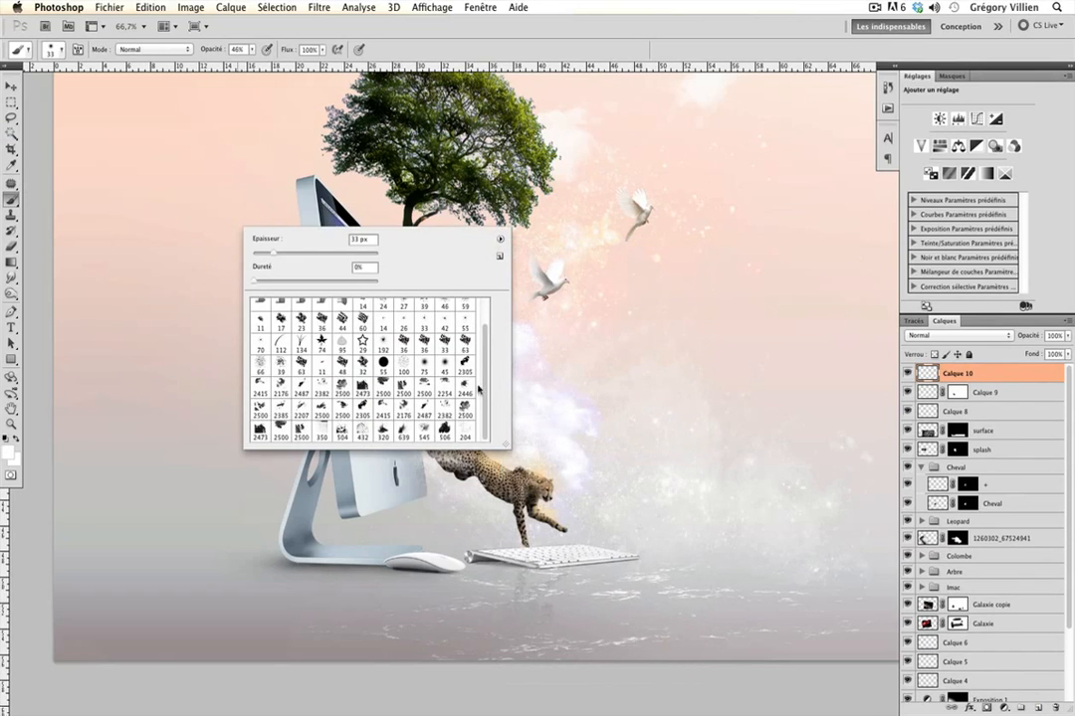
pyautogui.click(422, 433)
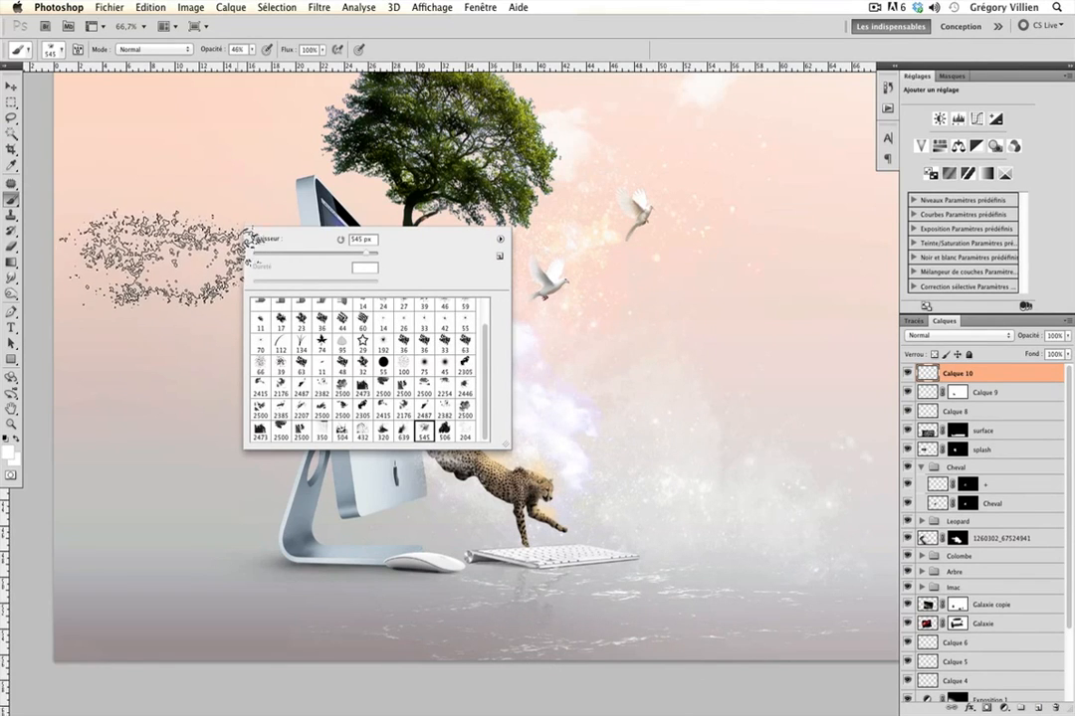
pyautogui.click(253, 51)
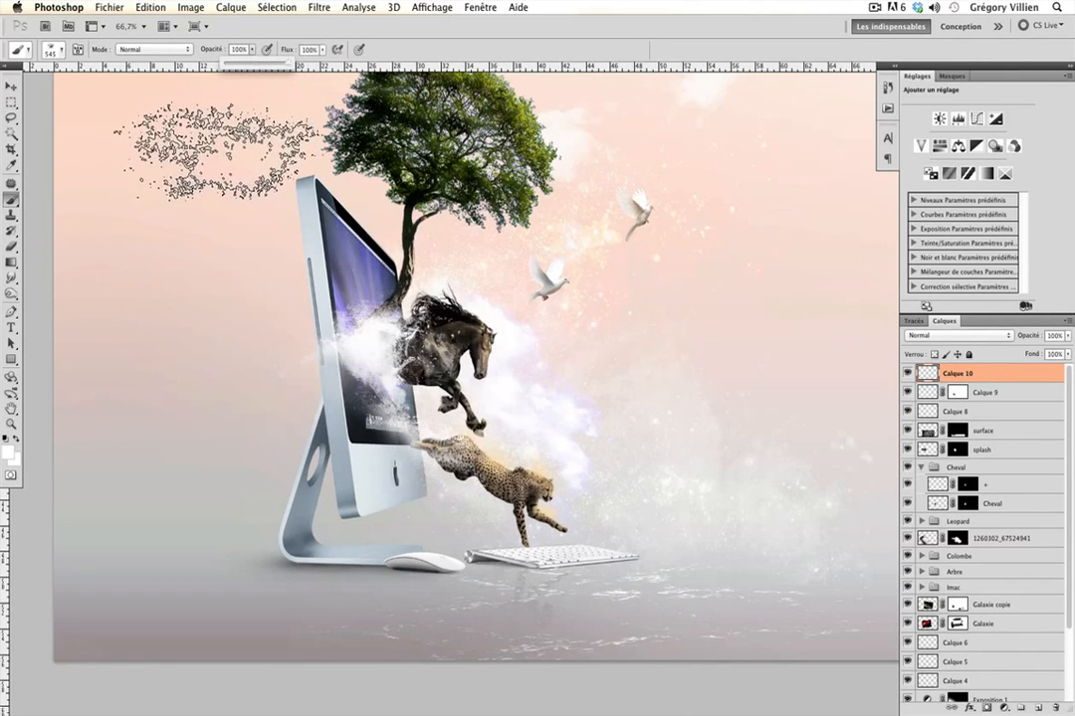
pyautogui.click(224, 151)
# Scale the new splash to about 66%, rotate it about -148°, and place it over the iMac's lower screen below the horse
pyautogui.click(9, 88)
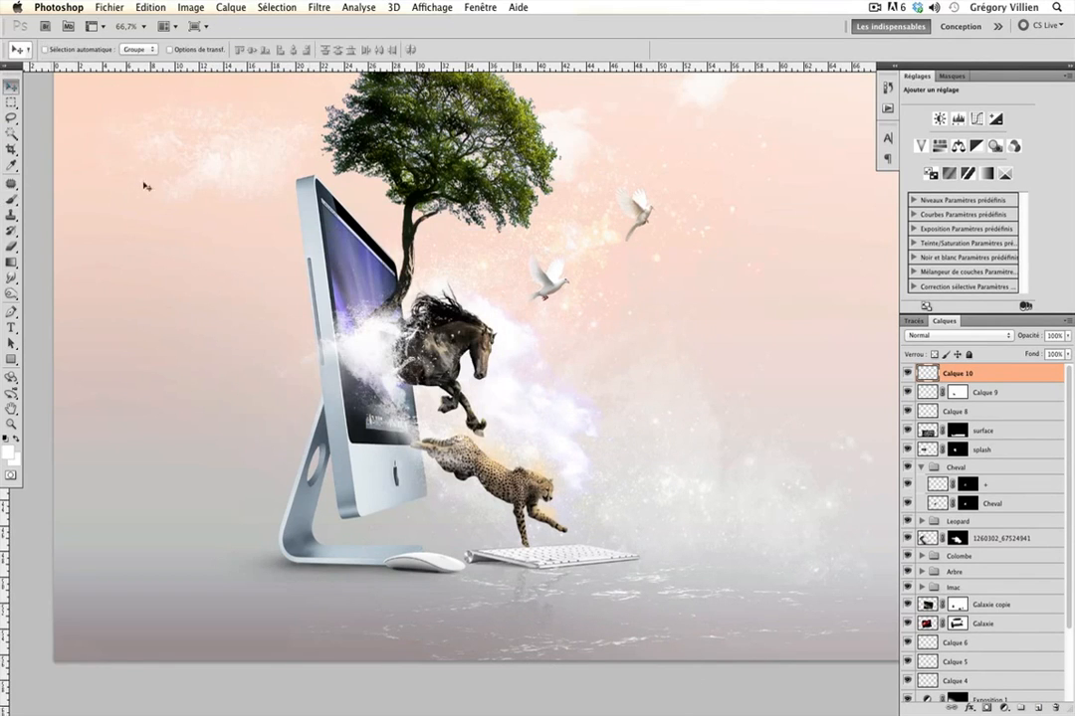
pyautogui.hotkey('ctrl', 't')
pyautogui.moveTo(278, 173); pyautogui.dragTo(335, 275)
pyautogui.moveTo(209, 195)
pyautogui.mouseDown()
pyautogui.moveTo(180, 245)
pyautogui.moveTo(188, 221)
pyautogui.moveTo(209, 206)
pyautogui.moveTo(190, 237)
pyautogui.moveTo(198, 204)
pyautogui.mouseUp()
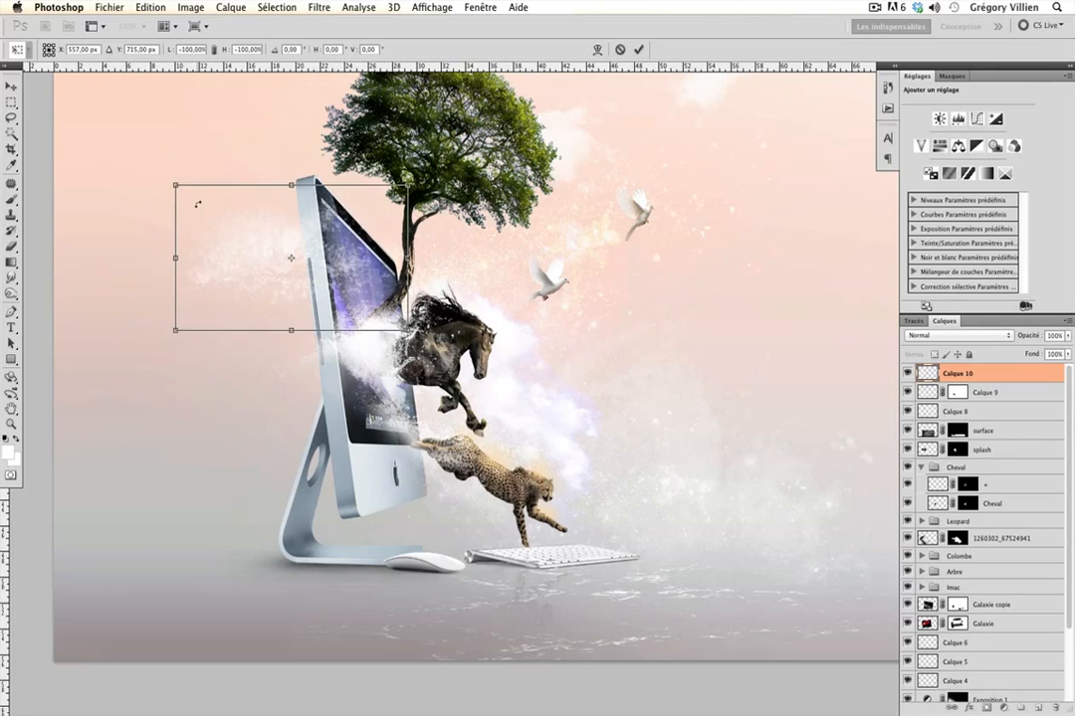
pyautogui.moveTo(254, 249); pyautogui.dragTo(408, 365)
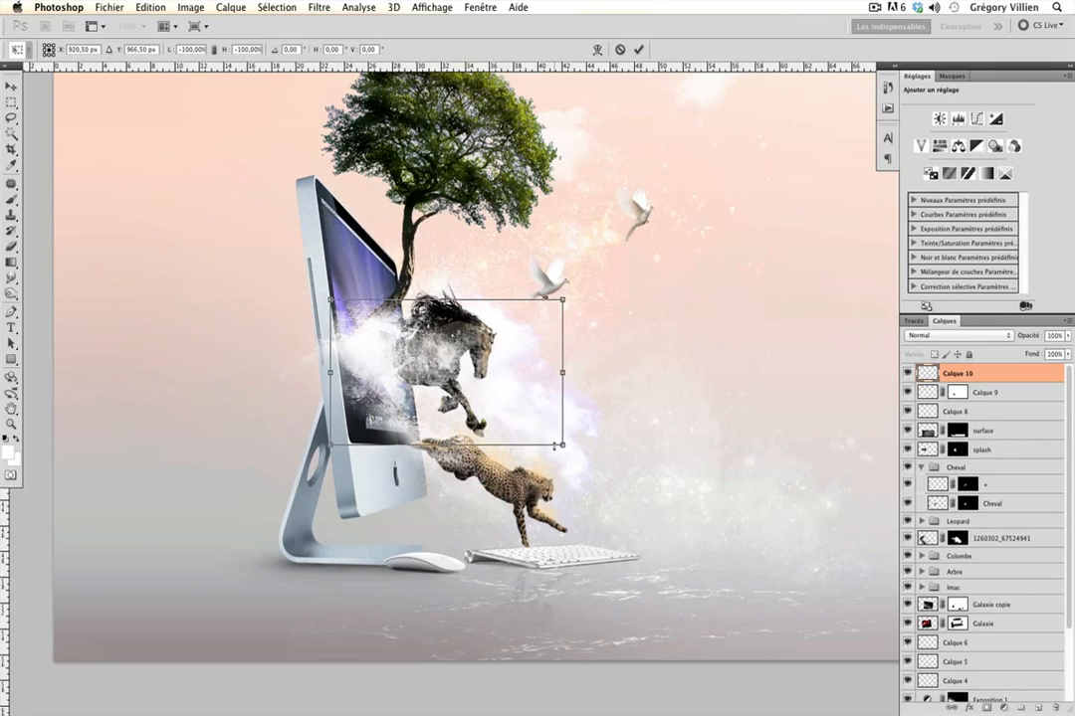
pyautogui.moveTo(562, 445); pyautogui.dragTo(483, 396)
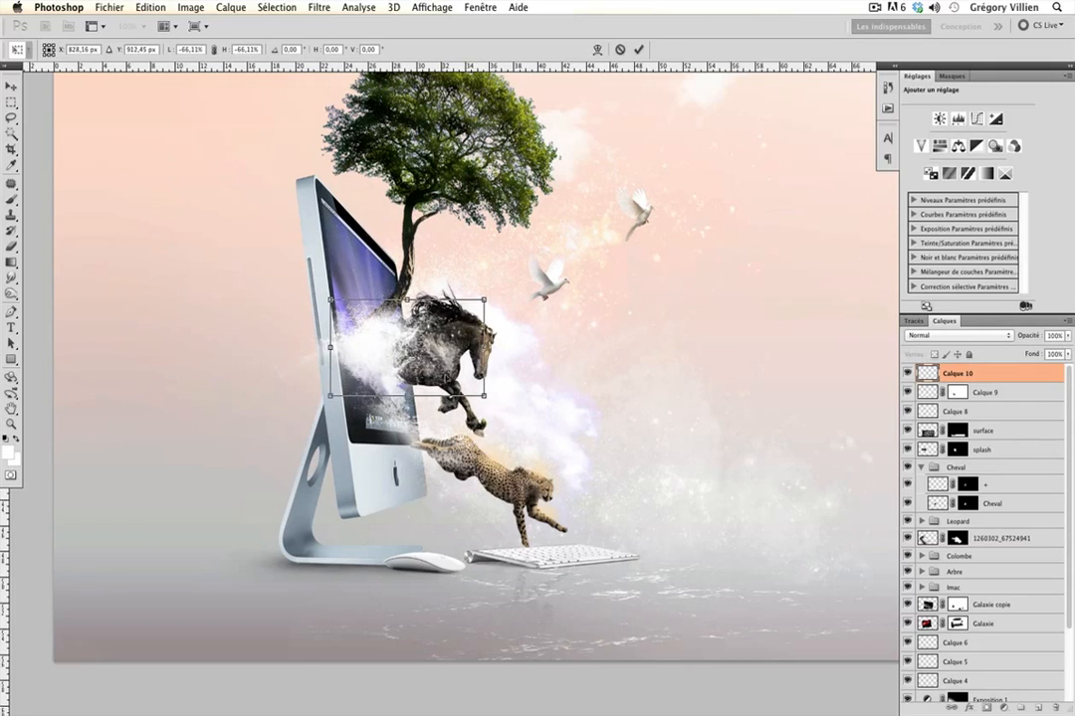
pyautogui.moveTo(444, 349); pyautogui.dragTo(454, 430)
pyautogui.moveTo(529, 408); pyautogui.dragTo(501, 458)
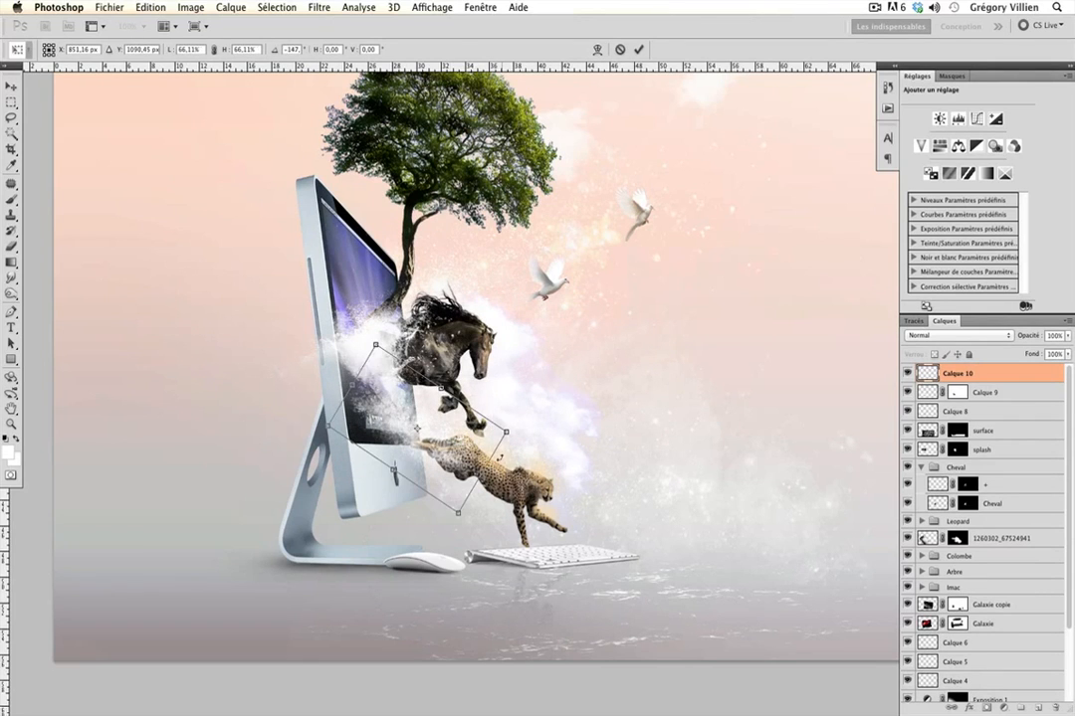
pyautogui.moveTo(429, 435); pyautogui.dragTo(420, 419)
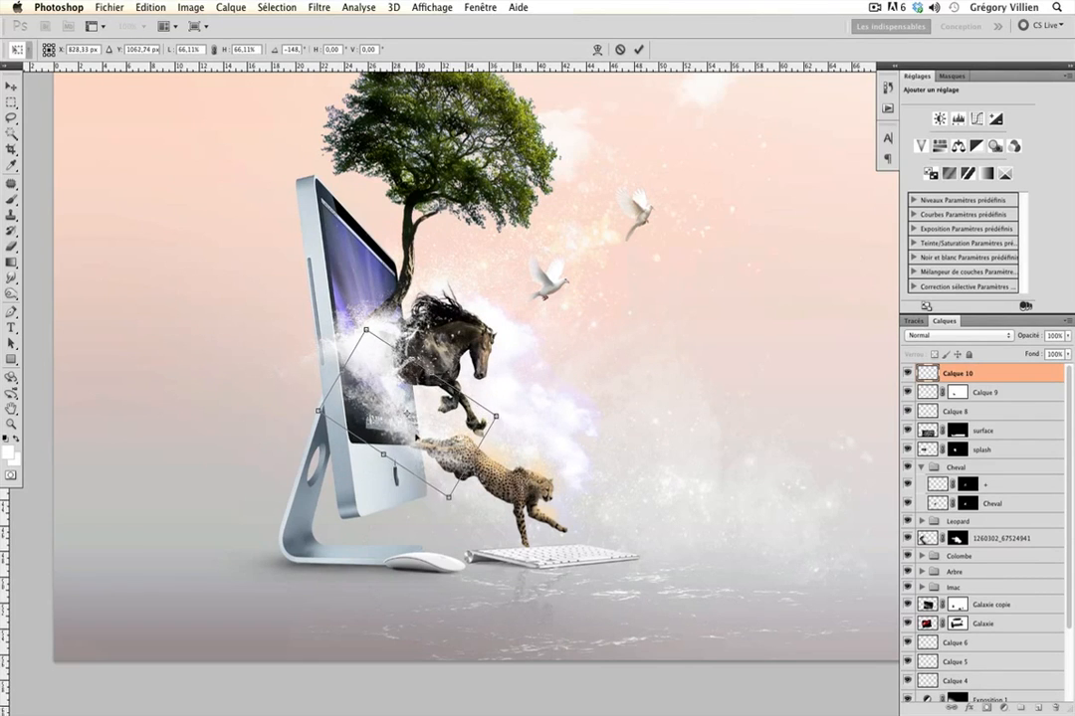
pyautogui.press('Return')
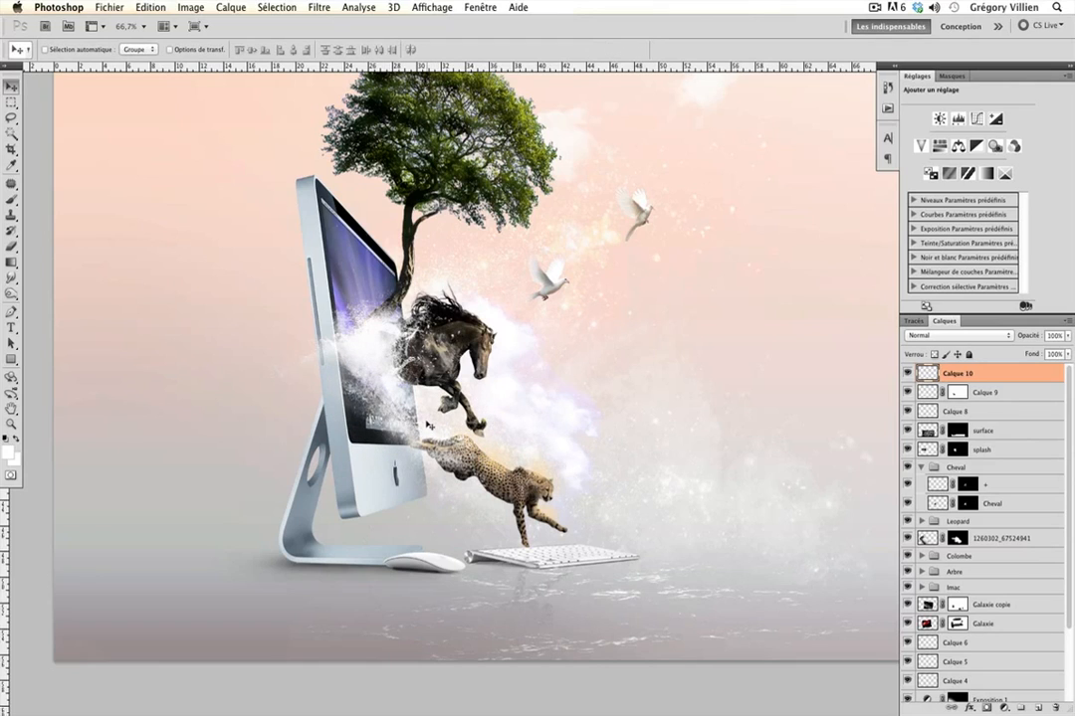
# Load the Debris.abr brush set from the Brushes folder into the Brush tool's presets
pyautogui.scroll(-1, 472, 398)
pyautogui.hscroll(1, 472, 398)
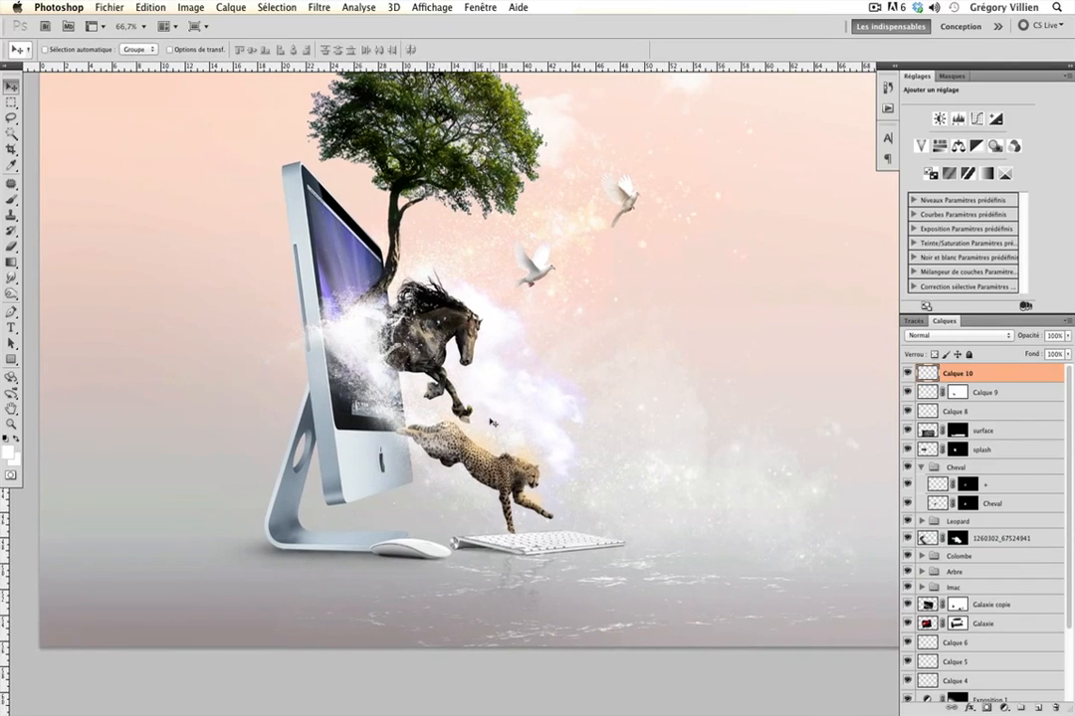
pyautogui.scroll(-2, 491, 422)
pyautogui.hscroll(2, 490, 422)
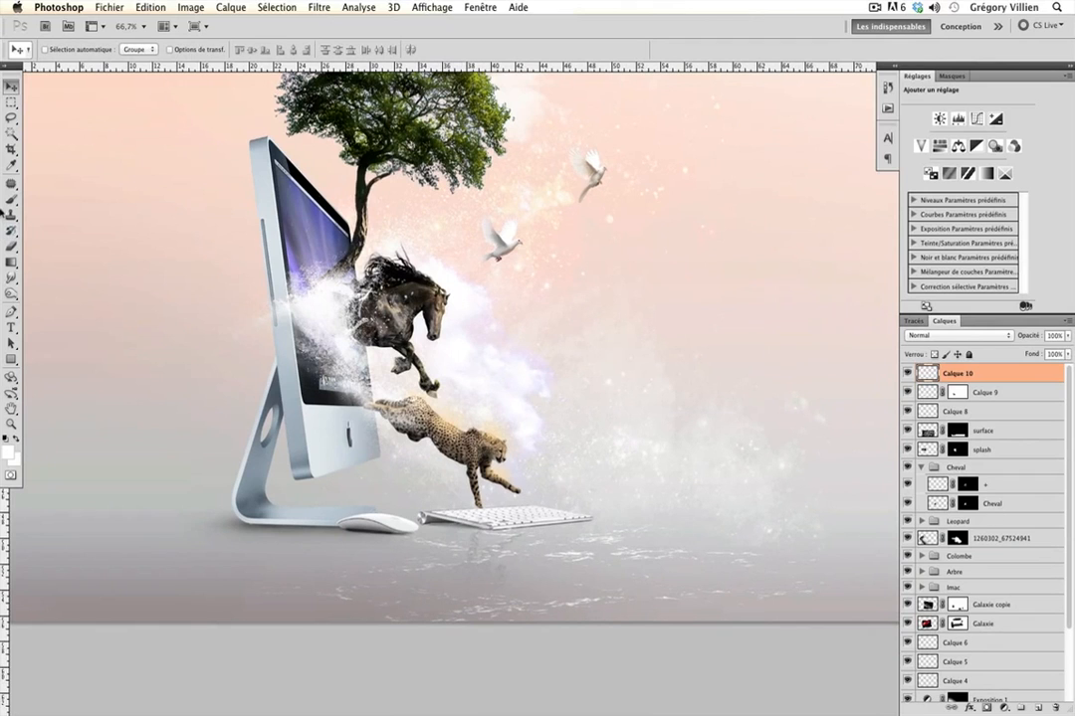
pyautogui.click(11, 200)
pyautogui.rightClick(193, 236)
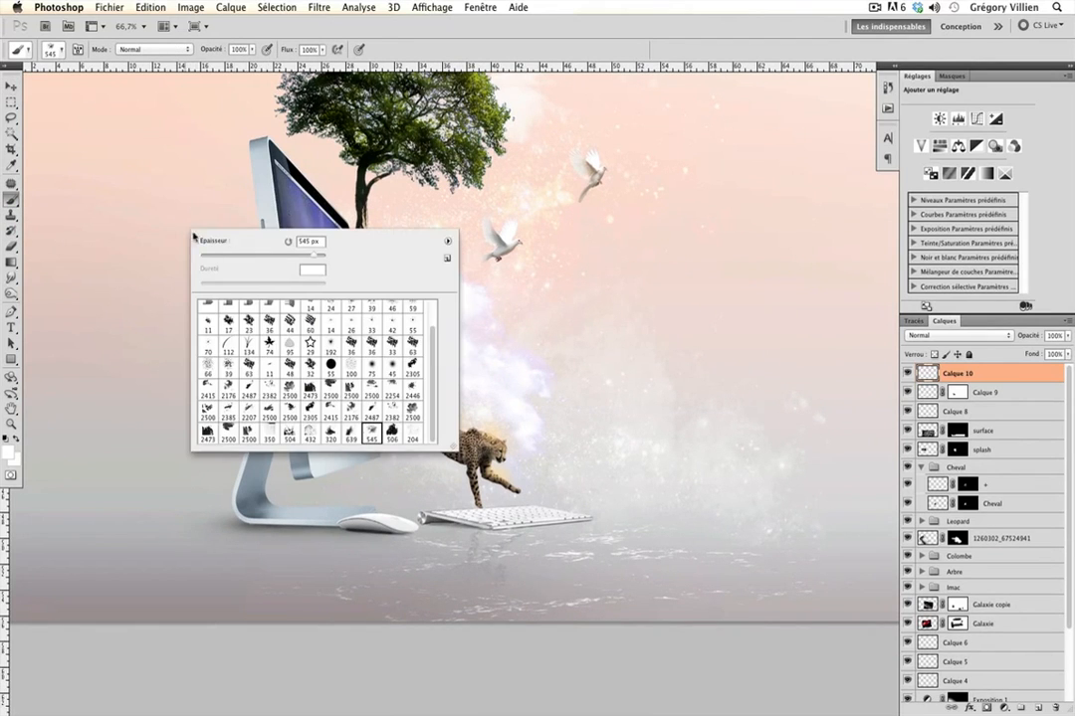
pyautogui.click(448, 241)
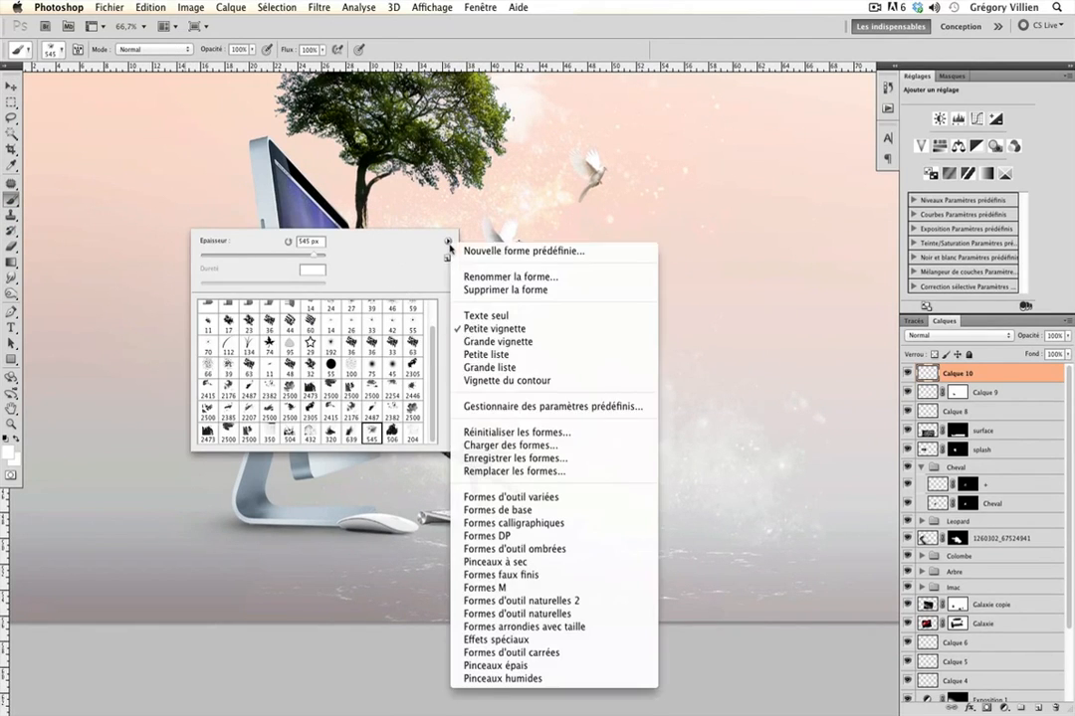
pyautogui.click(538, 446)
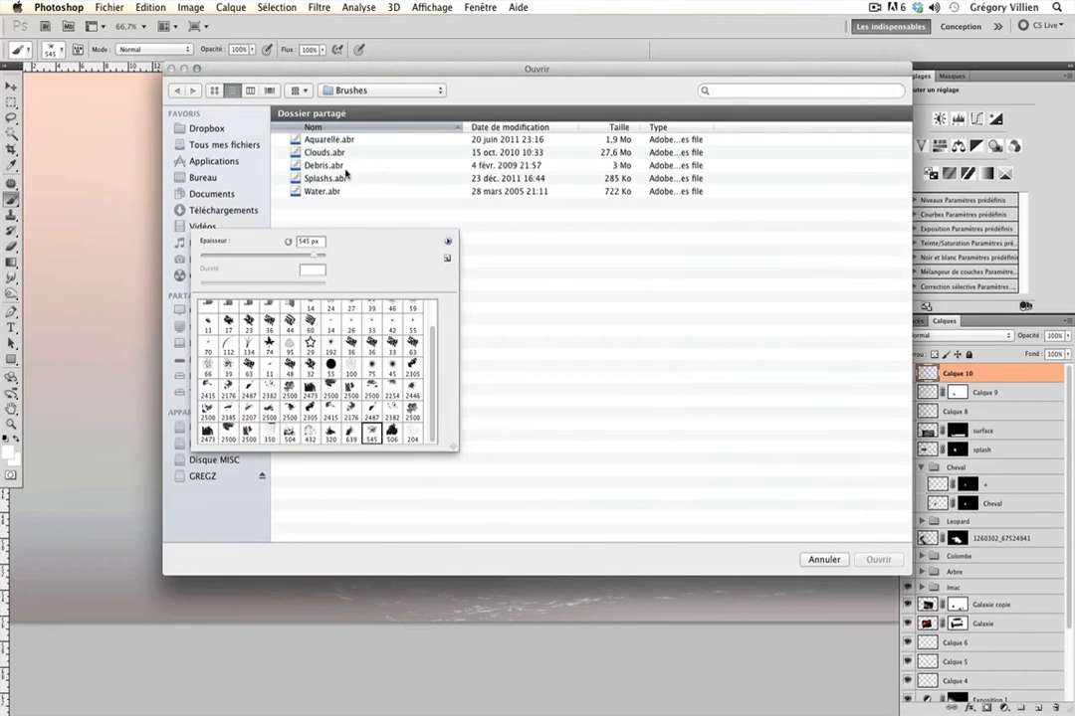
pyautogui.click(345, 169)
pyautogui.click(868, 560)
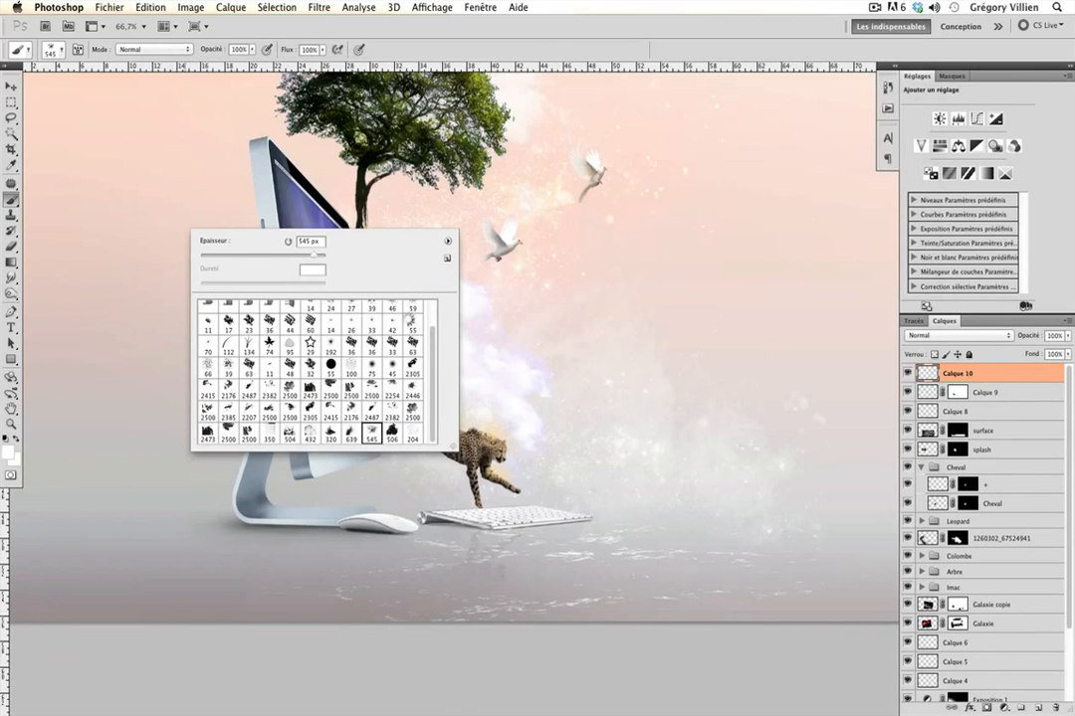
# Try the 2459 px and 1822 px debris brushes, and choose the 2223 px debris brush
pyautogui.scroll(-2, 434, 437)
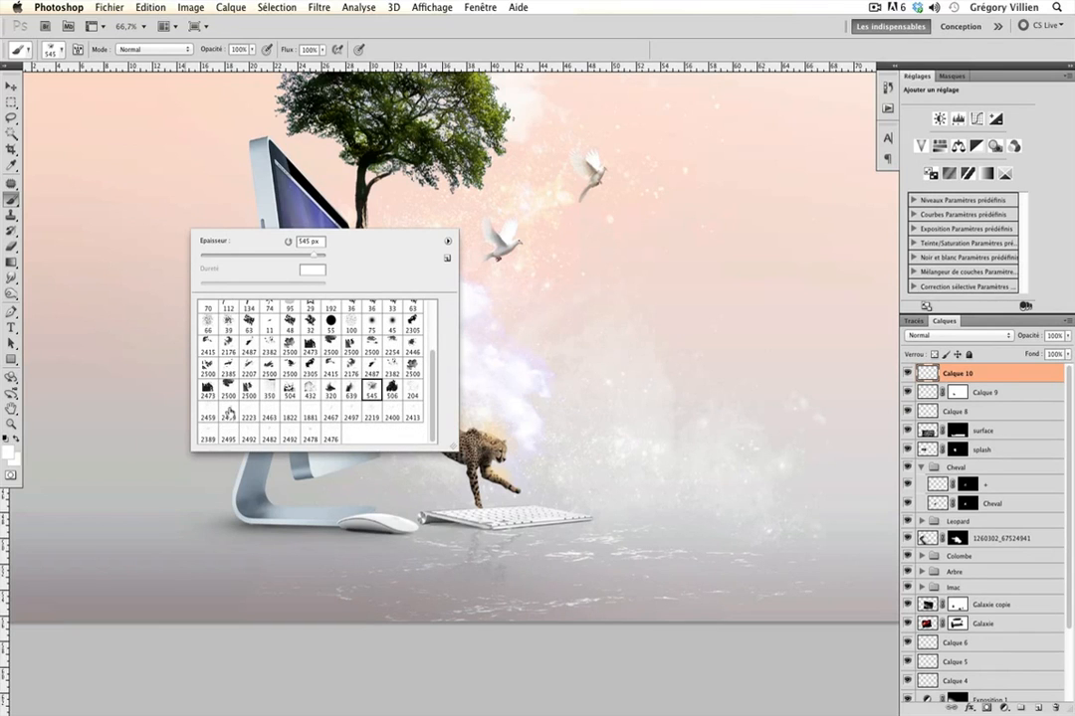
pyautogui.click(229, 417)
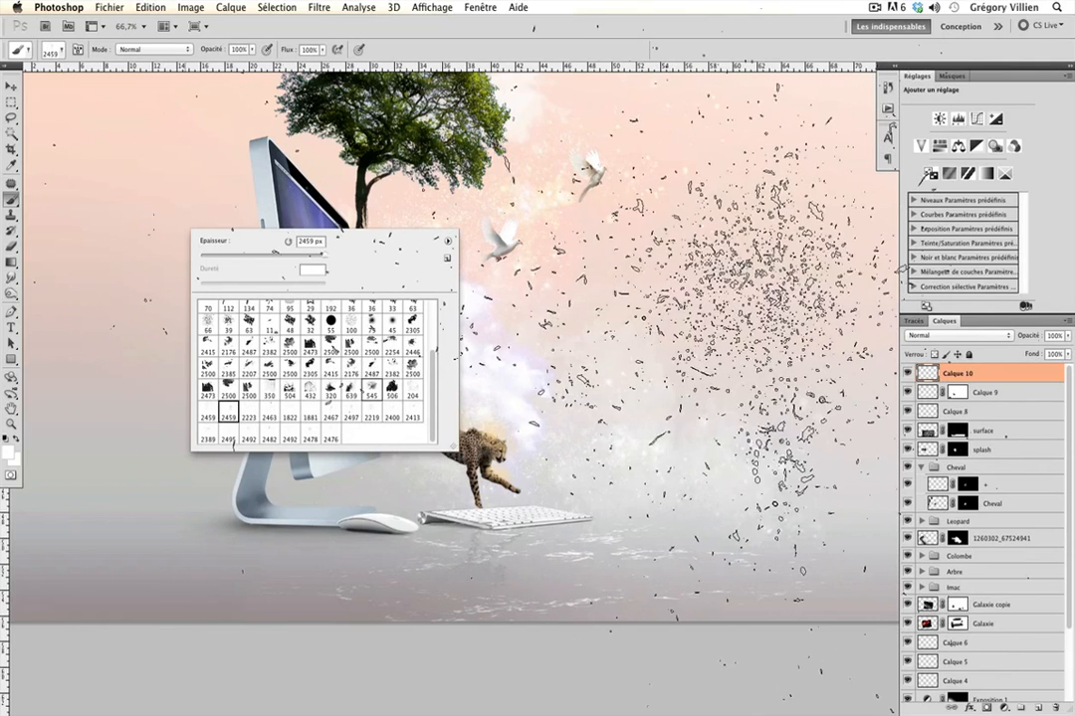
pyautogui.click(290, 412)
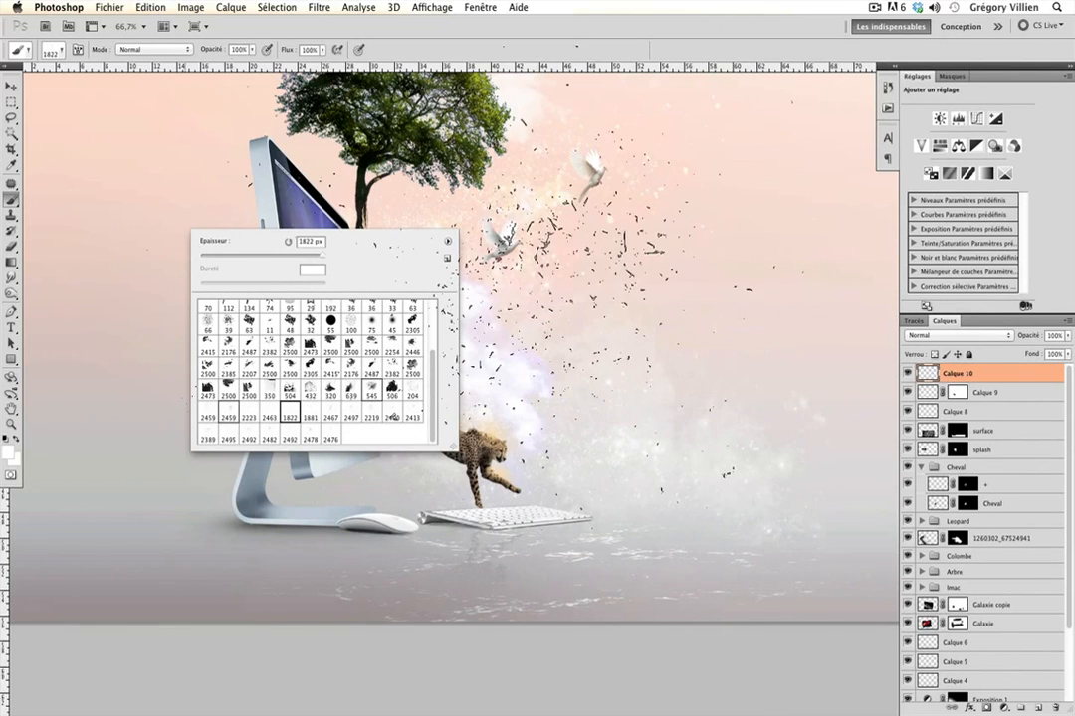
pyautogui.click(250, 412)
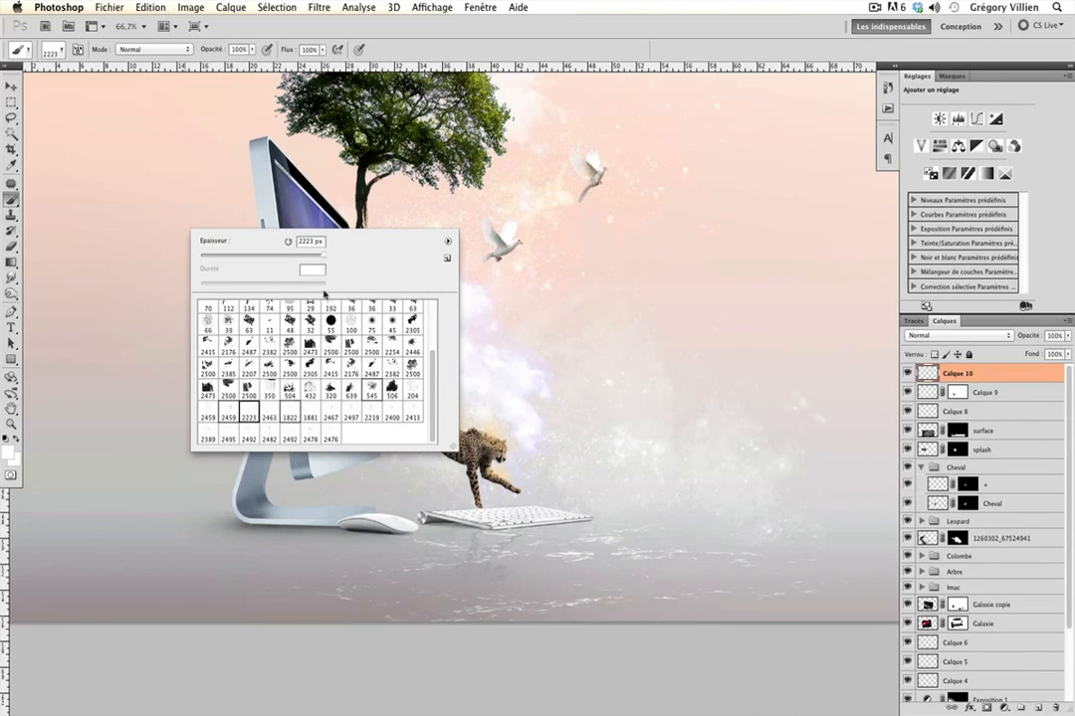
# Try stamping white debris around the iMac and animals with the brush at 715 px and 1009 px, undoing each stamp
pyautogui.moveTo(324, 255); pyautogui.dragTo(314, 259)
pyautogui.click(577, 304)
pyautogui.press('super+z')
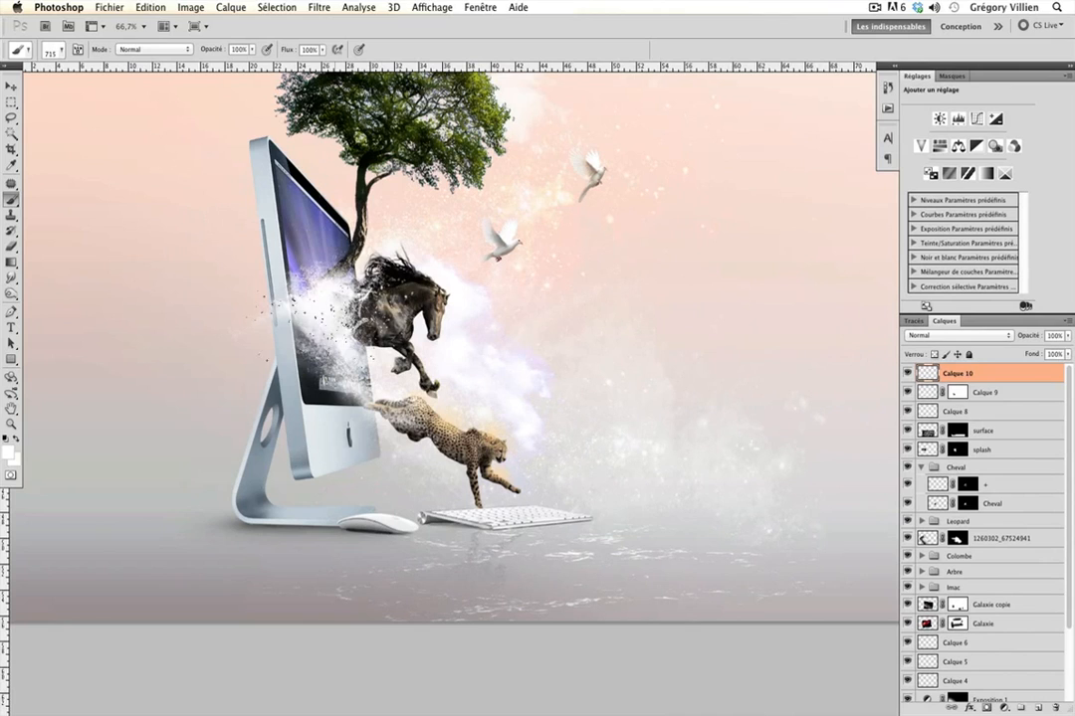
pyautogui.rightClick(424, 408)
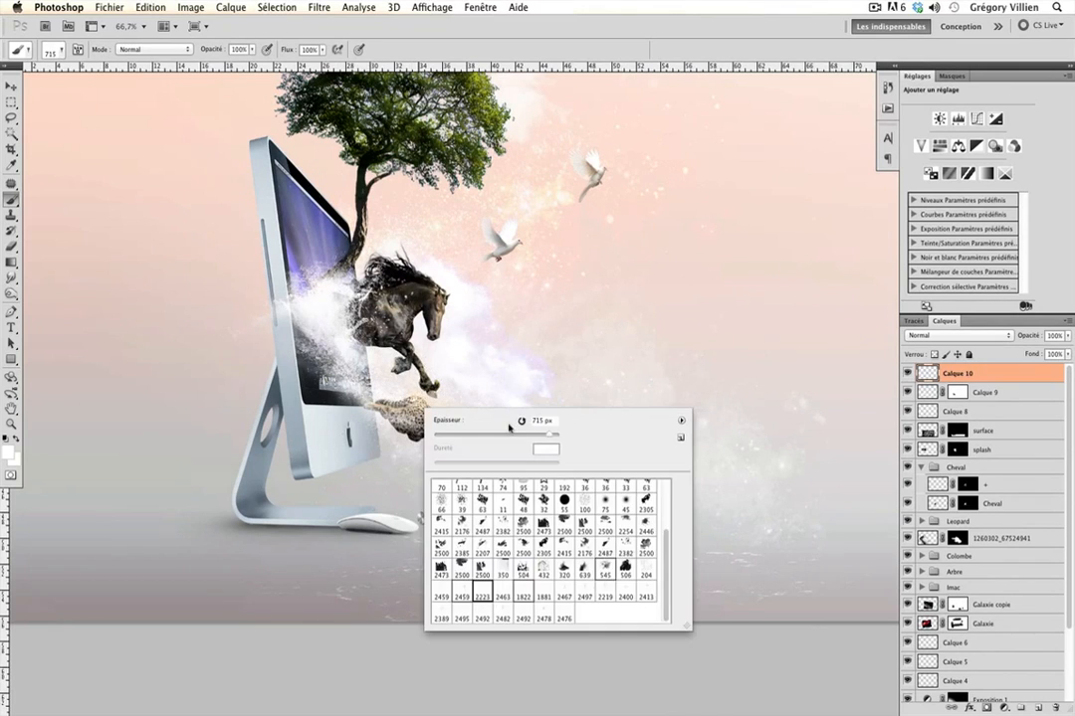
pyautogui.moveTo(545, 436); pyautogui.dragTo(554, 437)
pyautogui.click(615, 402)
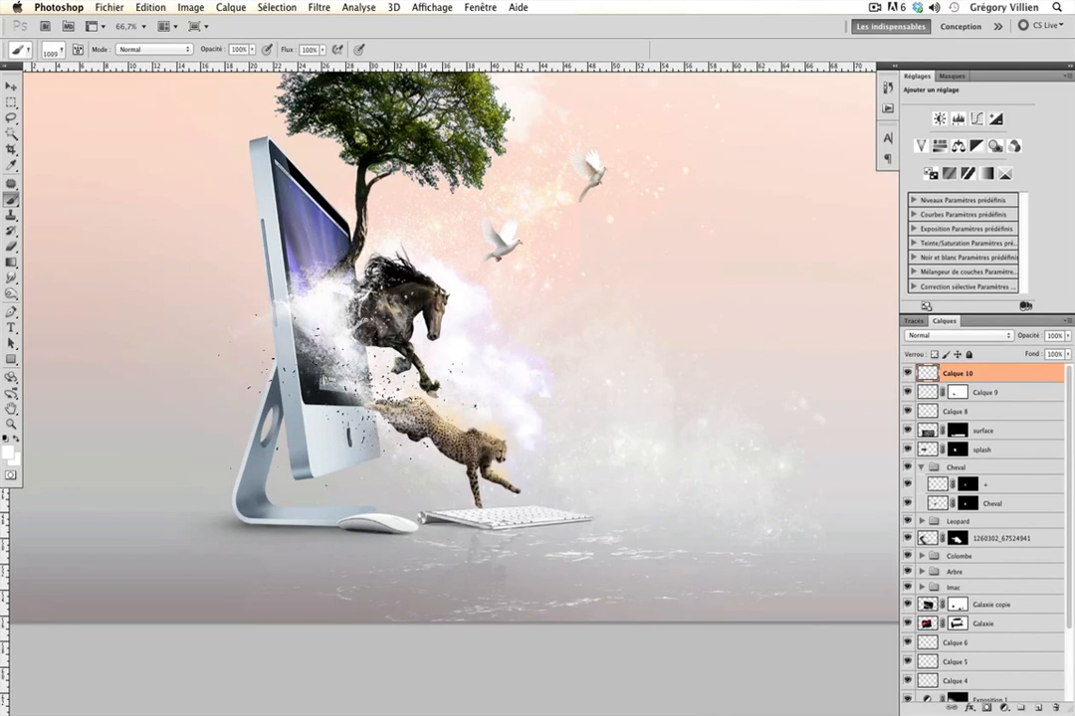
pyautogui.press('super+z')
pyautogui.click(686, 468)
pyautogui.press('super+z')
# Stamp white debris around the iMac and leopard with the debris brush enlarged to 1399 px
pyautogui.rightClick(483, 420)
pyautogui.moveTo(580, 450); pyautogui.dragTo(605, 451)
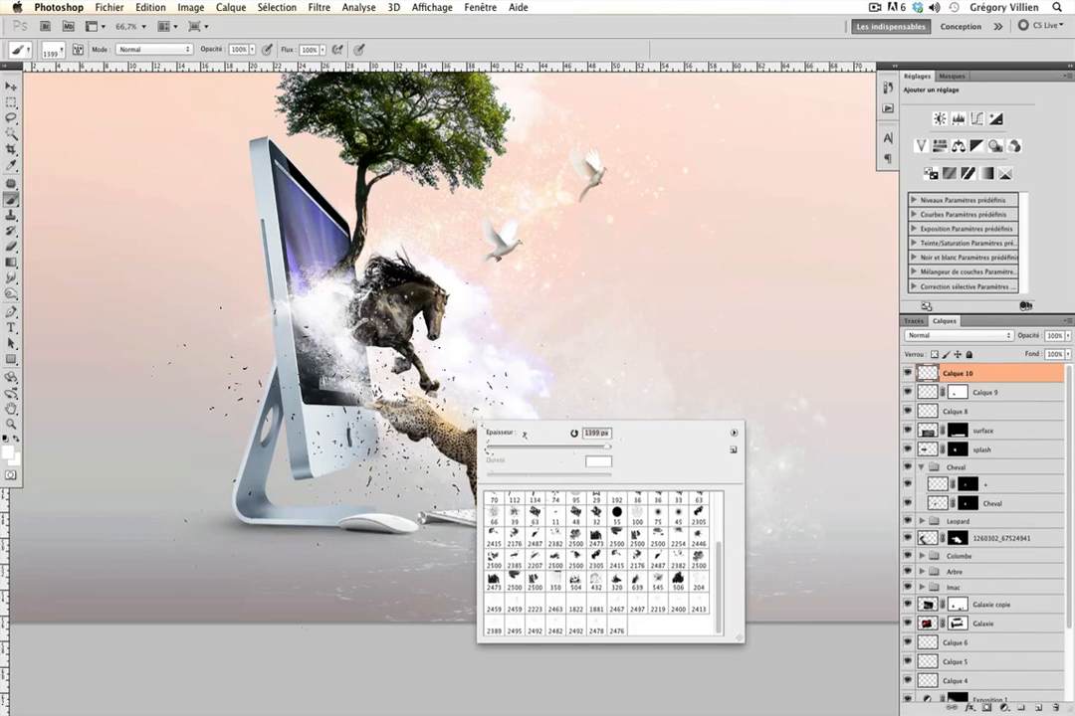
pyautogui.click(393, 428)
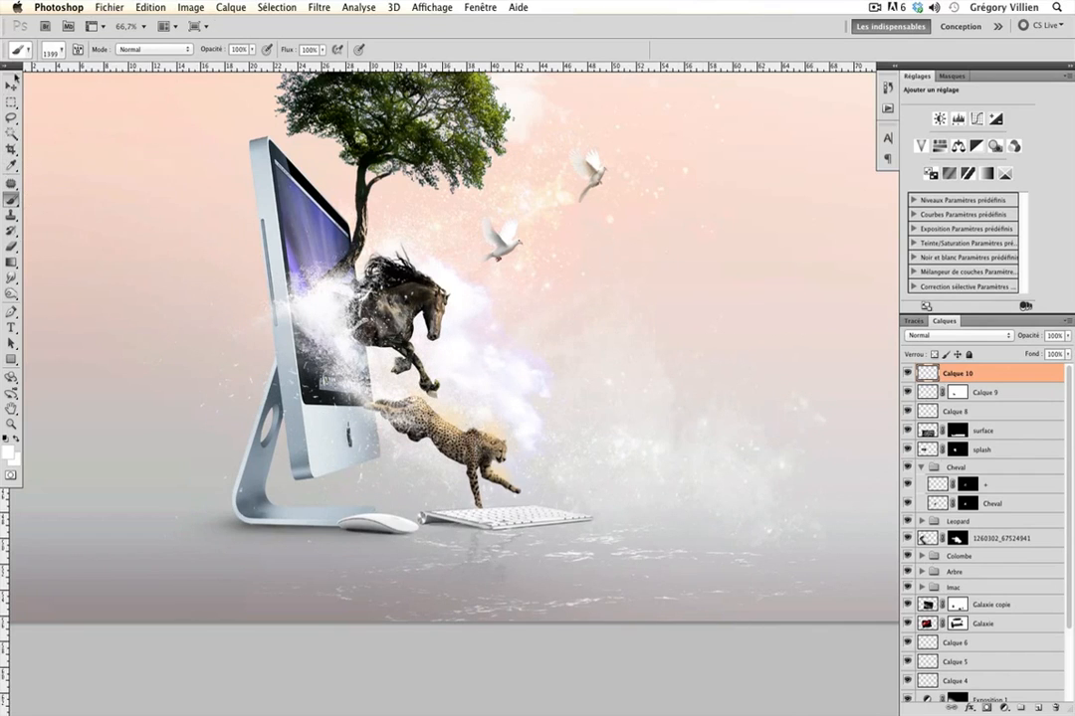
# Fine-tune the position of the white debris layer around the iMac and animals with Free Transform
pyautogui.click(11, 85)
pyautogui.press('super+t')
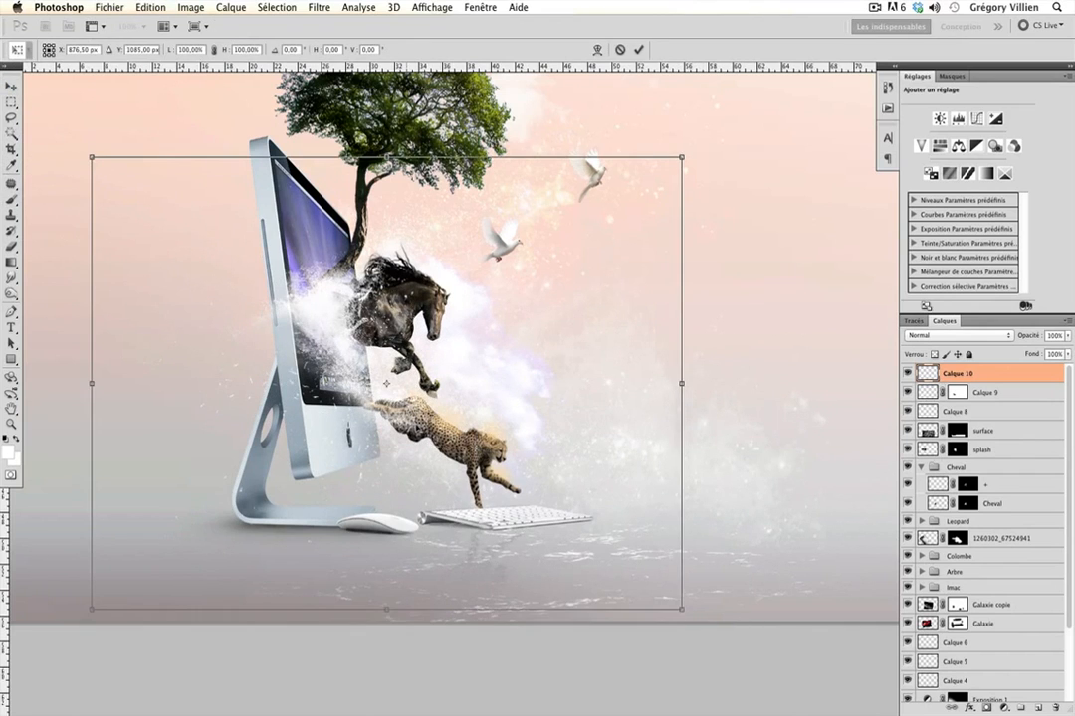
pyautogui.hotkey('shift', 'Up')
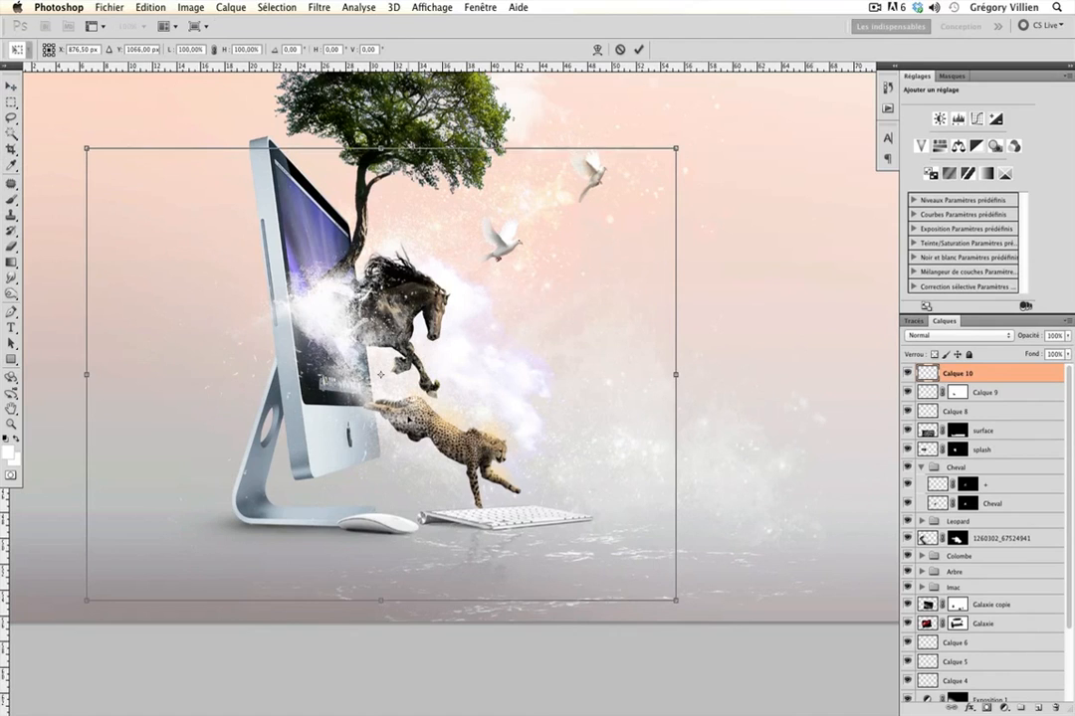
pyautogui.moveTo(380, 374); pyautogui.dragTo(386, 381)
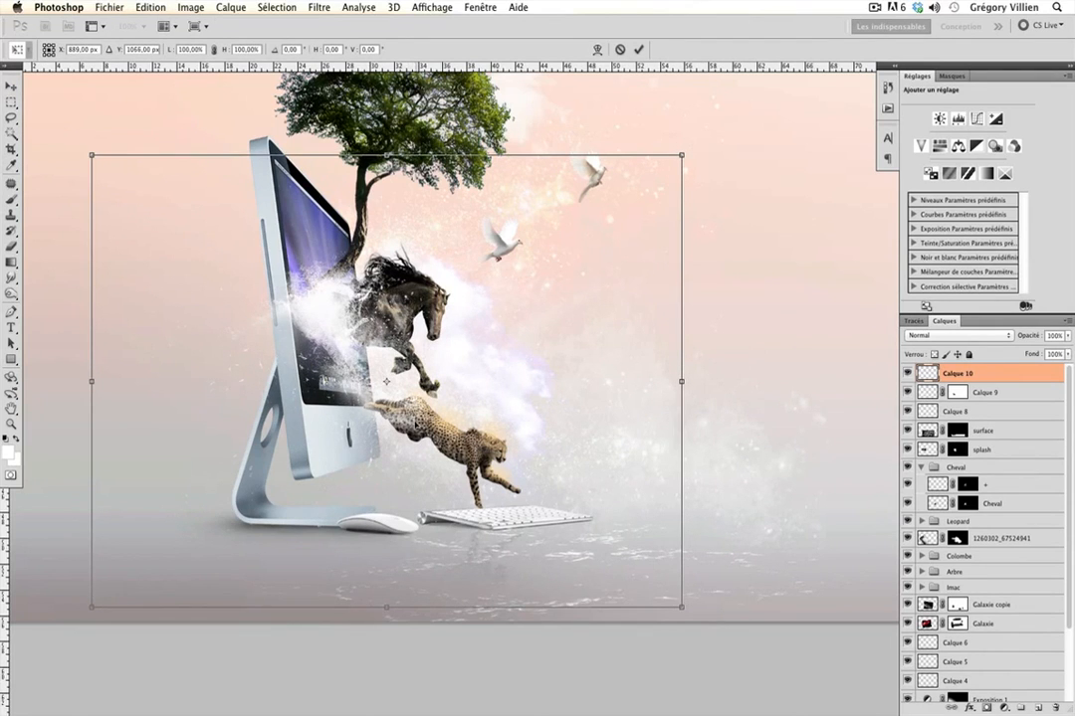
pyautogui.press('Return')
# Lasso the area around the leopard and keyboard with a 25 px feather, mask the debris to it, and compare with the layer hidden
pyautogui.click(13, 118)
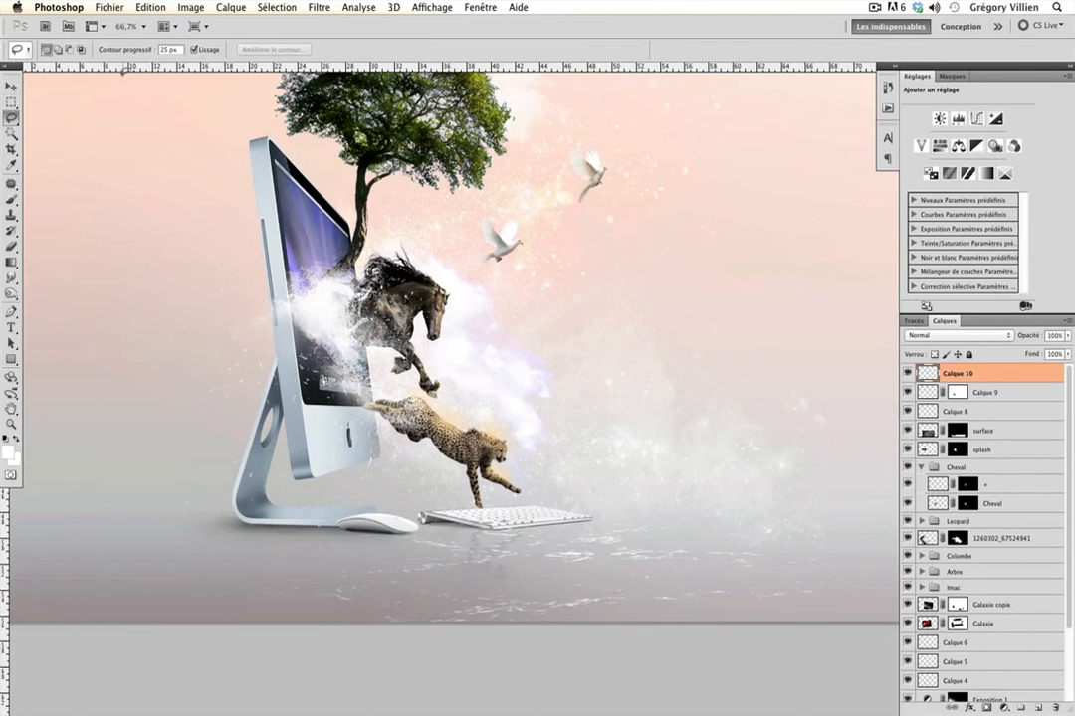
pyautogui.doubleClick(167, 49)
pyautogui.moveTo(362, 493); pyautogui.dragTo(326, 416)
pyautogui.moveTo(352, 278)
pyautogui.mouseDown()
pyautogui.moveTo(468, 373)
pyautogui.moveTo(612, 457)
pyautogui.moveTo(347, 432)
pyautogui.mouseUp()
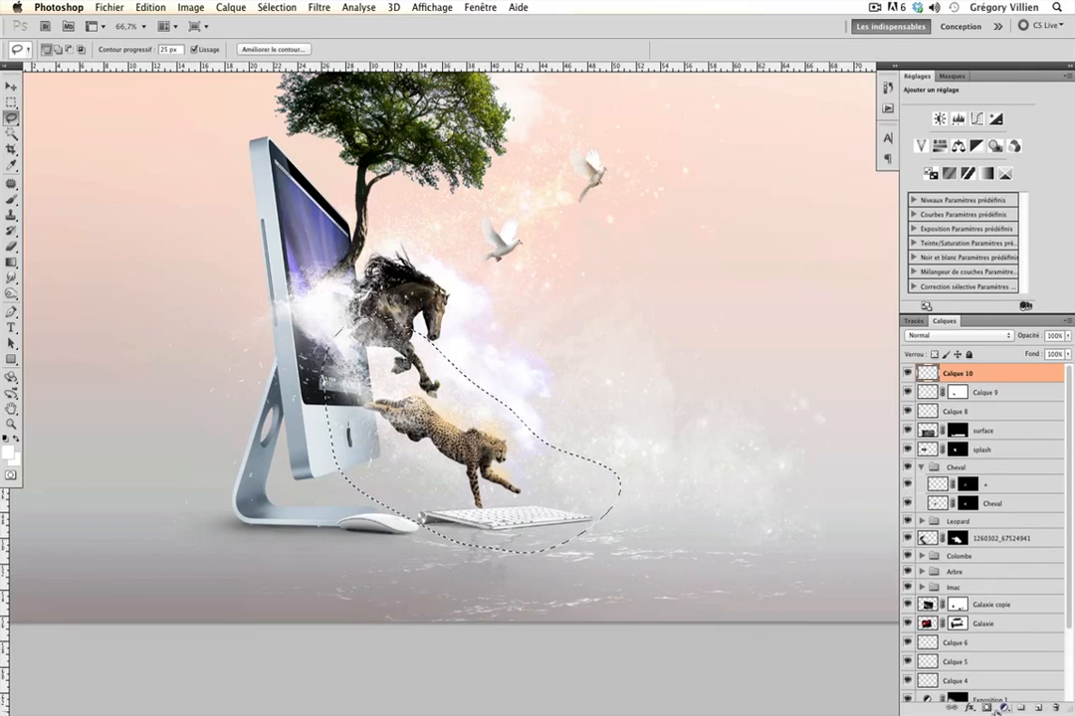
pyautogui.click(986, 708)
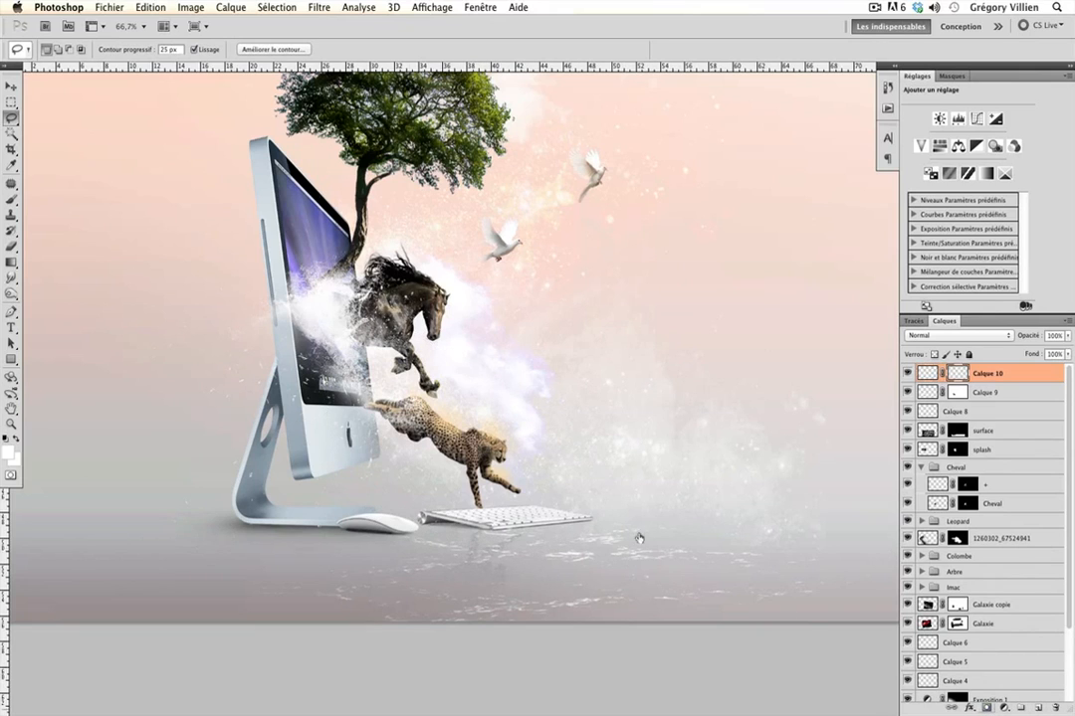
pyautogui.click(11, 86)
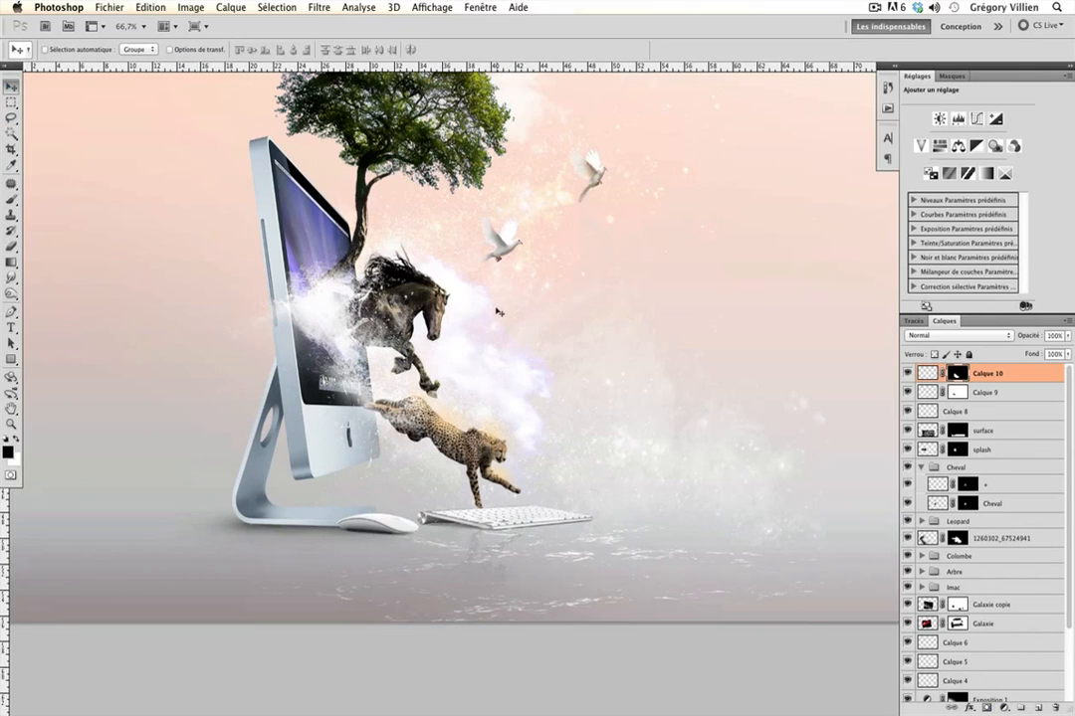
pyautogui.click(907, 374)
pyautogui.click(907, 373)
# Mask out debris on the iMac's lower casing using a black soft round brush at 43 px
pyautogui.click(11, 199)
pyautogui.rightClick(371, 466)
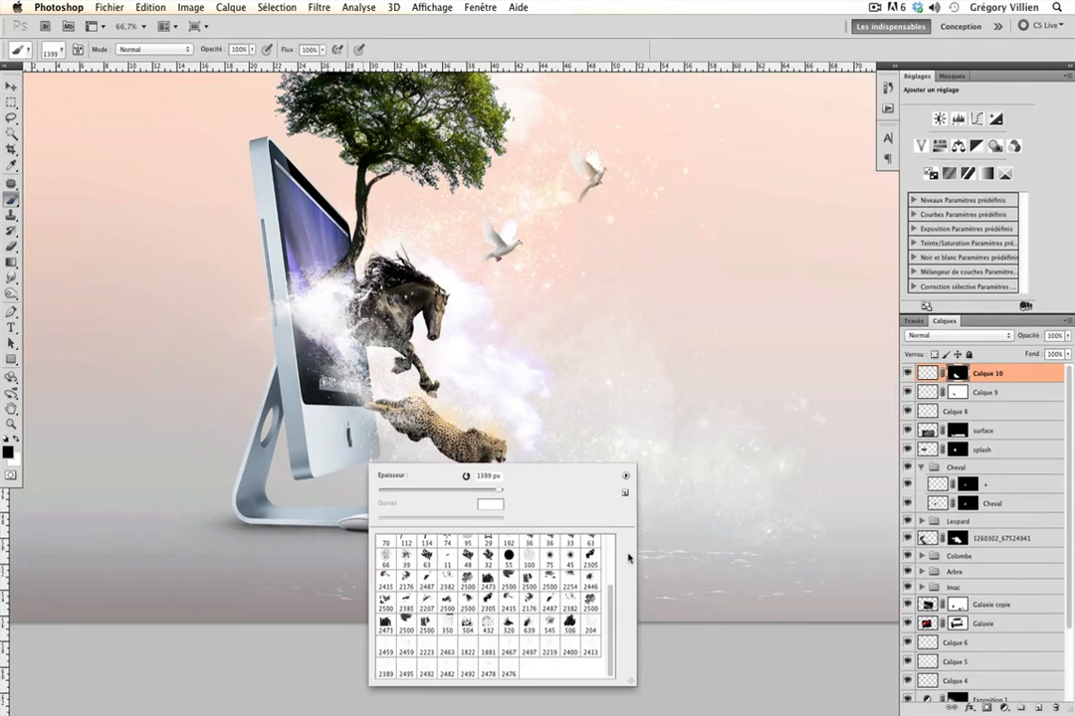
pyautogui.scroll(5, 612, 587)
pyautogui.click(385, 545)
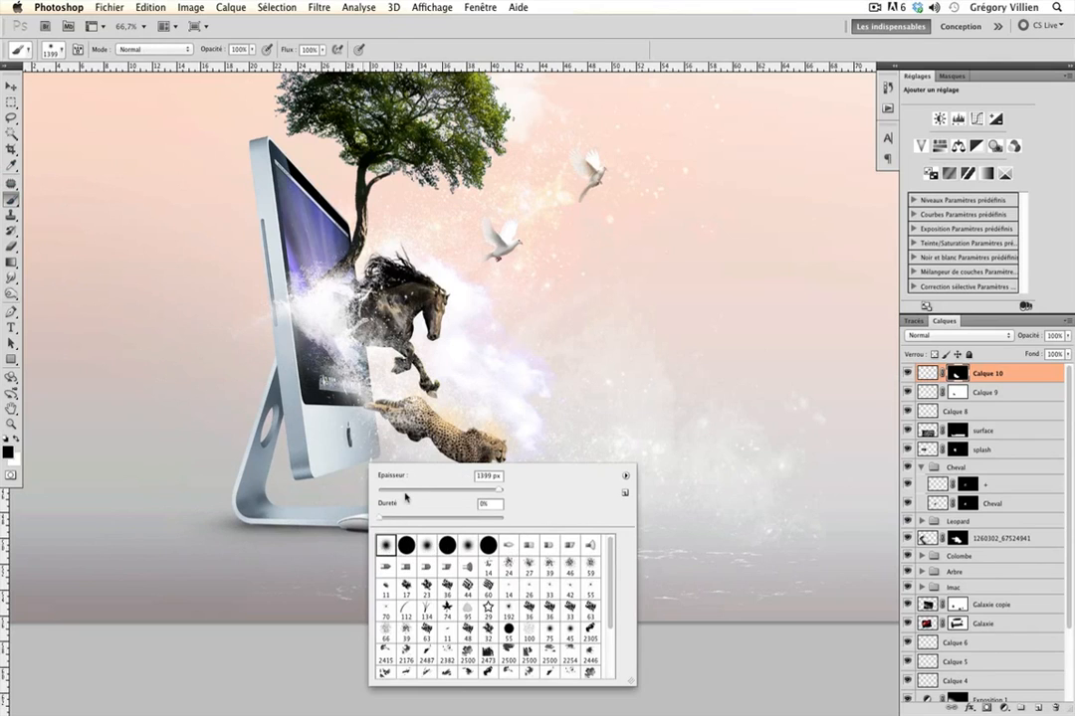
pyautogui.click(407, 491)
pyautogui.click(309, 450)
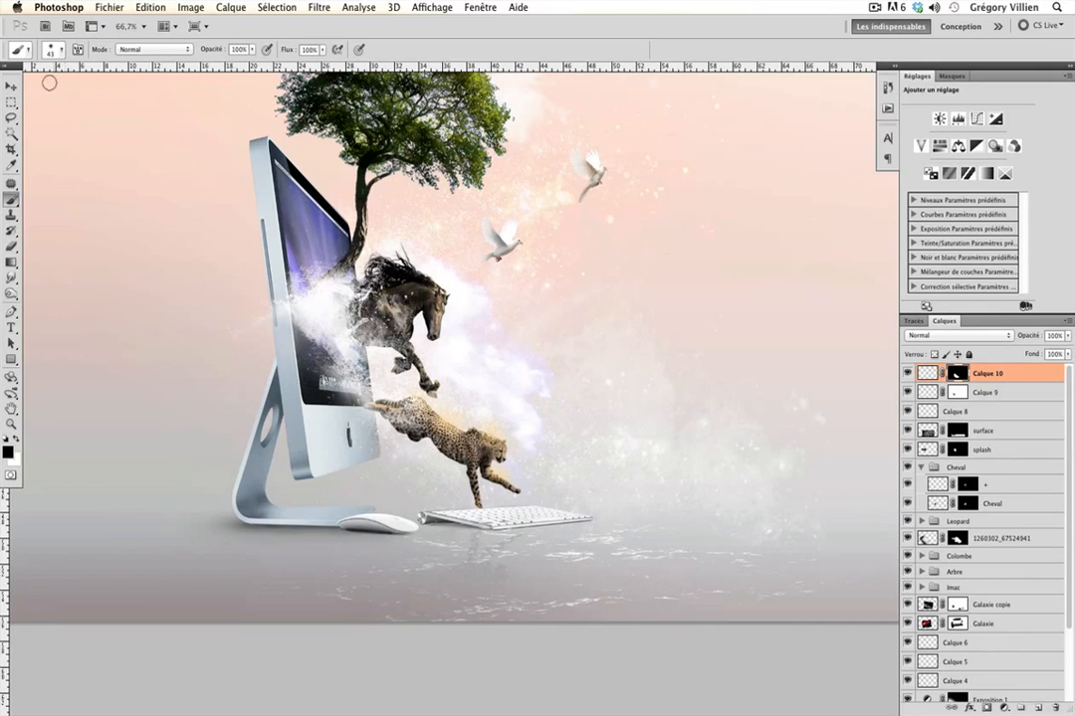
pyautogui.click(11, 85)
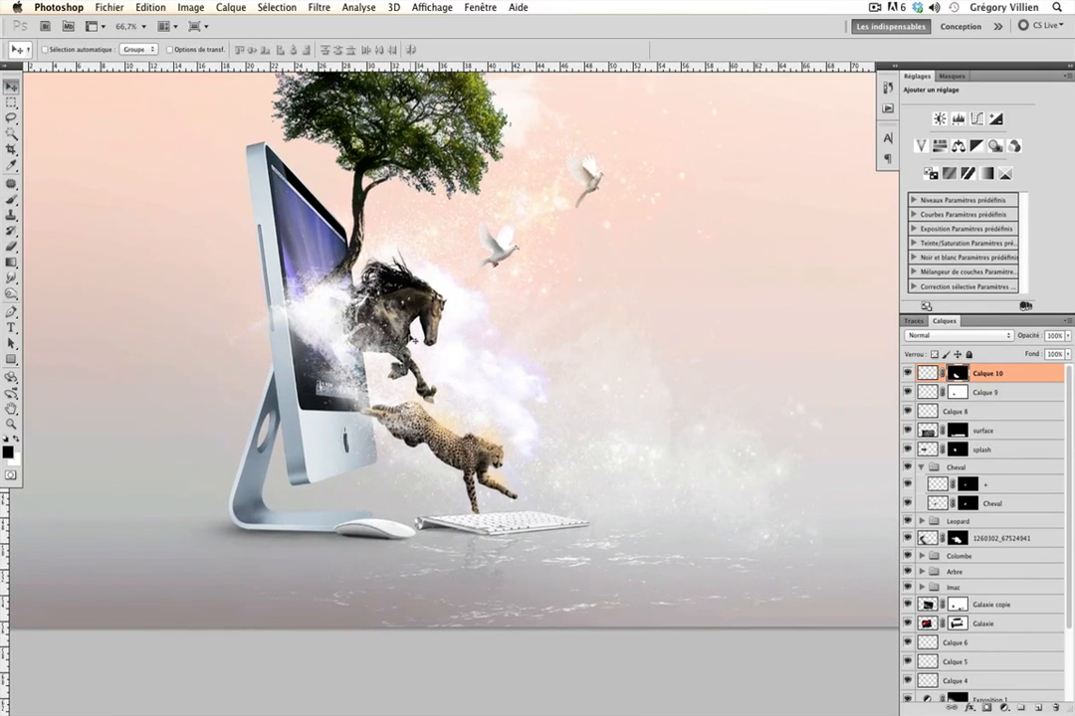
pyautogui.press('super+minus')
pyautogui.press('super+plus')
pyautogui.moveTo(532, 488); pyautogui.dragTo(469, 441)
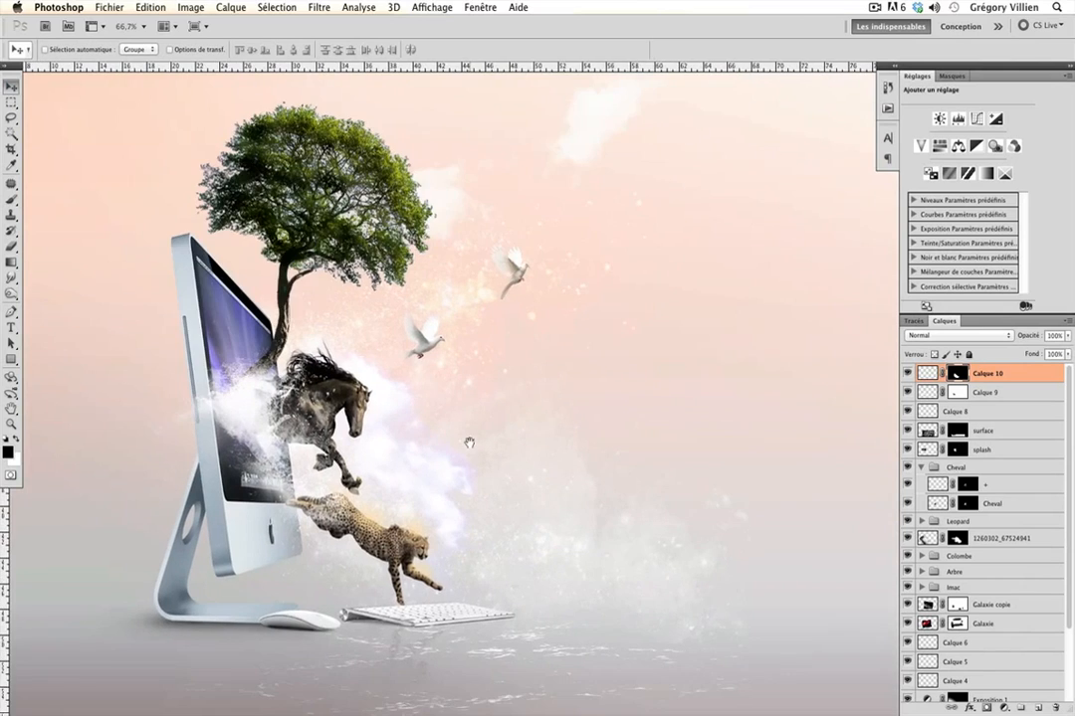
pyautogui.moveTo(501, 518); pyautogui.dragTo(507, 476)
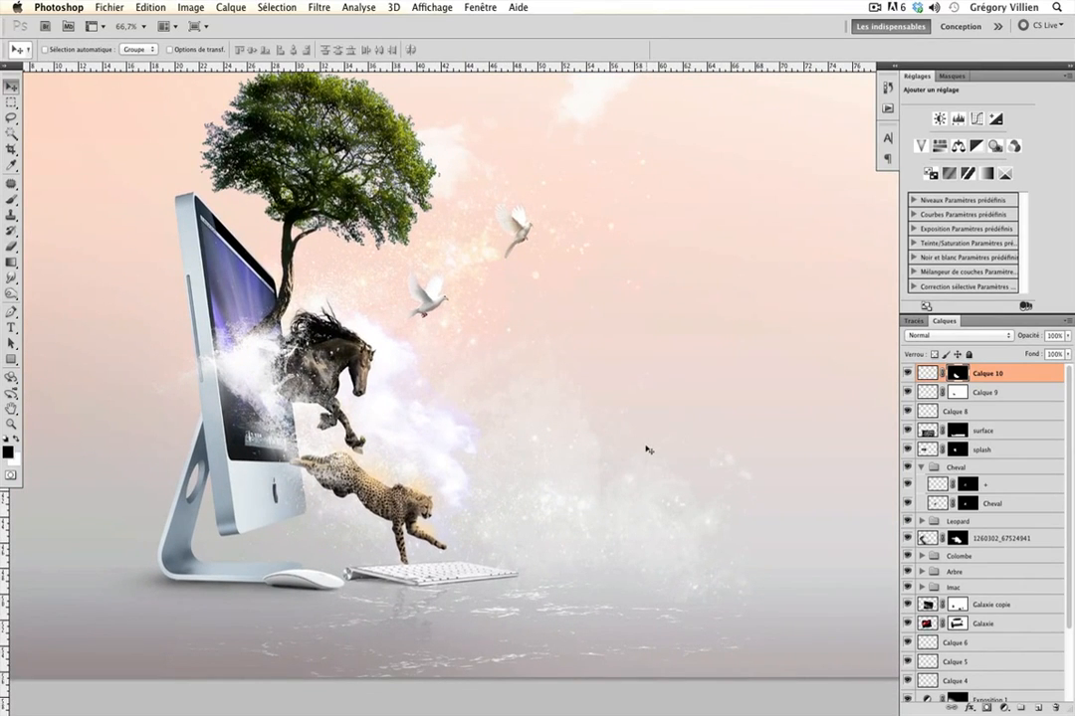
pyautogui.scroll(-2, 449, 390)
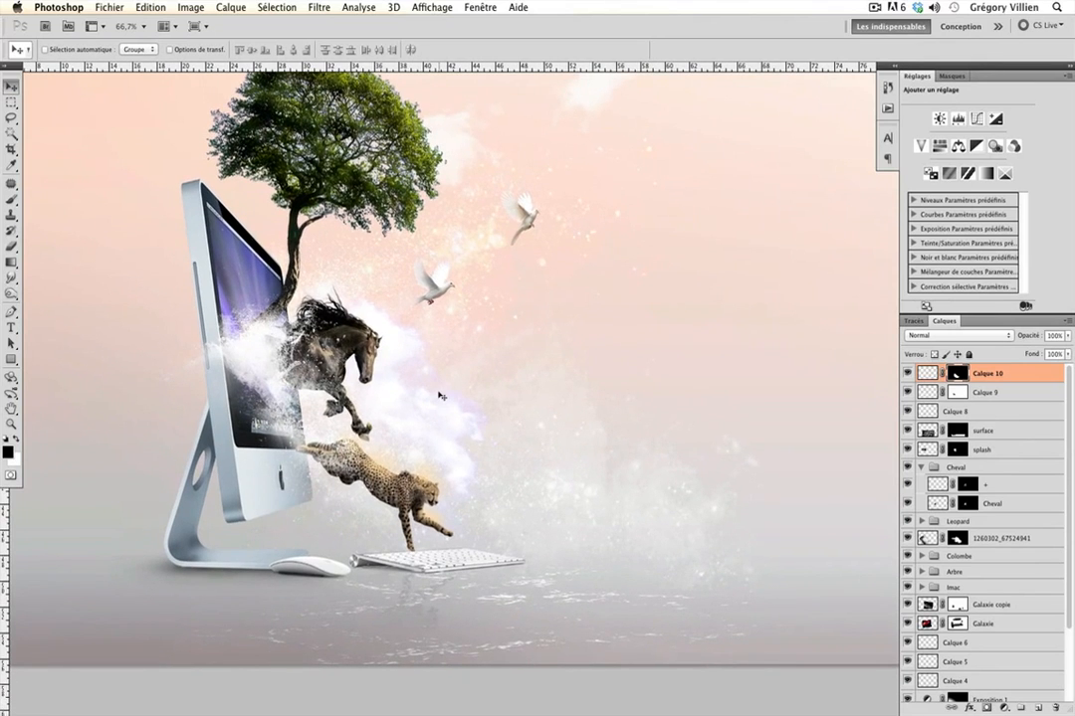
pyautogui.hscroll(-1, 404, 396)
# Add a new layer above the debris layer and load another brush set into the Brush tool's presets
pyautogui.click(12, 200)
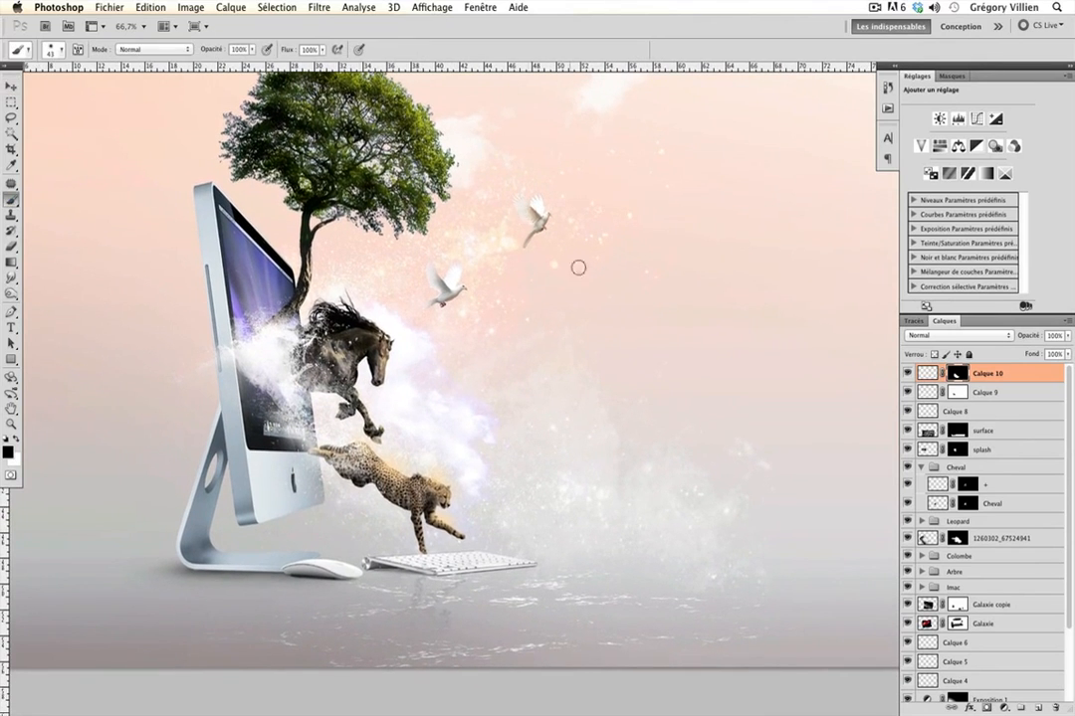
pyautogui.click(1035, 707)
pyautogui.rightClick(630, 336)
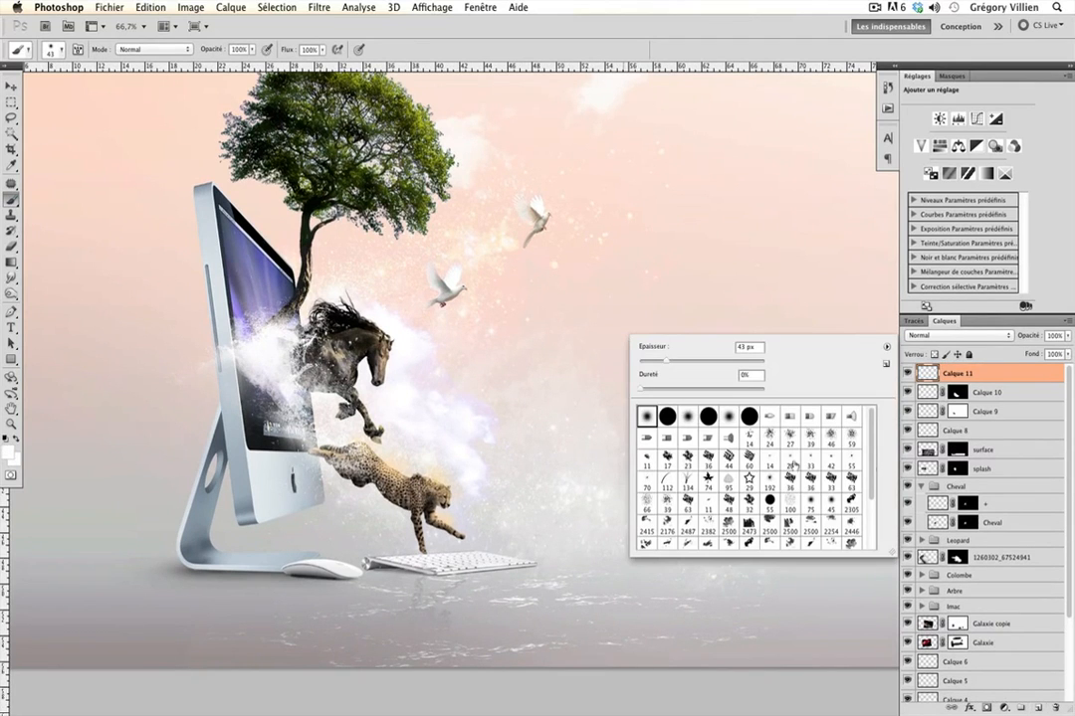
pyautogui.click(888, 348)
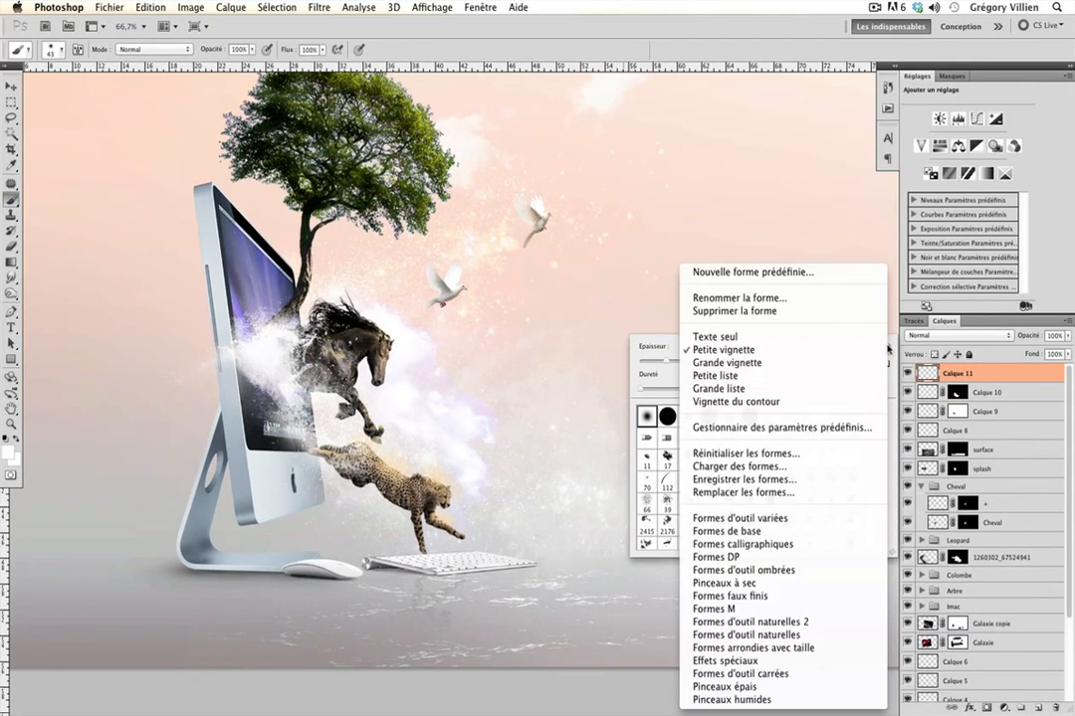
pyautogui.click(726, 466)
pyautogui.doubleClick(342, 144)
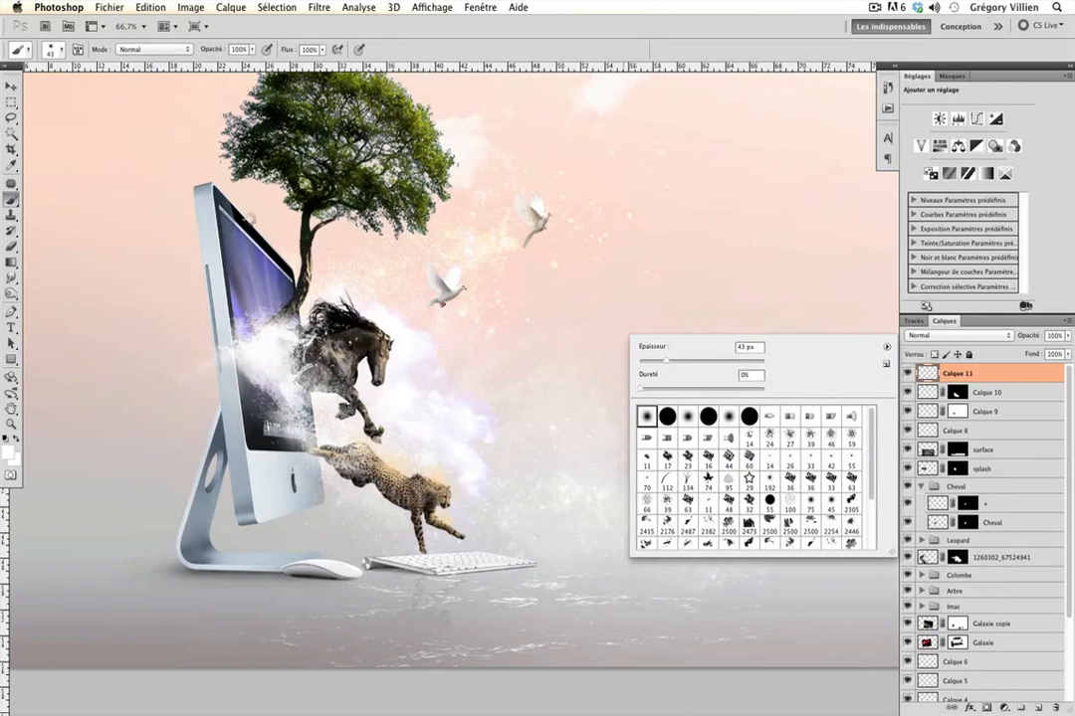
# Try the newly loaded 1500 px, 1407 px and 1165 px brushes, and choose the curved 1500 px brush
pyautogui.scroll(-3, 856, 477)
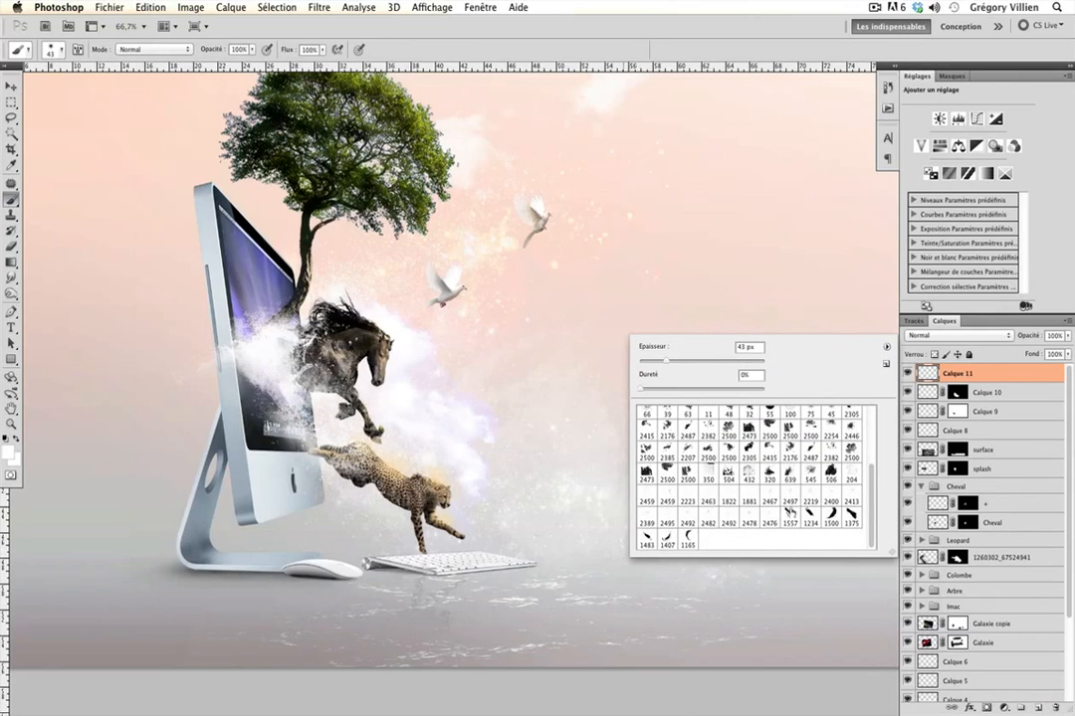
pyautogui.click(830, 516)
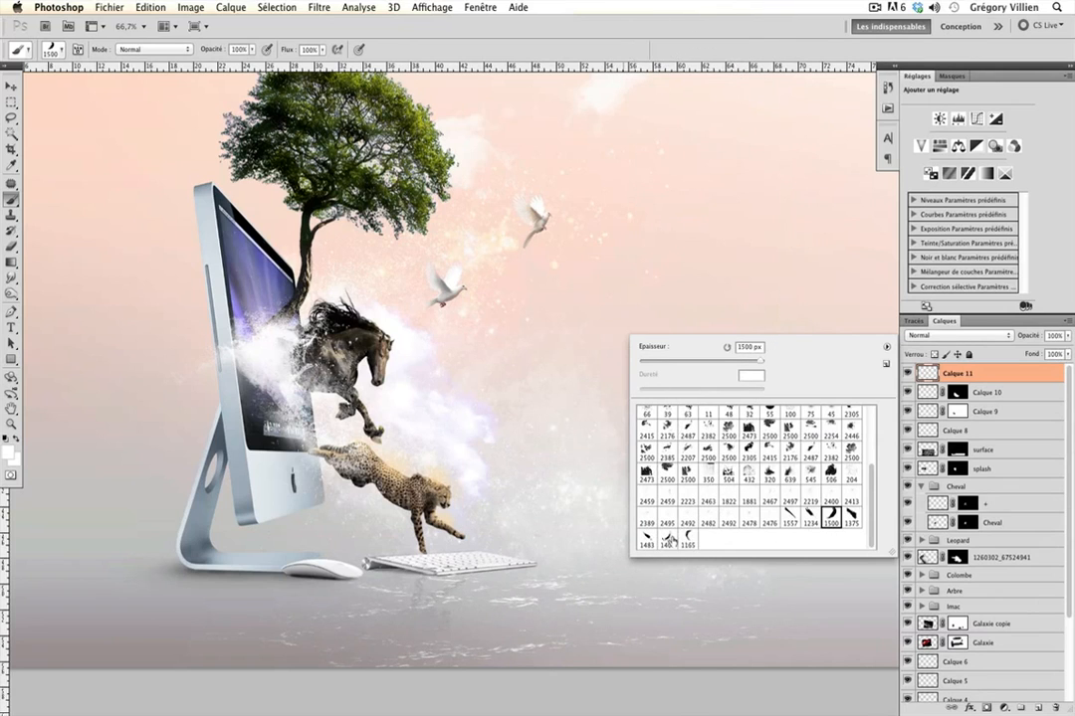
pyautogui.click(668, 540)
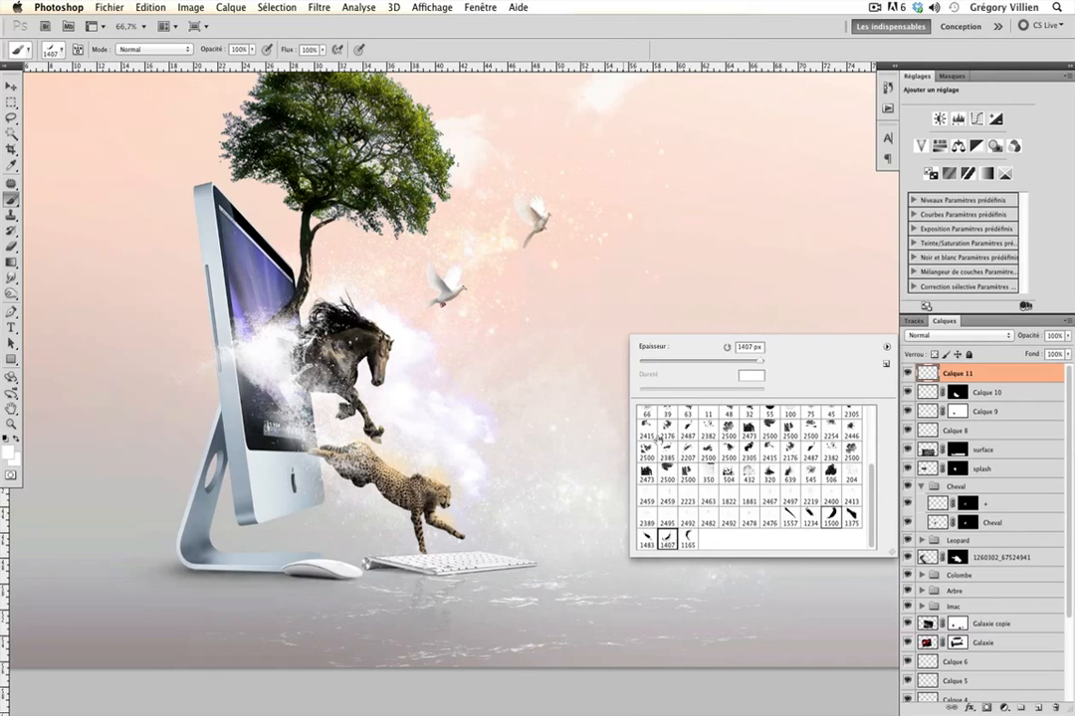
pyautogui.click(687, 539)
pyautogui.click(829, 516)
# Reduce the curved brush to 432 px and stamp one white stroke in the sky below the doves
pyautogui.moveTo(761, 362); pyautogui.dragTo(747, 363)
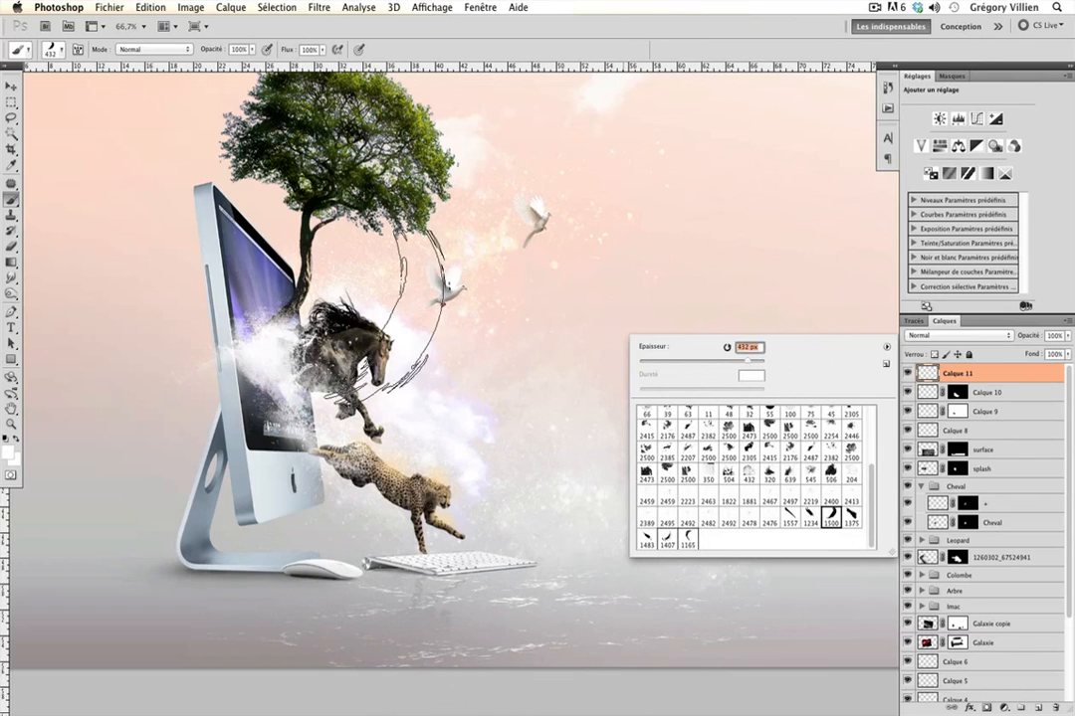
pyautogui.press('Return')
pyautogui.click(554, 319)
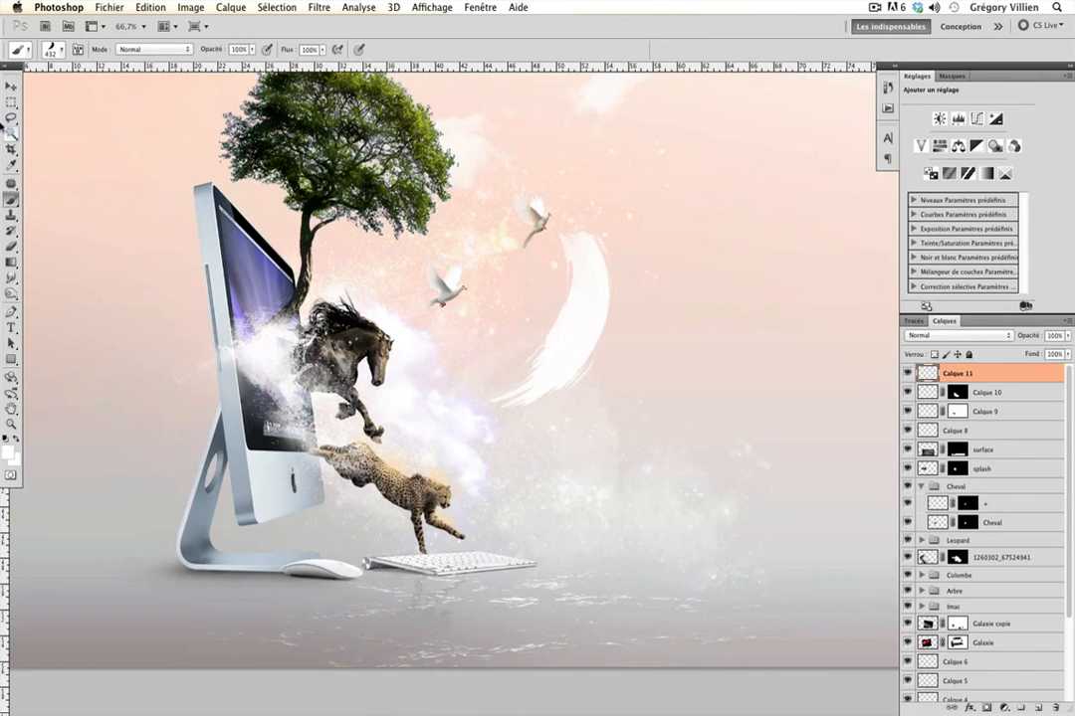
# Flip the white stroke horizontally, scale it to about 59%, rotate it to 24.5°, and place it over the iMac screen behind the horse
pyautogui.click(12, 88)
pyautogui.hotkey('ctrl', 't')
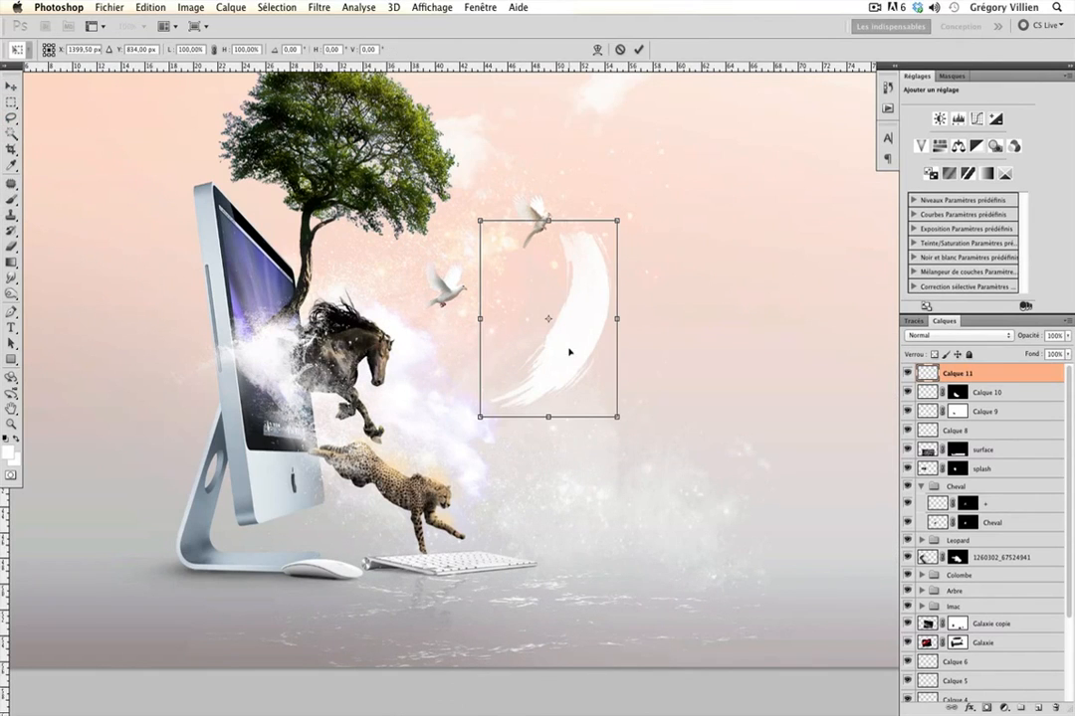
pyautogui.rightClick(569, 352)
pyautogui.click(633, 522)
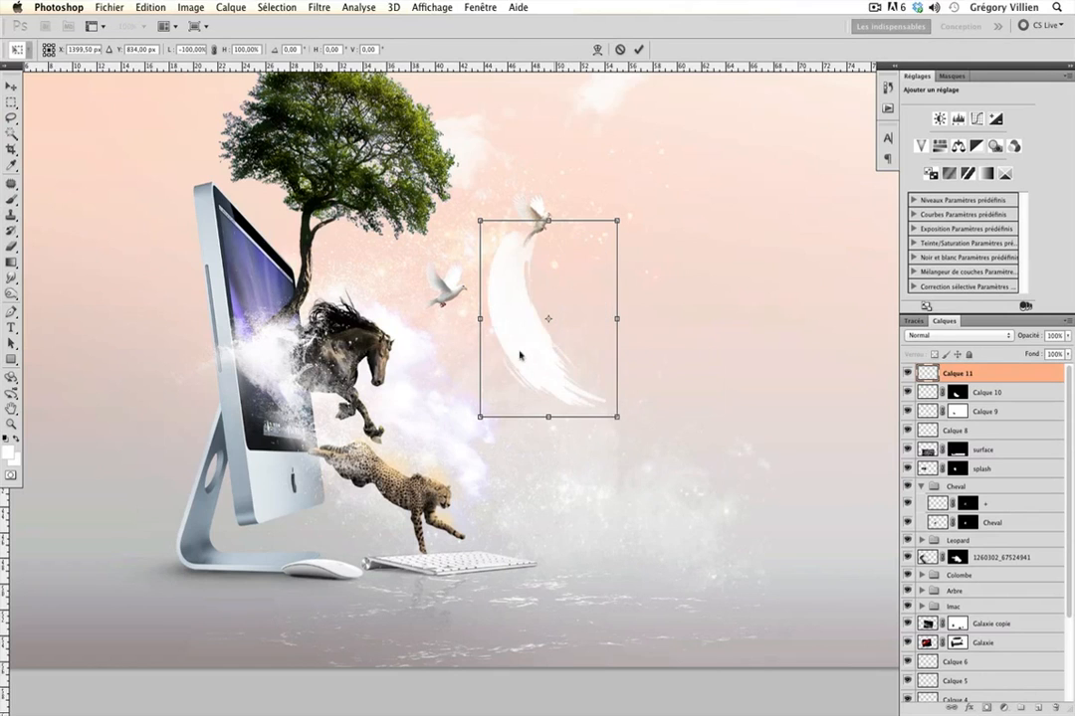
pyautogui.moveTo(525, 369); pyautogui.dragTo(319, 375)
pyautogui.moveTo(428, 317); pyautogui.dragTo(422, 354)
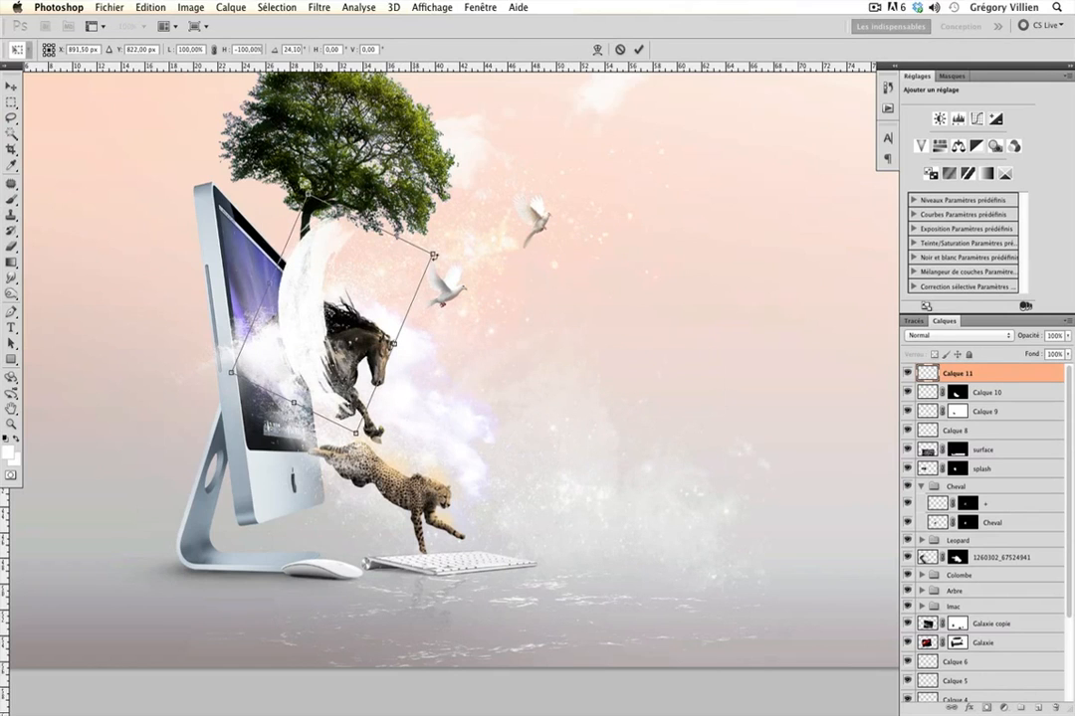
pyautogui.moveTo(433, 254); pyautogui.dragTo(350, 302)
pyautogui.moveTo(280, 305); pyautogui.dragTo(277, 302)
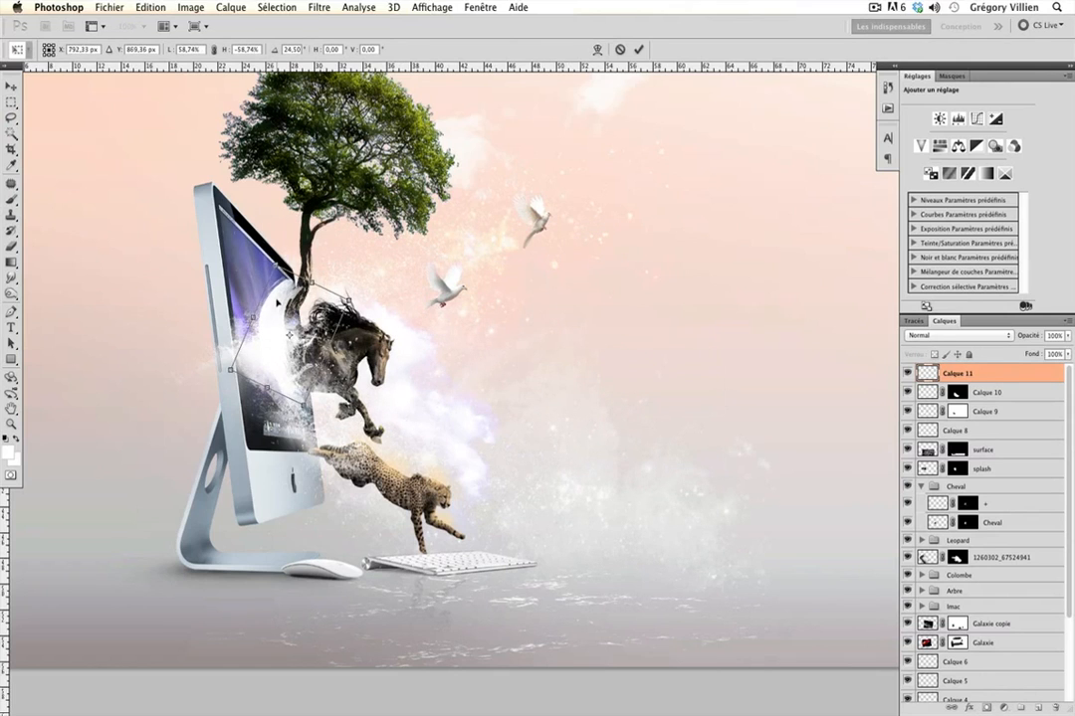
pyautogui.press('Return')
# Scale the white stroke to about 72% and place it over the lower tree trunk at the iMac screen's edge
pyautogui.press('super+plus')
pyautogui.press('super+plus')
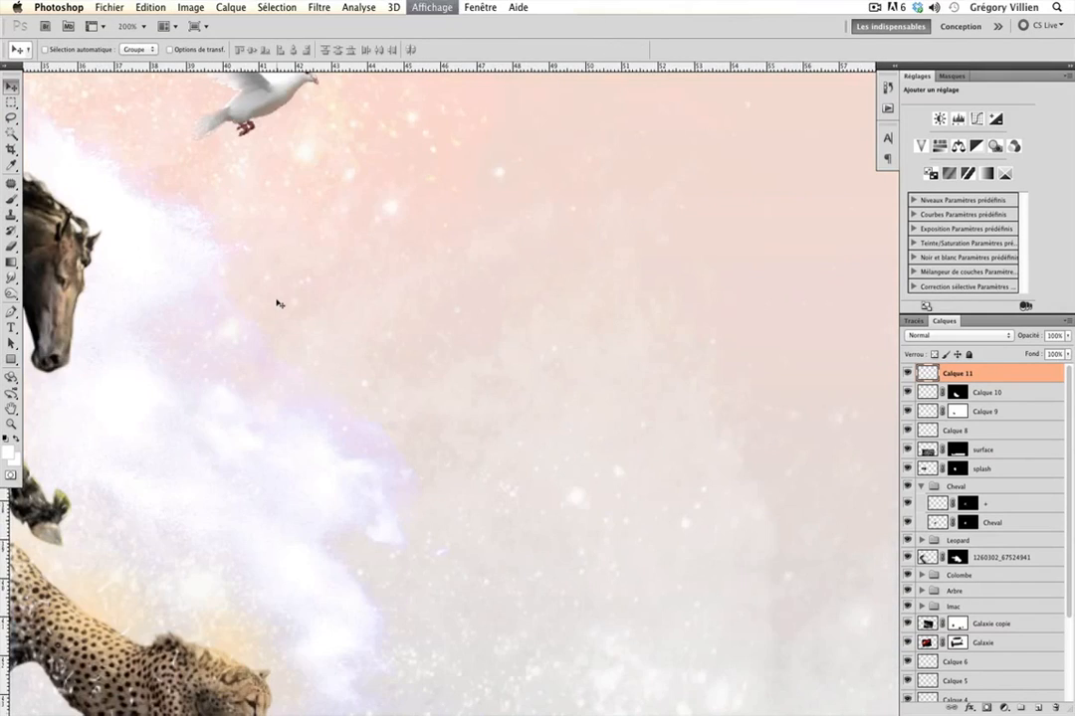
pyautogui.moveTo(404, 302); pyautogui.dragTo(890, 474)
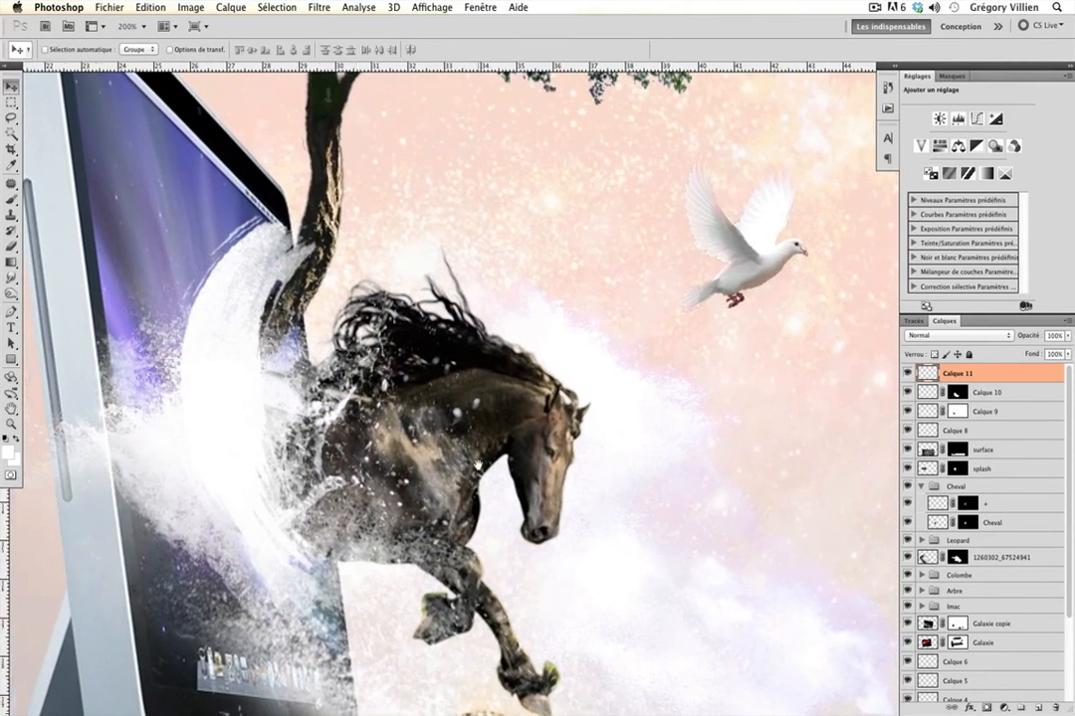
pyautogui.moveTo(238, 377); pyautogui.dragTo(249, 343)
pyautogui.press('super+t')
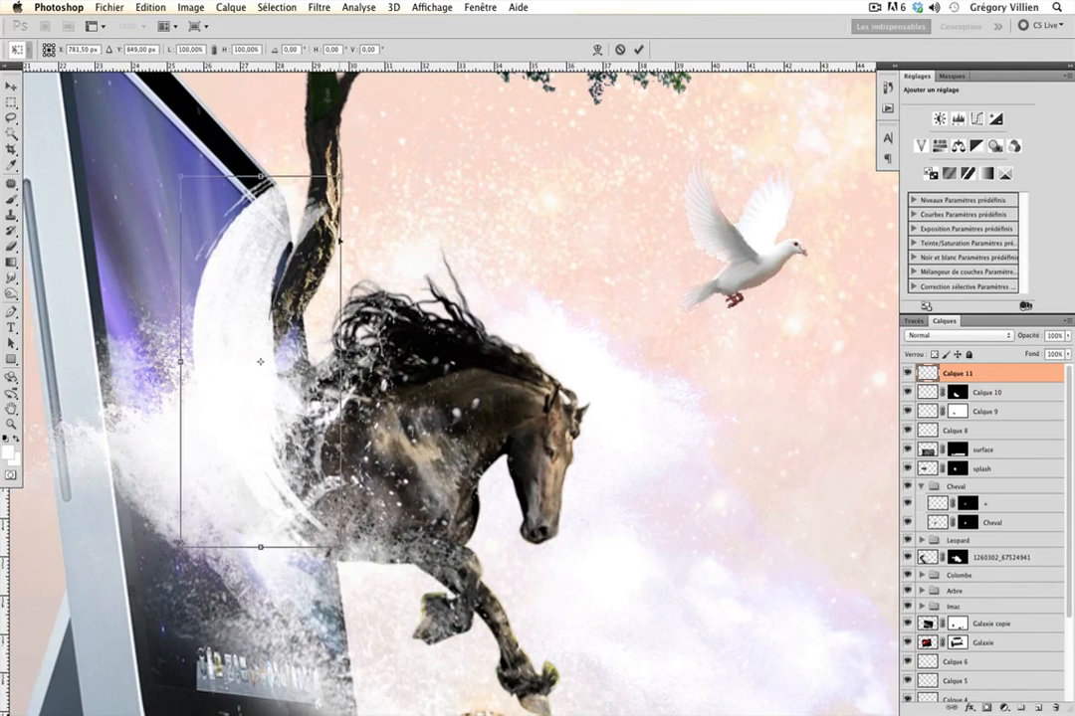
pyautogui.moveTo(346, 176); pyautogui.dragTo(295, 282)
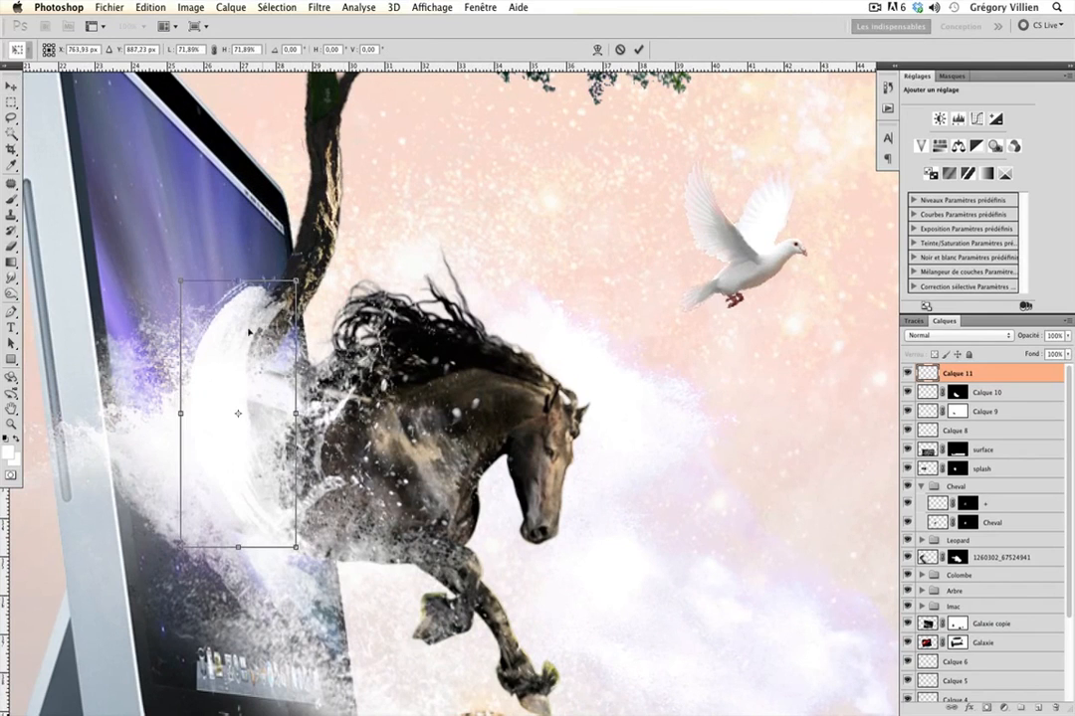
pyautogui.moveTo(250, 319); pyautogui.dragTo(287, 235)
pyautogui.moveTo(344, 195)
pyautogui.mouseDown()
pyautogui.moveTo(404, 252)
pyautogui.moveTo(346, 197)
pyautogui.mouseUp()
# Flip the white stroke about its vertical axis, rotate it to about -149°, and position it so its upper end crosses the trunk
pyautogui.rightClick(268, 287)
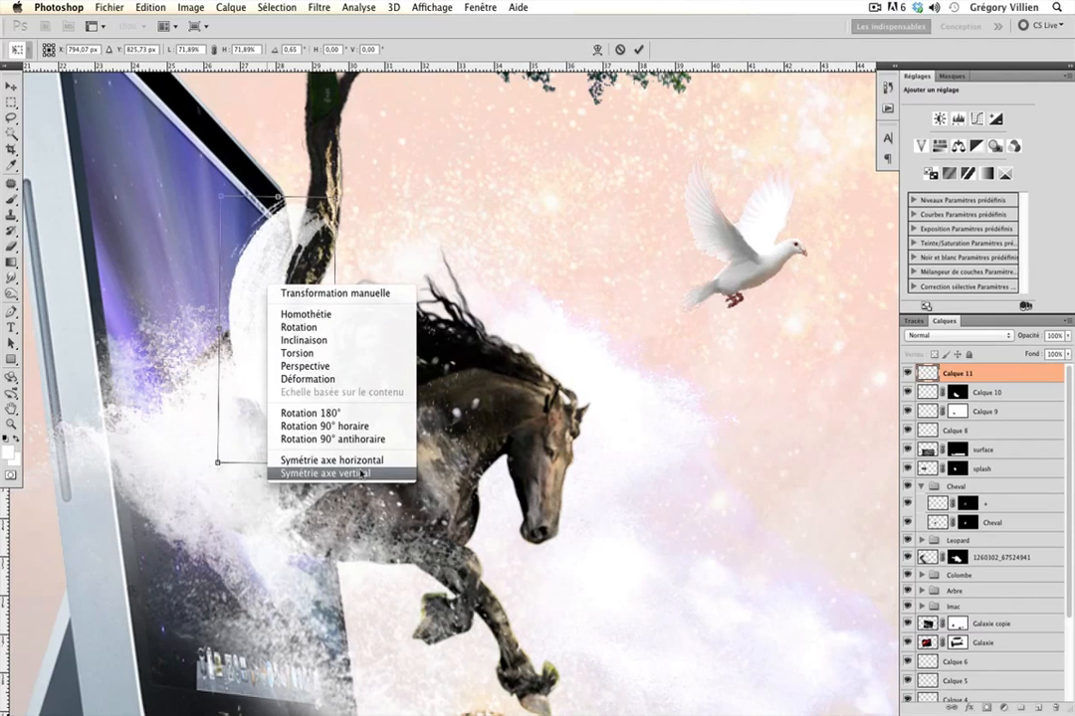
pyautogui.click(361, 474)
pyautogui.moveTo(258, 390); pyautogui.dragTo(255, 380)
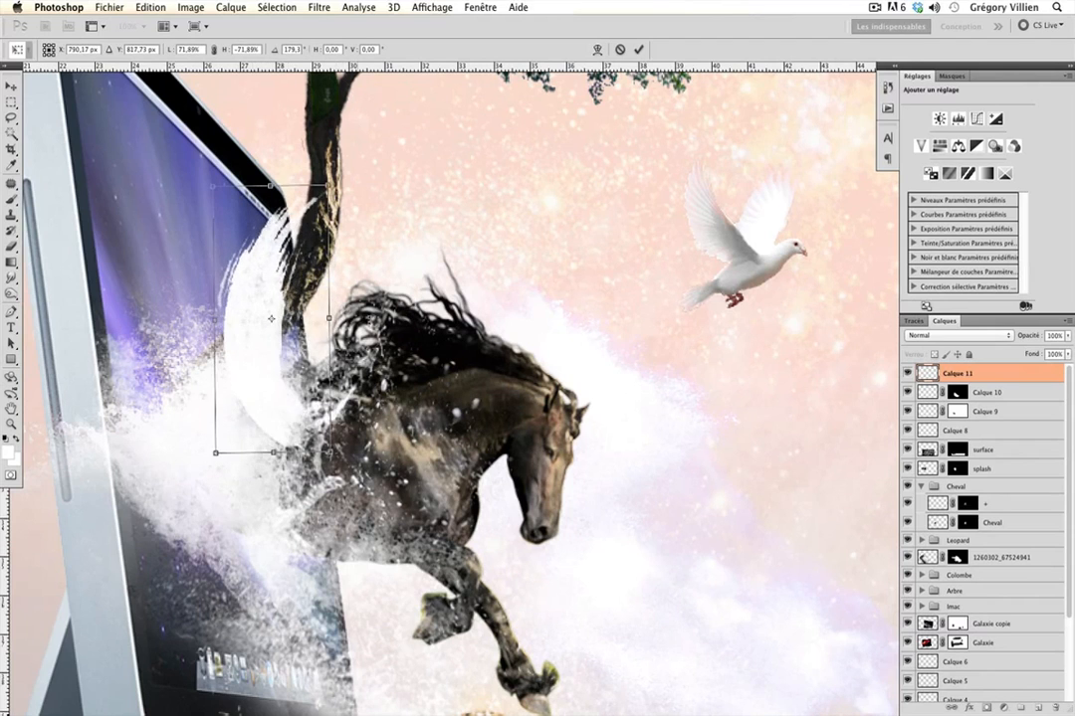
pyautogui.moveTo(344, 180); pyautogui.dragTo(420, 269)
pyautogui.moveTo(307, 278); pyautogui.dragTo(323, 251)
pyautogui.moveTo(519, 371); pyautogui.dragTo(533, 316)
pyautogui.moveTo(248, 338); pyautogui.dragTo(232, 327)
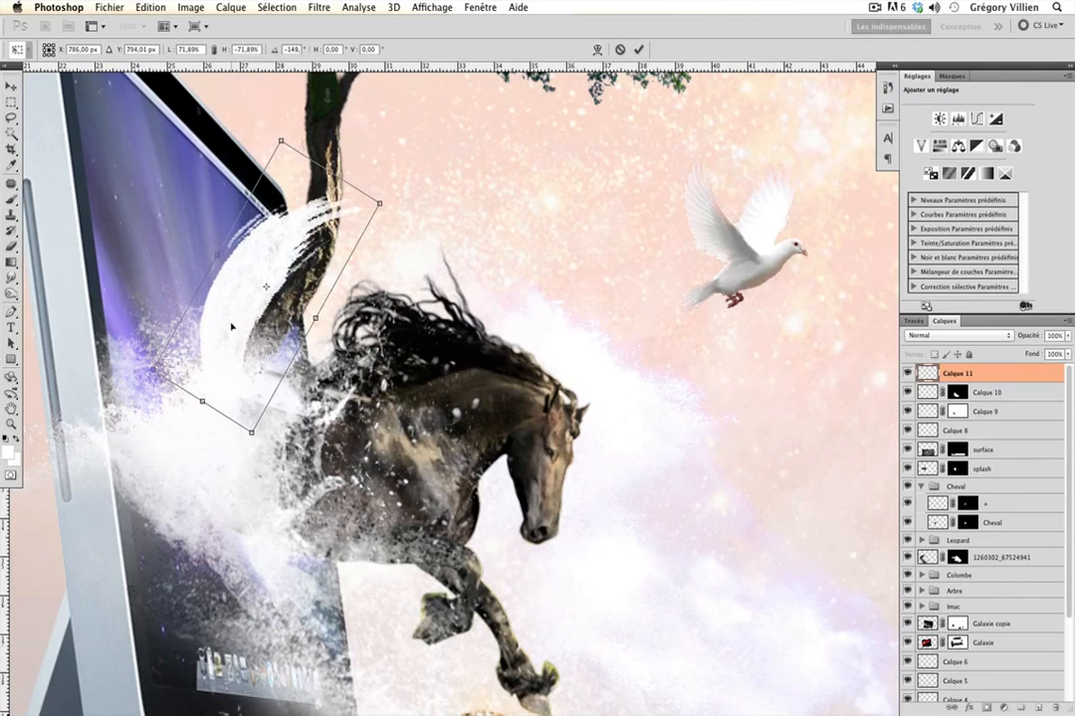
pyautogui.press('Return')
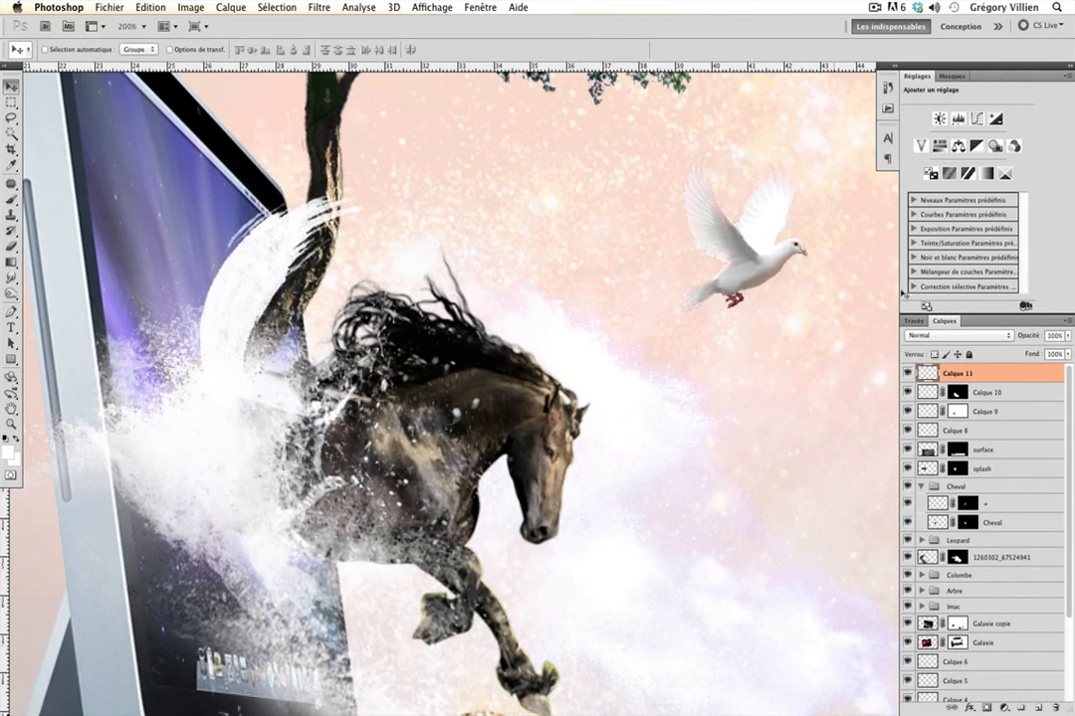
# Lower the stroke layer's opacity to 52% and add a layer mask to it
pyautogui.moveTo(1069, 335); pyautogui.dragTo(990, 353)
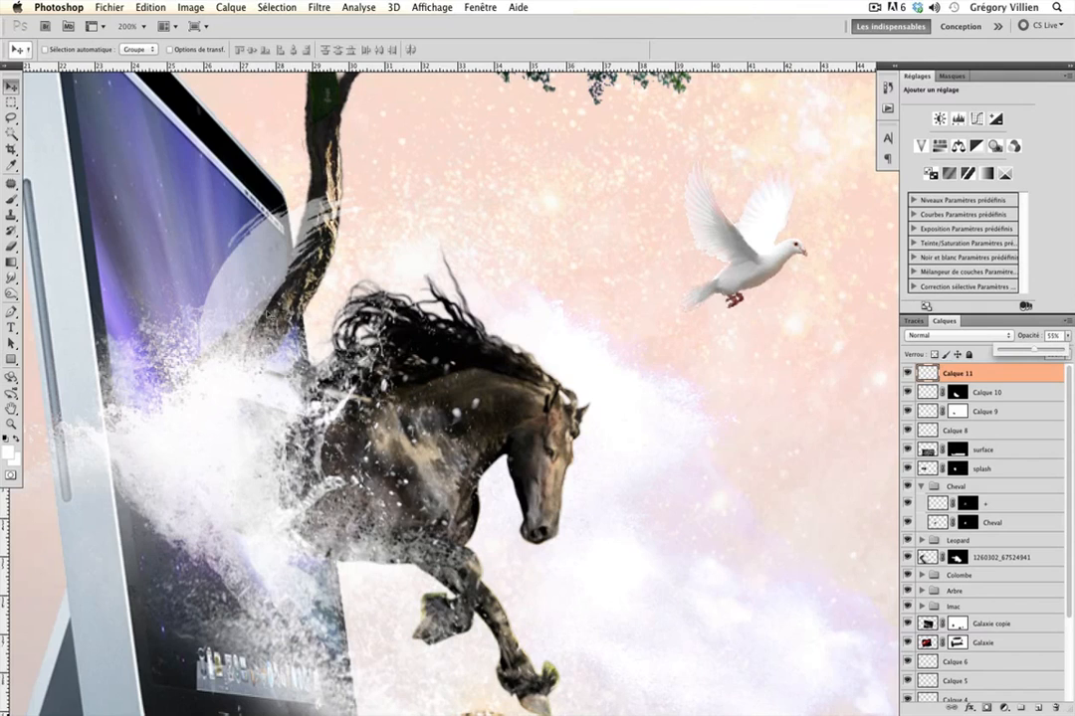
pyautogui.click(1033, 381)
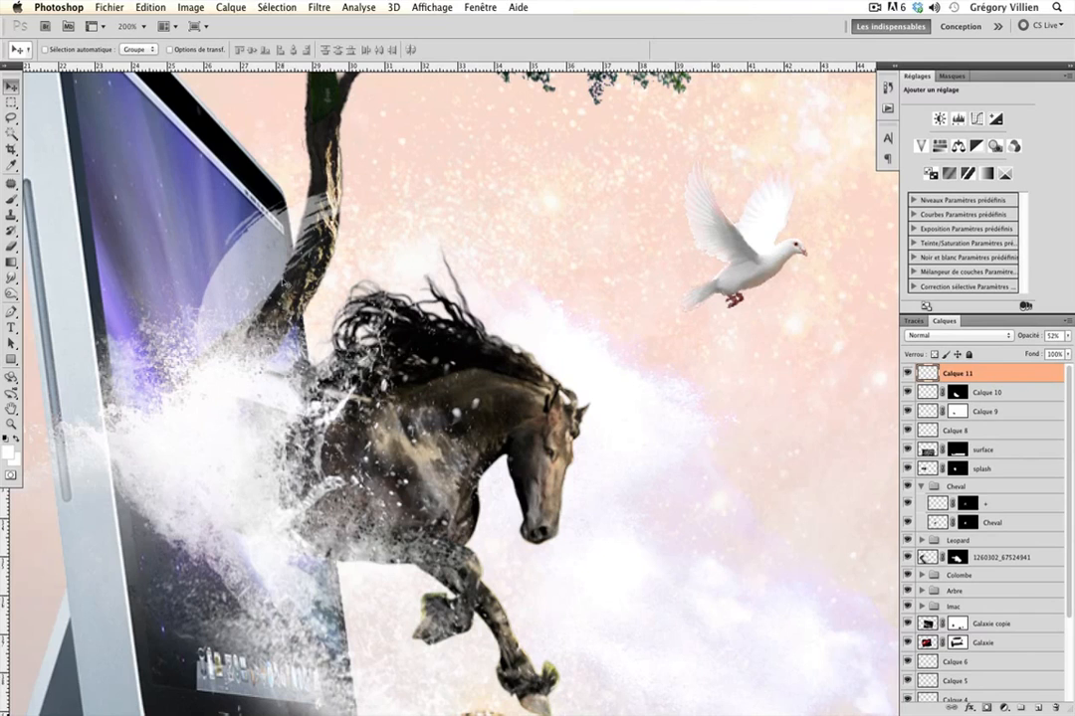
pyautogui.click(993, 707)
# Mask the stroke off the tree trunk with a 33 px hard round black brush and restore the layer's opacity to 100%
pyautogui.press('b')
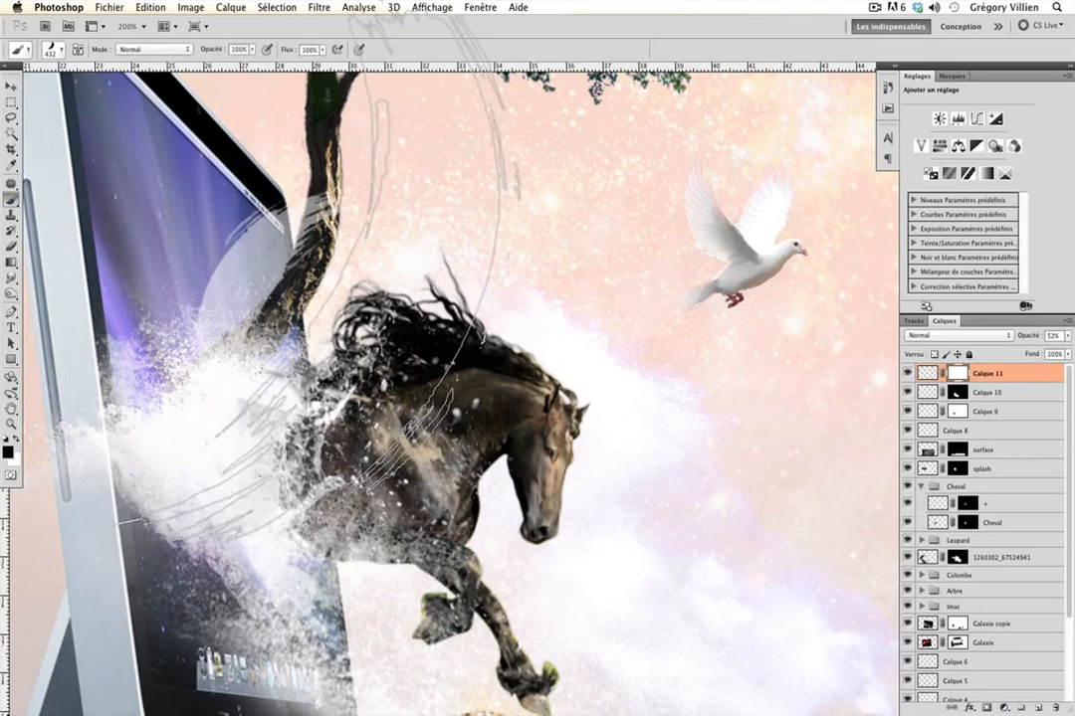
pyautogui.rightClick(554, 383)
pyautogui.scroll(5, 554, 383)
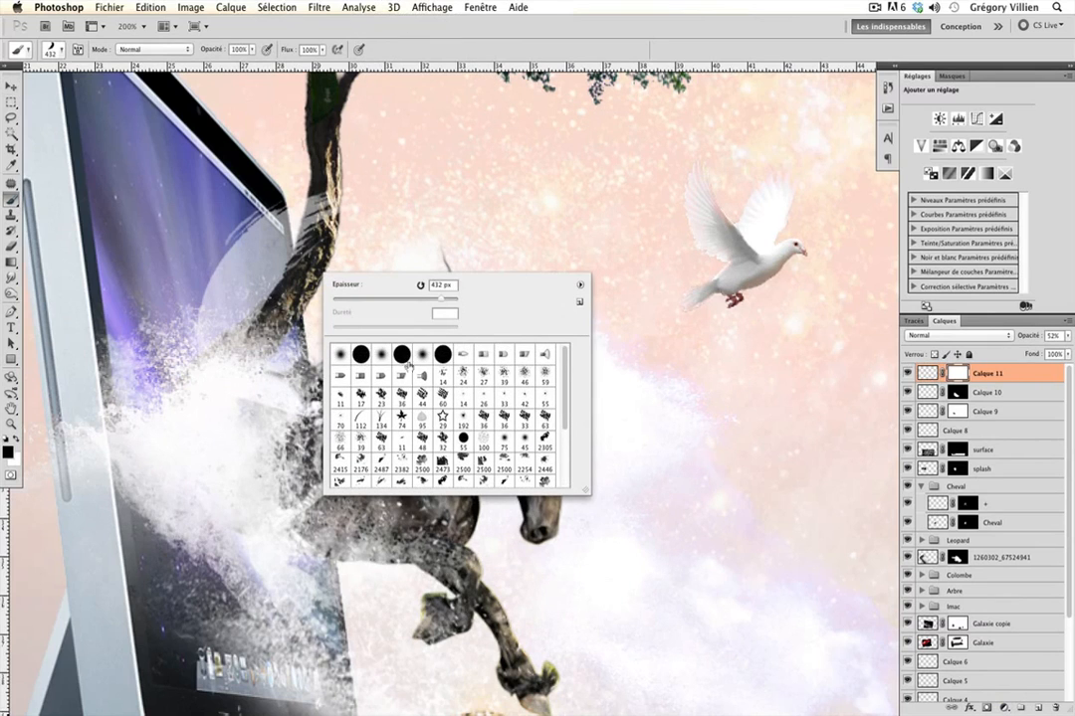
pyautogui.click(360, 354)
pyautogui.moveTo(399, 300); pyautogui.dragTo(367, 299)
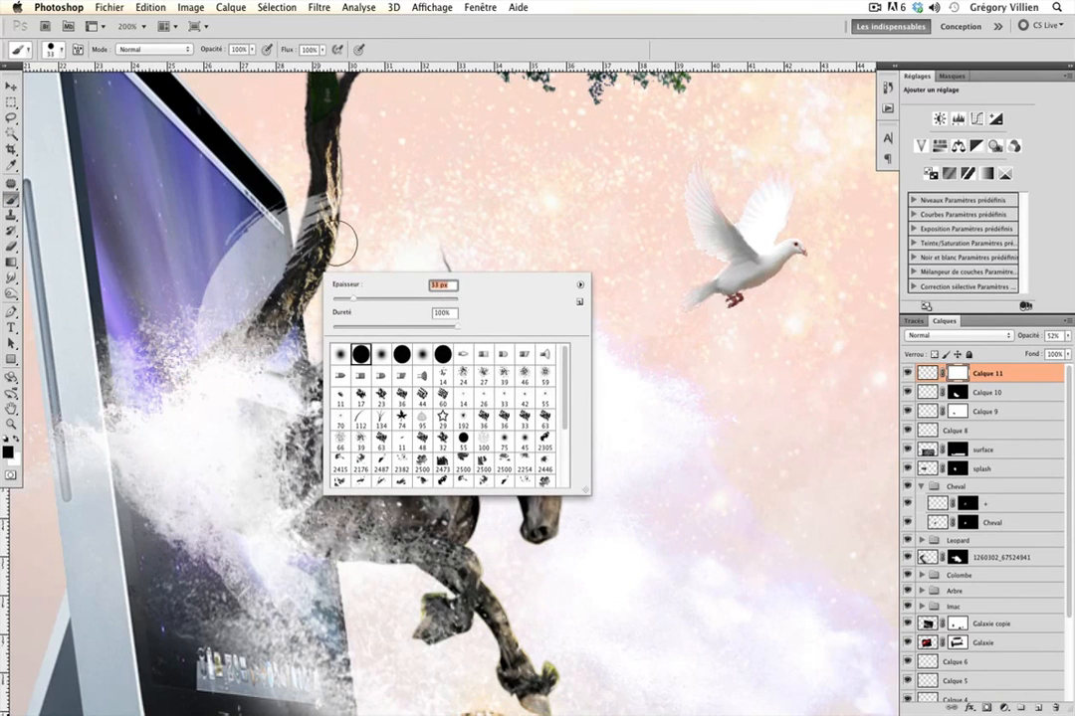
pyautogui.click(338, 239)
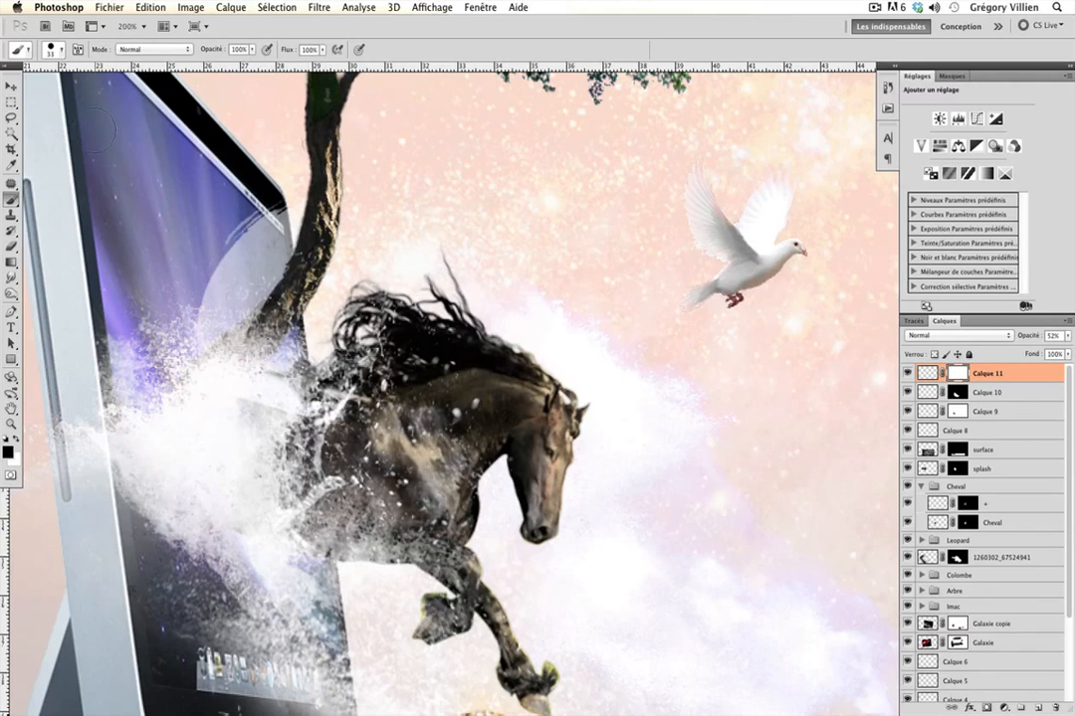
pyautogui.click(12, 87)
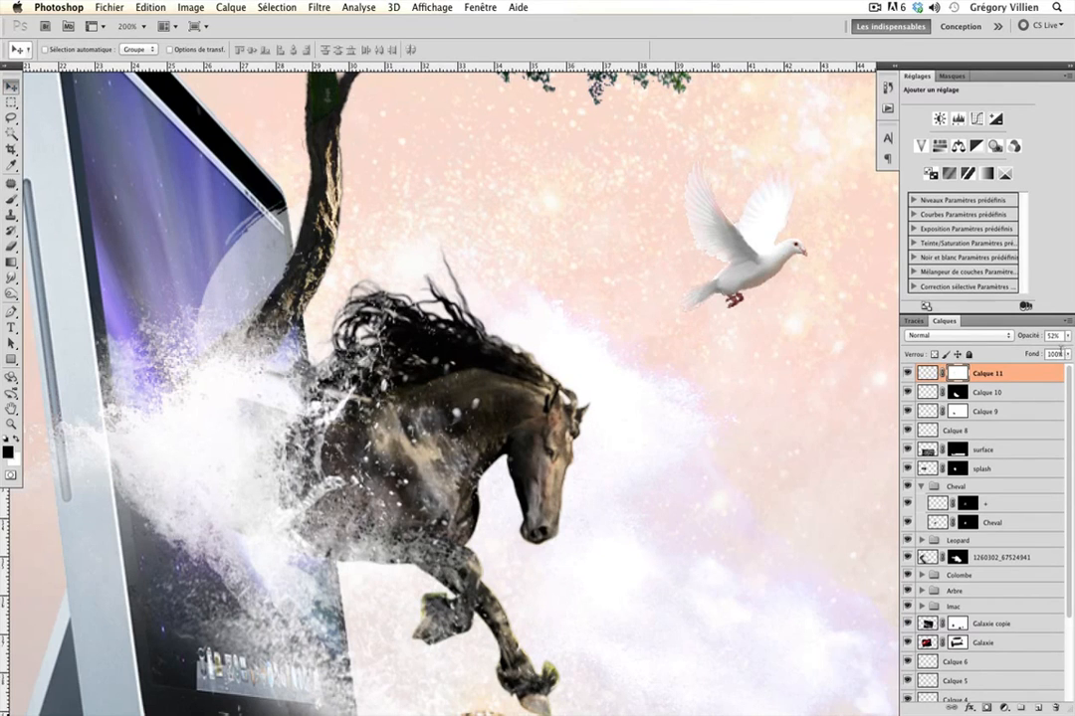
pyautogui.click(1066, 337)
# Add a new layer and stamp one white stroke beside the iMac with the curved 1165 px brush reduced to 453 px
pyautogui.press('super+minus')
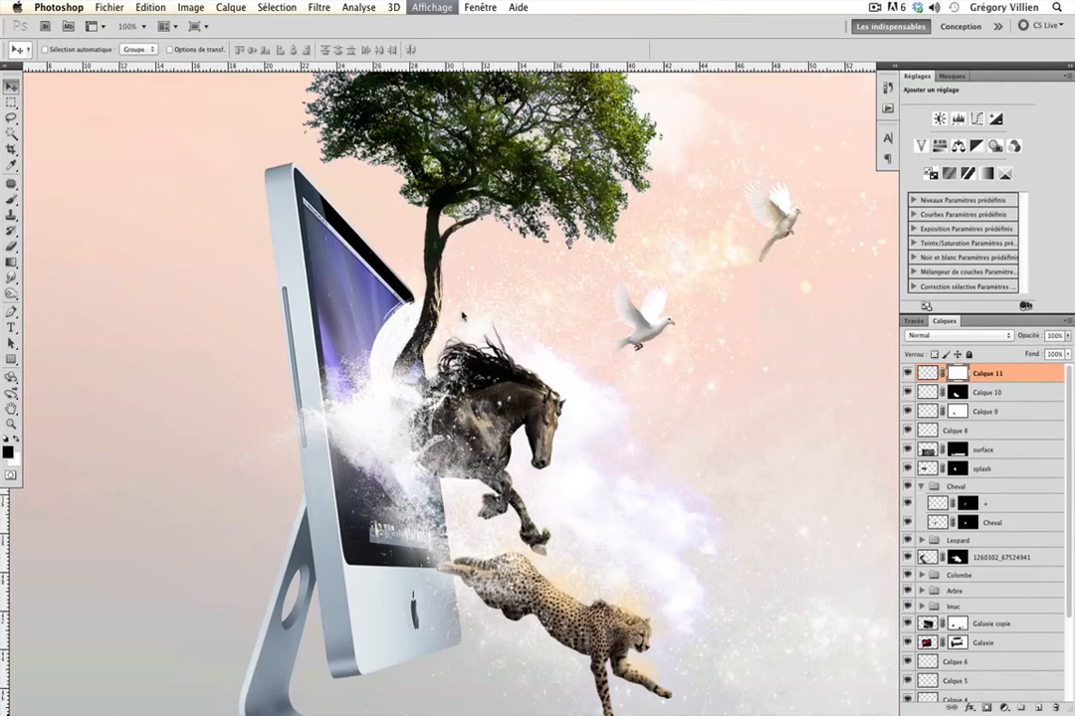
pyautogui.click(1039, 708)
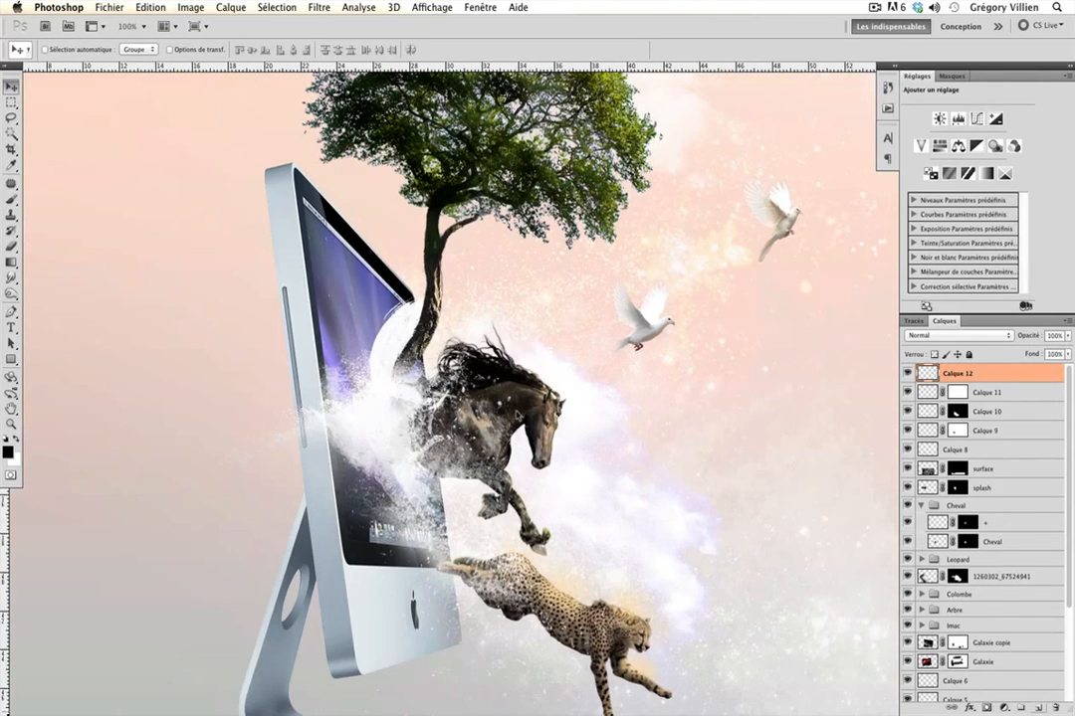
pyautogui.press('b')
pyautogui.rightClick(531, 419)
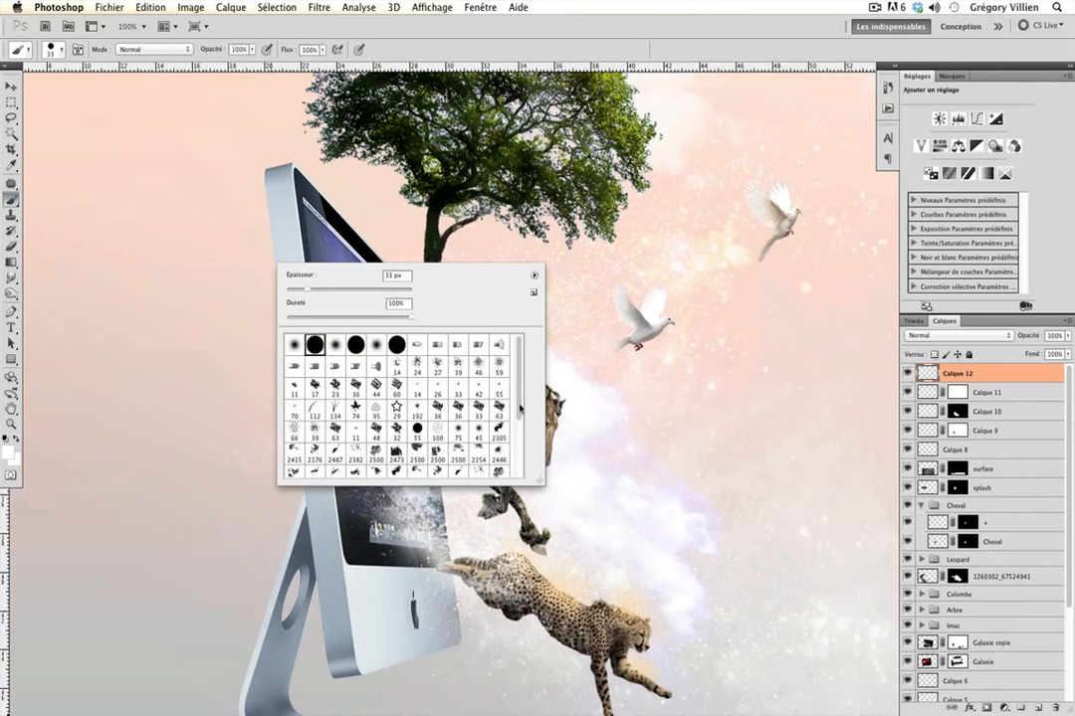
pyautogui.scroll(-5, 520, 408)
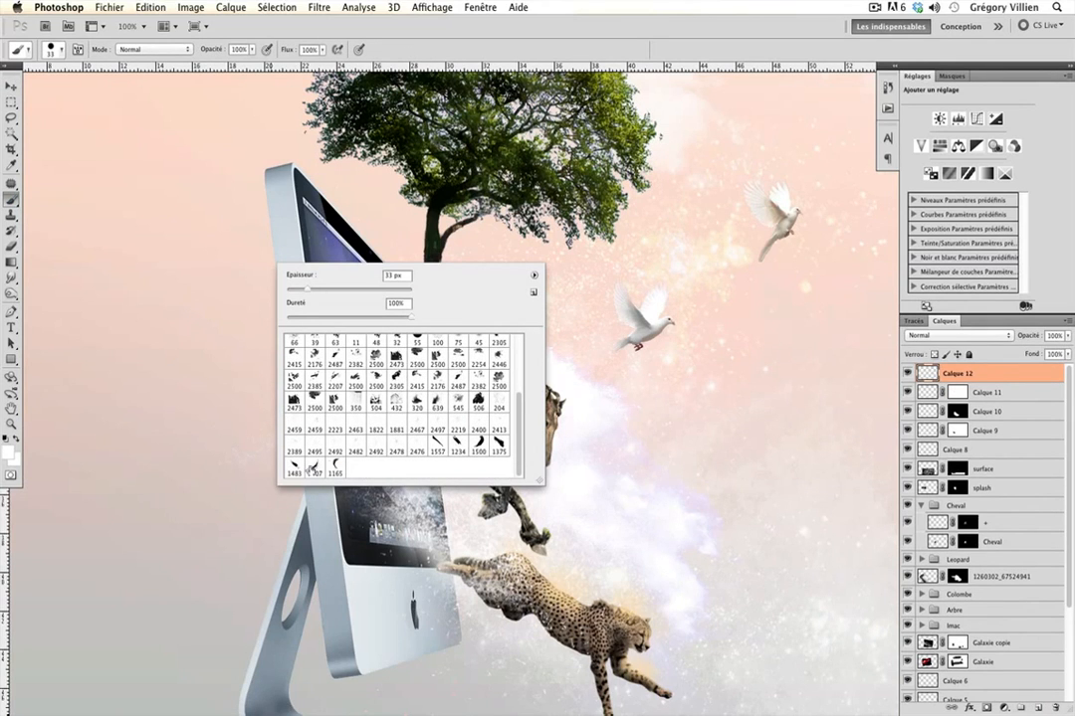
pyautogui.click(333, 475)
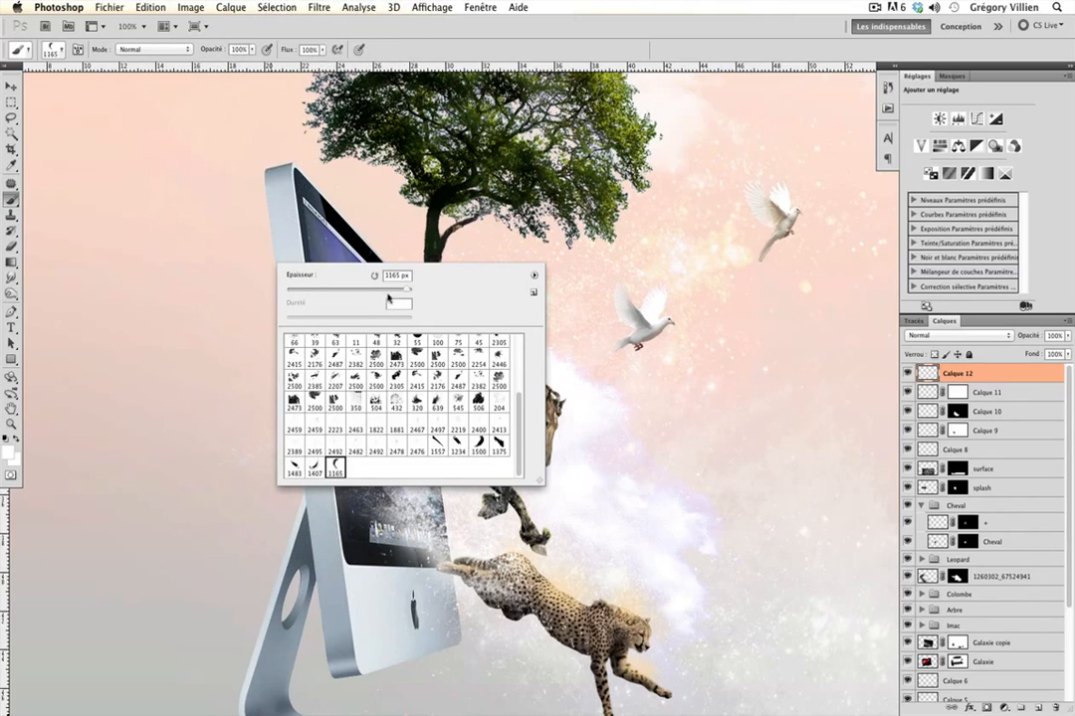
pyautogui.click(397, 292)
pyautogui.click(176, 270)
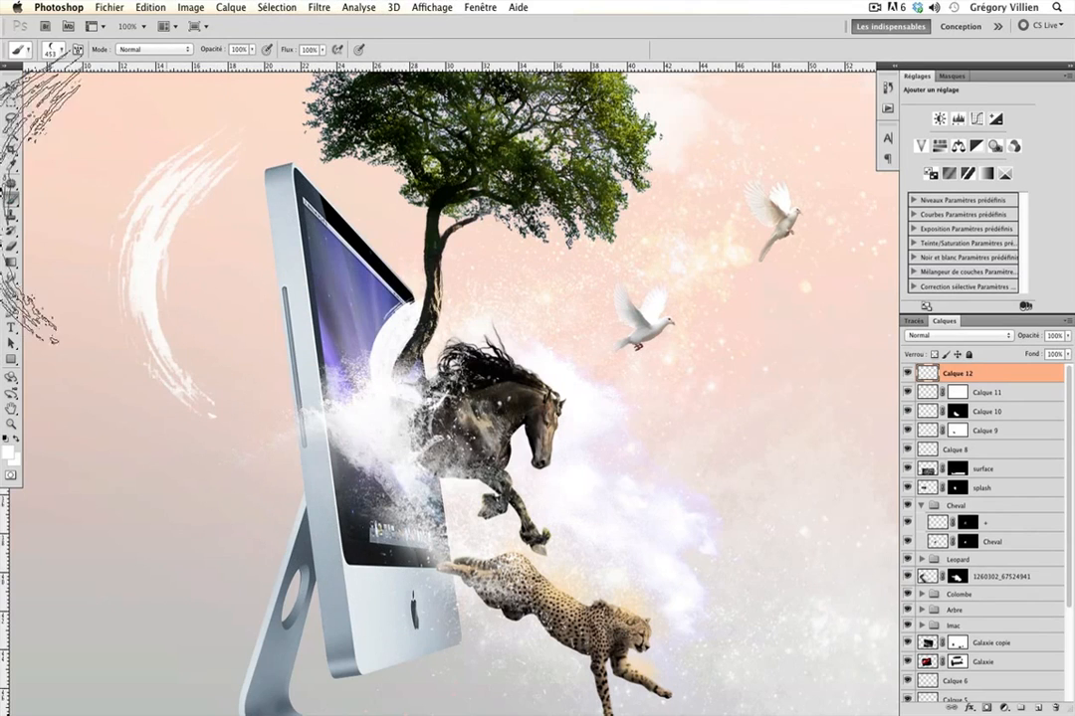
# Flip the new stroke about both its horizontal and vertical axes and move it over the tree trunk above the horse
pyautogui.click(10, 88)
pyautogui.hotkey('ctrl', 't')
pyautogui.rightClick(160, 243)
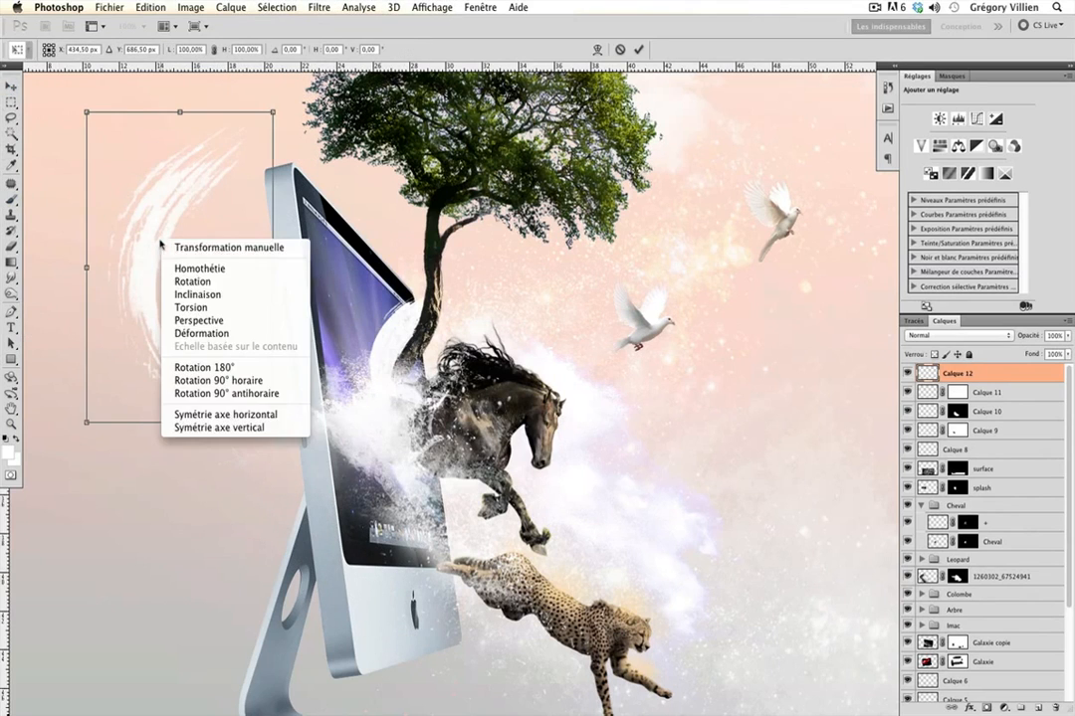
pyautogui.click(229, 410)
pyautogui.rightClick(223, 326)
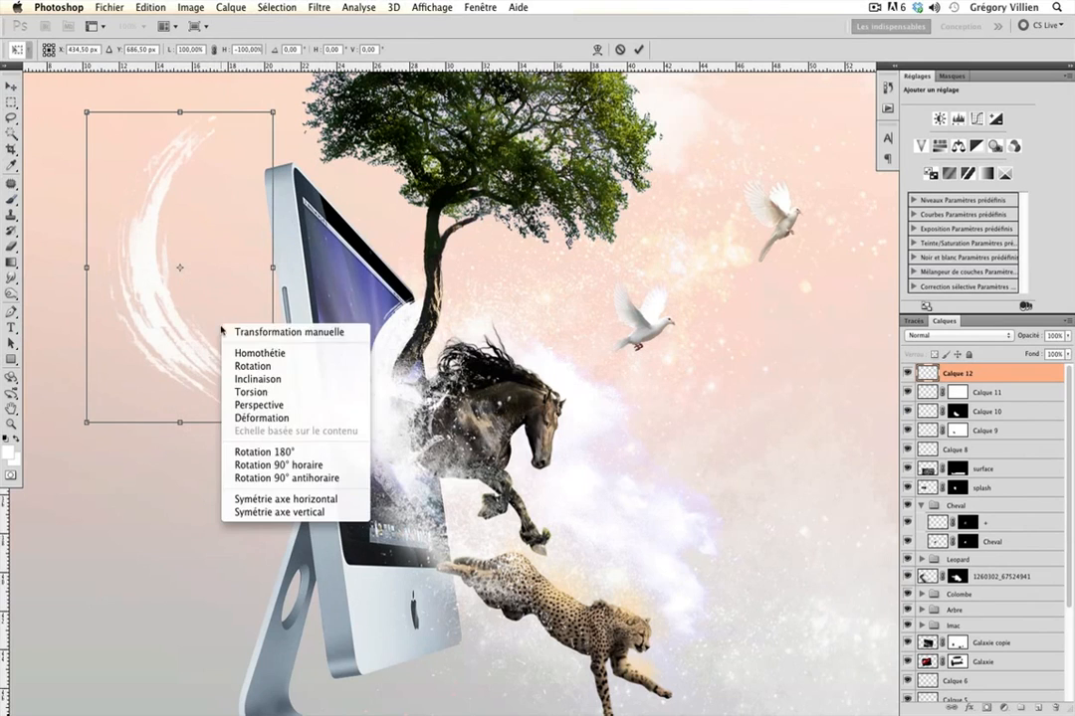
pyautogui.click(269, 522)
pyautogui.moveTo(212, 298); pyautogui.dragTo(470, 314)
pyautogui.moveTo(583, 374); pyautogui.dragTo(498, 367)
pyautogui.press('Return')
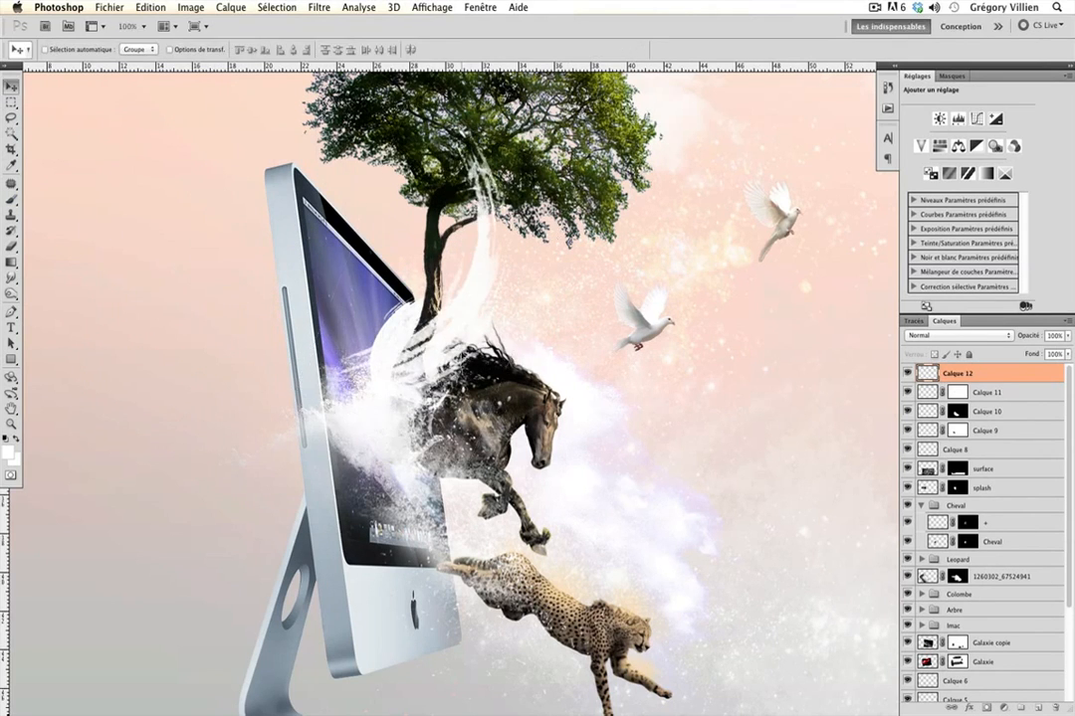
# Scale down the second stroke and set it along the trunk so its lower end meets the first stroke
pyautogui.hotkey('ctrl', 't')
pyautogui.moveTo(574, 129); pyautogui.dragTo(454, 250)
pyautogui.moveTo(395, 359)
pyautogui.mouseDown()
pyautogui.moveTo(453, 329)
pyautogui.moveTo(458, 288)
pyautogui.mouseUp()
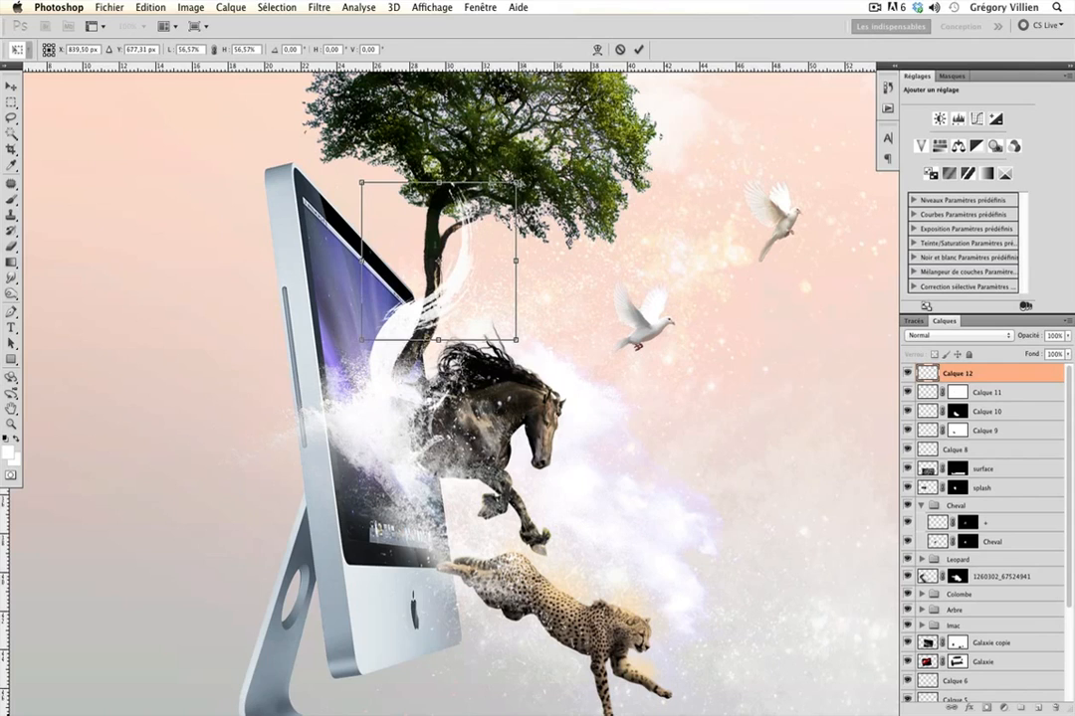
pyautogui.moveTo(515, 183); pyautogui.dragTo(509, 270)
pyautogui.moveTo(509, 274); pyautogui.dragTo(501, 252)
pyautogui.moveTo(438, 308); pyautogui.dragTo(451, 297)
pyautogui.press('Return')
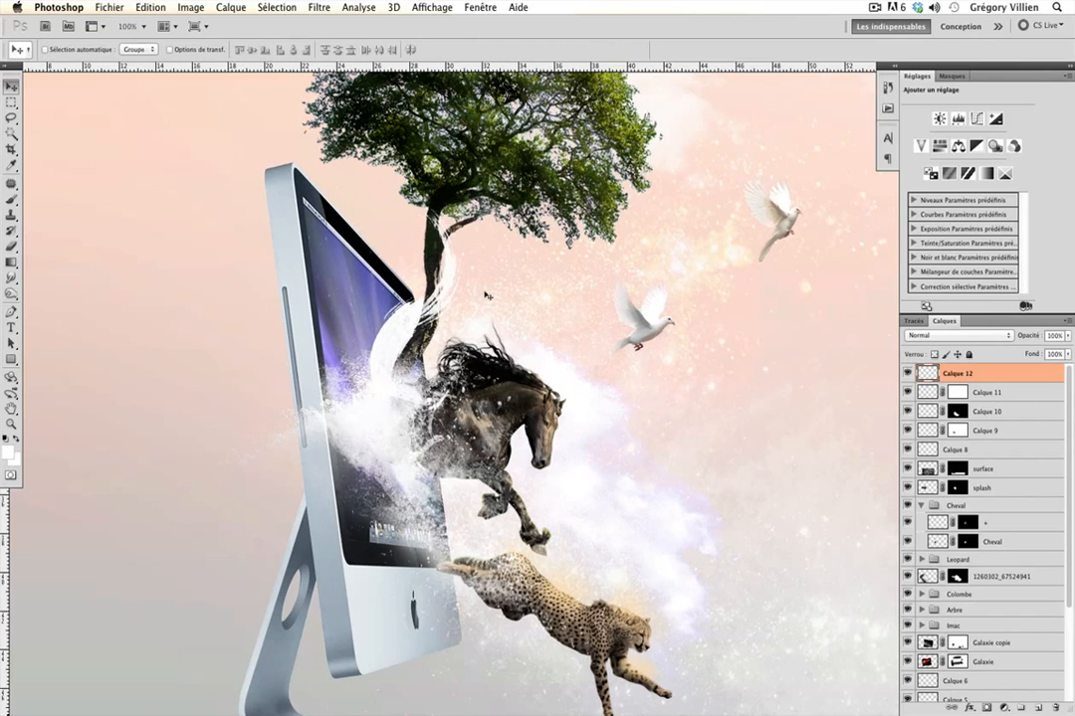
# Shift the second stroke away from the trunk on the horse's side and rotate it slightly counterclockwise
pyautogui.press('super+plus')
pyautogui.press('super+plus')
pyautogui.moveTo(479, 291); pyautogui.dragTo(519, 401)
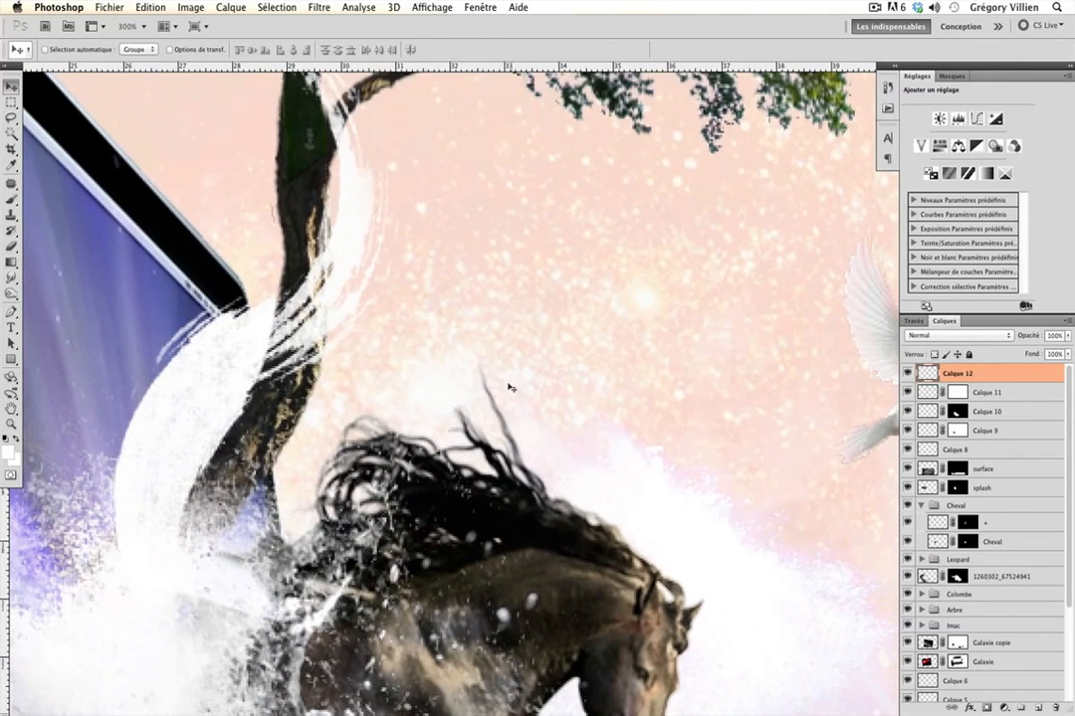
pyautogui.moveTo(344, 278); pyautogui.dragTo(366, 266)
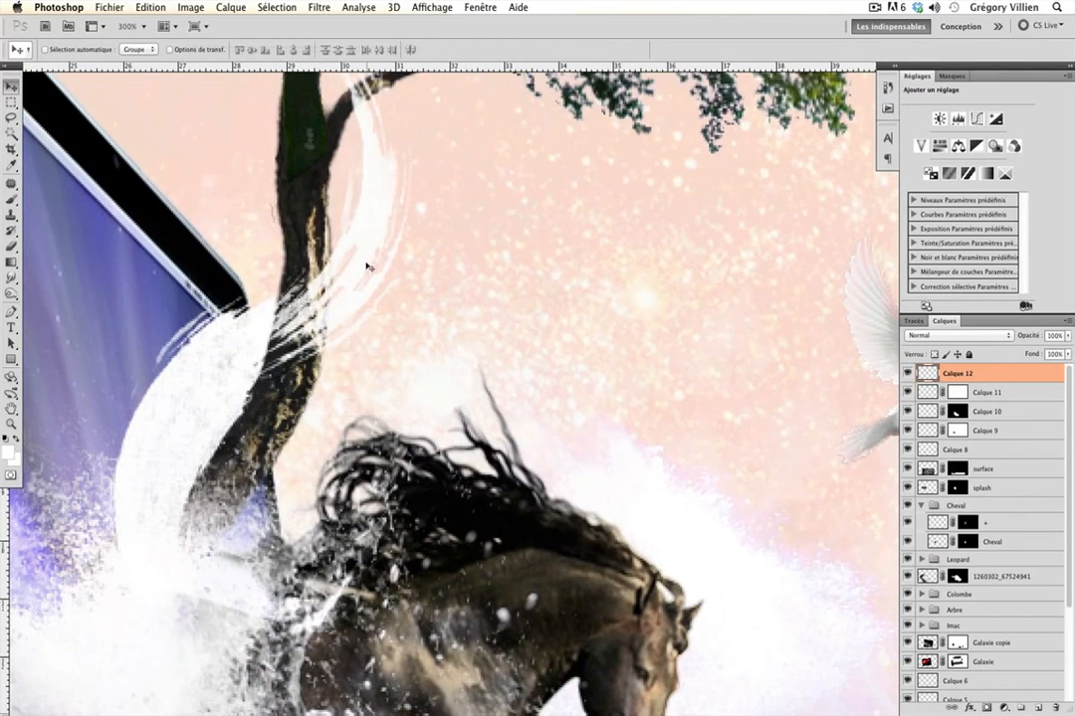
pyautogui.press('super+t')
pyautogui.moveTo(543, 308)
pyautogui.mouseDown()
pyautogui.moveTo(540, 259)
pyautogui.moveTo(540, 271)
pyautogui.mouseUp()
pyautogui.moveTo(339, 297); pyautogui.dragTo(396, 321)
pyautogui.press('Return')
# Start a Puppet Warp on the second stroke and place five pins along its length
pyautogui.click(139, 7)
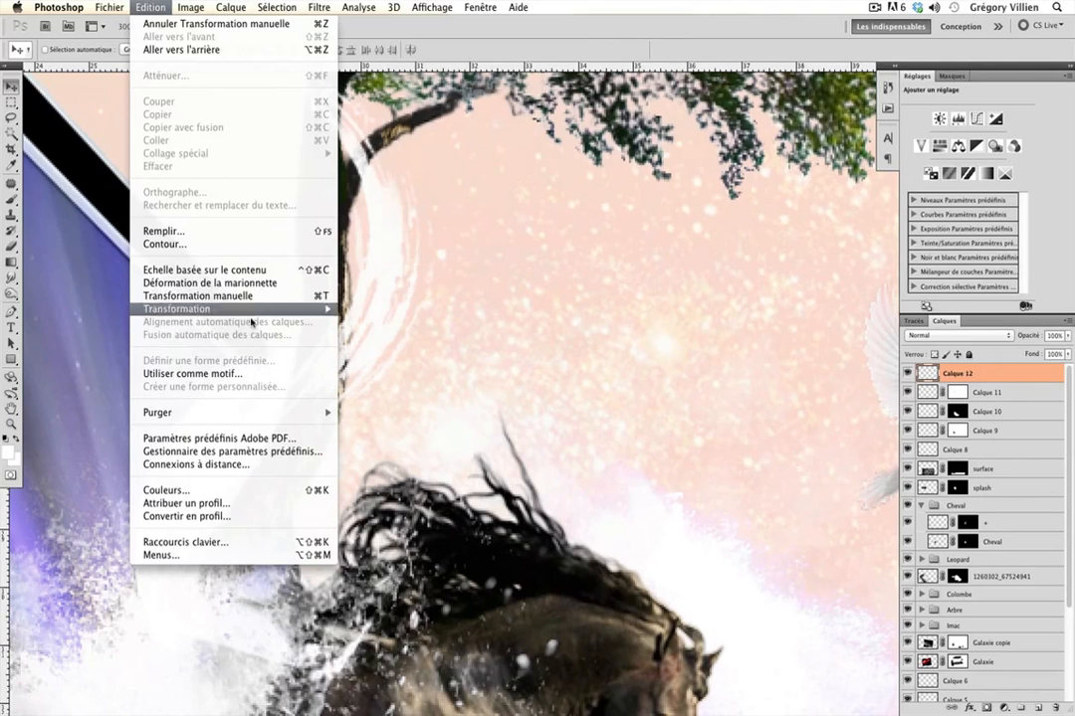
pyautogui.click(219, 284)
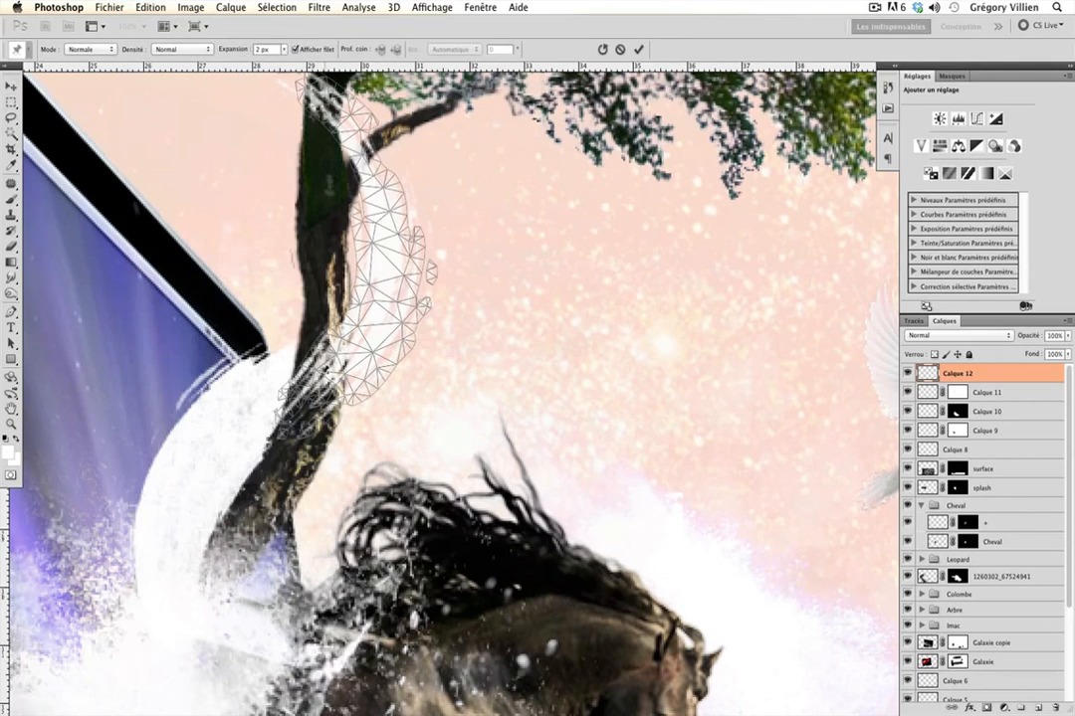
pyautogui.click(310, 395)
pyautogui.click(364, 348)
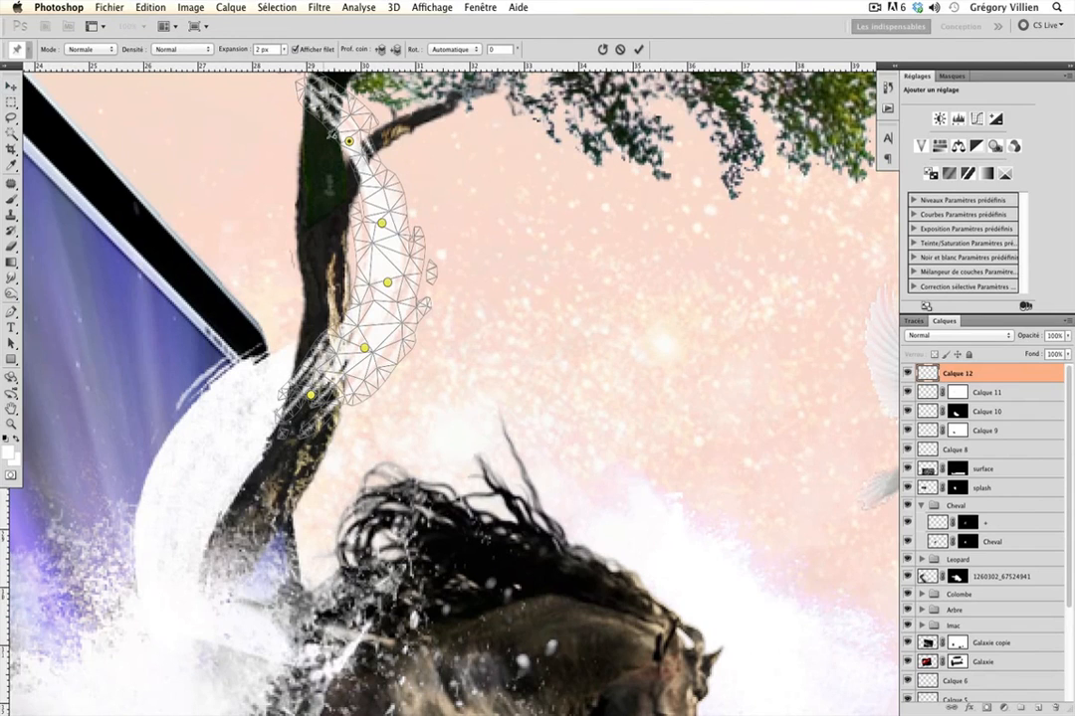
# Pull the warp pins to bend the stroke's upper part across the trunk and join its lower end to the first stroke
pyautogui.moveTo(350, 142); pyautogui.dragTo(326, 140)
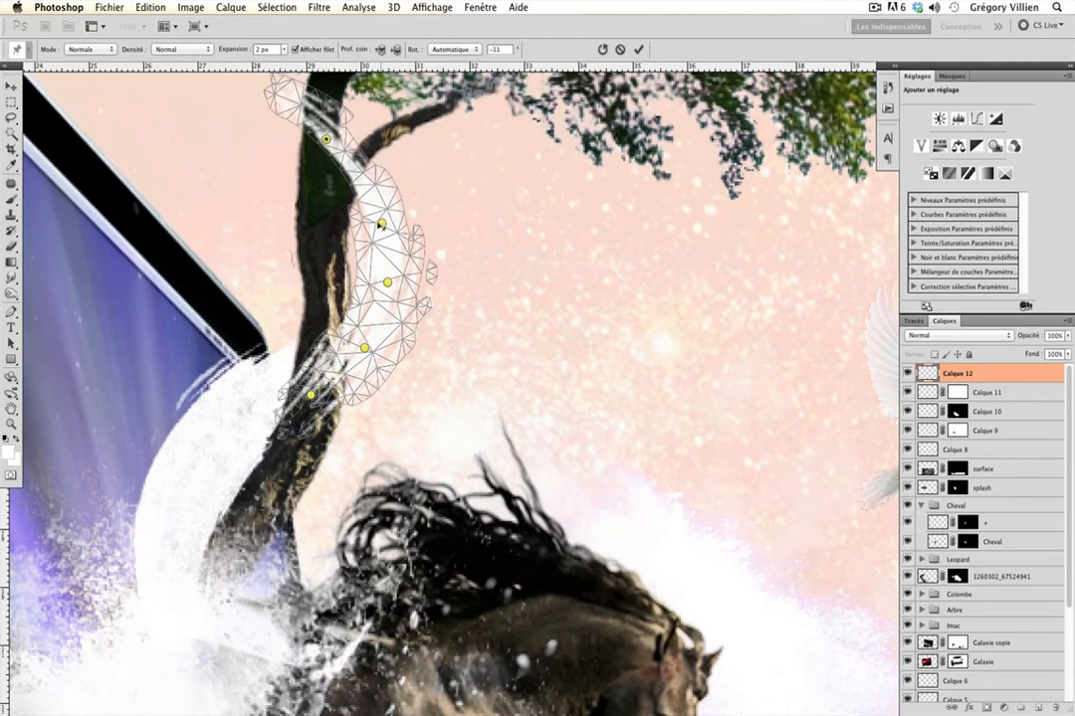
pyautogui.moveTo(380, 225); pyautogui.dragTo(360, 223)
pyautogui.moveTo(388, 284); pyautogui.dragTo(381, 283)
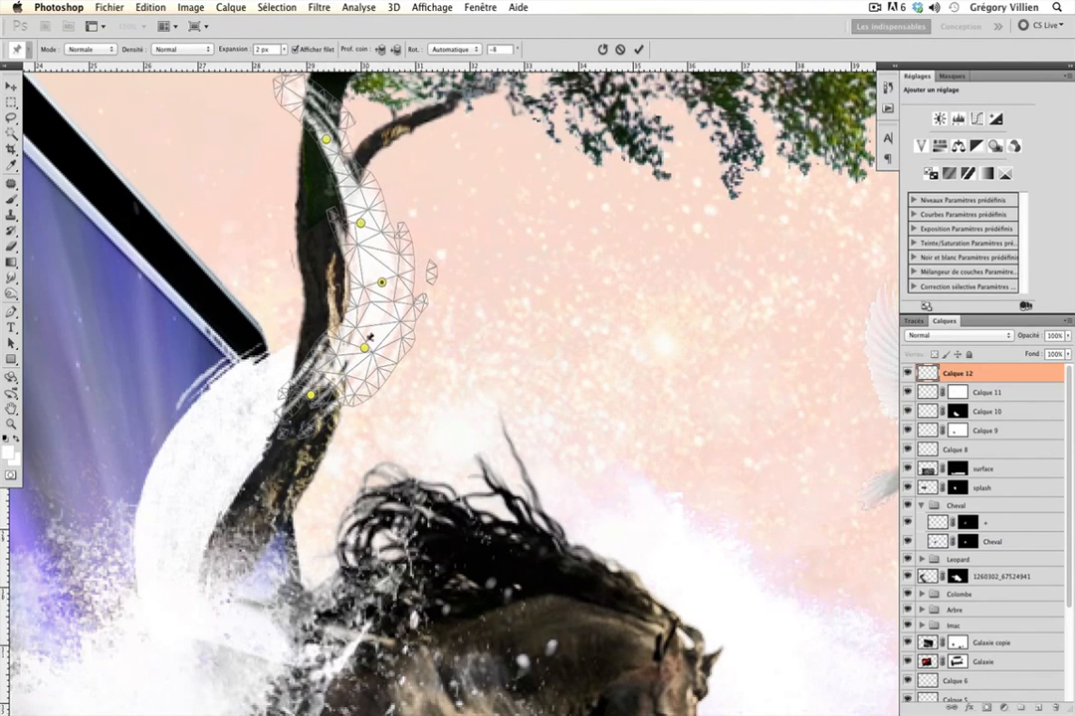
pyautogui.moveTo(310, 395); pyautogui.dragTo(307, 378)
pyautogui.moveTo(364, 349); pyautogui.dragTo(373, 352)
pyautogui.moveTo(325, 140); pyautogui.dragTo(305, 145)
pyautogui.moveTo(360, 223); pyautogui.dragTo(354, 215)
pyautogui.moveTo(382, 283); pyautogui.dragTo(378, 271)
pyautogui.moveTo(305, 145); pyautogui.dragTo(317, 117)
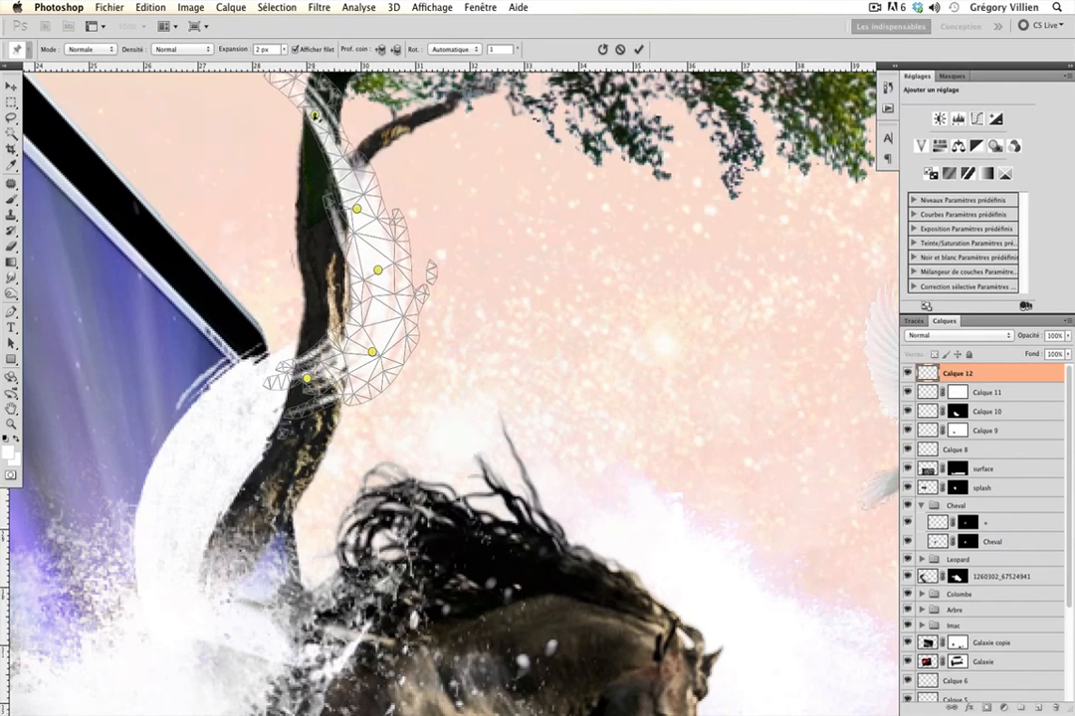
# Bend the stroke's upper part further around the trunk and pin its tip just below the foliage, curving back over the trunk
pyautogui.scroll(3, 319, 124)
pyautogui.moveTo(319, 188); pyautogui.dragTo(300, 183)
pyautogui.moveTo(356, 285); pyautogui.dragTo(332, 286)
pyautogui.click(342, 118)
pyautogui.moveTo(342, 119); pyautogui.dragTo(344, 116)
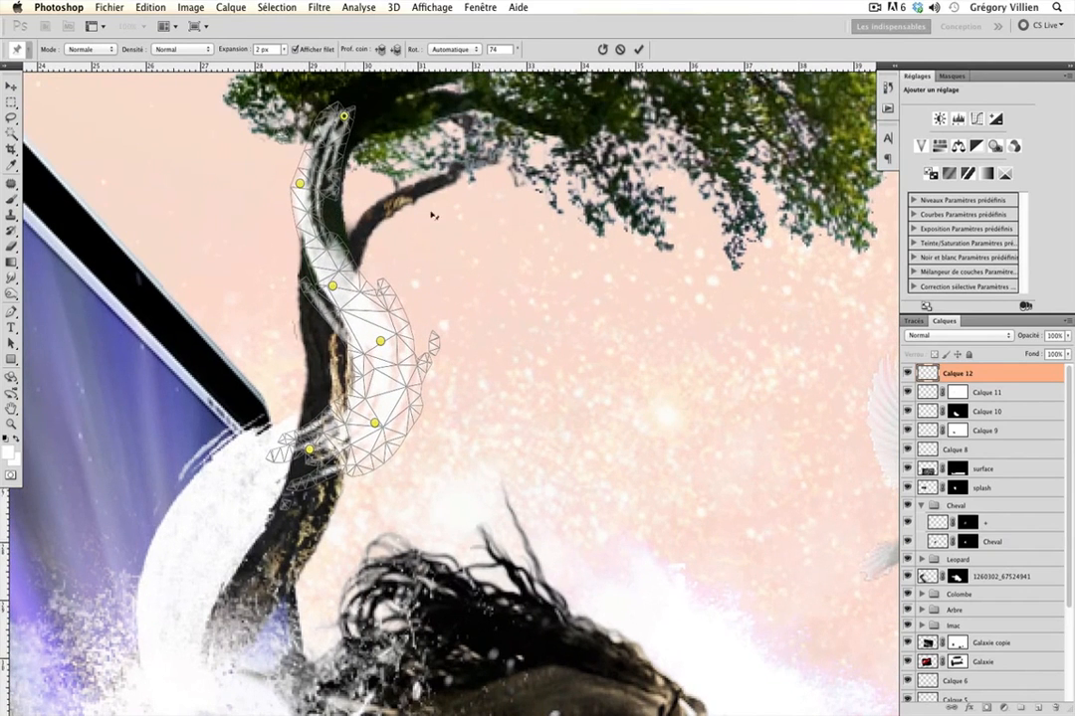
# Apply the Puppet Warp on the second white stroke and add a layer mask to Calque 12
pyautogui.click(11, 87)
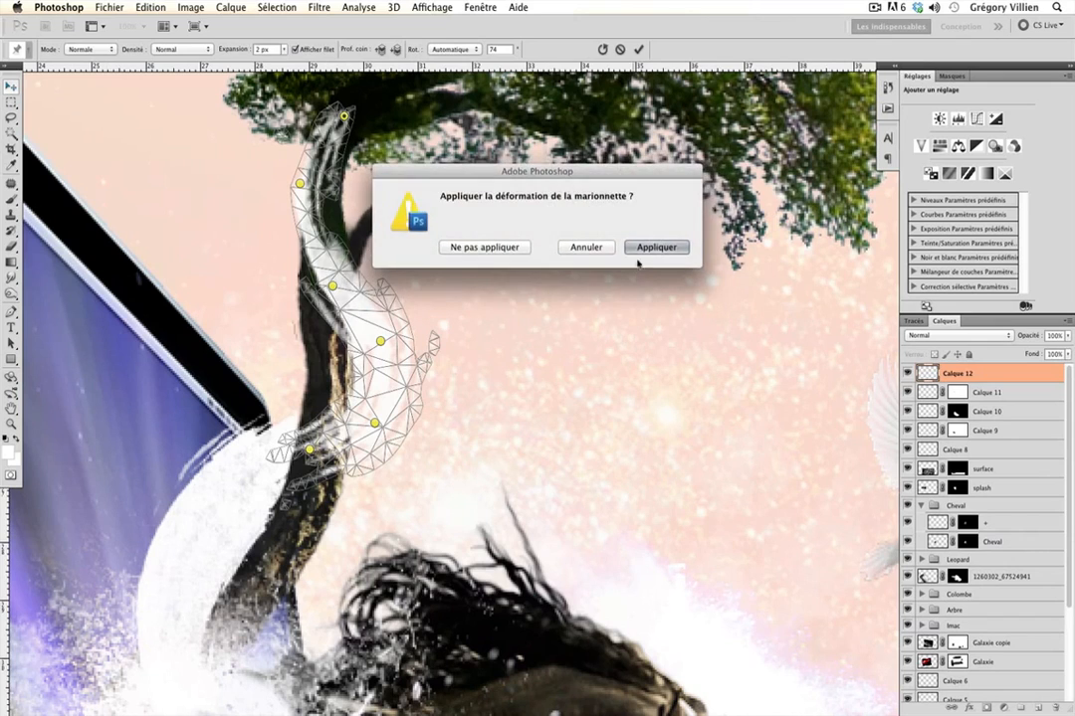
pyautogui.click(665, 247)
pyautogui.press('super+minus')
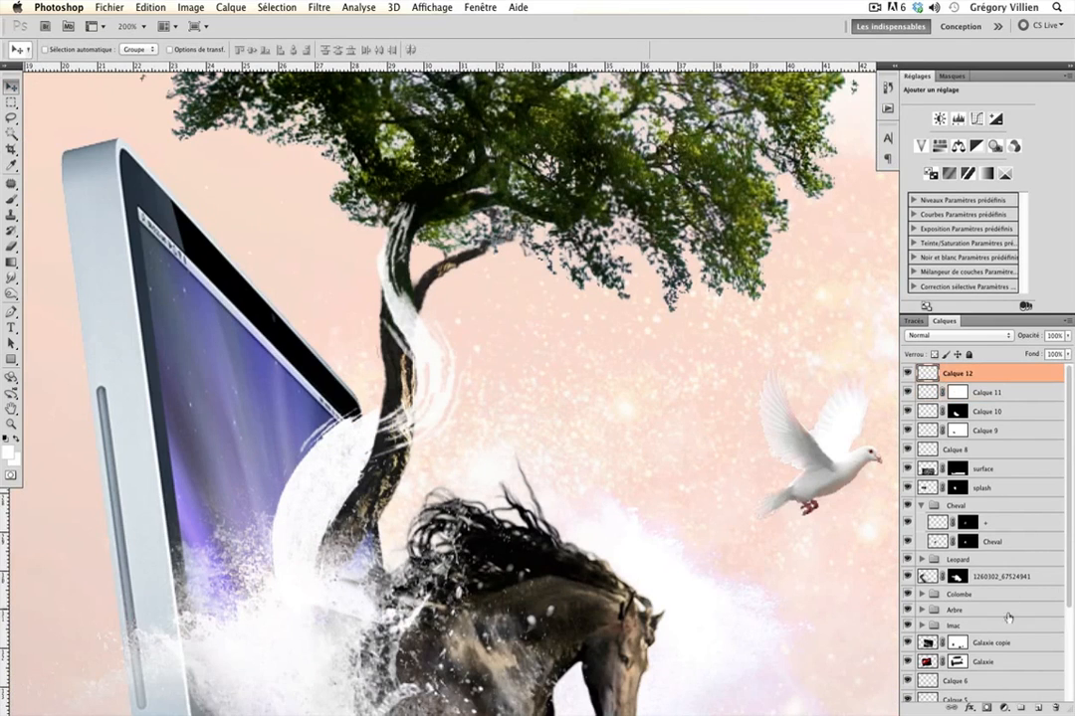
pyautogui.click(988, 707)
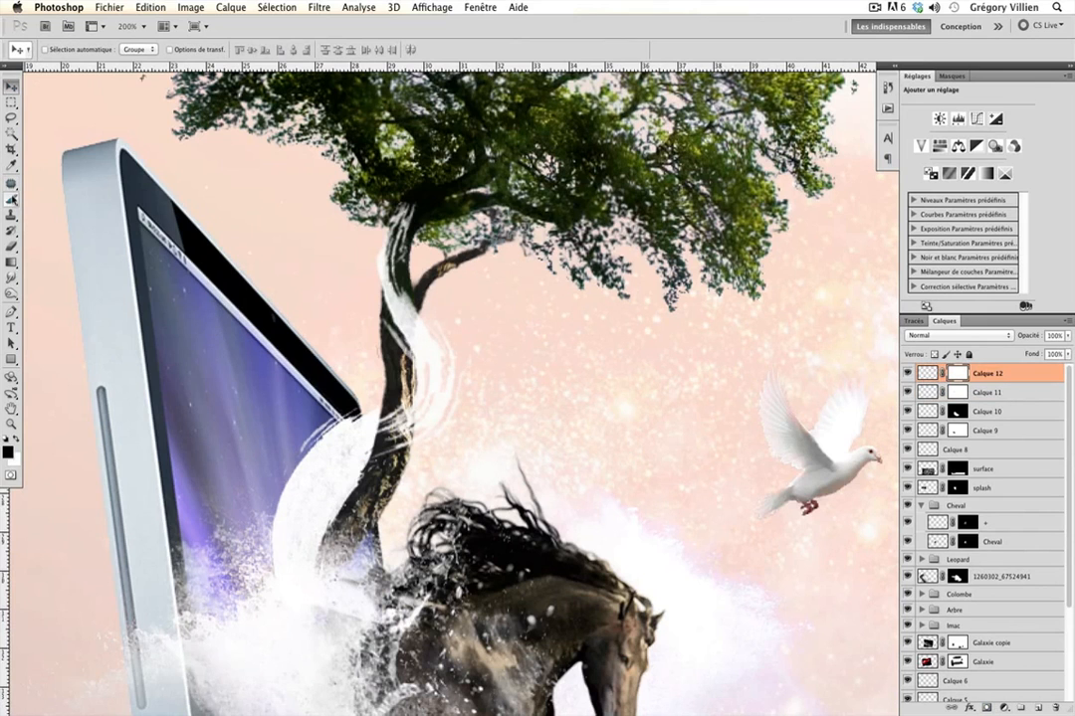
# Mask out the second stroke's tip on the trunk below the foliage and its lower end with a 39 px hard round brush
pyautogui.click(12, 200)
pyautogui.rightClick(382, 314)
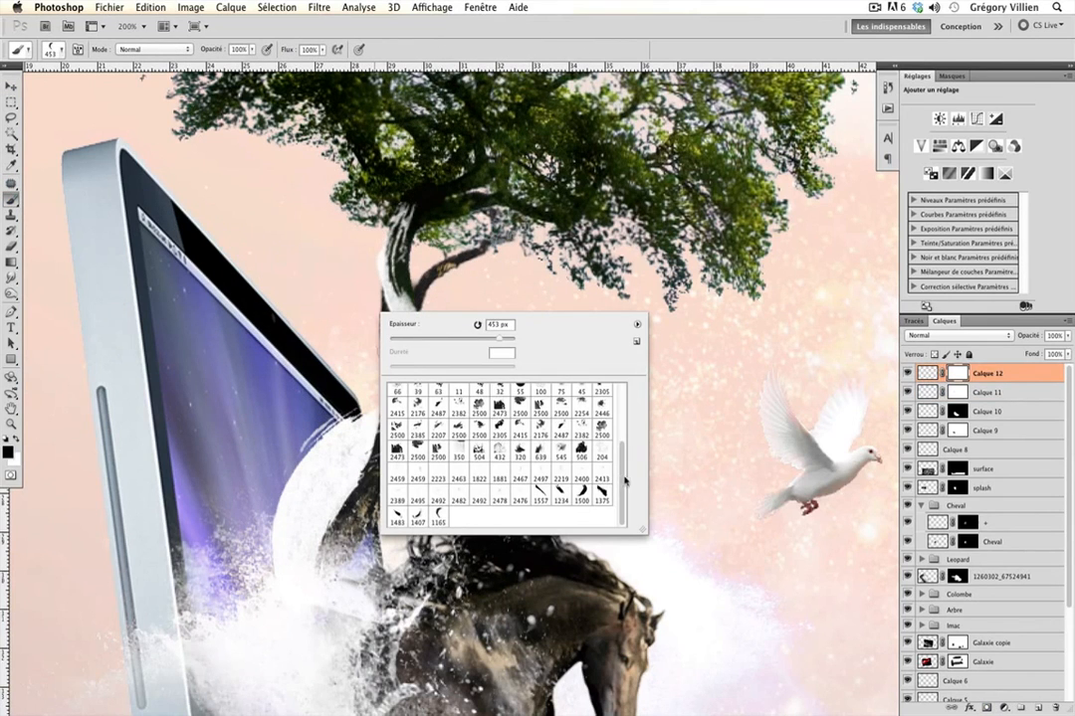
pyautogui.moveTo(625, 481); pyautogui.dragTo(617, 403)
pyautogui.click(418, 394)
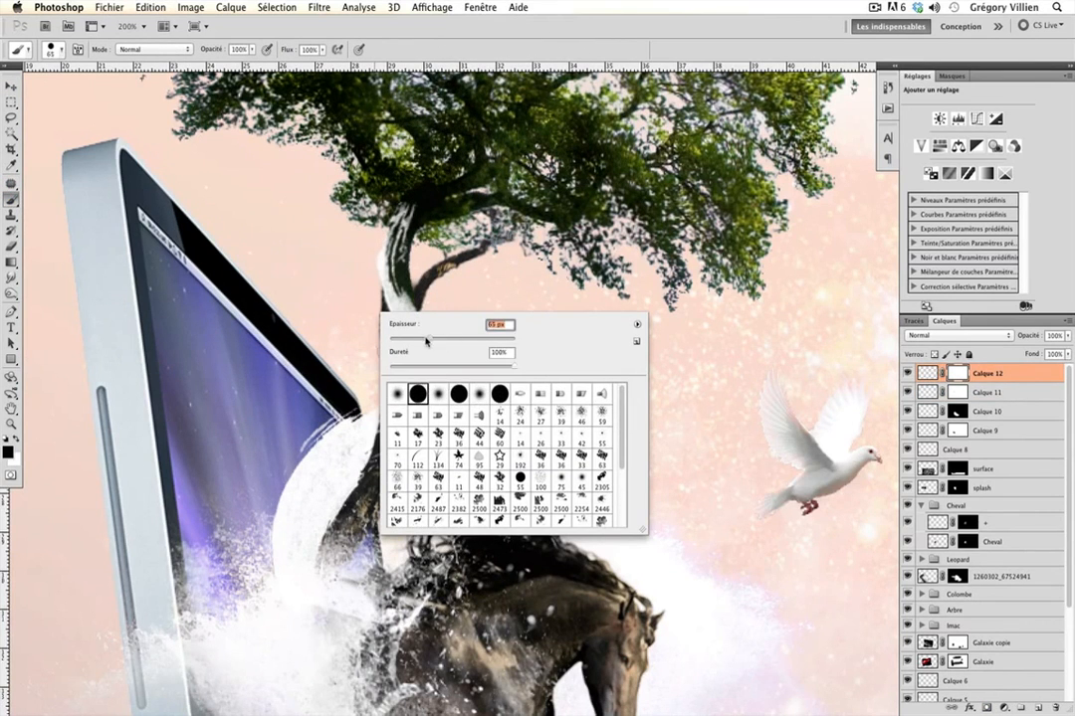
pyautogui.press('Return')
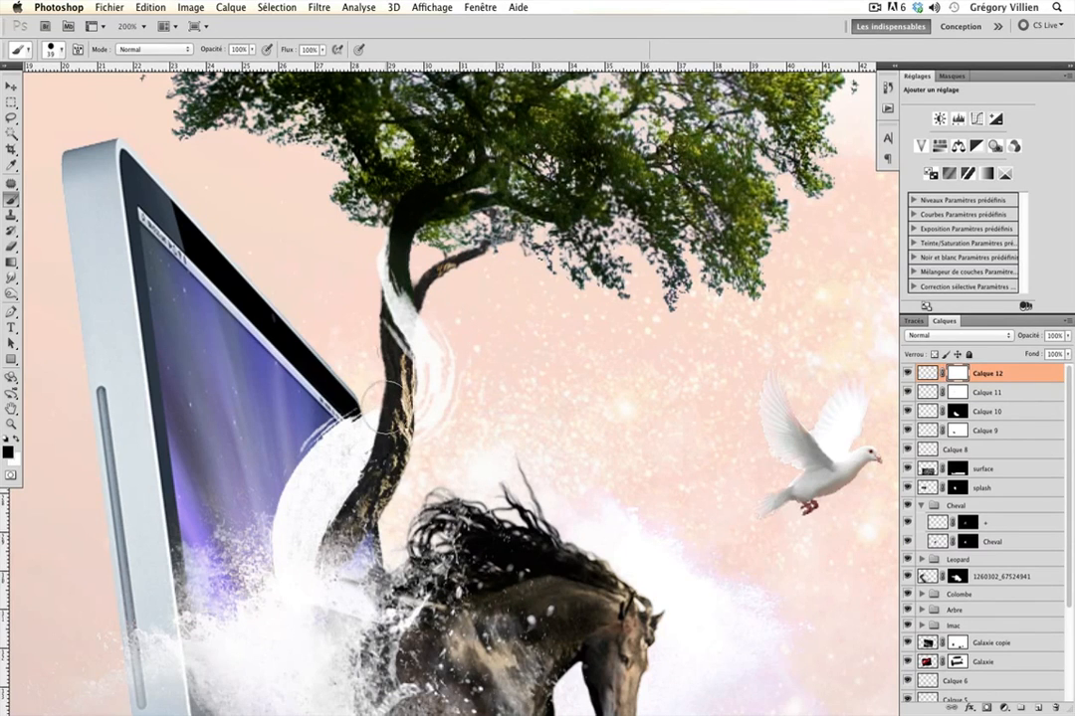
# Soften the second stroke's outer edge beside the trunk on its mask with a 25 px round brush at 0% hardness
pyautogui.rightClick(459, 344)
pyautogui.click(484, 429)
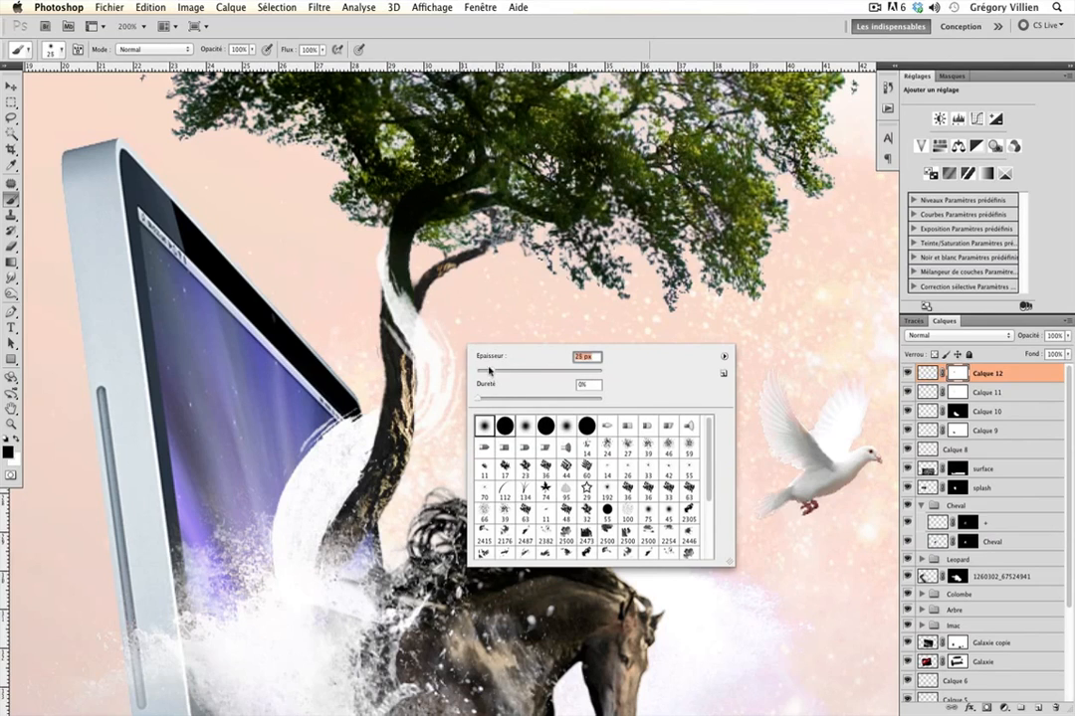
pyautogui.click(444, 316)
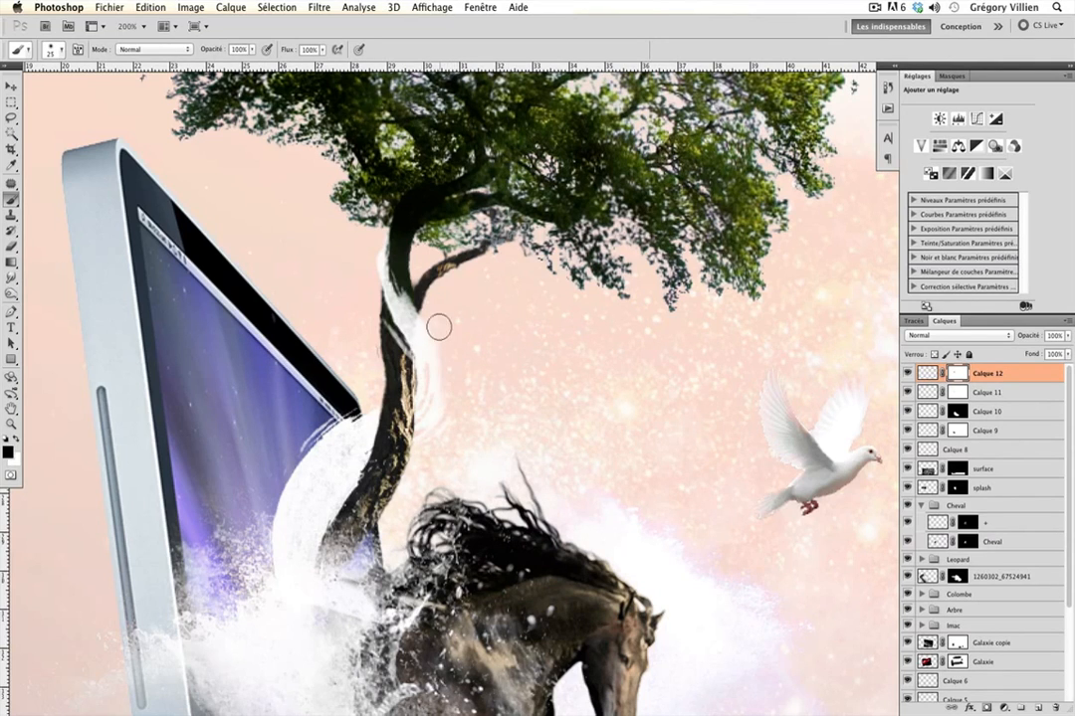
pyautogui.press('super+minus')
pyautogui.press('super+minus')
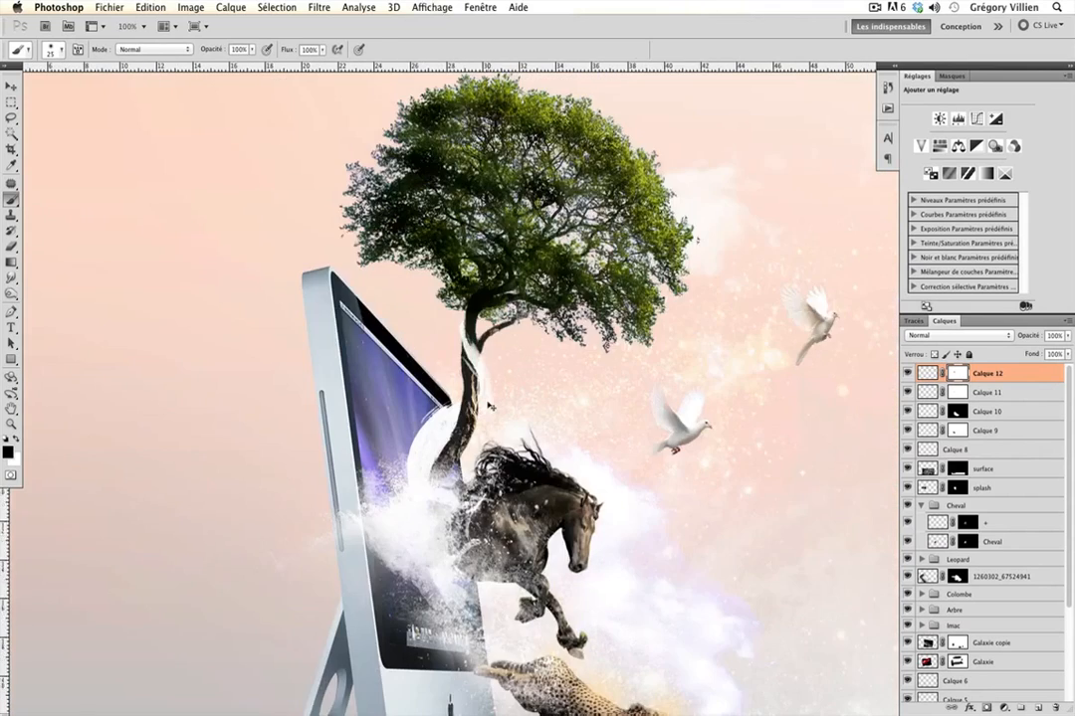
pyautogui.moveTo(394, 329); pyautogui.dragTo(276, 301)
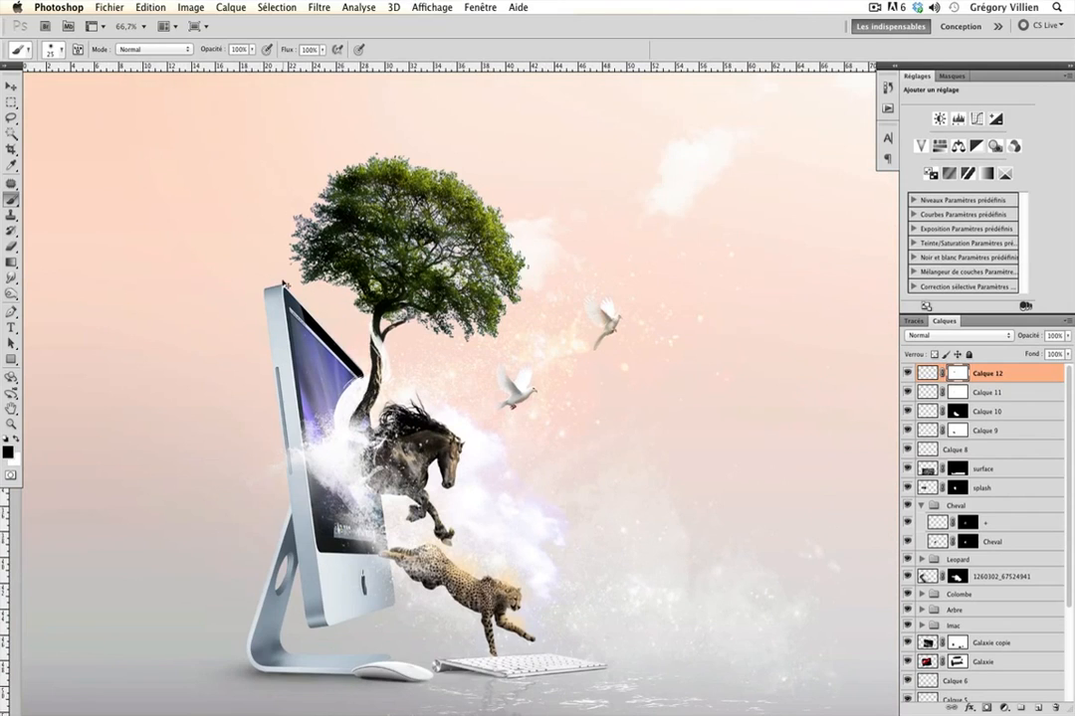
# Narrow the first white stroke on Calque 11 to about 58% of its width and undo its last shift
pyautogui.press('super+plus')
pyautogui.press('super+plus')
pyautogui.moveTo(288, 336); pyautogui.dragTo(461, 396)
pyautogui.click(961, 396)
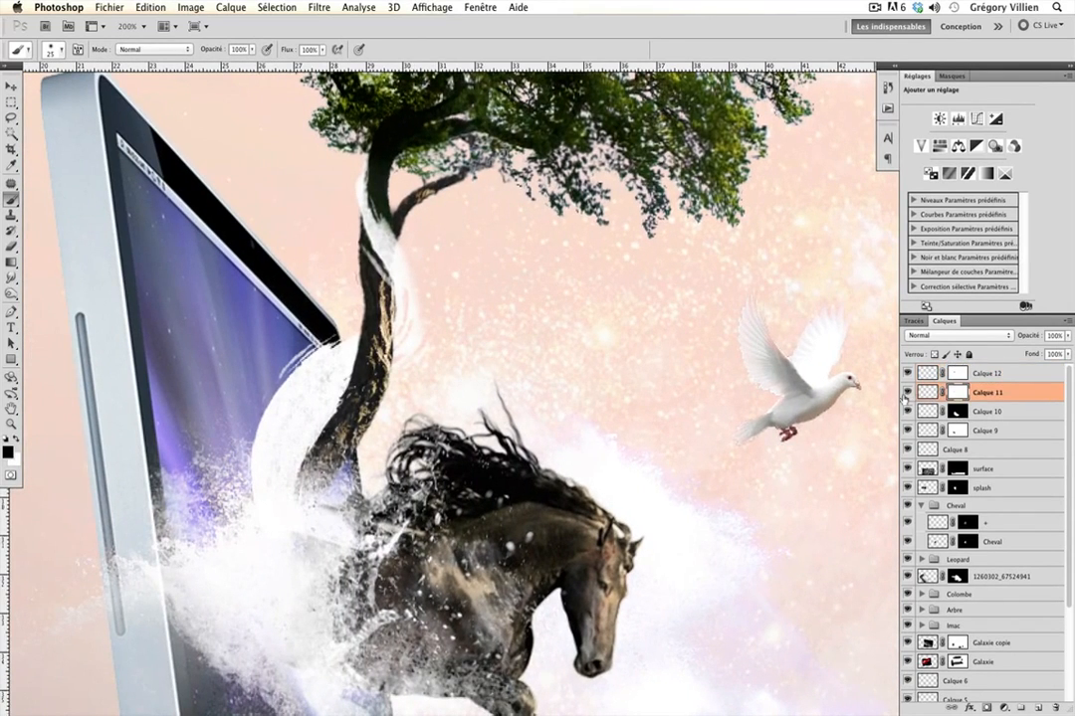
pyautogui.click(12, 83)
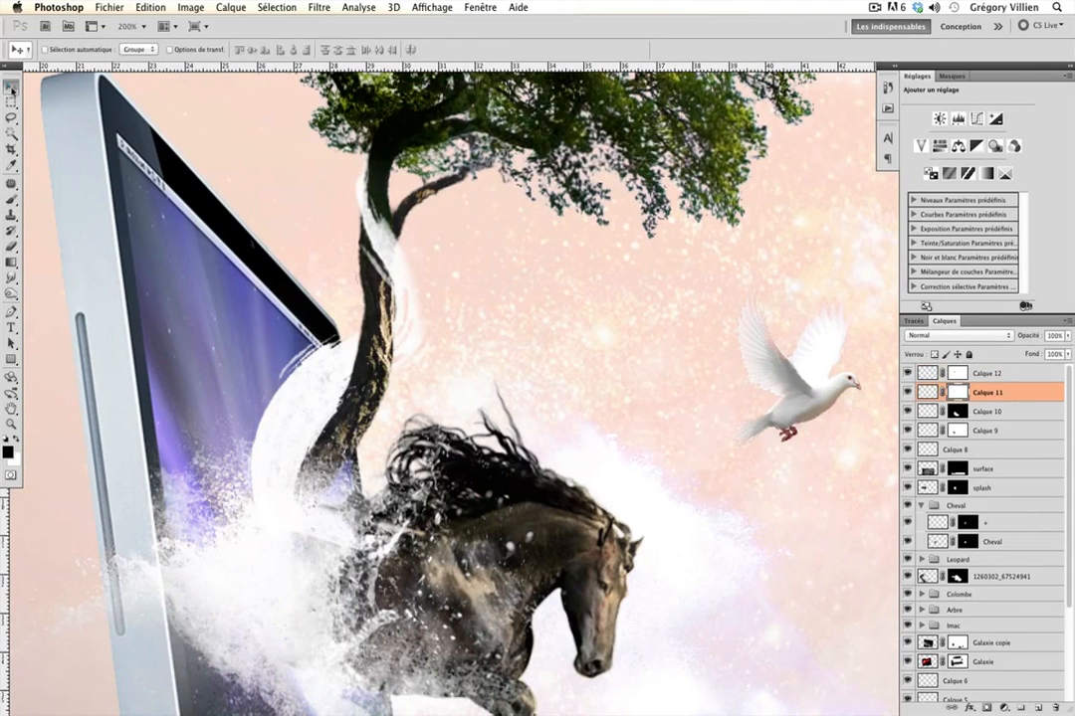
pyautogui.press('super+t')
pyautogui.moveTo(238, 437); pyautogui.dragTo(319, 436)
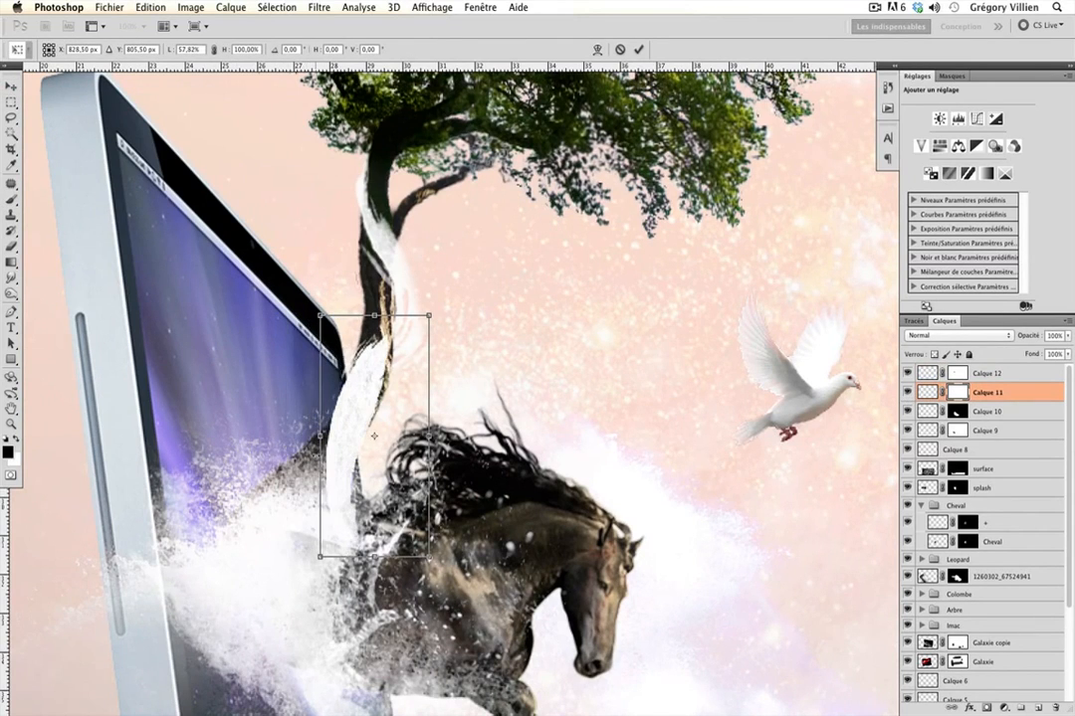
pyautogui.press('Return')
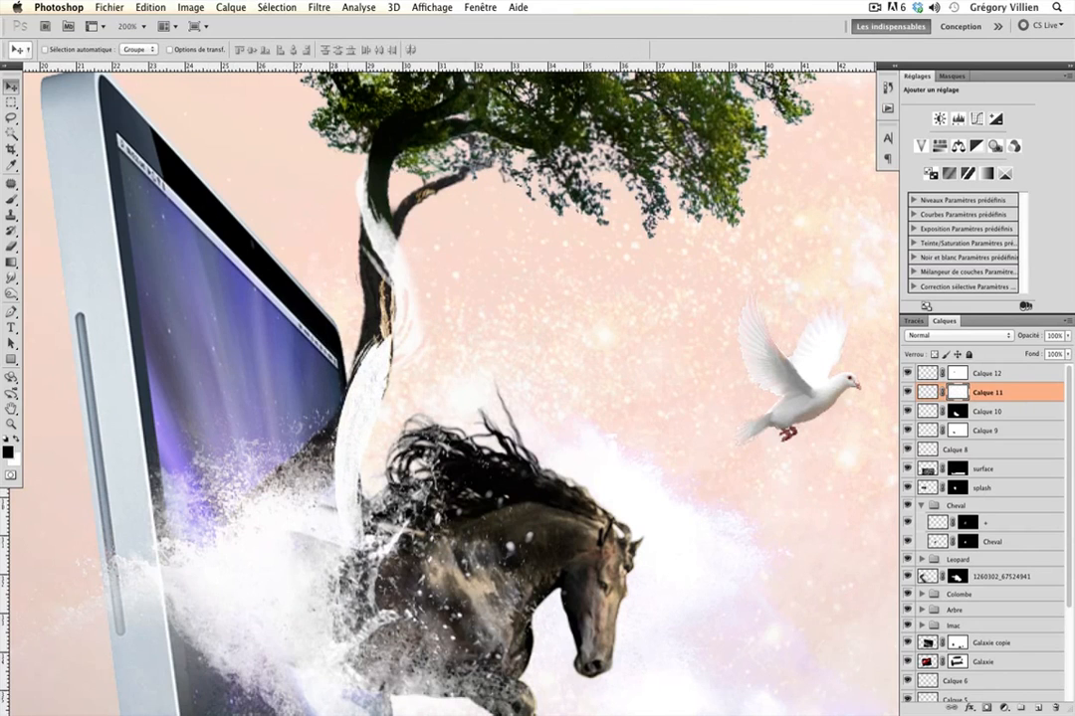
pyautogui.press('super+z')
pyautogui.click(149, 8)
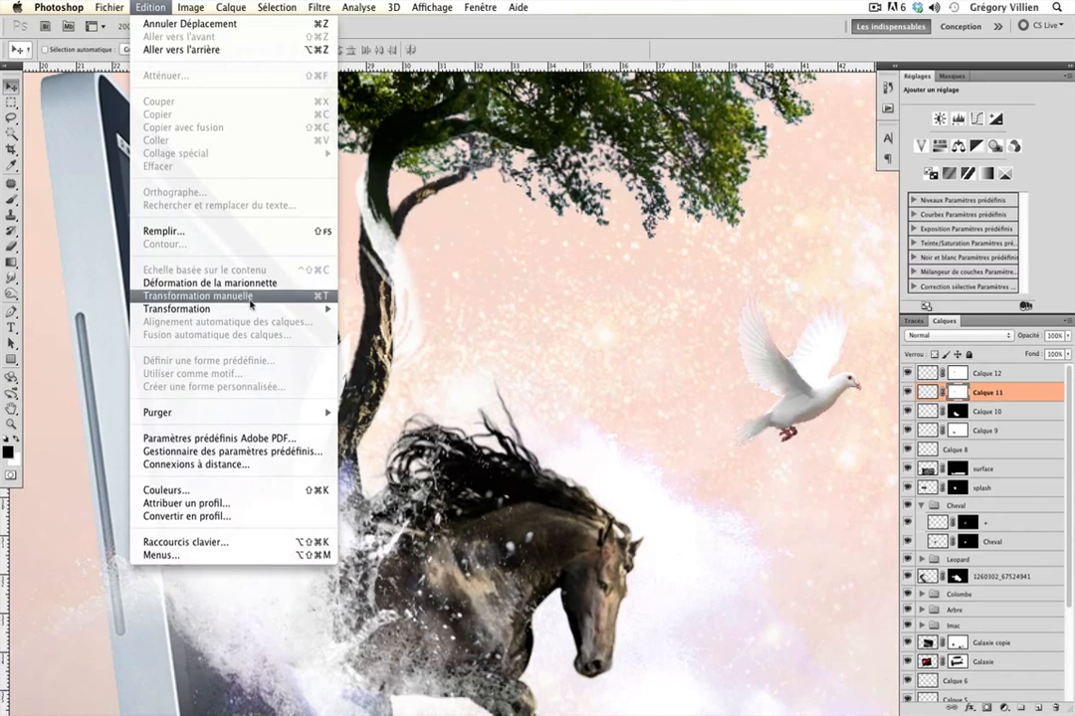
pyautogui.moveTo(256, 309)
pyautogui.click(388, 400)
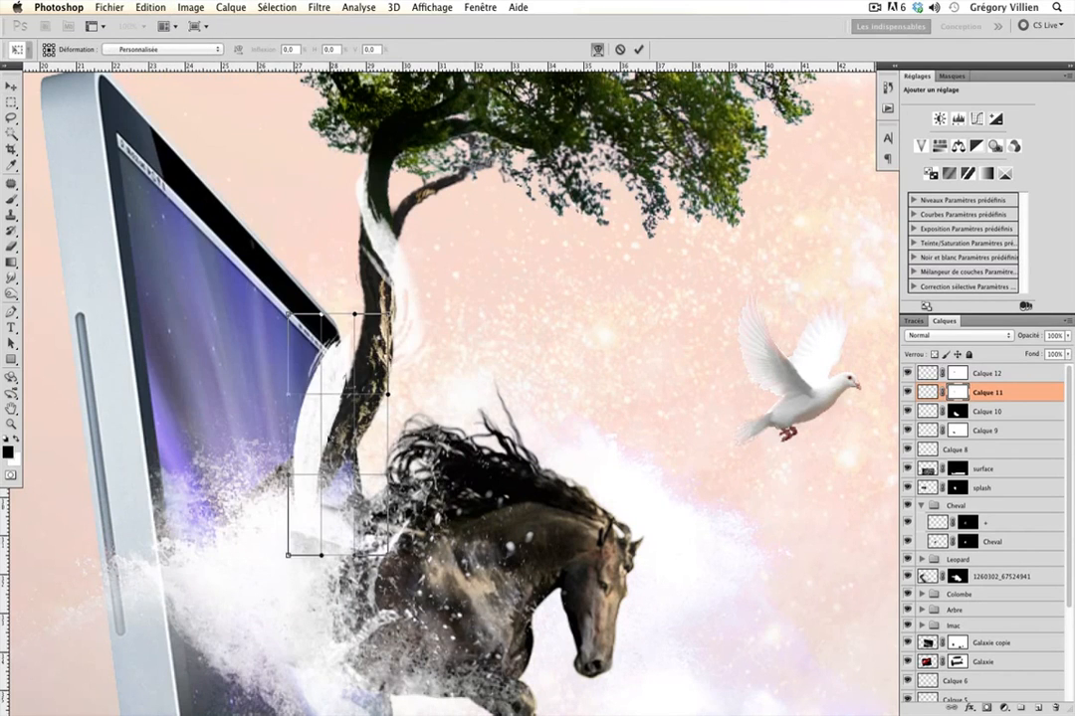
pyautogui.moveTo(303, 500); pyautogui.dragTo(231, 545)
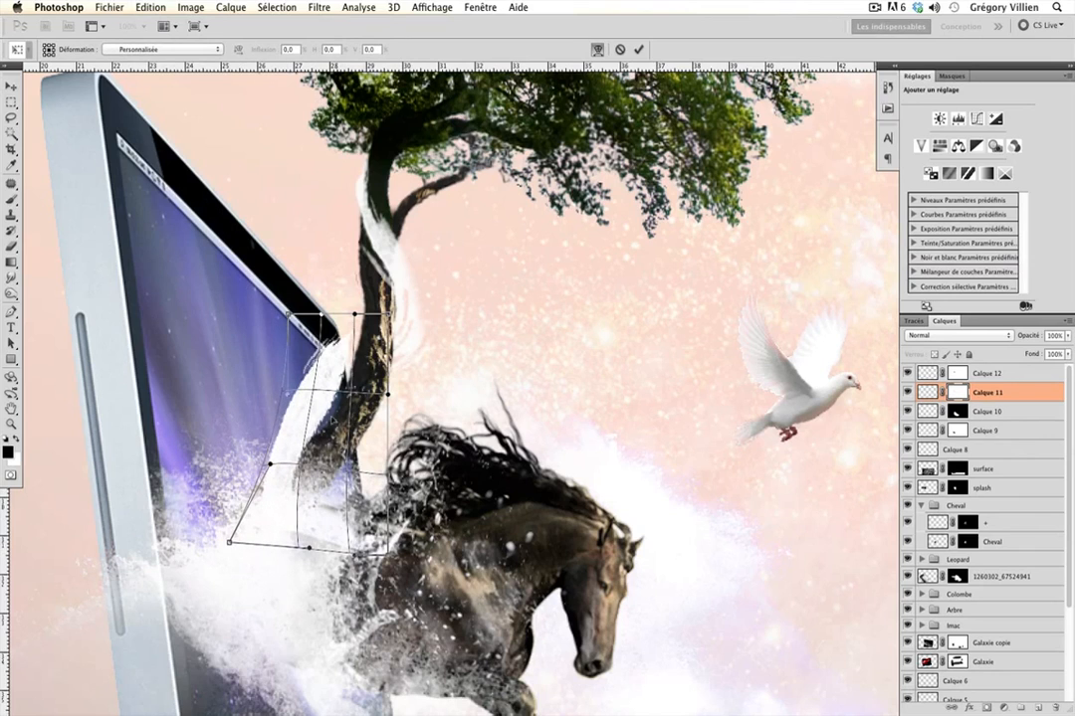
pyautogui.moveTo(390, 317); pyautogui.dragTo(424, 353)
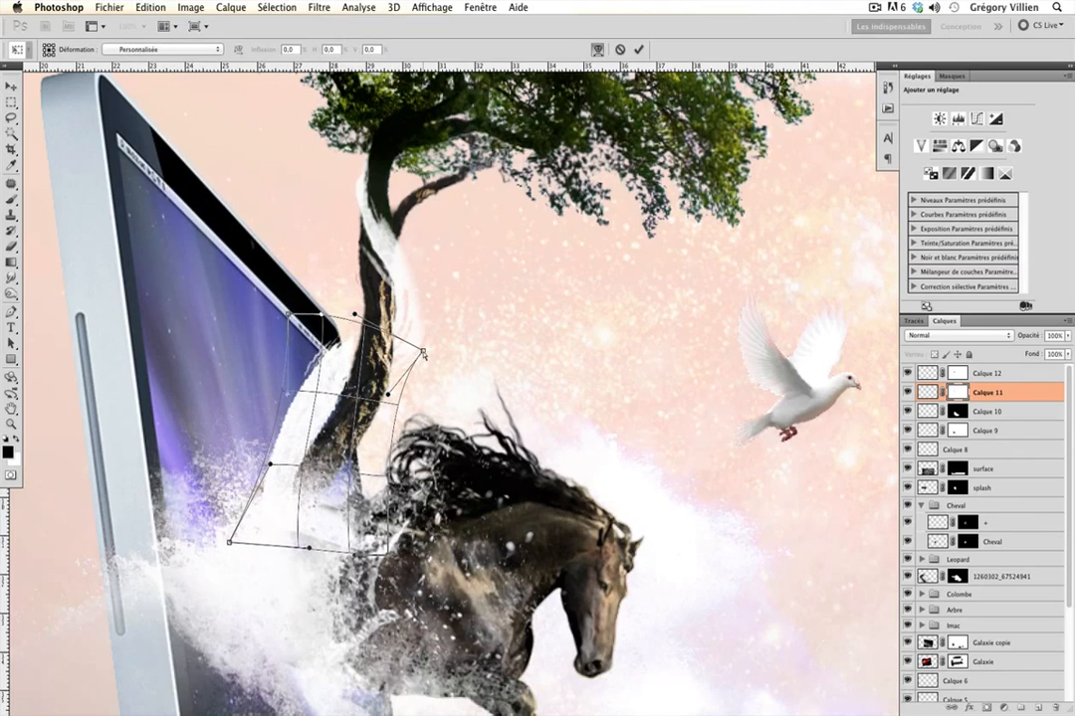
pyautogui.moveTo(288, 314); pyautogui.dragTo(351, 316)
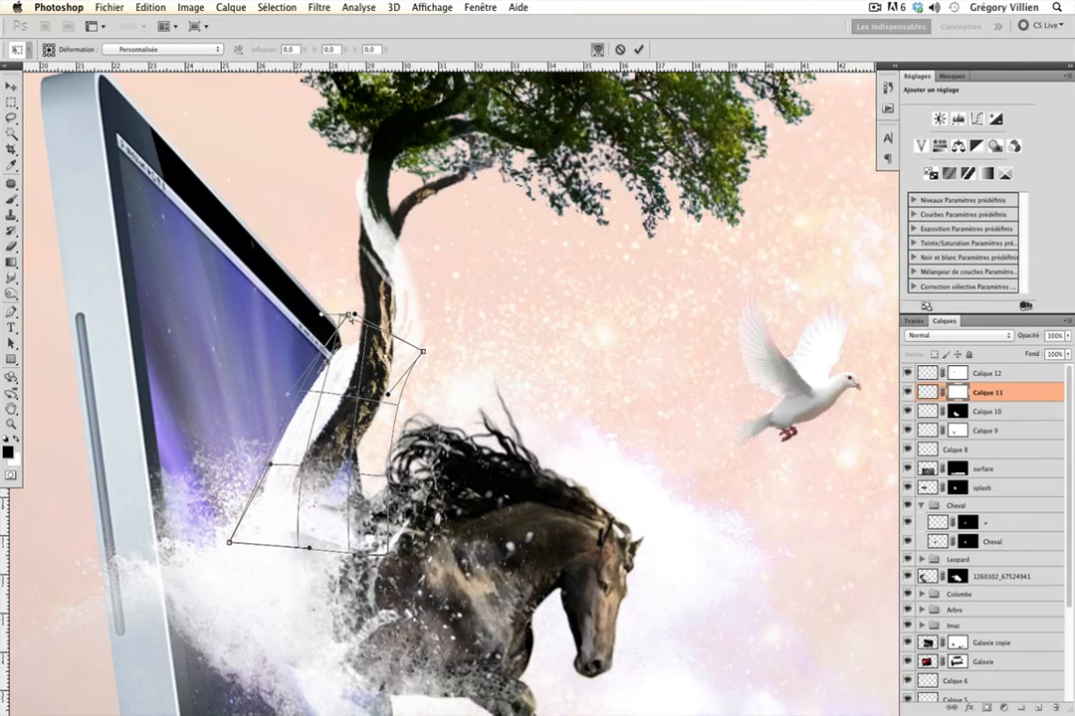
pyautogui.click(11, 88)
pyautogui.click(444, 254)
# Start a Puppet Warp on the narrowed first stroke and place five pins along its length
pyautogui.click(110, 7)
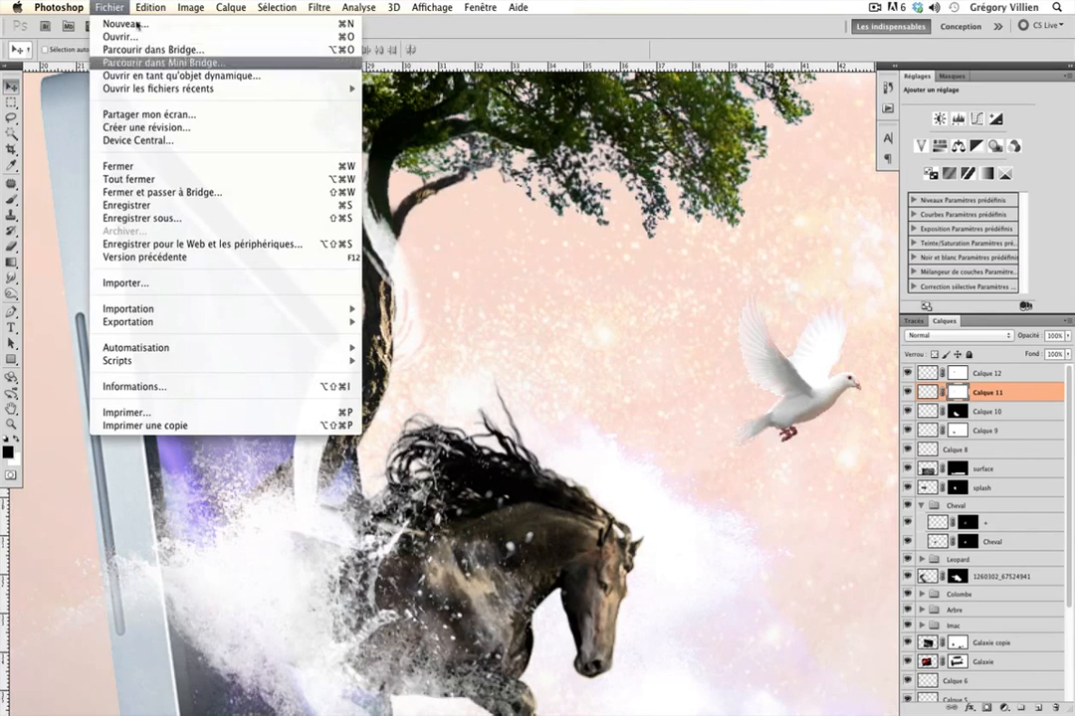
pyautogui.moveTo(151, 7)
pyautogui.click(239, 281)
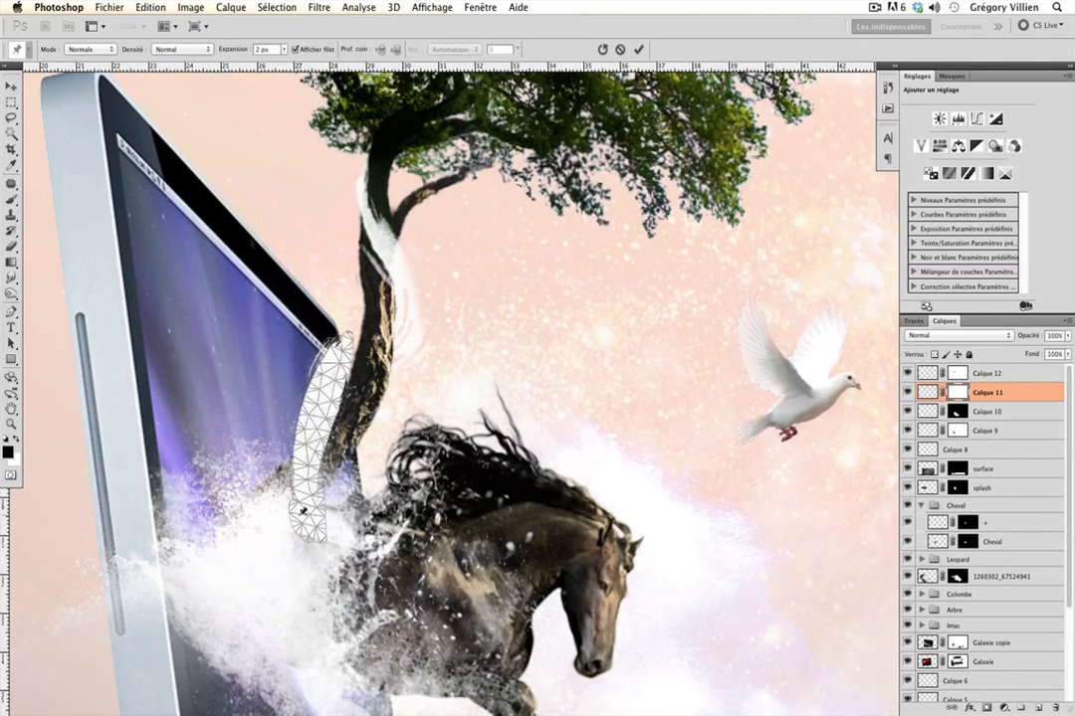
pyautogui.click(305, 525)
pyautogui.click(301, 486)
pyautogui.click(306, 434)
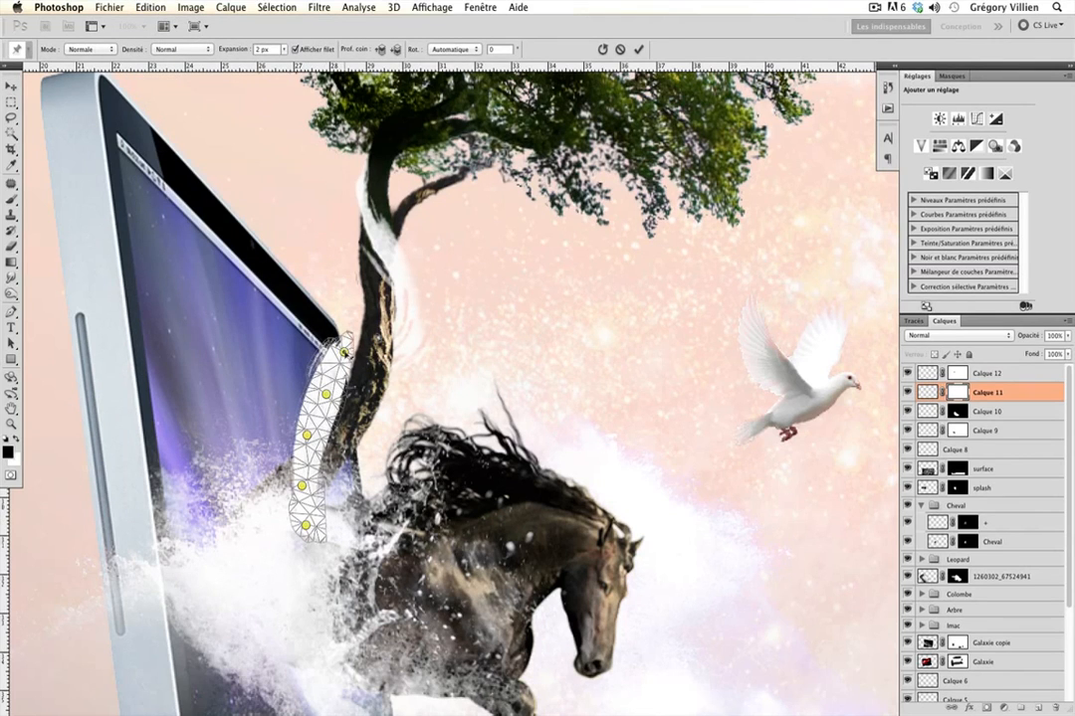
# Pull the first stroke's upper tip toward the trunk and swing its lower end toward the iMac screen
pyautogui.moveTo(344, 351); pyautogui.dragTo(353, 348)
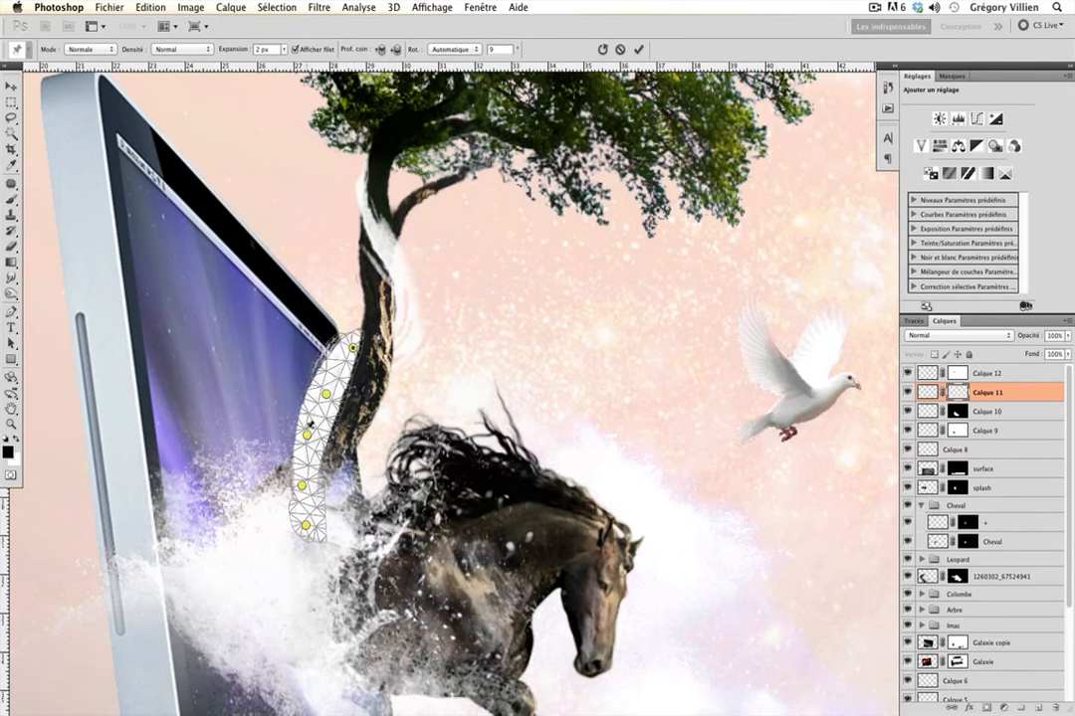
pyautogui.moveTo(325, 395); pyautogui.dragTo(298, 442)
pyautogui.moveTo(305, 525); pyautogui.dragTo(282, 524)
pyautogui.moveTo(319, 394); pyautogui.dragTo(322, 402)
pyautogui.moveTo(301, 485); pyautogui.dragTo(298, 496)
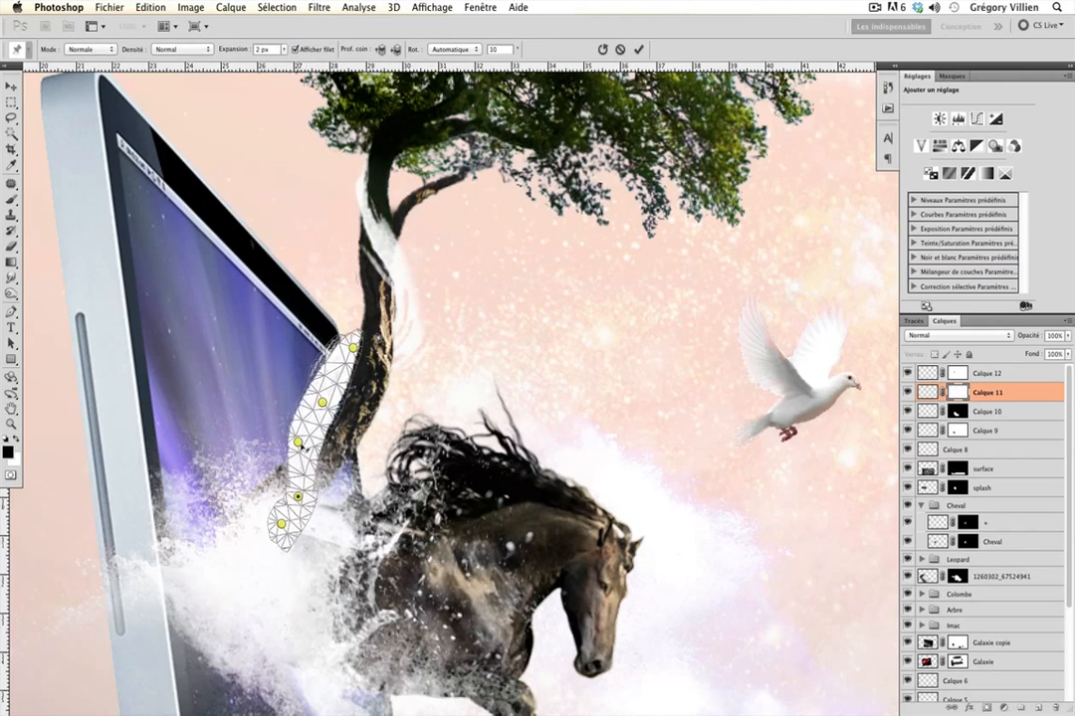
# Curve the first stroke's lower part back toward the trunk's base, add a pin near its upper end and apply the Puppet Warp
pyautogui.moveTo(298, 442); pyautogui.dragTo(311, 452)
pyautogui.moveTo(281, 524); pyautogui.dragTo(329, 536)
pyautogui.moveTo(298, 497); pyautogui.dragTo(315, 500)
pyautogui.moveTo(323, 402); pyautogui.dragTo(321, 404)
pyautogui.click(329, 372)
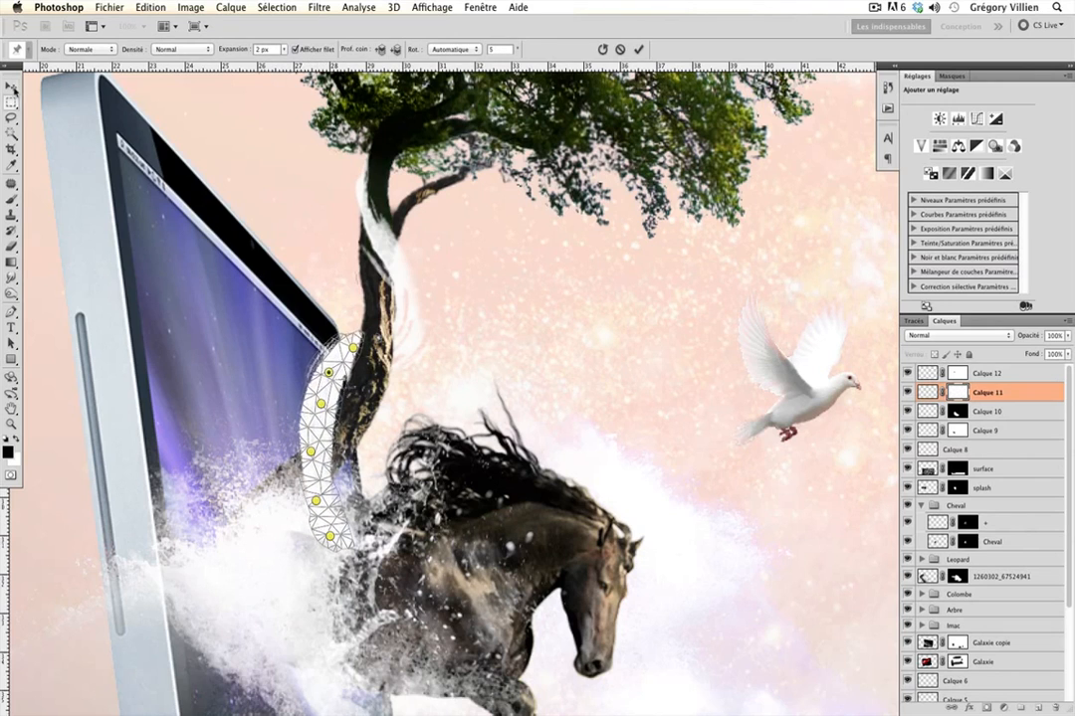
pyautogui.click(12, 87)
pyautogui.click(667, 246)
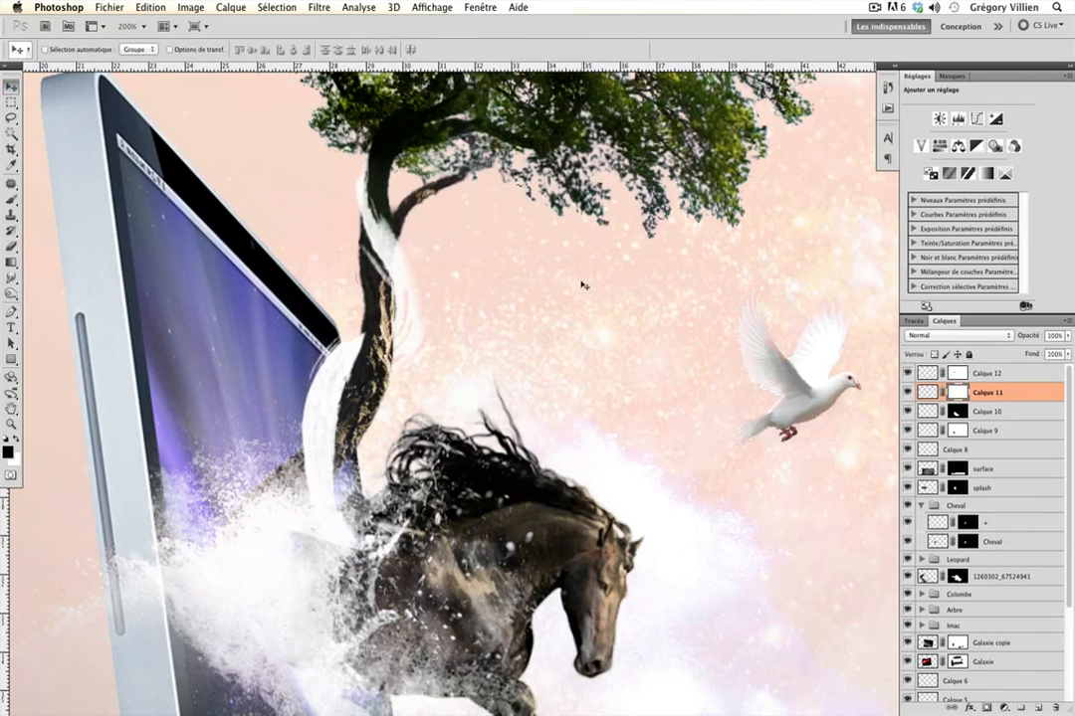
# Rotate the first stroke slightly counterclockwise beside the trunk
pyautogui.hotkey('ctrl', 't')
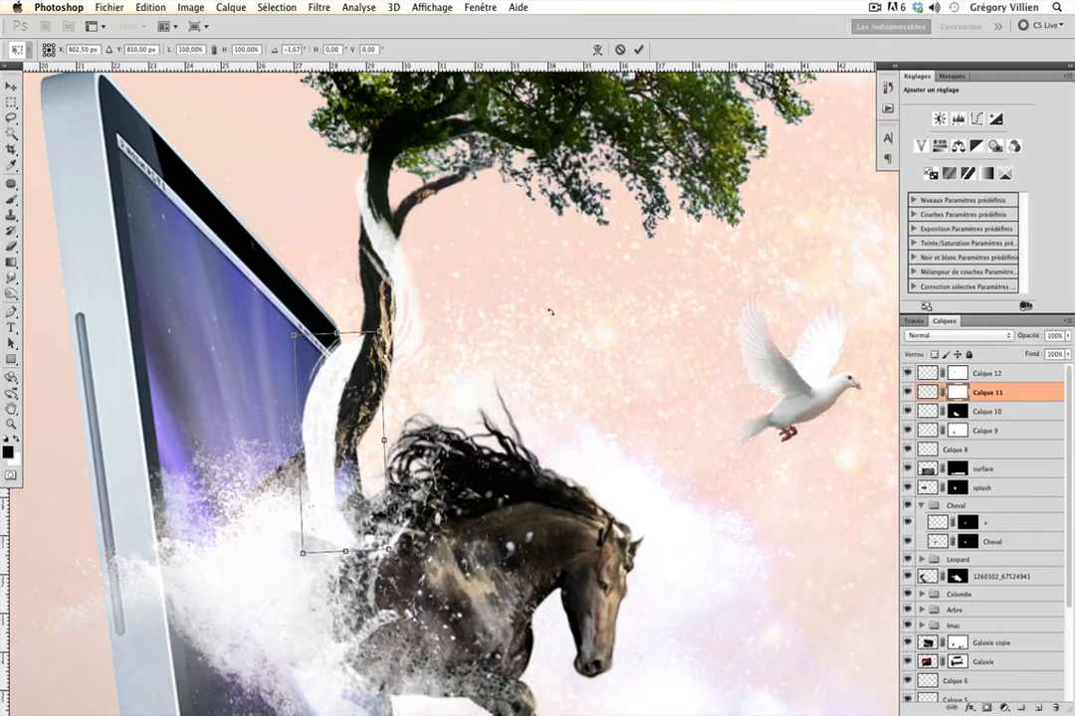
pyautogui.press('Return')
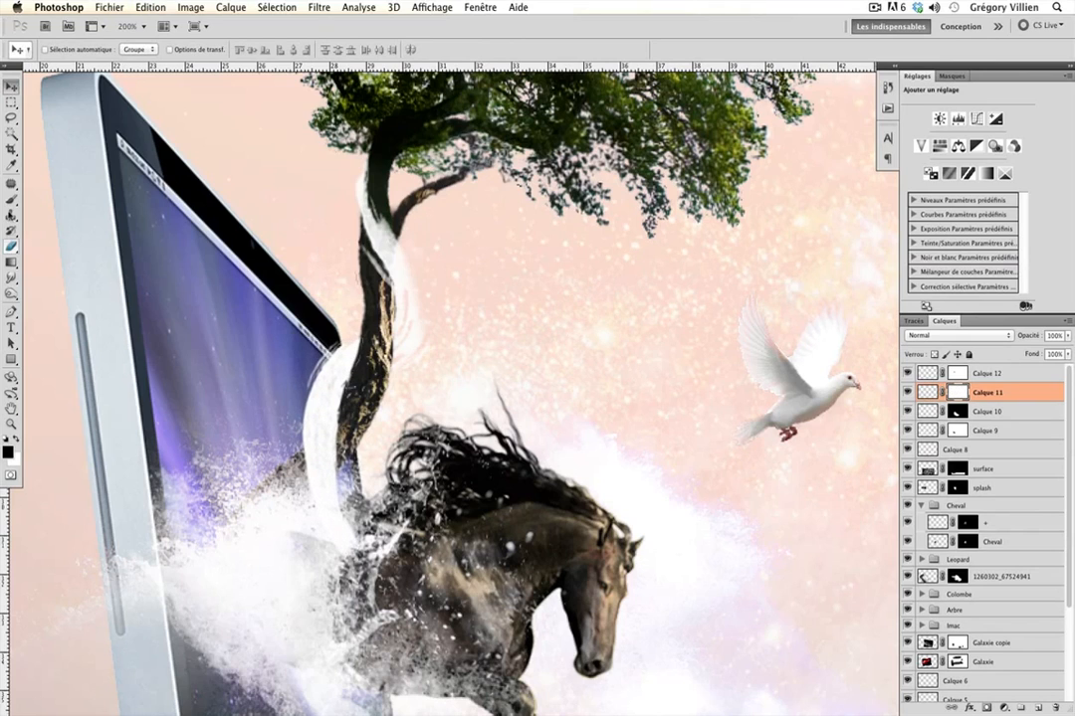
# Switch to the 25 px soft brush for painting on Calque 11's layer mask
pyautogui.press('b')
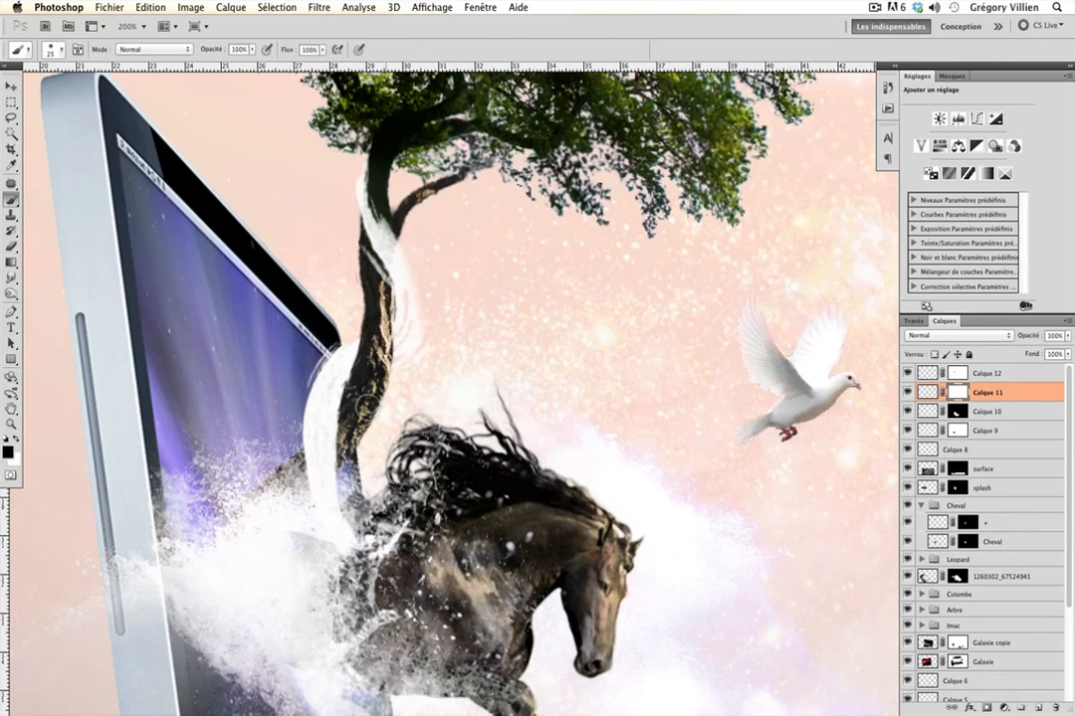